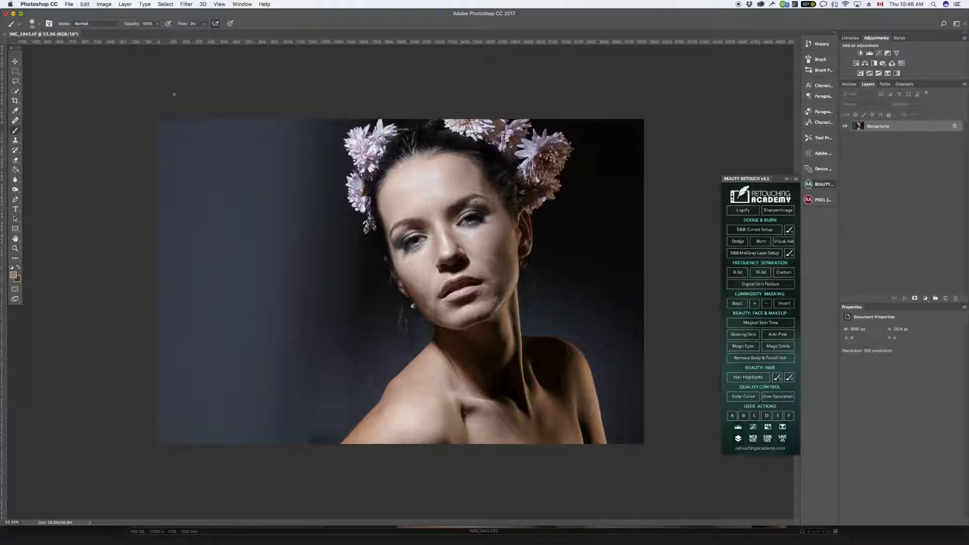
# Add a new empty layer above the Background for non-destructive retouching.
pyautogui.click(945, 298)
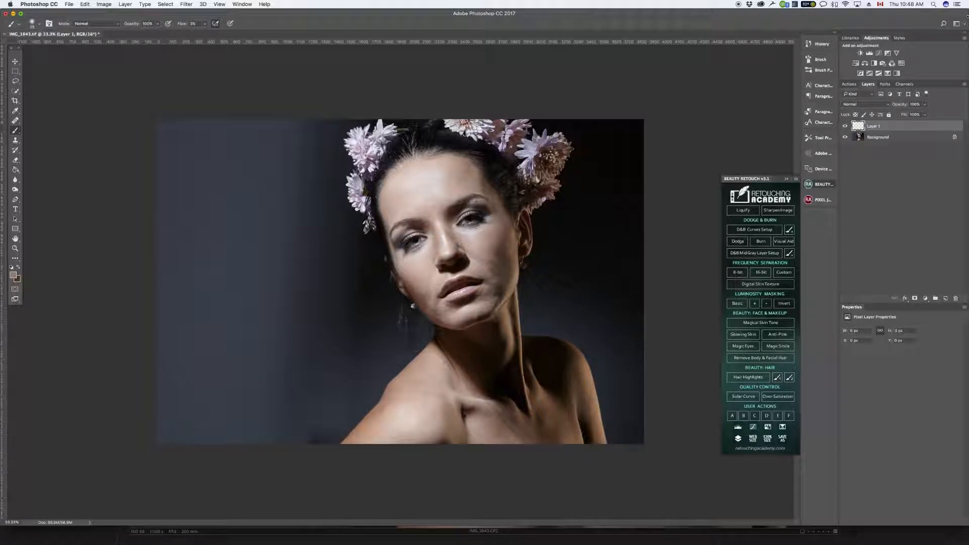
# Examine the portrait at several magnifications, checking the face for stray hairs and blemishes.
pyautogui.press('super+plus')
pyautogui.press('super+plus')
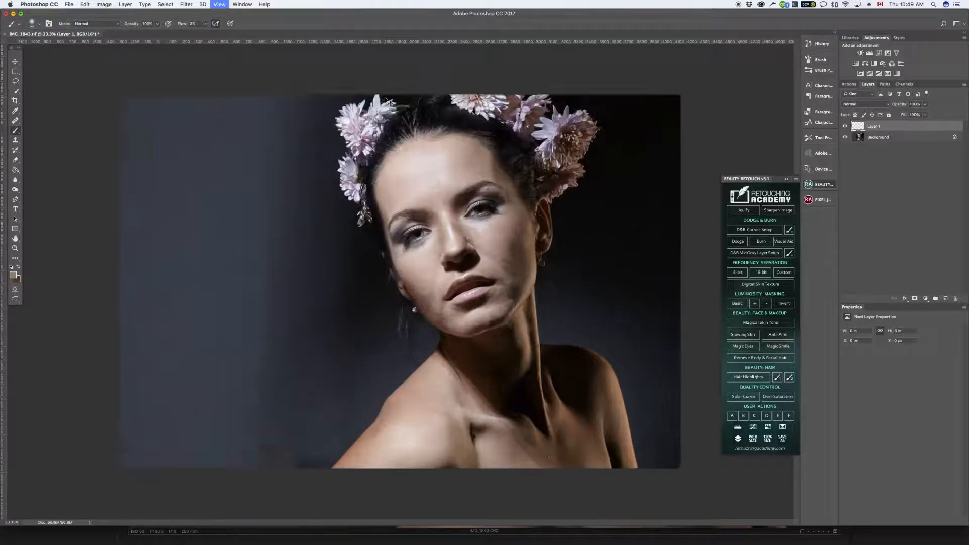
pyautogui.press('super+plus')
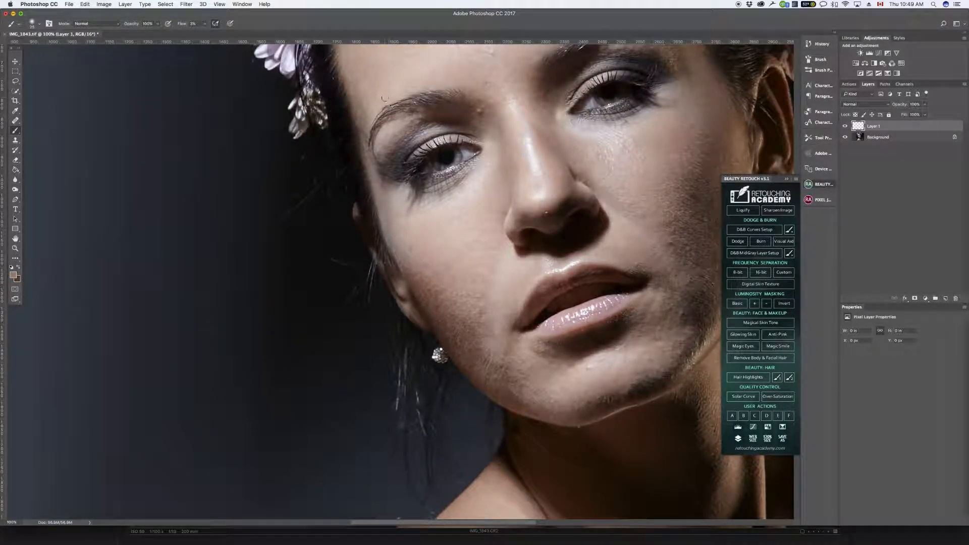
pyautogui.moveTo(584, 149); pyautogui.dragTo(410, 249)
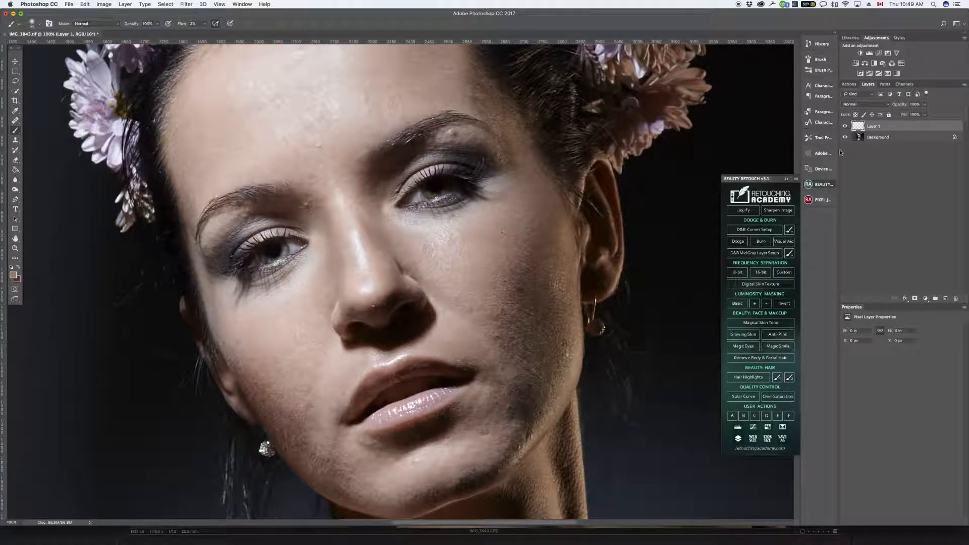
pyautogui.press('super+minus')
pyautogui.press('super+equal')
pyautogui.press('super+minus')
pyautogui.press('super+minus')
pyautogui.press('super+minus')
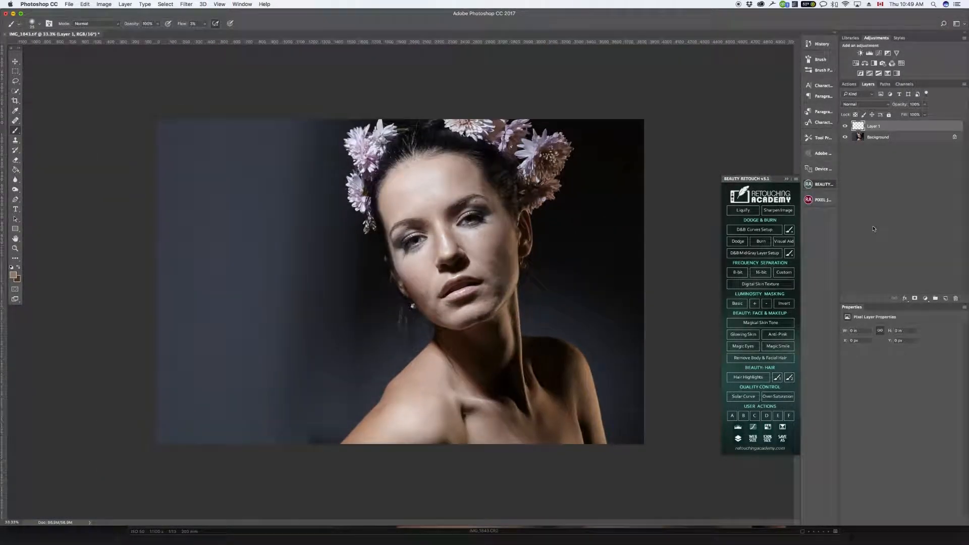
pyautogui.press('super+equal')
pyautogui.press('super+equal')
pyautogui.press('super+minus')
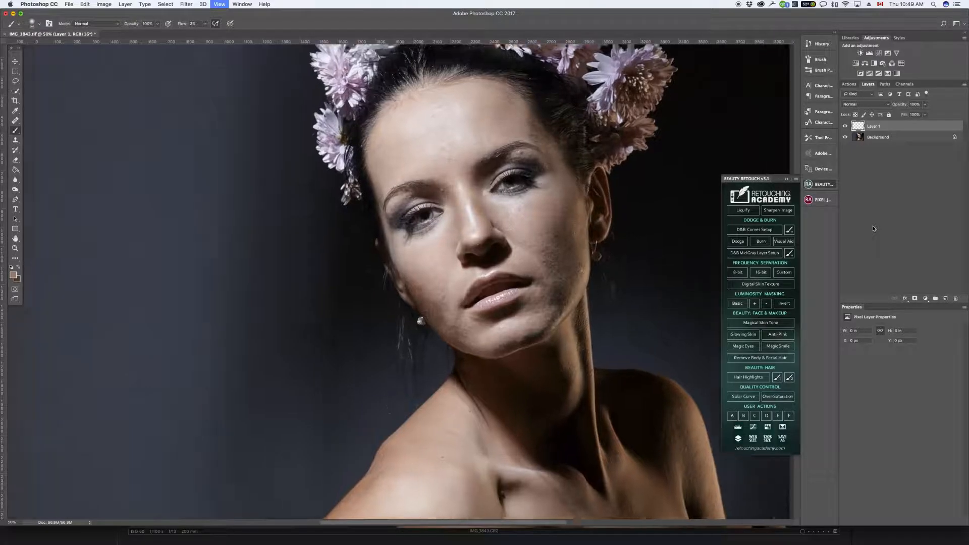
pyautogui.press('super+equal')
pyautogui.press('super+equal')
pyautogui.press('super+equal')
pyautogui.moveTo(368, 317)
pyautogui.mouseDown()
pyautogui.moveTo(255, 392)
pyautogui.moveTo(203, 469)
pyautogui.mouseUp()
# Set the foreground colour to white and the background to black, and switch to the Healing Brush.
pyautogui.click(11, 268)
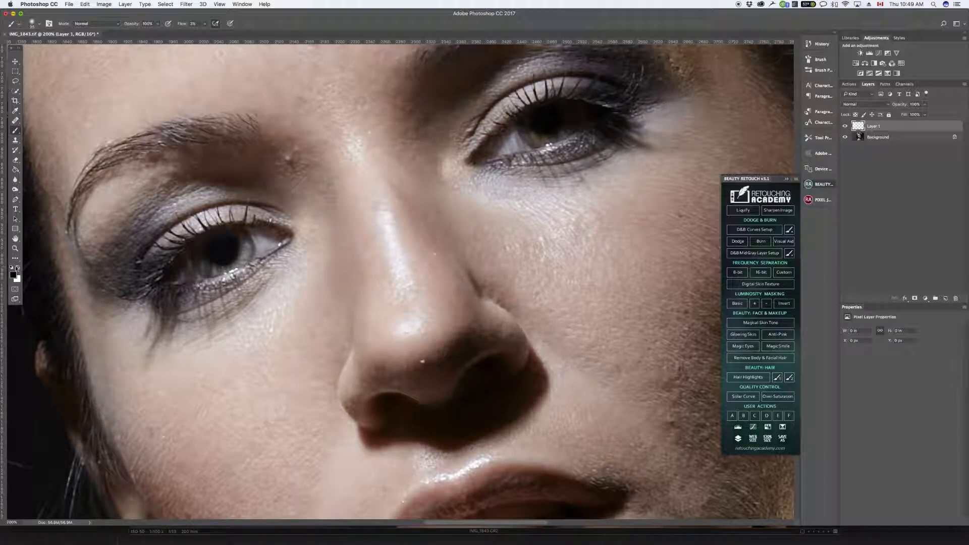
pyautogui.click(17, 268)
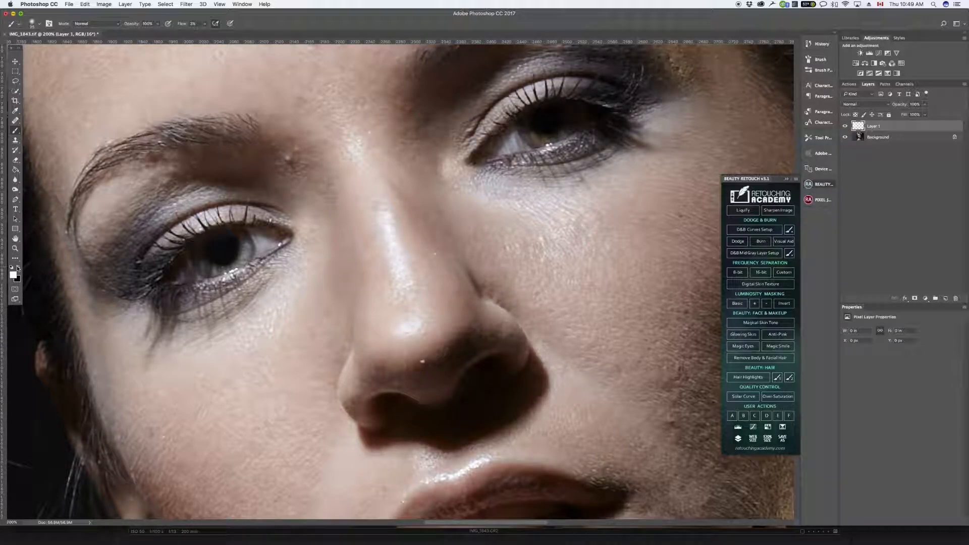
pyautogui.click(15, 121)
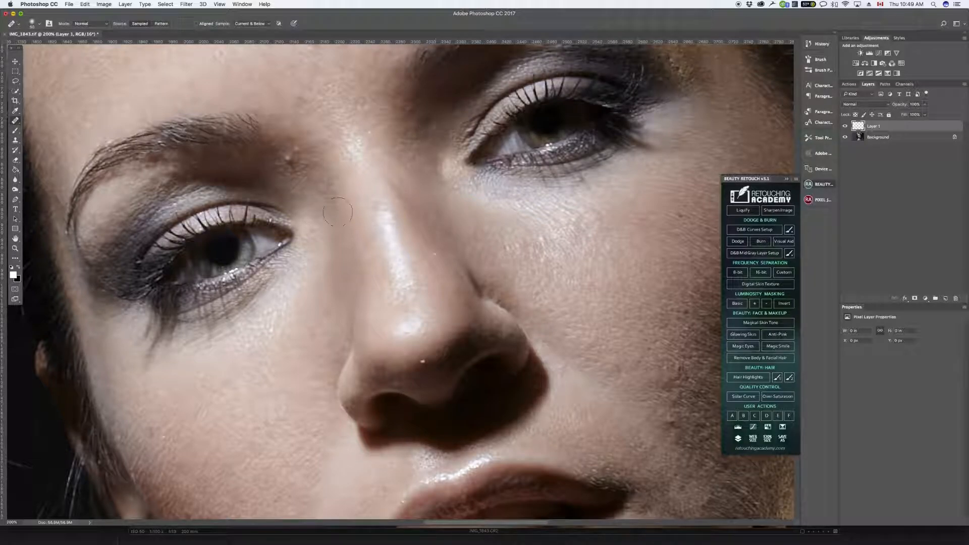
# Heal the bright speck under the tip of the nose and a spot on the nostril with nearby clean skin.
pyautogui.press('[')
pyautogui.press('[')
pyautogui.press(']')
pyautogui.press(']')
pyautogui.keyDown('alt'); pyautogui.click(423, 336); pyautogui.keyUp('alt')
pyautogui.keyDown('alt'); pyautogui.click(425, 374); pyautogui.keyUp('alt')
pyautogui.click(424, 359)
pyautogui.click(518, 326)
# Remove the small reddish spot on the shaded side of the nose with a smaller Healing Brush.
pyautogui.scroll(1, 482, 370)
pyautogui.scroll(-2, 426, 238)
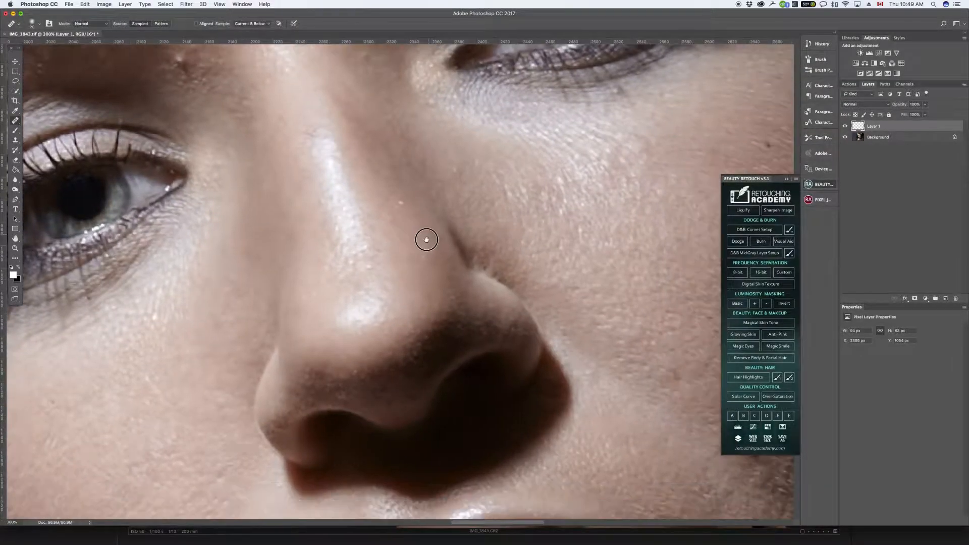
pyautogui.press('[')
pyautogui.press('[')
pyautogui.press('[')
pyautogui.click(372, 201)
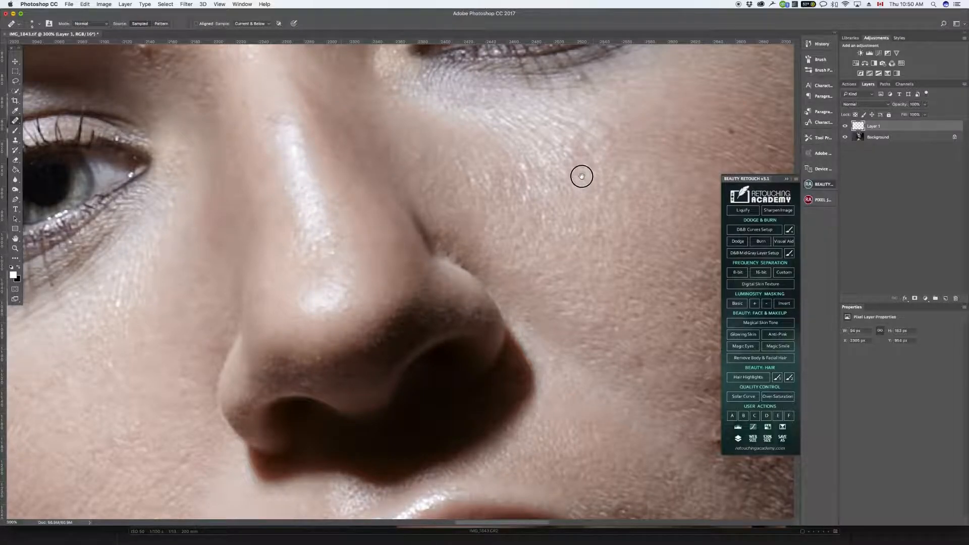
# Heal the small marks in the skin beneath the lower lashes of the eye beside the shaded cheek.
pyautogui.moveTo(586, 171); pyautogui.dragTo(456, 279)
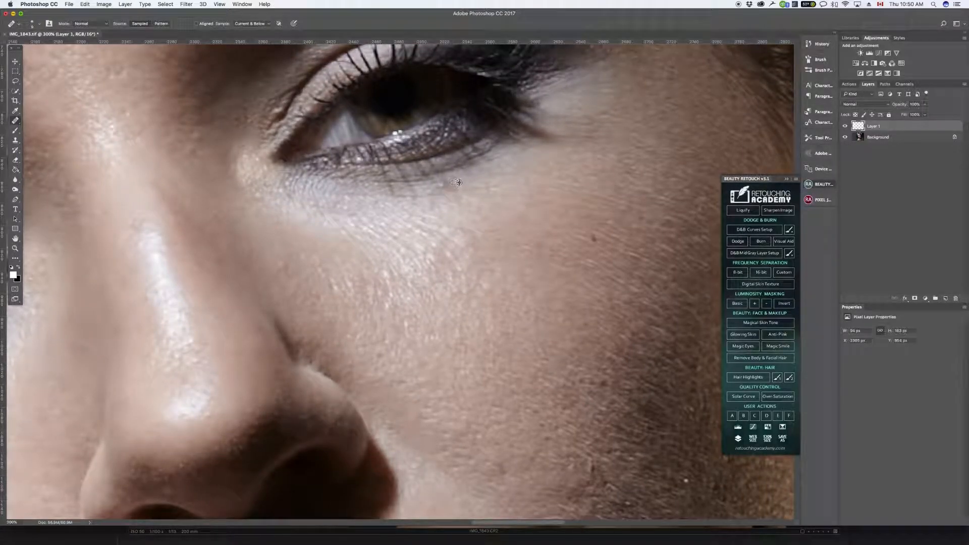
pyautogui.moveTo(458, 186); pyautogui.dragTo(441, 181)
pyautogui.rightClick(462, 189)
pyautogui.click(451, 189)
# Heal the small marks along the bridge of the nose using sampled skin.
pyautogui.moveTo(462, 228)
pyautogui.mouseDown()
pyautogui.moveTo(604, 180)
pyautogui.moveTo(626, 125)
pyautogui.moveTo(613, 141)
pyautogui.mouseUp()
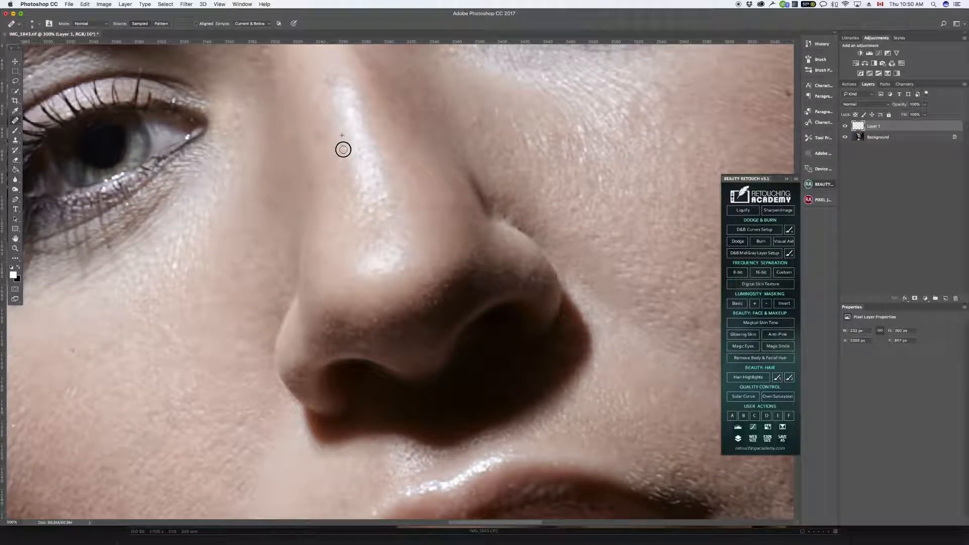
pyautogui.moveTo(354, 187); pyautogui.dragTo(358, 176)
pyautogui.keyDown('alt'); pyautogui.click(395, 222); pyautogui.keyUp('alt')
pyautogui.click(395, 169)
# Heal the mark on the underside of the nose between the nostrils.
pyautogui.scroll(-5, 603, 277)
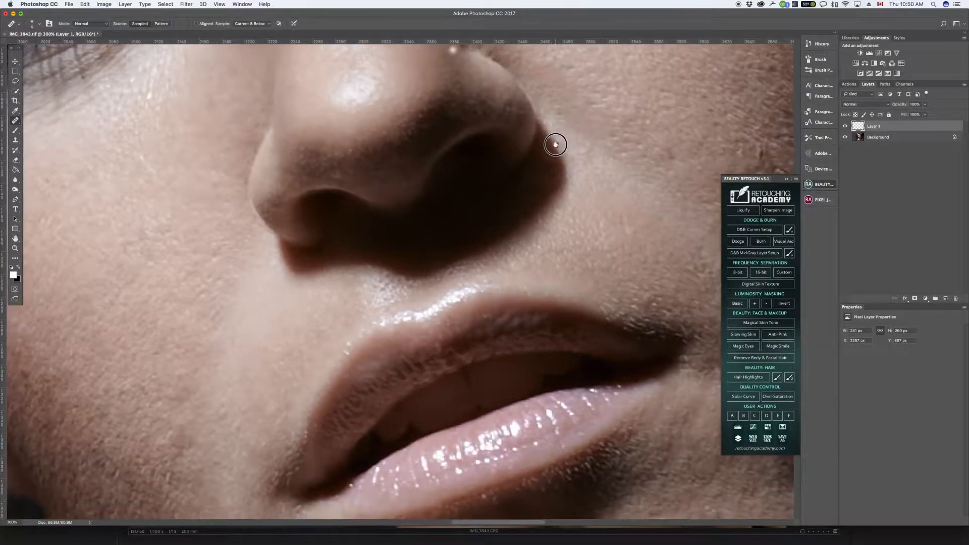
pyautogui.click(407, 177)
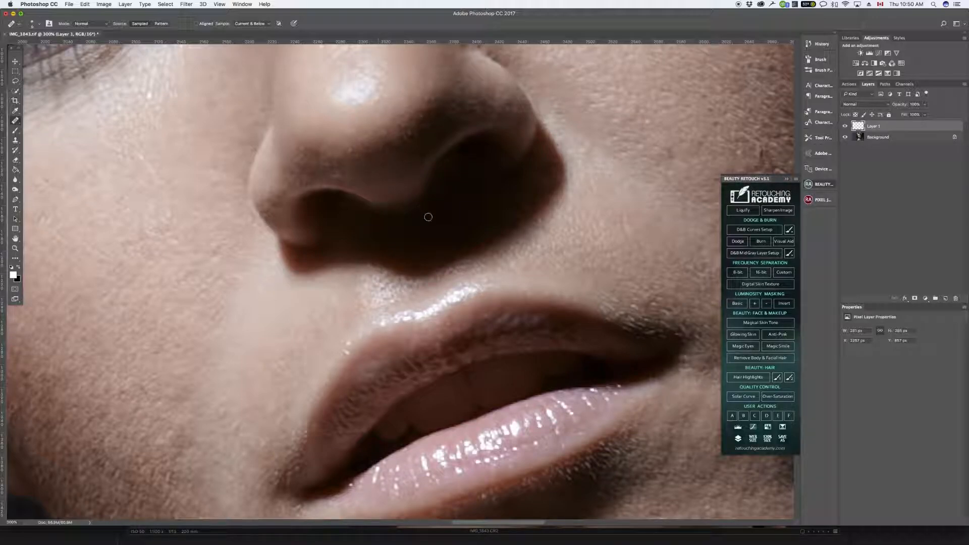
pyautogui.moveTo(400, 162); pyautogui.dragTo(495, 147)
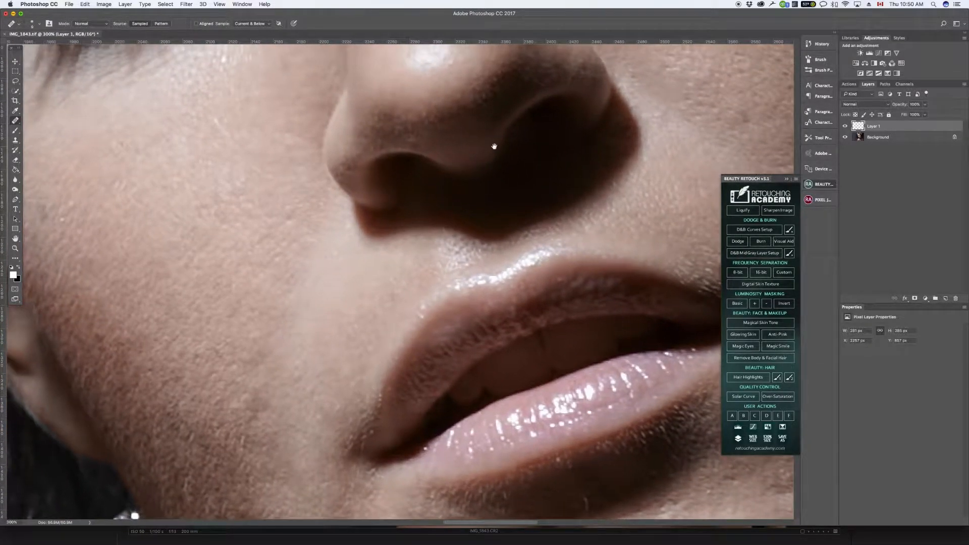
# Heal the stray hair in the shadow between the lower lip and the chin.
pyautogui.scroll(-10, 530, 265)
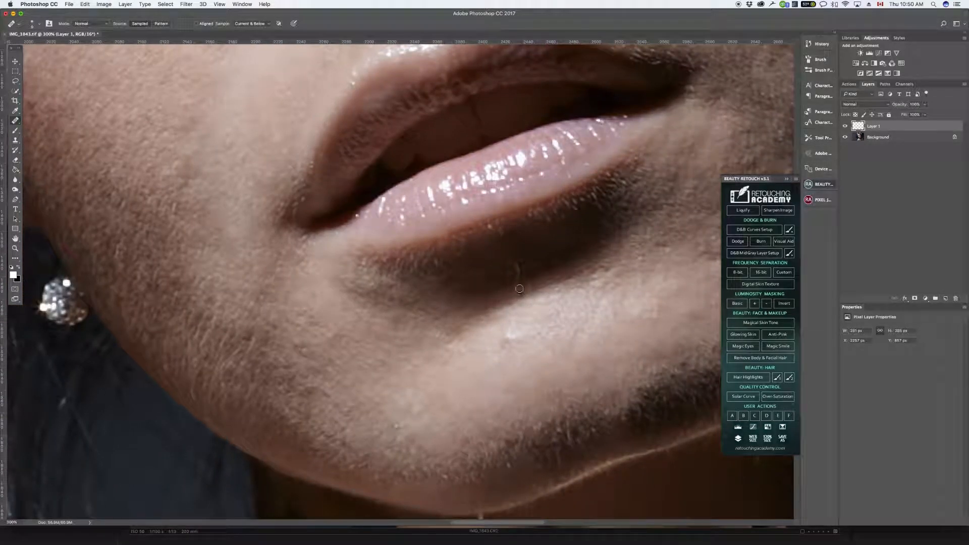
pyautogui.keyDown('alt'); pyautogui.click(526, 278); pyautogui.keyUp('alt')
pyautogui.click(582, 261)
pyautogui.click(514, 272)
pyautogui.click(518, 274)
pyautogui.click(600, 165)
# Heal the fine hairs just below the middle of the lower lip using sampled shadow skin.
pyautogui.moveTo(598, 209); pyautogui.dragTo(454, 283)
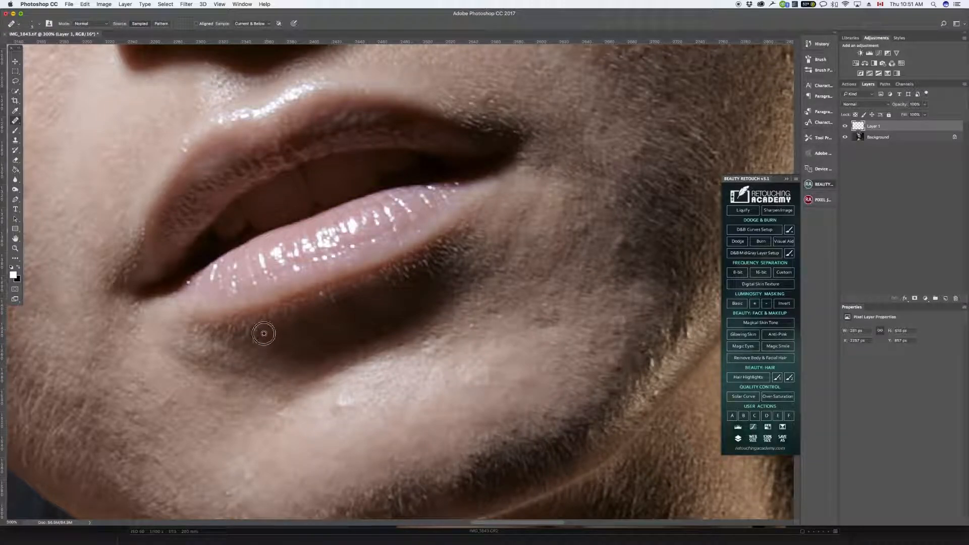
pyautogui.keyDown('alt'); pyautogui.click(259, 337); pyautogui.keyUp('alt')
pyautogui.click(284, 358)
pyautogui.keyDown('alt'); pyautogui.click(340, 301); pyautogui.keyUp('alt')
pyautogui.moveTo(334, 297); pyautogui.dragTo(343, 299)
pyautogui.click(334, 302)
pyautogui.click(334, 293)
# Heal the remaining fine hairs along the lower lip's edge toward the shaded mouth corner, resampling nearby skin repeatedly.
pyautogui.click(366, 289)
pyautogui.moveTo(367, 288); pyautogui.dragTo(371, 291)
pyautogui.click(363, 277)
pyautogui.keyDown('alt'); pyautogui.click(378, 305); pyautogui.keyUp('alt')
pyautogui.click(373, 278)
pyautogui.click(373, 277)
pyautogui.click(373, 279)
pyautogui.keyDown('alt'); pyautogui.click(389, 293); pyautogui.keyUp('alt')
pyautogui.click(388, 277)
pyautogui.keyDown('alt'); pyautogui.click(388, 296); pyautogui.keyUp('alt')
pyautogui.click(382, 271)
pyautogui.keyDown('alt'); pyautogui.click(418, 284); pyautogui.keyUp('alt')
pyautogui.click(406, 275)
pyautogui.keyDown('alt'); pyautogui.click(418, 275); pyautogui.keyUp('alt')
pyautogui.click(406, 270)
# Try to heal the bright speck on the lower edge of the chin, and undo the stroke.
pyautogui.moveTo(482, 252); pyautogui.dragTo(437, 348)
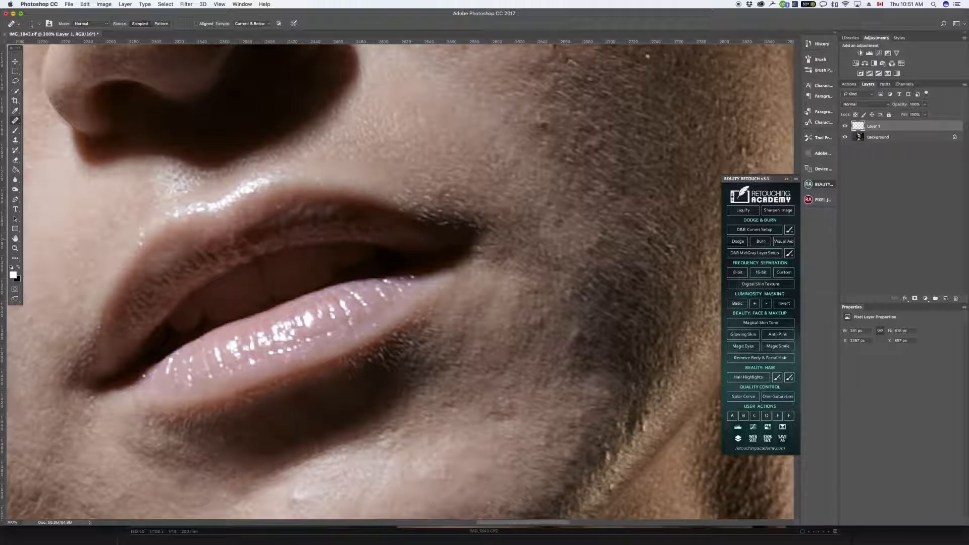
pyautogui.moveTo(624, 184); pyautogui.dragTo(401, 361)
pyautogui.moveTo(458, 443); pyautogui.dragTo(435, 141)
pyautogui.moveTo(398, 332)
pyautogui.mouseDown()
pyautogui.moveTo(489, 138)
pyautogui.moveTo(534, 75)
pyautogui.mouseUp()
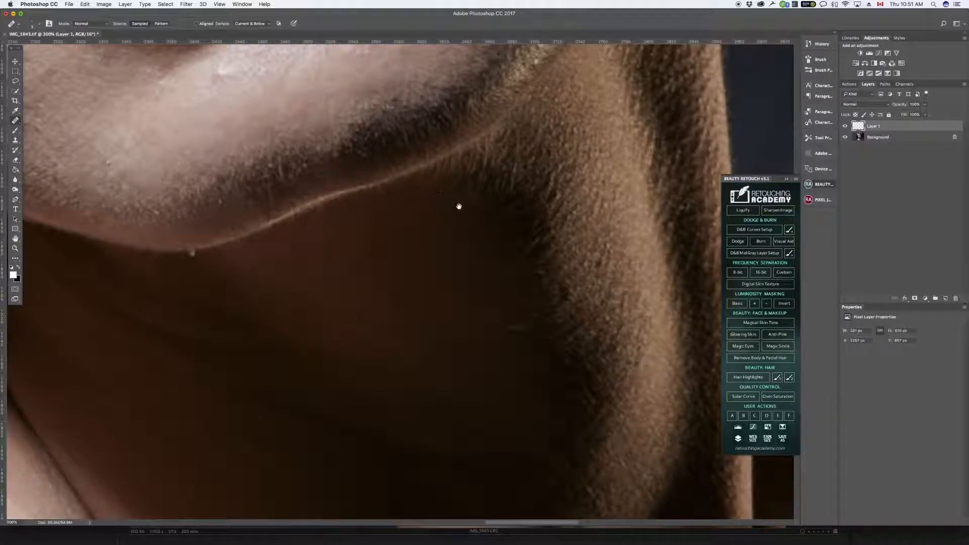
pyautogui.moveTo(458, 204); pyautogui.dragTo(493, 289)
pyautogui.moveTo(570, 185); pyautogui.dragTo(588, 218)
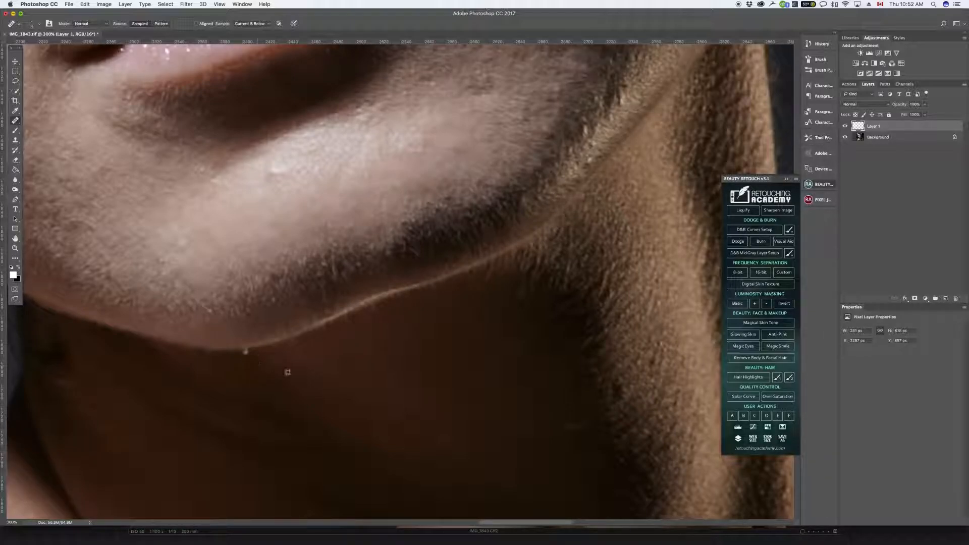
pyautogui.click(247, 353)
pyautogui.click(246, 353)
pyautogui.press('super+z')
# Clone away the fine hairs along the lower jaw edge using a small Clone Stamp brush.
pyautogui.click(15, 140)
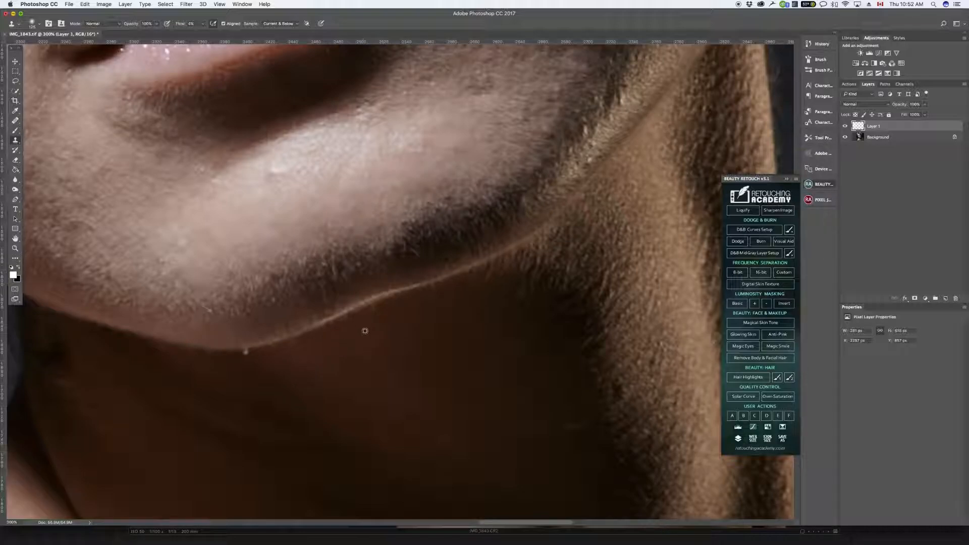
pyautogui.press('[')
pyautogui.press('[')
pyautogui.press('[')
pyautogui.press('[')
pyautogui.press('[')
pyautogui.press('[')
pyautogui.moveTo(334, 329)
pyautogui.mouseDown()
pyautogui.moveTo(472, 269)
pyautogui.moveTo(435, 284)
pyautogui.moveTo(383, 331)
pyautogui.moveTo(389, 315)
pyautogui.moveTo(400, 317)
pyautogui.moveTo(348, 327)
pyautogui.moveTo(387, 303)
pyautogui.moveTo(336, 330)
pyautogui.moveTo(369, 308)
pyautogui.moveTo(337, 319)
pyautogui.moveTo(458, 271)
pyautogui.mouseUp()
pyautogui.press('[')
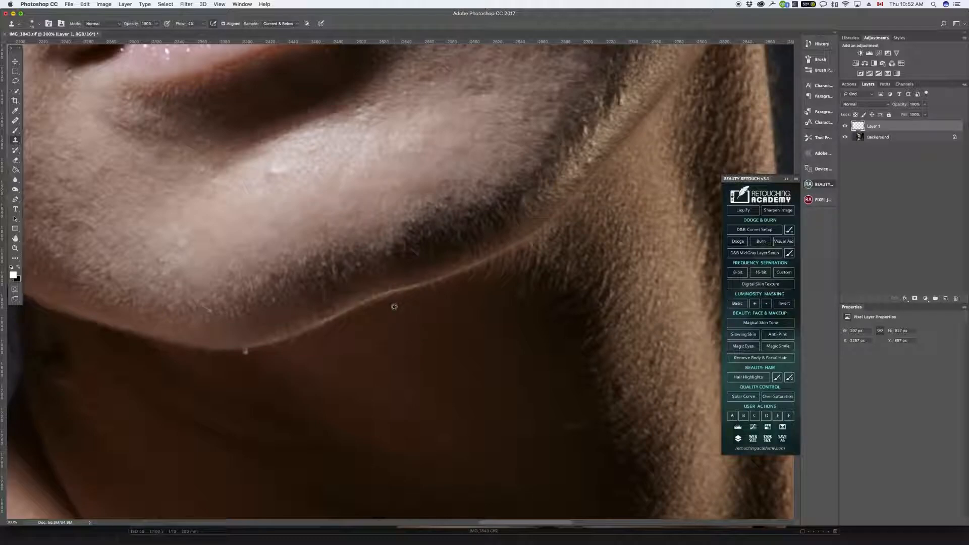
pyautogui.moveTo(389, 302)
pyautogui.mouseDown()
pyautogui.moveTo(483, 267)
pyautogui.moveTo(438, 289)
pyautogui.moveTo(519, 241)
pyautogui.moveTo(485, 273)
pyautogui.moveTo(458, 275)
pyautogui.moveTo(503, 257)
pyautogui.mouseUp()
# Clone smooth dark skin over the hairs where the jaw meets the neck shadow.
pyautogui.moveTo(549, 232)
pyautogui.mouseDown()
pyautogui.moveTo(477, 270)
pyautogui.moveTo(570, 211)
pyautogui.moveTo(471, 274)
pyautogui.moveTo(534, 241)
pyautogui.moveTo(502, 259)
pyautogui.moveTo(512, 264)
pyautogui.moveTo(576, 221)
pyautogui.moveTo(581, 233)
pyautogui.moveTo(528, 245)
pyautogui.moveTo(445, 295)
pyautogui.moveTo(468, 276)
pyautogui.moveTo(518, 280)
pyautogui.mouseUp()
pyautogui.keyDown('alt'); pyautogui.click(581, 234); pyautogui.keyUp('alt')
pyautogui.keyDown('alt'); pyautogui.click(466, 309); pyautogui.keyUp('alt')
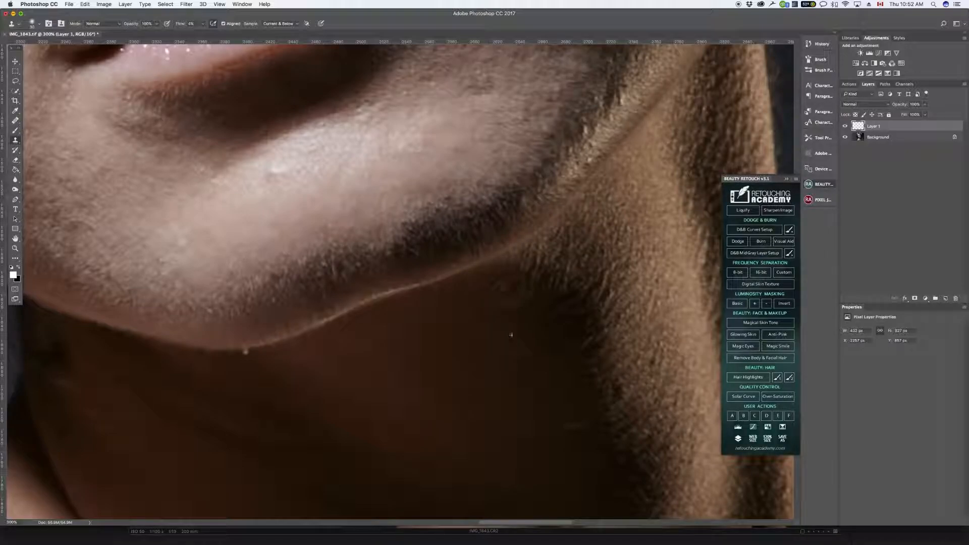
pyautogui.moveTo(530, 300); pyautogui.dragTo(510, 290)
pyautogui.click(510, 331)
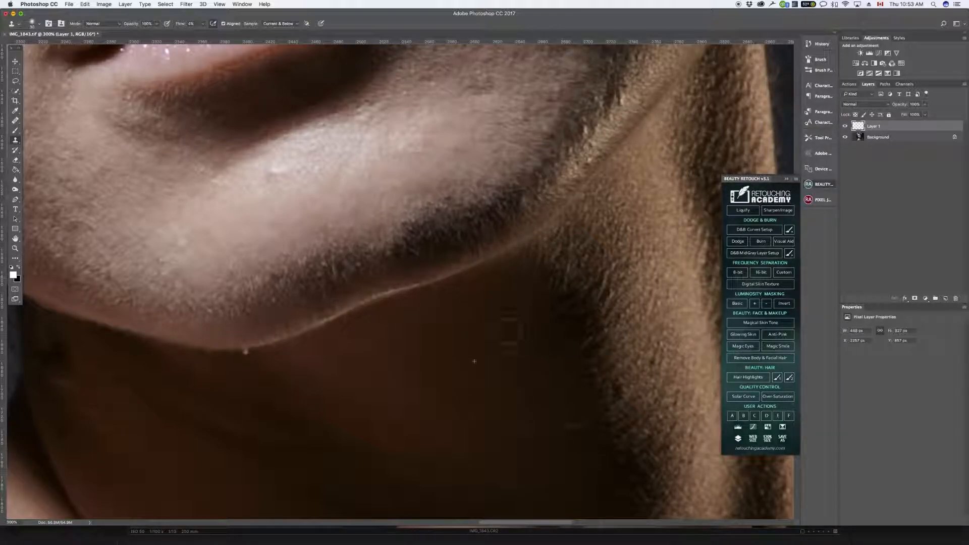
pyautogui.keyDown('alt'); pyautogui.click(543, 323); pyautogui.keyUp('alt')
pyautogui.moveTo(542, 253)
pyautogui.mouseDown()
pyautogui.moveTo(472, 277)
pyautogui.moveTo(477, 308)
pyautogui.moveTo(555, 257)
pyautogui.moveTo(541, 247)
pyautogui.moveTo(575, 286)
pyautogui.mouseUp()
pyautogui.moveTo(583, 243); pyautogui.dragTo(559, 266)
pyautogui.keyDown('alt'); pyautogui.click(532, 325); pyautogui.keyUp('alt')
# Toggle the retouching layer and the Background to compare the jawline cleanup before and after.
pyautogui.click(846, 127)
pyautogui.click(846, 127)
pyautogui.click(845, 128)
pyautogui.click(845, 128)
pyautogui.click(846, 129)
pyautogui.click(845, 131)
pyautogui.click(845, 128)
pyautogui.click(845, 129)
pyautogui.click(845, 136)
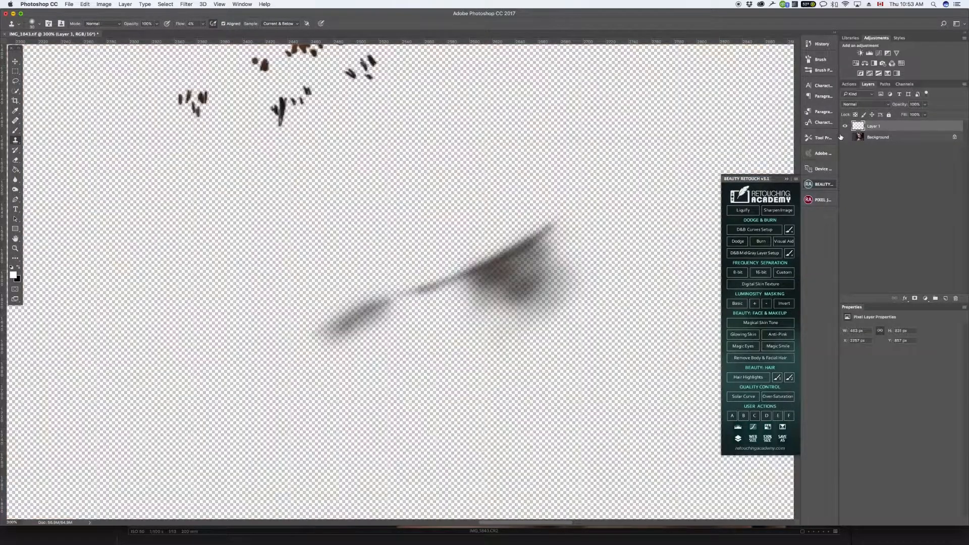
pyautogui.click(845, 136)
pyautogui.click(845, 128)
pyautogui.click(845, 129)
pyautogui.click(845, 129)
pyautogui.click(846, 130)
pyautogui.click(845, 130)
pyautogui.click(844, 130)
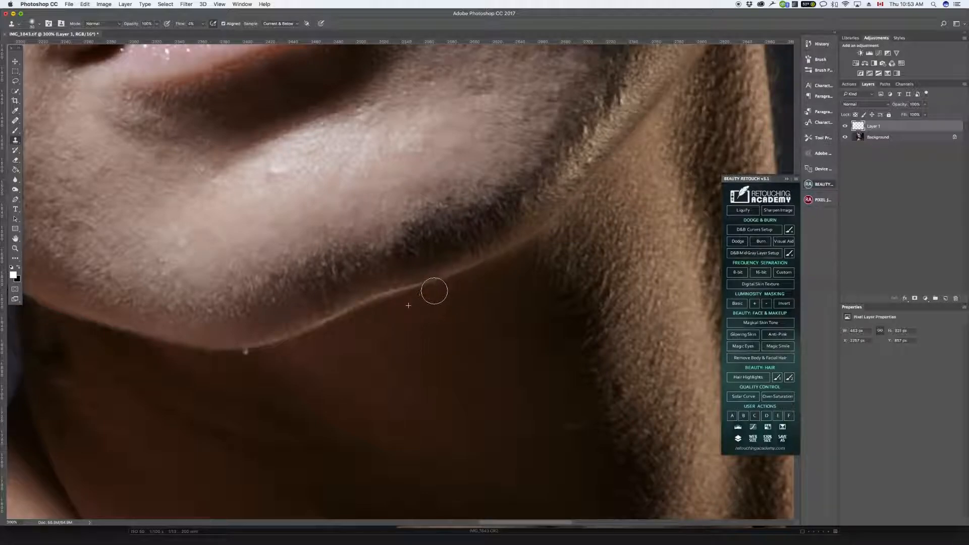
# Clone along the chin's lower edge with a smaller Clone Stamp brush to clean its outline.
pyautogui.press('[')
pyautogui.press('[')
pyautogui.press('[')
pyautogui.press('z')
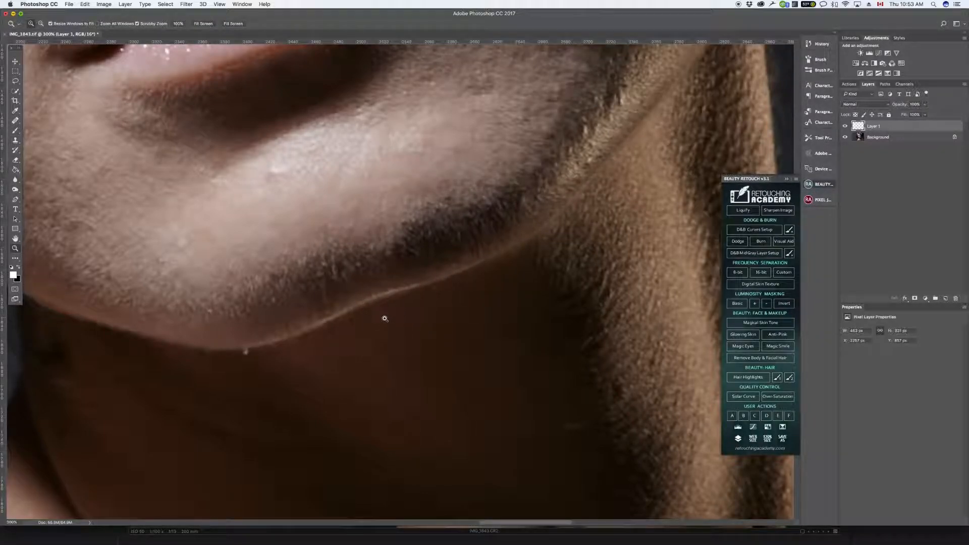
pyautogui.click(15, 141)
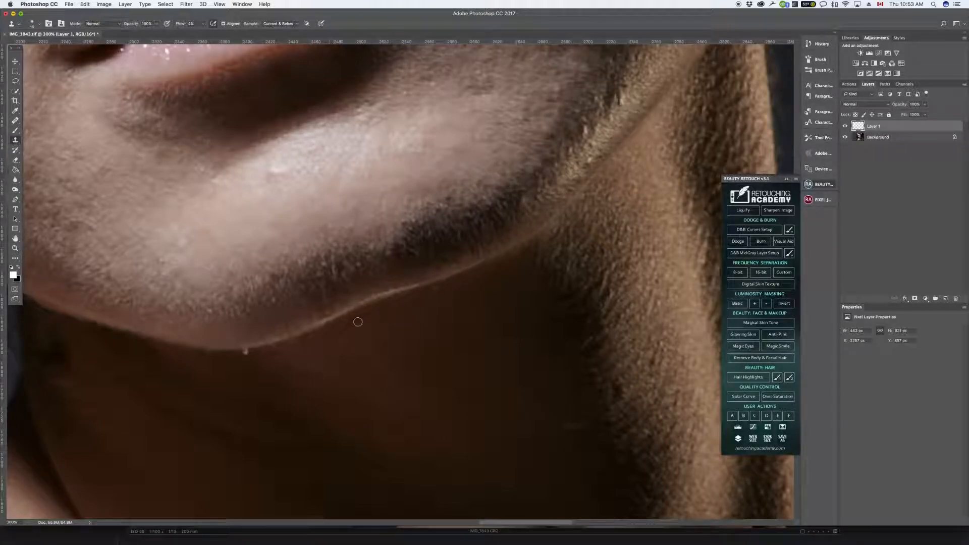
pyautogui.click(410, 294)
pyautogui.moveTo(409, 294); pyautogui.dragTo(311, 336)
# Clone out the bright speck at the tip of the chin and clean the jaw edge toward the lit cheek.
pyautogui.click(241, 353)
pyautogui.click(253, 351)
pyautogui.moveTo(238, 350)
pyautogui.mouseDown()
pyautogui.moveTo(263, 350)
pyautogui.moveTo(231, 361)
pyautogui.moveTo(260, 350)
pyautogui.moveTo(215, 354)
pyautogui.mouseUp()
pyautogui.keyDown('alt'); pyautogui.click(261, 359); pyautogui.keyUp('alt')
pyautogui.moveTo(287, 357); pyautogui.dragTo(407, 303)
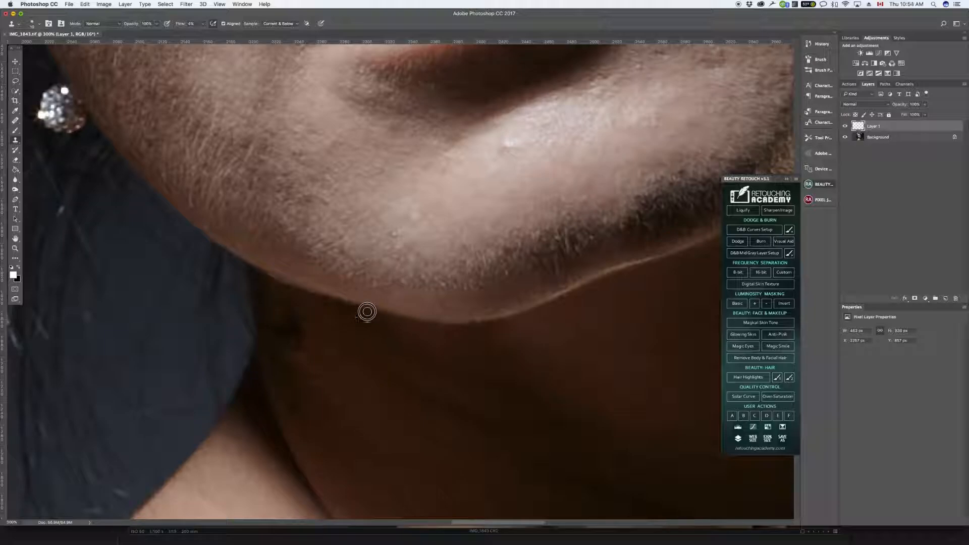
pyautogui.moveTo(288, 287); pyautogui.dragTo(277, 277)
# Clone along the lower jaw edge on the shaded side using an enlarged Clone Stamp brush.
pyautogui.moveTo(611, 322); pyautogui.dragTo(249, 443)
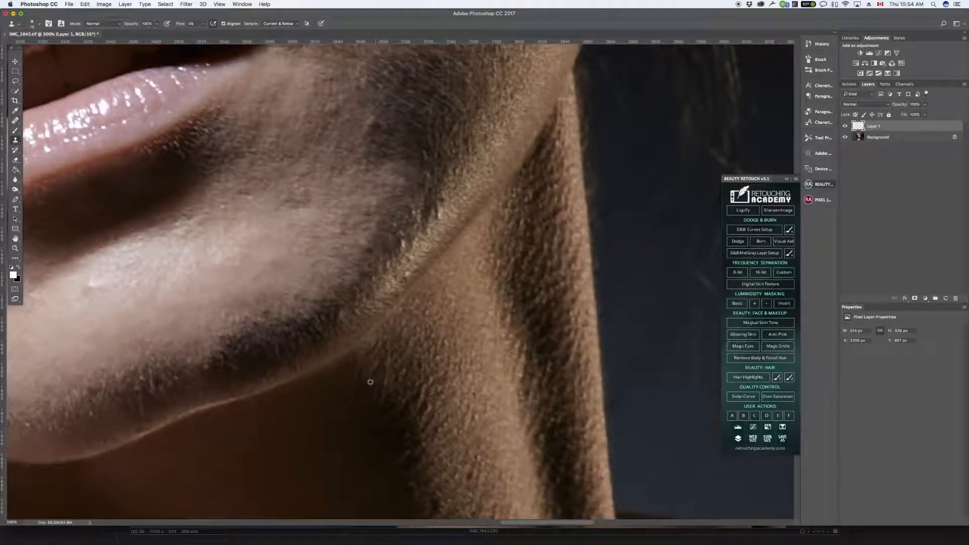
pyautogui.press(']')
pyautogui.press(']')
pyautogui.press(']')
pyautogui.press(']')
pyautogui.press(']')
pyautogui.press(']')
pyautogui.moveTo(238, 405); pyautogui.dragTo(295, 383)
# Review the cheek, ear, neck and shoulders, and toggle the retouching layer to compare the result.
pyautogui.moveTo(423, 302)
pyautogui.mouseDown()
pyautogui.moveTo(382, 358)
pyautogui.moveTo(293, 442)
pyautogui.mouseUp()
pyautogui.moveTo(426, 199)
pyautogui.mouseDown()
pyautogui.moveTo(452, 274)
pyautogui.moveTo(524, 381)
pyautogui.moveTo(545, 481)
pyautogui.mouseUp()
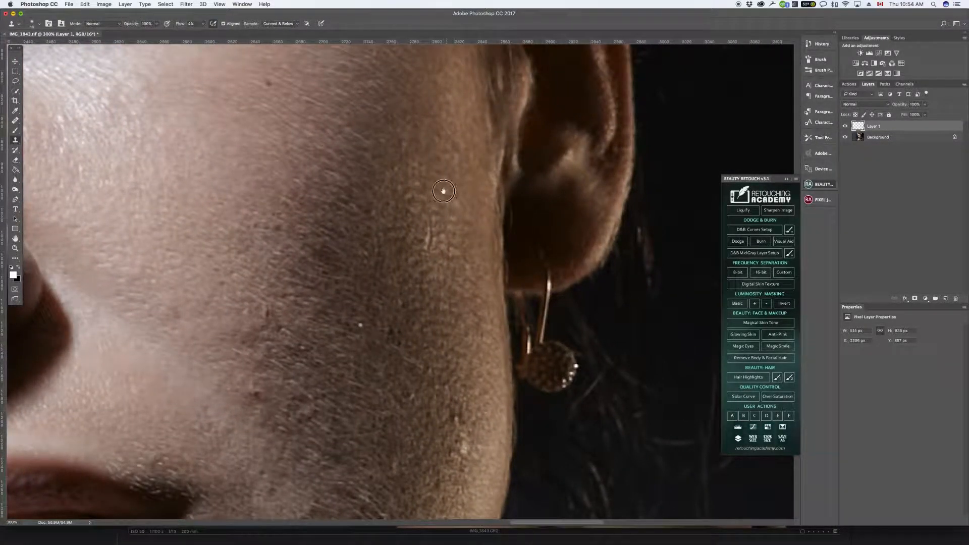
pyautogui.moveTo(451, 158); pyautogui.dragTo(535, 128)
pyautogui.press('super+minus')
pyautogui.press('super+minus')
pyautogui.press('super+minus')
pyautogui.press('super+minus')
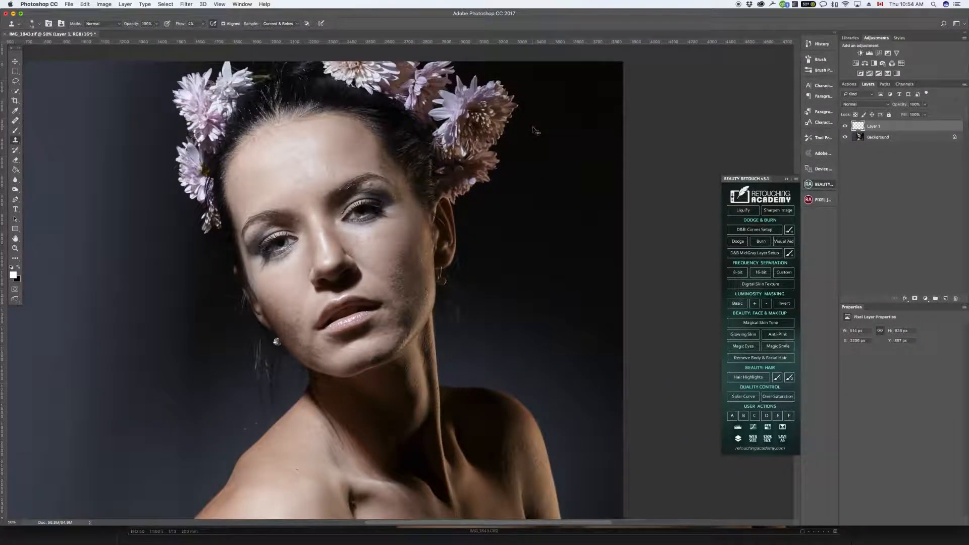
pyautogui.press('super+plus')
pyautogui.press('super+plus')
pyautogui.moveTo(507, 368); pyautogui.dragTo(459, 190)
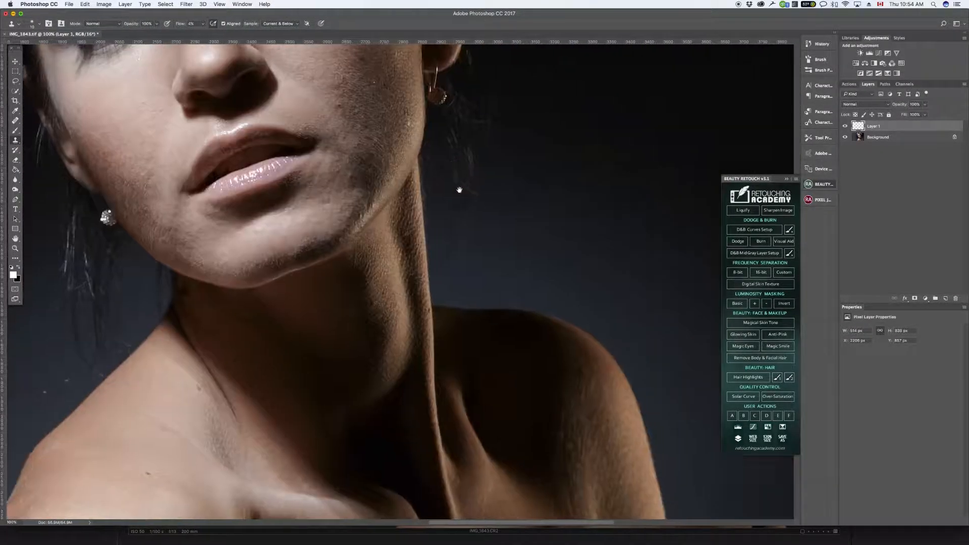
pyautogui.click(845, 126)
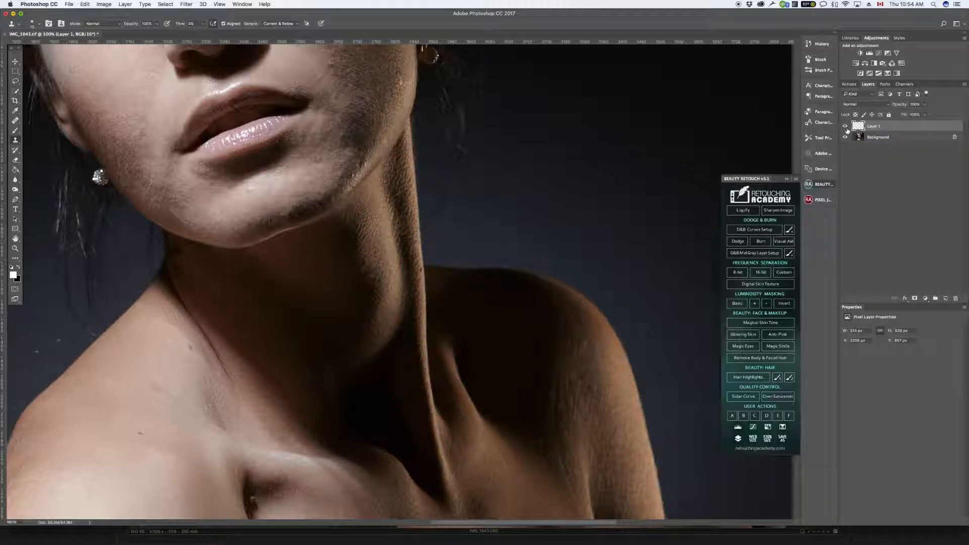
# Compare the face and neck before and after retouching by repeatedly hiding and showing Layer 1, and inspect the jaw up close.
pyautogui.click(846, 128)
pyautogui.click(846, 127)
pyautogui.click(845, 128)
pyautogui.click(846, 129)
pyautogui.click(845, 129)
pyautogui.click(846, 129)
pyautogui.click(846, 129)
pyautogui.click(846, 129)
pyautogui.click(847, 129)
pyautogui.click(846, 129)
pyautogui.click(847, 132)
pyautogui.click(848, 132)
pyautogui.click(848, 132)
pyautogui.click(846, 130)
pyautogui.click(846, 130)
pyautogui.click(846, 130)
pyautogui.click(846, 132)
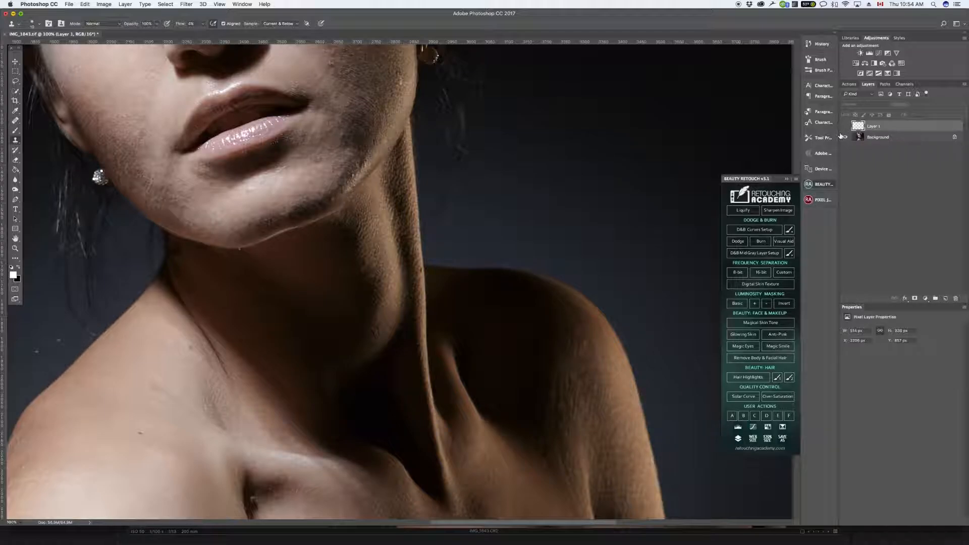
pyautogui.press('super+equal')
pyautogui.press('super+equal')
pyautogui.moveTo(283, 252); pyautogui.dragTo(485, 434)
pyautogui.click(845, 127)
# Heal the coarse specks and dark hairs along the shaded jaw edge with the Healing Brush, sampling nearby skin.
pyautogui.moveTo(524, 145); pyautogui.dragTo(447, 253)
pyautogui.click(15, 120)
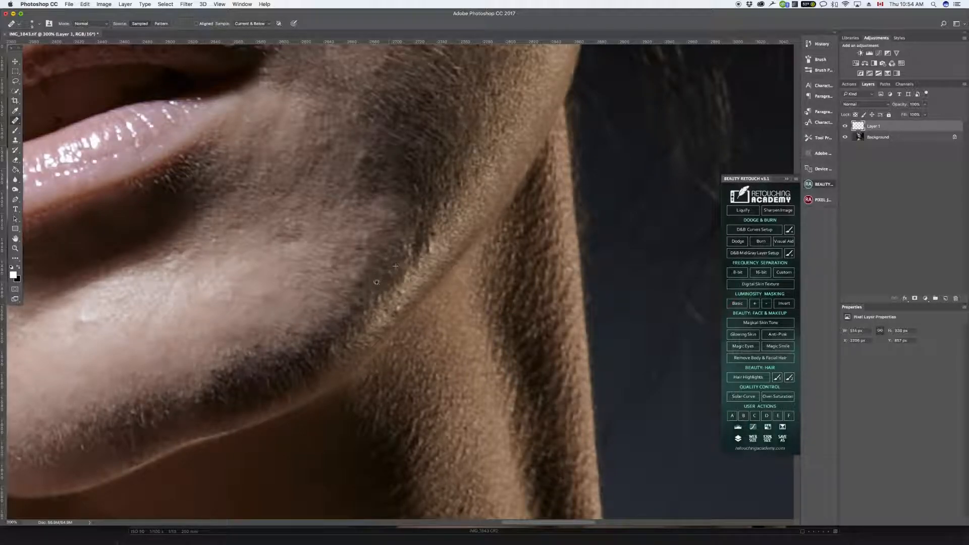
pyautogui.moveTo(394, 259); pyautogui.dragTo(438, 235)
pyautogui.keyDown('alt'); pyautogui.click(435, 252); pyautogui.keyUp('alt')
pyautogui.keyDown('alt'); pyautogui.click(423, 271); pyautogui.keyUp('alt')
pyautogui.moveTo(404, 286); pyautogui.dragTo(406, 275)
pyautogui.keyDown('alt'); pyautogui.click(405, 294); pyautogui.keyUp('alt')
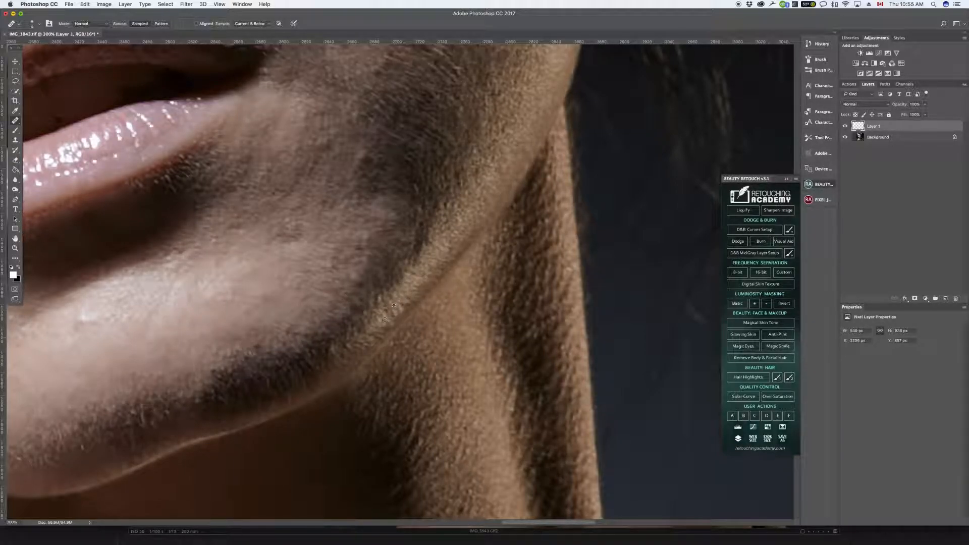
pyautogui.keyDown('alt'); pyautogui.click(380, 317); pyautogui.keyUp('alt')
# Heal the bright specks on the outer shaded cheek, from beside the earring up toward the ear.
pyautogui.moveTo(380, 304)
pyautogui.mouseDown()
pyautogui.moveTo(426, 206)
pyautogui.moveTo(445, 145)
pyautogui.mouseUp()
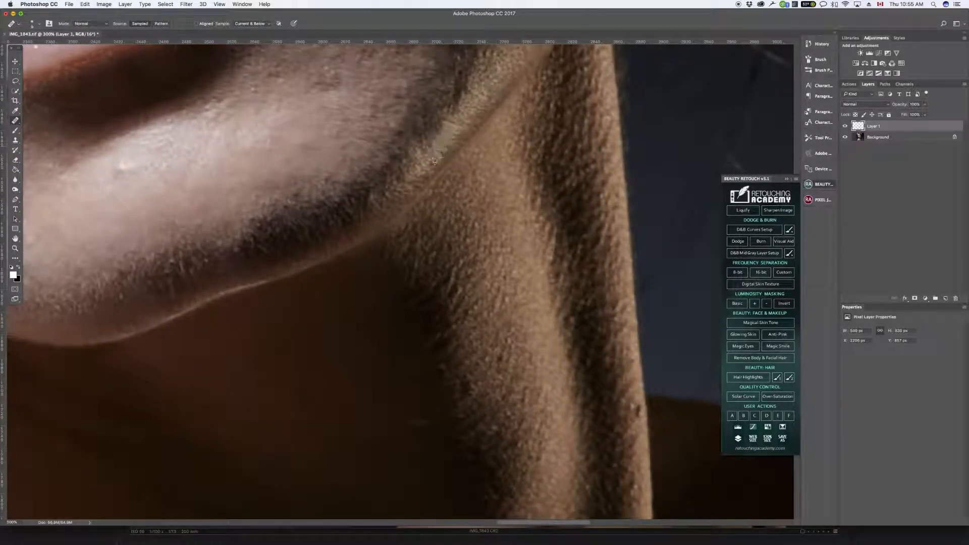
pyautogui.moveTo(445, 146); pyautogui.dragTo(311, 365)
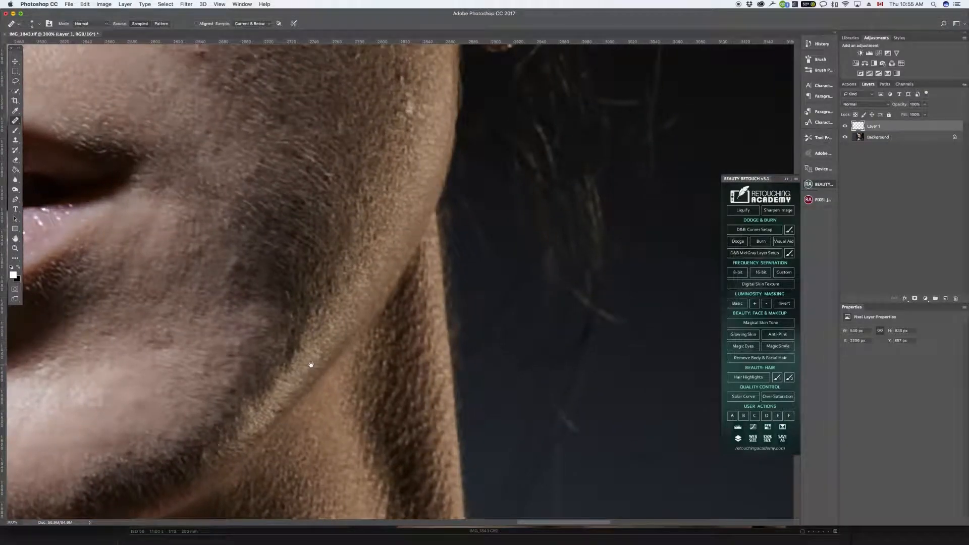
pyautogui.moveTo(420, 140); pyautogui.dragTo(396, 239)
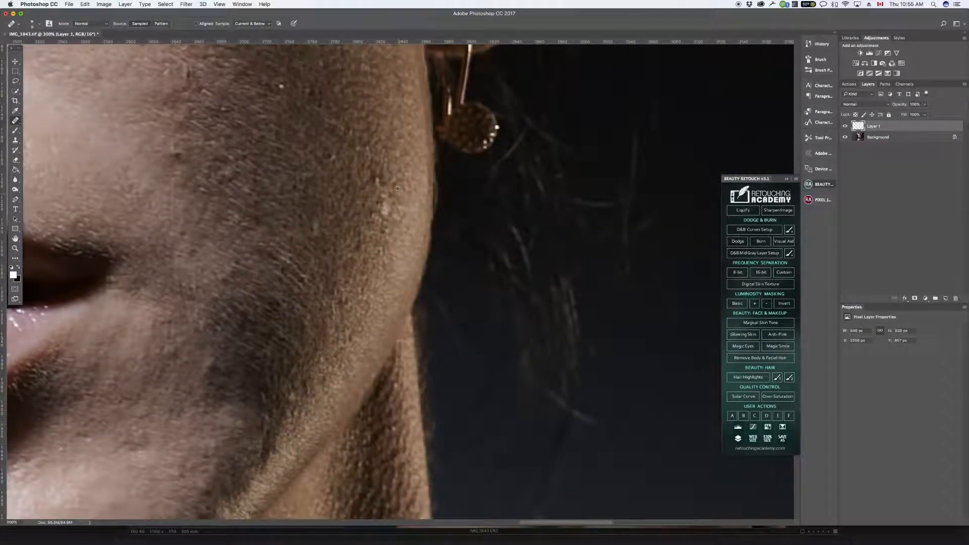
pyautogui.keyDown('alt'); pyautogui.click(384, 182); pyautogui.keyUp('alt')
pyautogui.click(382, 206)
pyautogui.moveTo(313, 89)
pyautogui.mouseDown()
pyautogui.moveTo(353, 164)
pyautogui.moveTo(357, 199)
pyautogui.mouseUp()
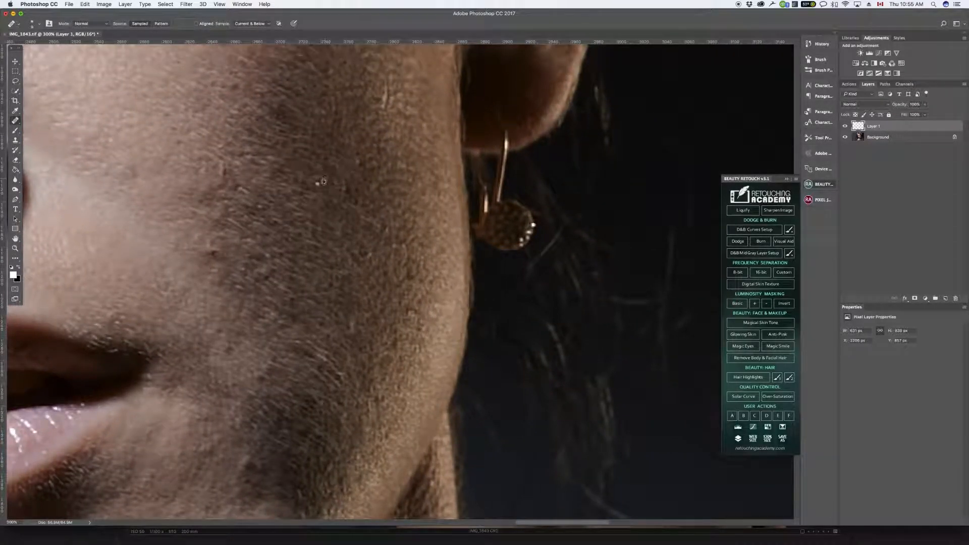
pyautogui.keyDown('alt'); pyautogui.click(395, 120); pyautogui.keyUp('alt')
pyautogui.moveTo(386, 91)
pyautogui.mouseDown()
pyautogui.moveTo(424, 256)
pyautogui.moveTo(410, 289)
pyautogui.mouseUp()
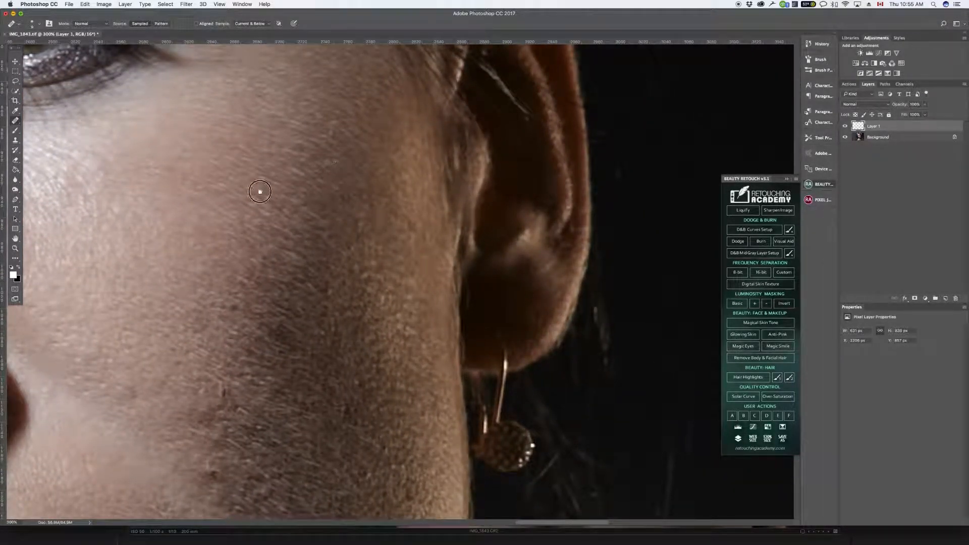
# Heal the small dark blemishes on the middle of the shaded cheek between the mouth corner and the ear.
pyautogui.scroll(-6, 260, 190)
pyautogui.hscroll(-5, 259, 190)
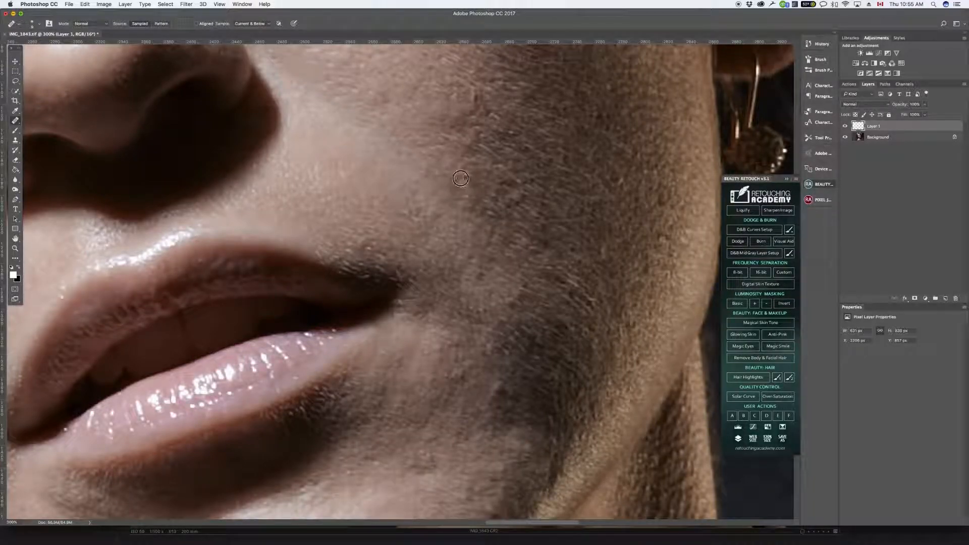
pyautogui.keyDown('alt'); pyautogui.click(469, 103); pyautogui.keyUp('alt')
pyautogui.moveTo(434, 232); pyautogui.dragTo(431, 232)
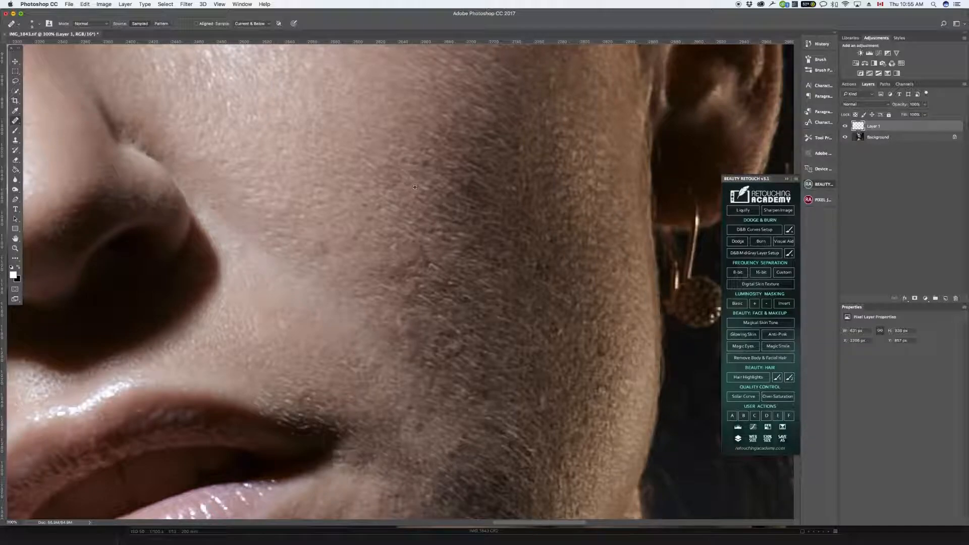
pyautogui.click(364, 206)
pyautogui.click(371, 218)
pyautogui.click(405, 157)
# Heal the skin at the crease beside the nostril using texture sampled from the adjacent cheek.
pyautogui.scroll(10, 325, 331)
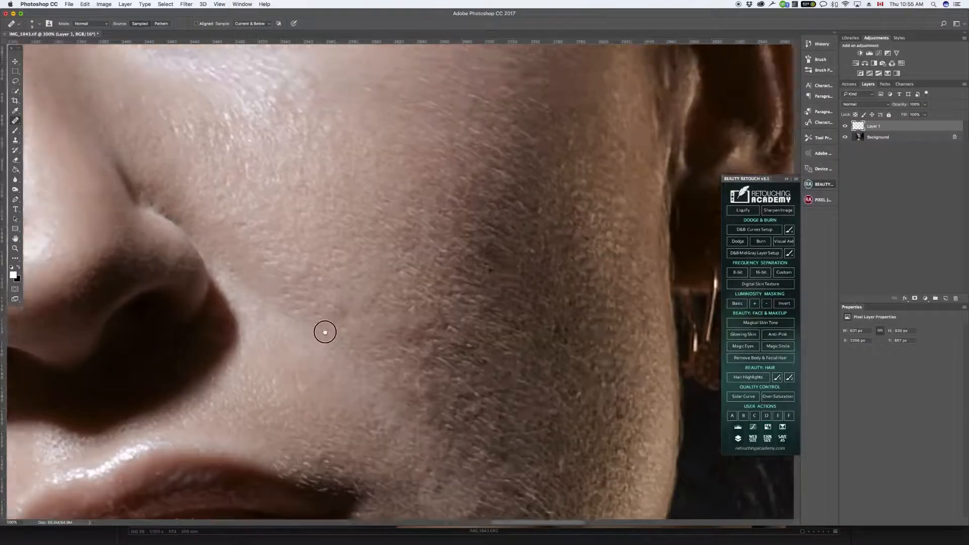
pyautogui.keyDown('alt'); pyautogui.click(184, 209); pyautogui.keyUp('alt')
pyautogui.click(167, 185)
pyautogui.moveTo(234, 237); pyautogui.dragTo(309, 427)
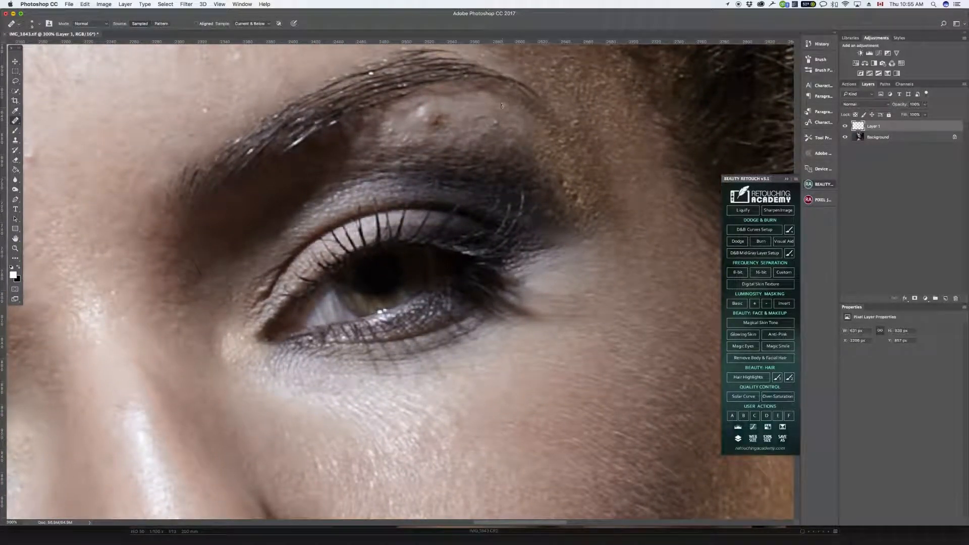
# Heal the bright speck above the shaded-side eyebrow and remove the bumps on the skin beneath its arch.
pyautogui.moveTo(613, 138); pyautogui.dragTo(370, 219)
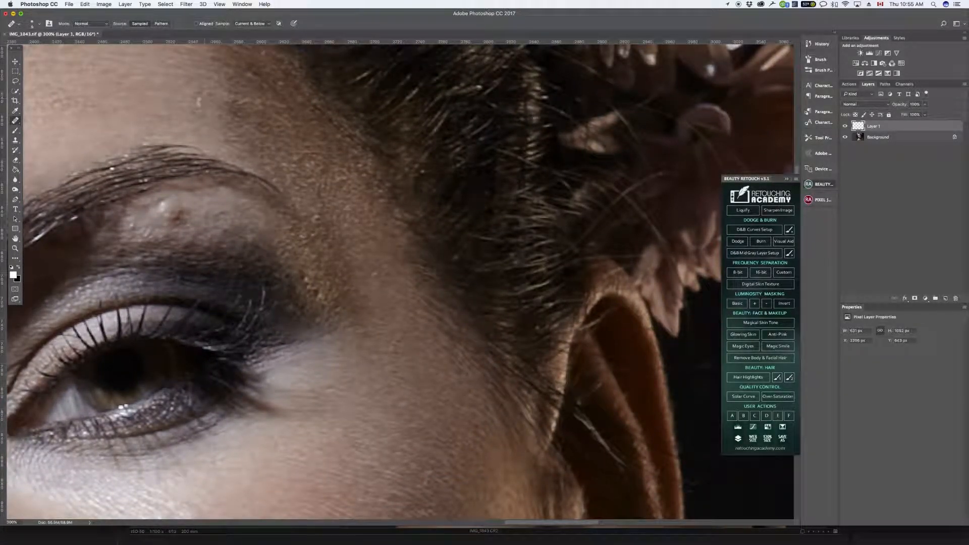
pyautogui.click(198, 96)
pyautogui.moveTo(281, 135); pyautogui.dragTo(249, 57)
pyautogui.moveTo(154, 128); pyautogui.dragTo(122, 134)
pyautogui.moveTo(190, 124)
pyautogui.mouseDown()
pyautogui.moveTo(355, 103)
pyautogui.moveTo(314, 106)
pyautogui.moveTo(341, 112)
pyautogui.mouseUp()
pyautogui.keyDown('alt'); pyautogui.click(353, 99); pyautogui.keyUp('alt')
pyautogui.keyDown('alt'); pyautogui.click(359, 106); pyautogui.keyUp('alt')
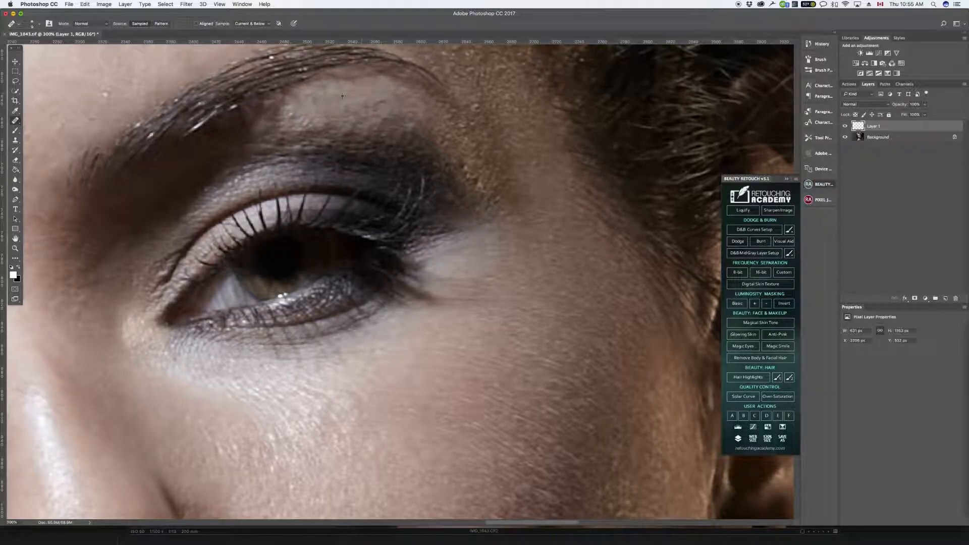
pyautogui.click(307, 104)
pyautogui.click(318, 95)
pyautogui.click(481, 194)
# Heal the small bumps around the inner corner of the shaded-side eye, undoing a stroke that does not fit.
pyautogui.moveTo(357, 343); pyautogui.dragTo(452, 251)
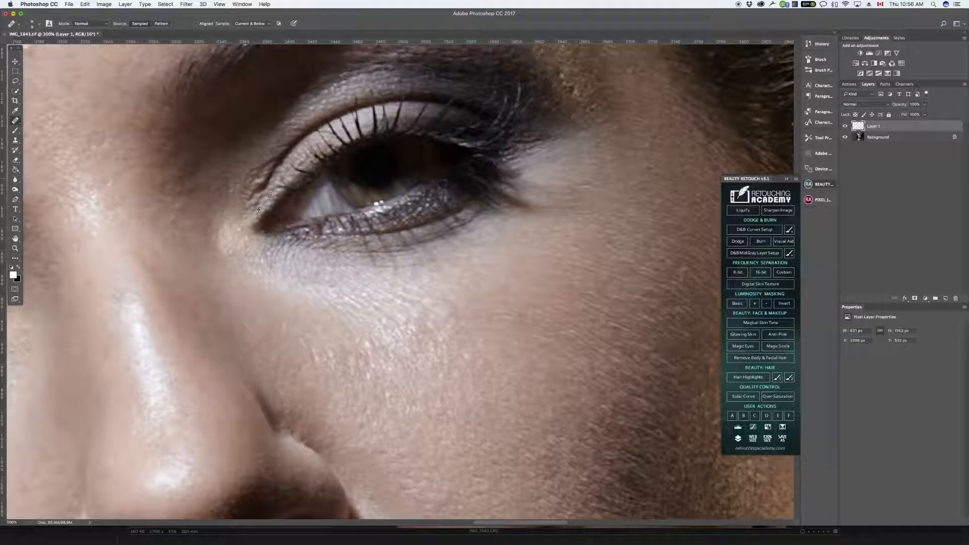
pyautogui.keyDown('alt'); pyautogui.click(255, 203); pyautogui.keyUp('alt')
pyautogui.moveTo(264, 194)
pyautogui.mouseDown()
pyautogui.moveTo(286, 173)
pyautogui.moveTo(252, 219)
pyautogui.moveTo(243, 214)
pyautogui.moveTo(254, 198)
pyautogui.moveTo(246, 254)
pyautogui.moveTo(249, 194)
pyautogui.mouseUp()
pyautogui.keyDown('alt'); pyautogui.click(235, 221); pyautogui.keyUp('alt')
pyautogui.keyDown('alt'); pyautogui.click(246, 251); pyautogui.keyUp('alt')
pyautogui.keyDown('alt'); pyautogui.click(245, 208); pyautogui.keyUp('alt')
pyautogui.press('super+z')
pyautogui.moveTo(256, 168); pyautogui.dragTo(260, 171)
# Heal the shiny bright hairs along the lower edge of the shaded-side eyebrow and a spot above its arch.
pyautogui.moveTo(332, 64); pyautogui.dragTo(425, 122)
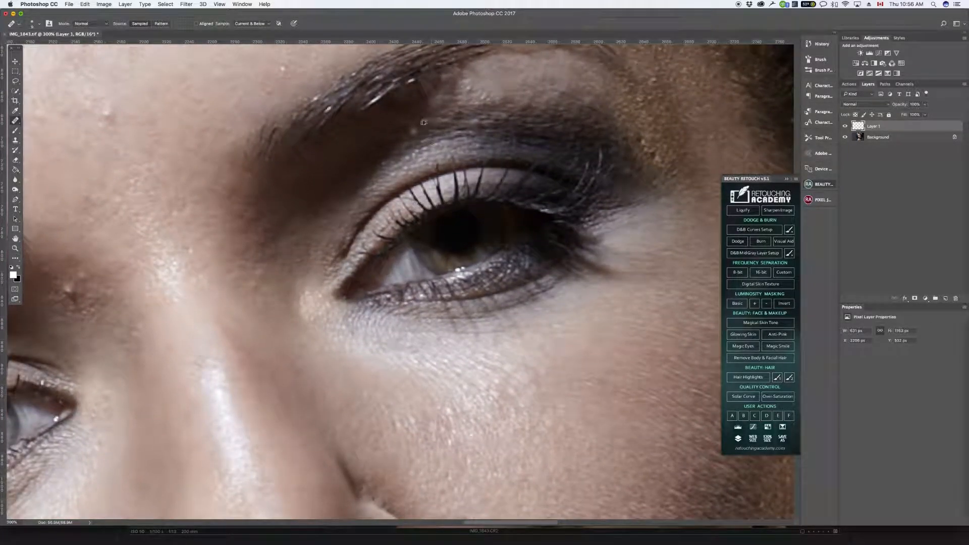
pyautogui.moveTo(517, 94)
pyautogui.mouseDown()
pyautogui.moveTo(450, 145)
pyautogui.moveTo(407, 154)
pyautogui.moveTo(418, 160)
pyautogui.mouseUp()
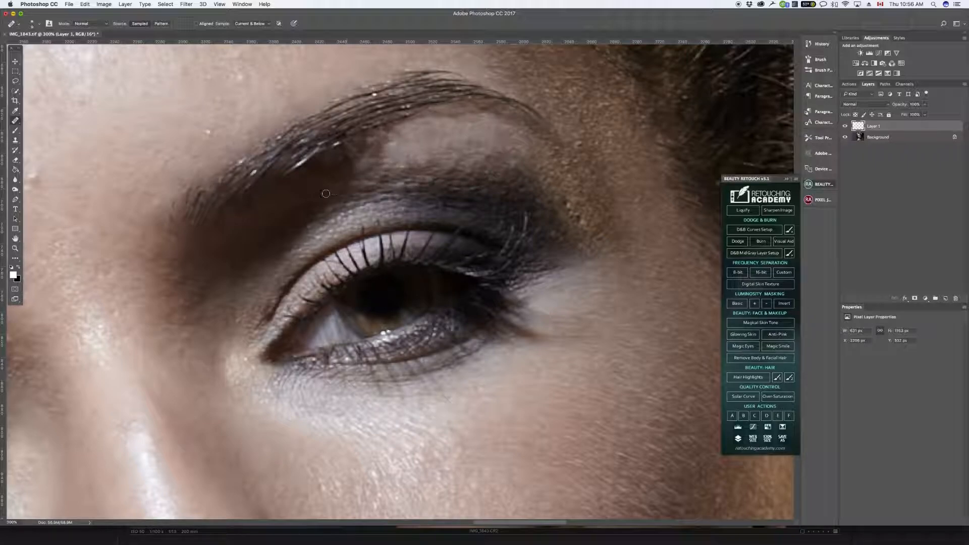
pyautogui.moveTo(277, 176)
pyautogui.mouseDown()
pyautogui.moveTo(326, 147)
pyautogui.moveTo(317, 164)
pyautogui.moveTo(338, 140)
pyautogui.moveTo(287, 170)
pyautogui.moveTo(313, 150)
pyautogui.mouseUp()
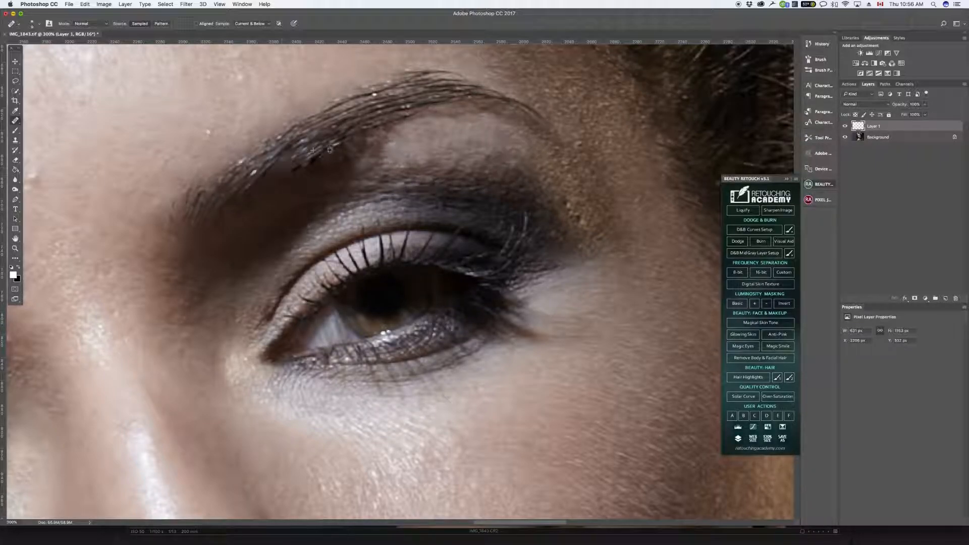
pyautogui.click(445, 69)
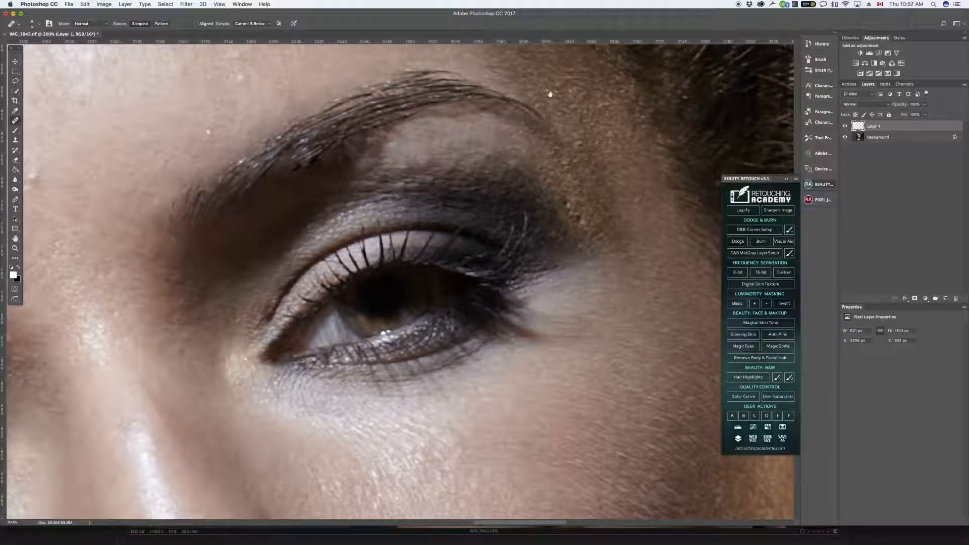
# Heal the remaining small specks on the skin just above the shaded-side eyebrow.
pyautogui.moveTo(550, 94); pyautogui.dragTo(520, 160)
pyautogui.keyDown('alt'); pyautogui.click(441, 124); pyautogui.keyUp('alt')
pyautogui.click(435, 147)
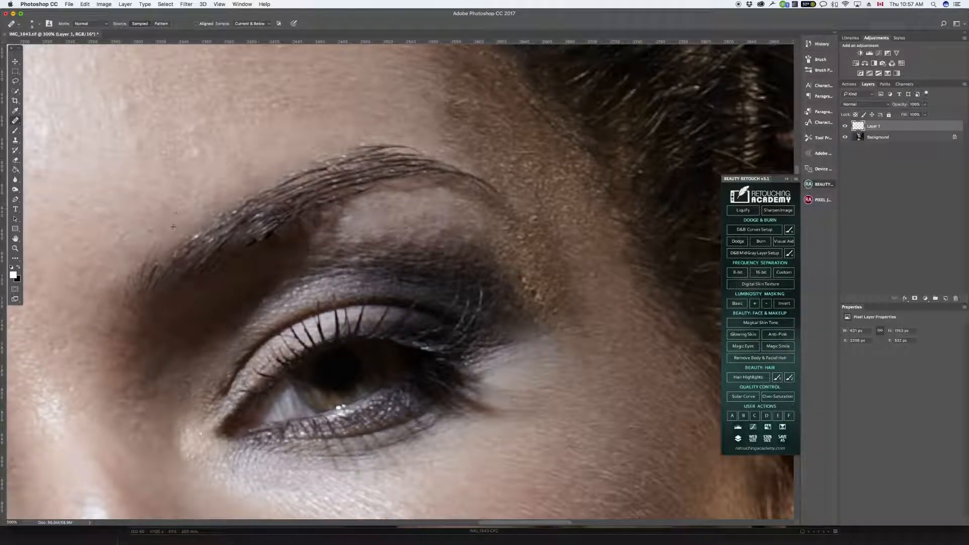
pyautogui.moveTo(185, 161)
pyautogui.mouseDown()
pyautogui.moveTo(283, 207)
pyautogui.moveTo(318, 209)
pyautogui.mouseUp()
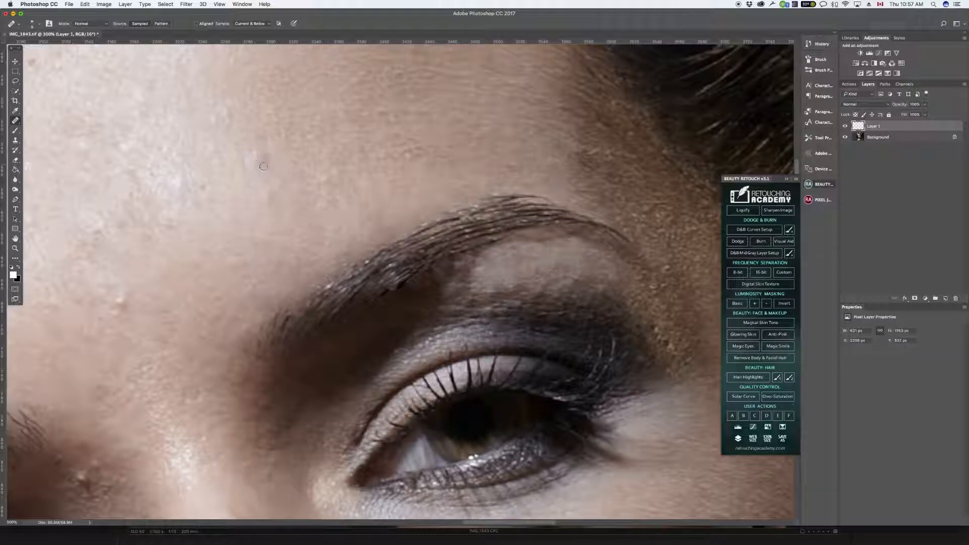
# Enlarge the Healing Brush and heal the uneven spots on the forehead above the inner end of the shaded-side eyebrow.
pyautogui.press('[')
pyautogui.press('[')
pyautogui.press(']')
pyautogui.press(']')
pyautogui.press(']')
pyautogui.press(']')
pyautogui.keyDown('alt'); pyautogui.click(283, 128); pyautogui.keyUp('alt')
pyautogui.click(256, 165)
pyautogui.moveTo(254, 127)
pyautogui.mouseDown()
pyautogui.moveTo(244, 111)
pyautogui.moveTo(217, 111)
pyautogui.moveTo(222, 131)
pyautogui.mouseUp()
# Heal the raised bumps on the lower forehead between the eyebrows and a spot in the forehead highlight.
pyautogui.scroll(-5, 381, 162)
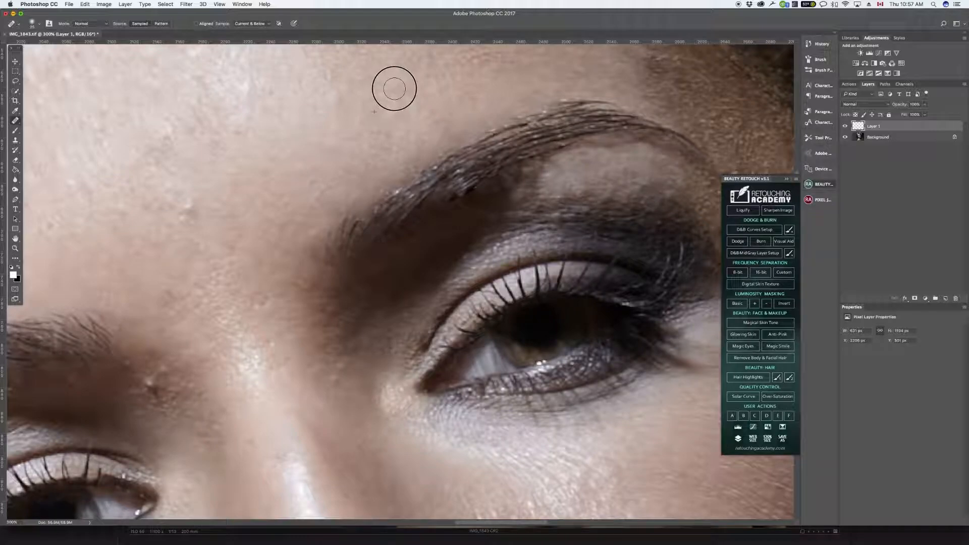
pyautogui.scroll(5, 277, 200)
pyautogui.hscroll(-5, 277, 201)
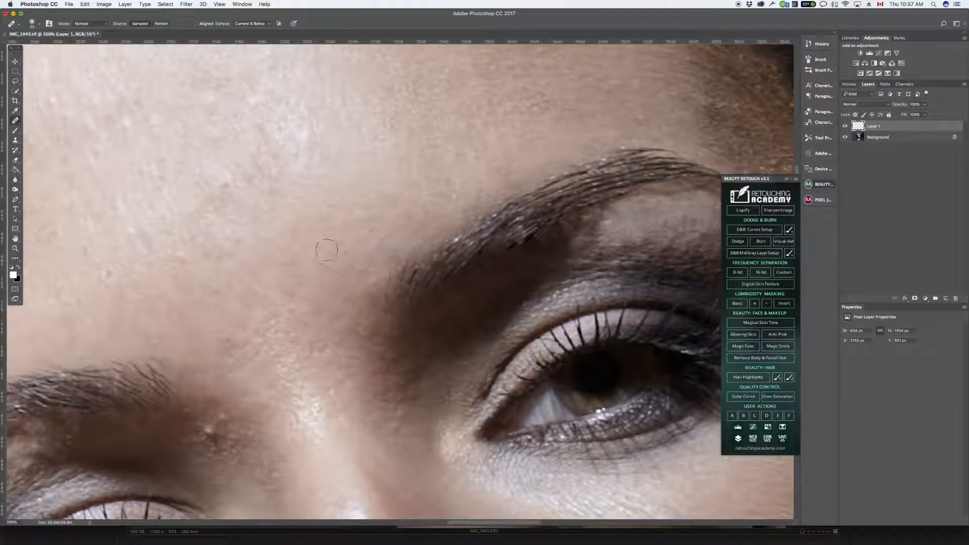
pyautogui.scroll(-3, 277, 251)
pyautogui.hscroll(1, 277, 251)
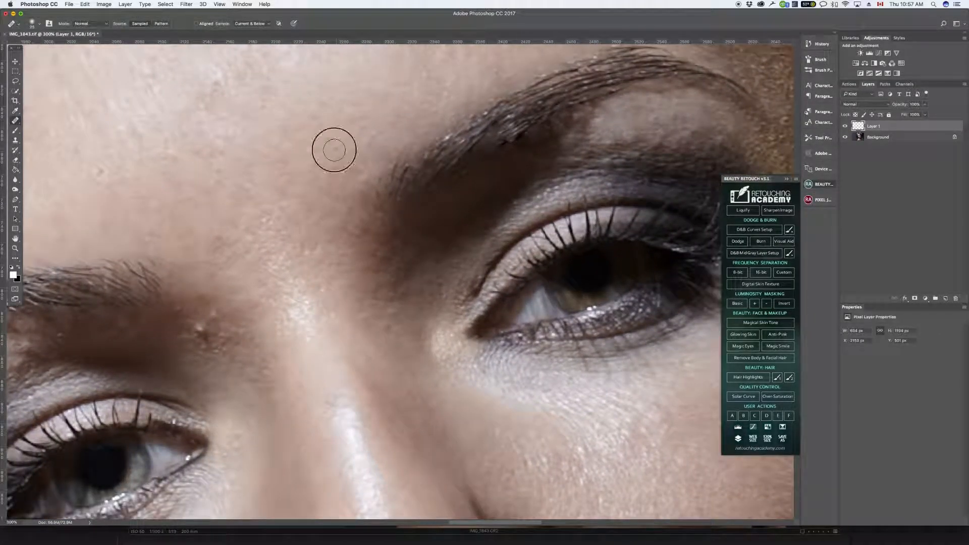
pyautogui.scroll(3, 339, 233)
pyautogui.hscroll(-2, 339, 233)
pyautogui.scroll(2, 339, 233)
pyautogui.hscroll(-2, 339, 232)
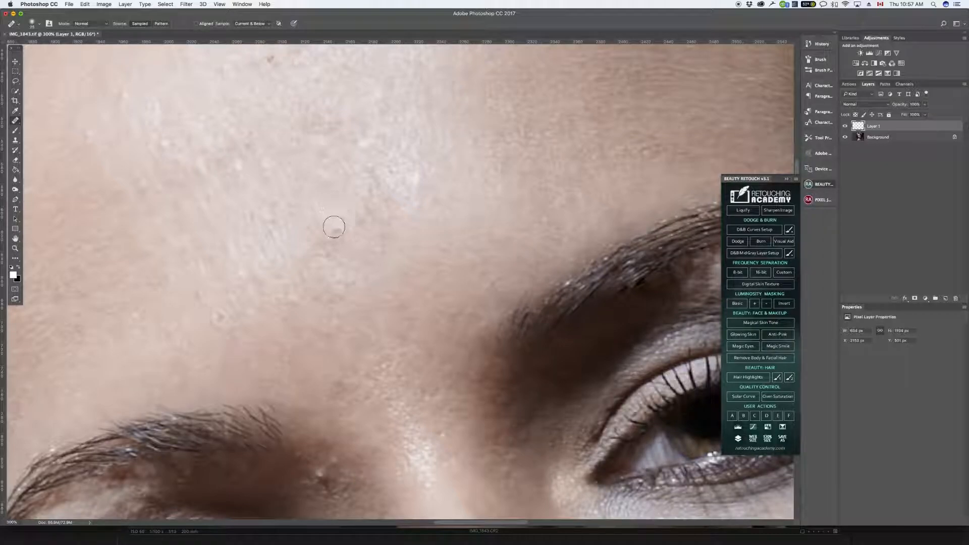
pyautogui.click(401, 172)
# Heal the dark spots on the upper forehead highlight below the hairline, adjusting the brush size as needed.
pyautogui.scroll(5, 362, 264)
pyautogui.hscroll(-1, 362, 264)
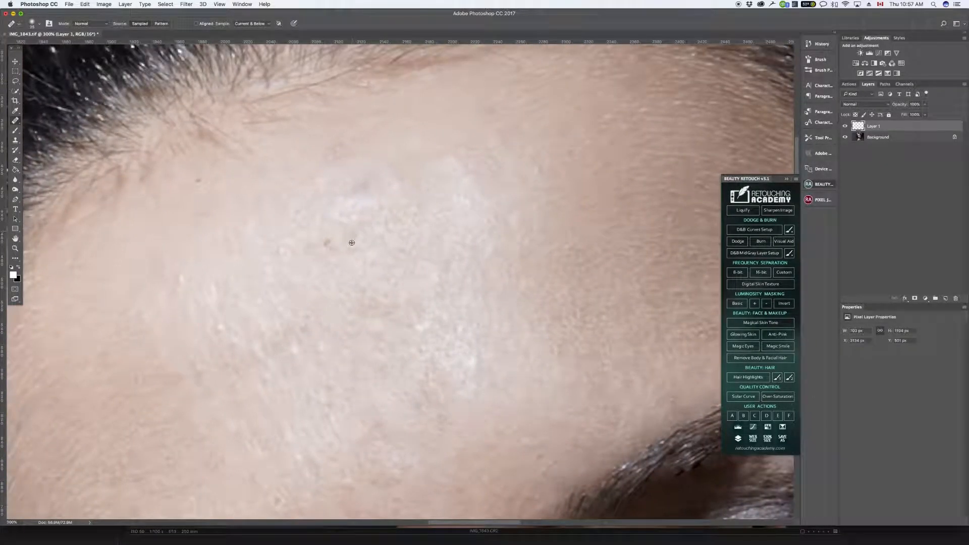
pyautogui.press(']')
pyautogui.click(359, 188)
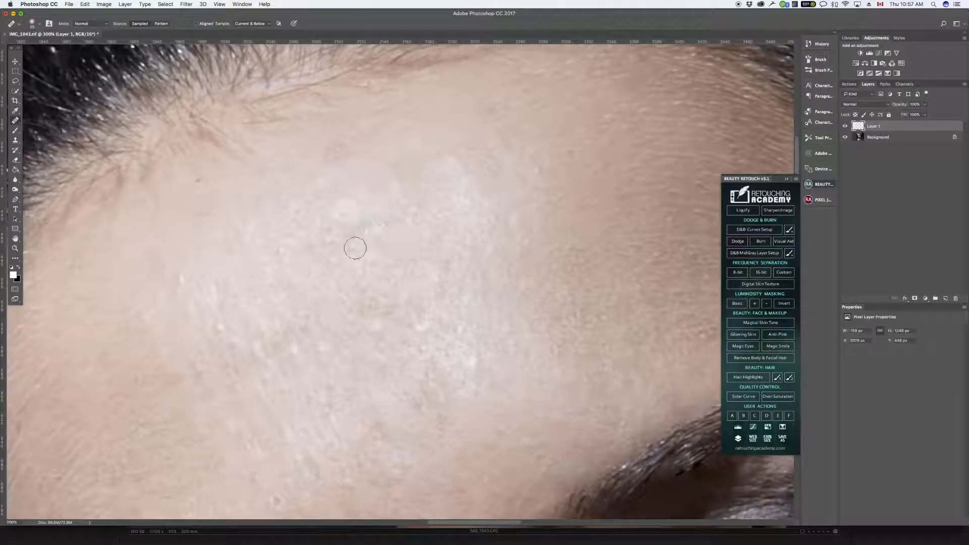
pyautogui.click(329, 149)
pyautogui.press('[')
pyautogui.press('[')
# Heal the dark, uneven patches along the edge of the highlight in the middle of the forehead.
pyautogui.moveTo(380, 238); pyautogui.dragTo(433, 205)
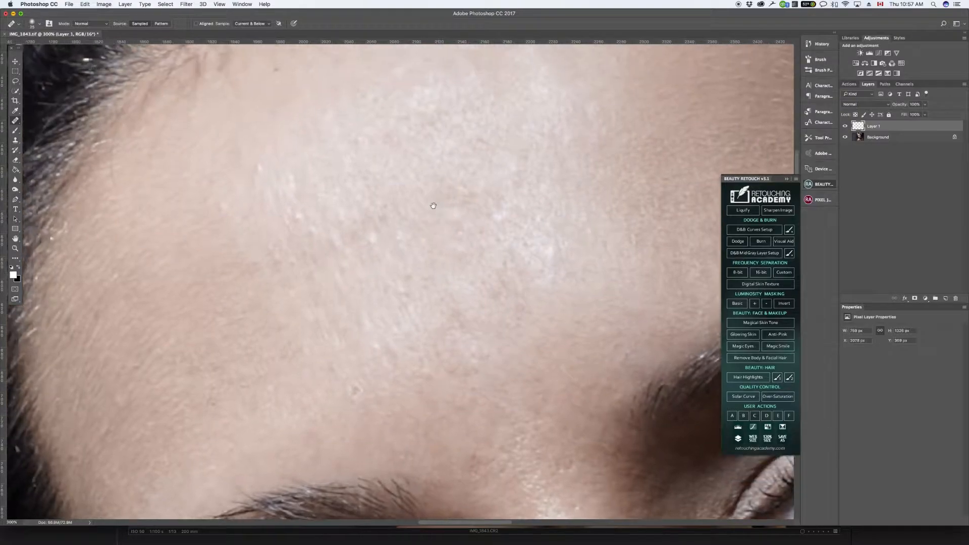
pyautogui.keyDown('alt'); pyautogui.click(372, 154); pyautogui.keyUp('alt')
pyautogui.click(377, 209)
pyautogui.keyDown('alt'); pyautogui.click(393, 222); pyautogui.keyUp('alt')
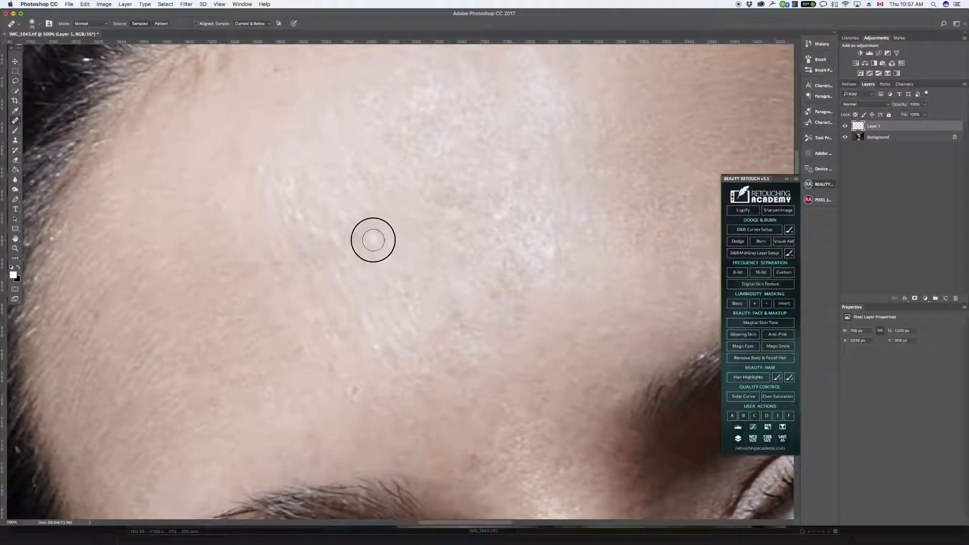
pyautogui.click(331, 238)
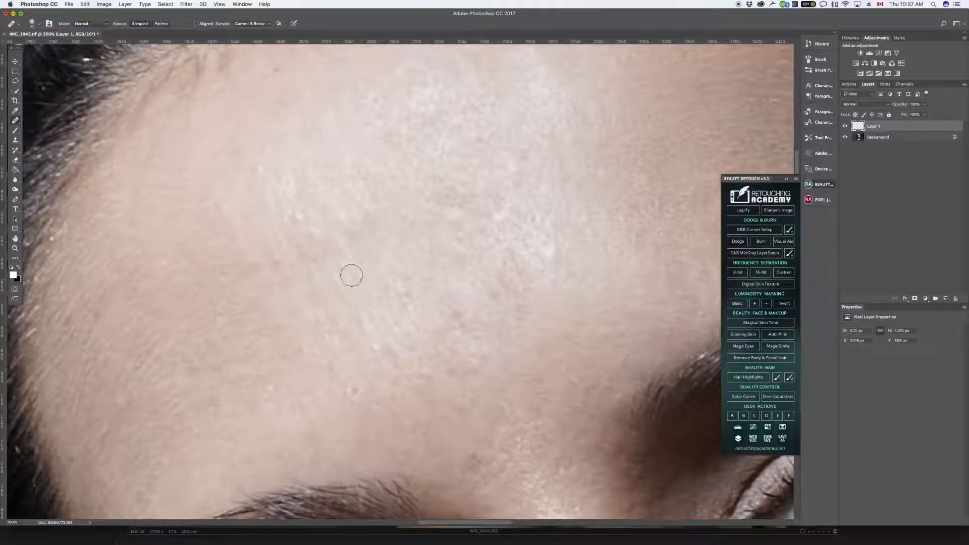
# Heal the bumps on the forehead above the lit-side eyebrow and the spots toward the area between the brows.
pyautogui.scroll(-10, 350, 284)
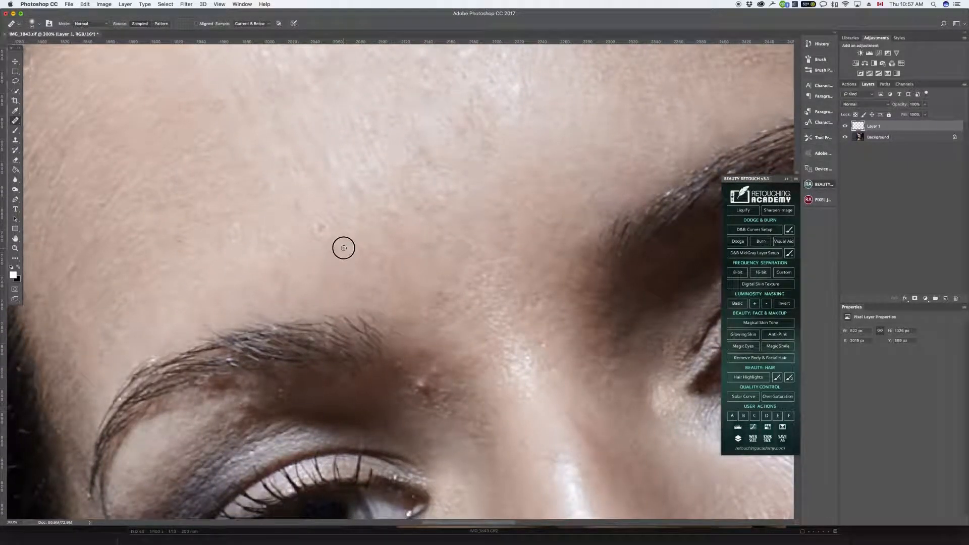
pyautogui.scroll(-3, 463, 226)
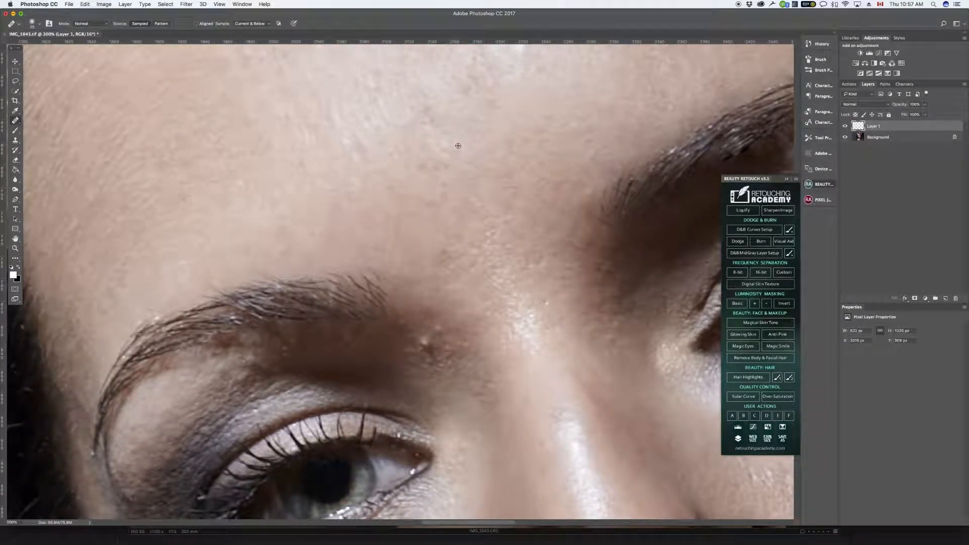
pyautogui.keyDown('alt'); pyautogui.click(415, 196); pyautogui.keyUp('alt')
pyautogui.moveTo(418, 177); pyautogui.dragTo(425, 173)
pyautogui.moveTo(451, 246); pyautogui.dragTo(429, 167)
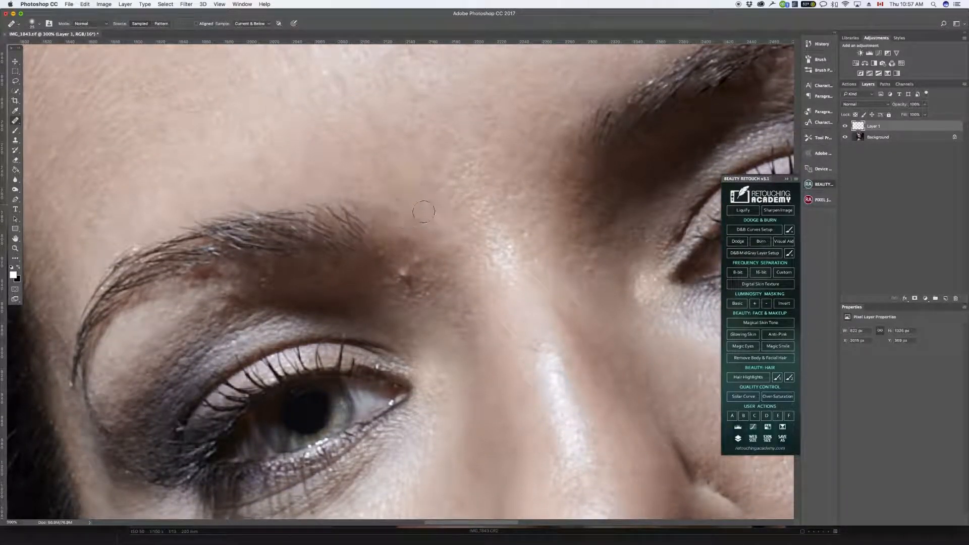
# Heal the raised blemishes beside the inner end of the lit-side eyebrow.
pyautogui.scroll(-4, 422, 173)
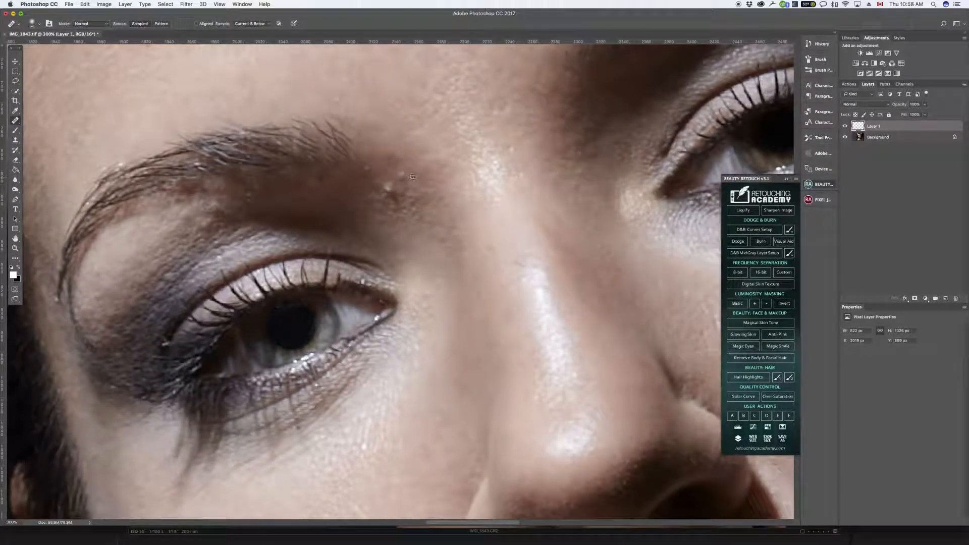
pyautogui.moveTo(413, 177); pyautogui.dragTo(398, 175)
pyautogui.click(394, 193)
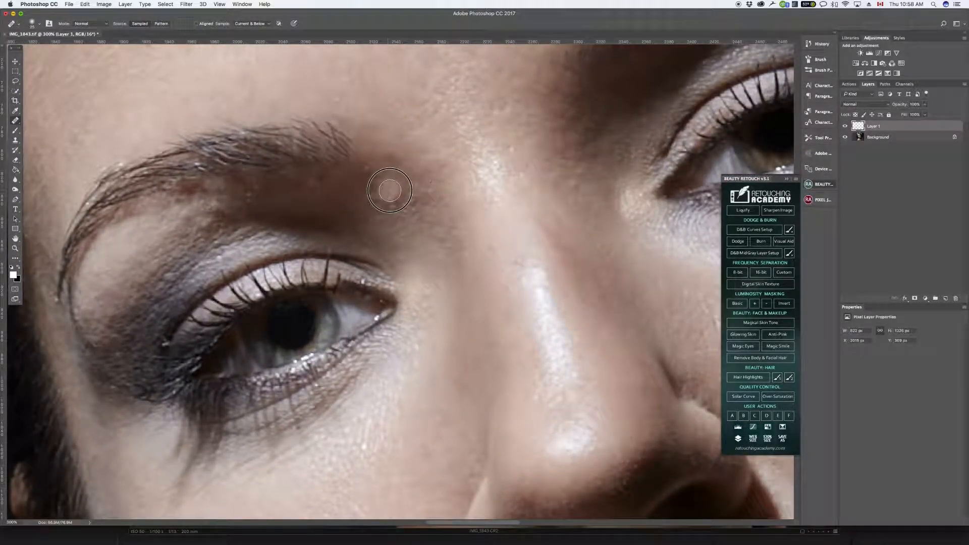
# Heal the dark, uneven patches below the inner end of the lit-side eyebrow and beside the nose bridge, using a smaller brush.
pyautogui.moveTo(402, 199); pyautogui.dragTo(383, 216)
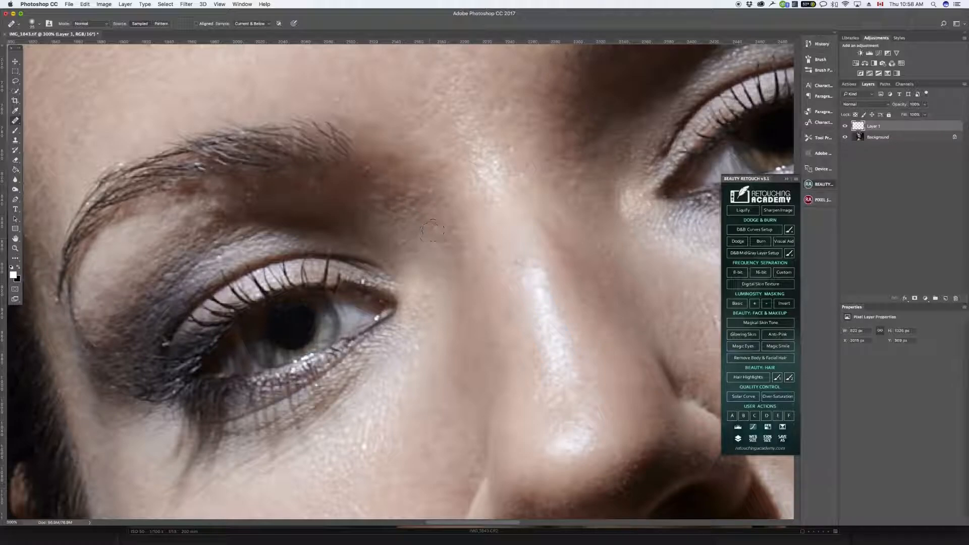
pyautogui.press('[')
pyautogui.moveTo(404, 201); pyautogui.dragTo(389, 207)
pyautogui.moveTo(410, 199)
pyautogui.mouseDown()
pyautogui.moveTo(422, 205)
pyautogui.moveTo(401, 212)
pyautogui.mouseUp()
pyautogui.moveTo(443, 256); pyautogui.dragTo(430, 228)
pyautogui.moveTo(449, 340)
pyautogui.mouseDown()
pyautogui.moveTo(448, 136)
pyautogui.moveTo(509, 428)
pyautogui.mouseUp()
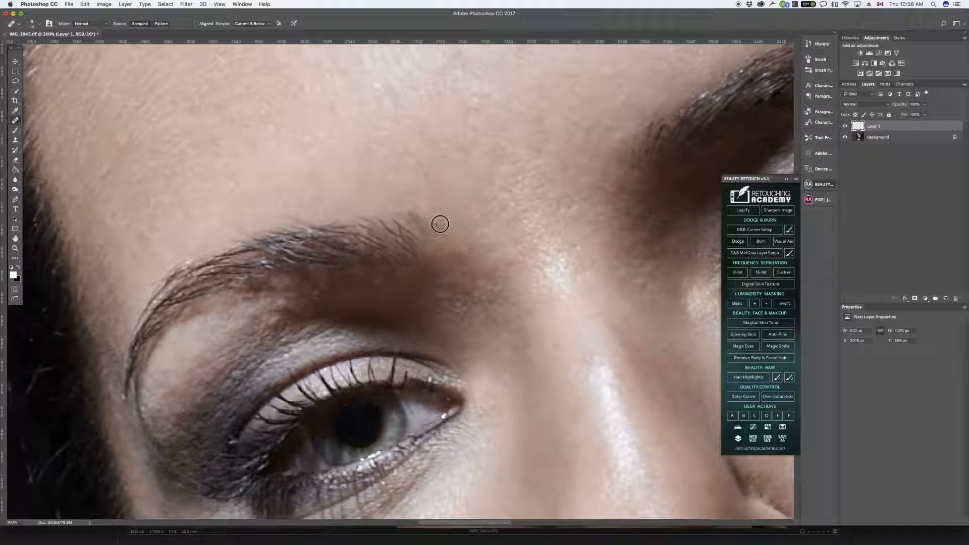
# Undo the last healing stroke and heal the stray hairs and spots just above the inner end of the lit-side eyebrow.
pyautogui.press('super+z')
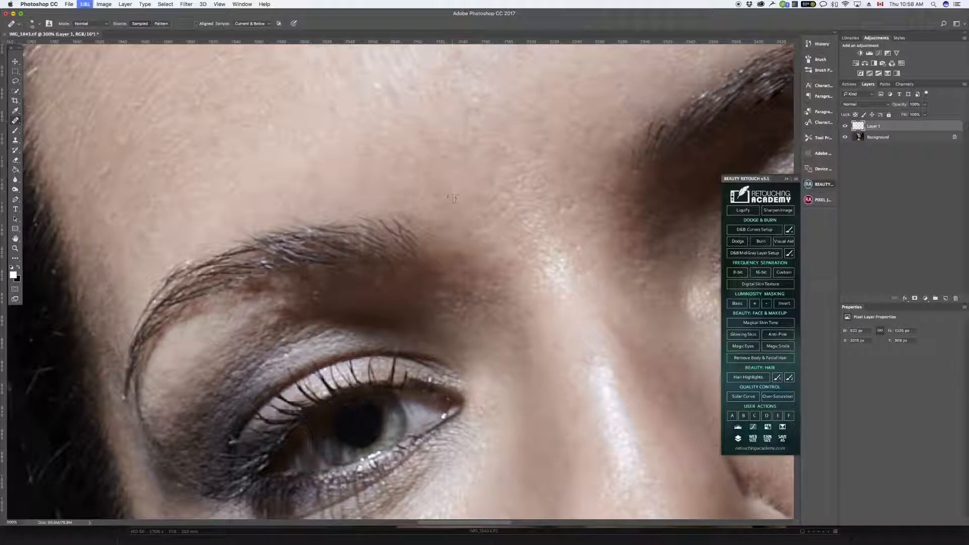
pyautogui.keyDown('alt'); pyautogui.click(411, 202); pyautogui.keyUp('alt')
pyautogui.moveTo(418, 217)
pyautogui.mouseDown()
pyautogui.moveTo(441, 231)
pyautogui.moveTo(458, 179)
pyautogui.mouseUp()
pyautogui.keyDown('alt'); pyautogui.click(405, 201); pyautogui.keyUp('alt')
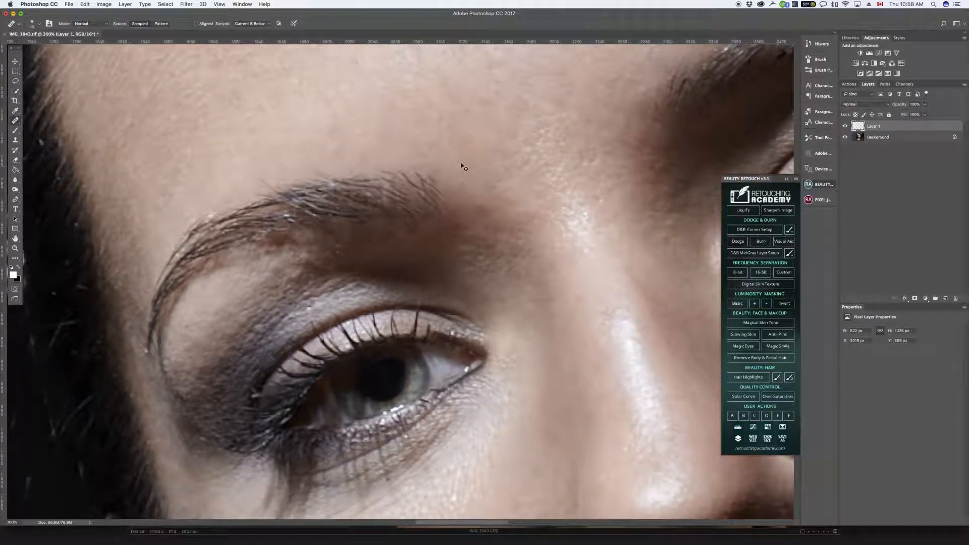
pyautogui.keyDown('alt'); pyautogui.click(434, 177); pyautogui.keyUp('alt')
pyautogui.moveTo(623, 171)
pyautogui.mouseDown()
pyautogui.moveTo(530, 74)
pyautogui.moveTo(531, 141)
pyautogui.mouseUp()
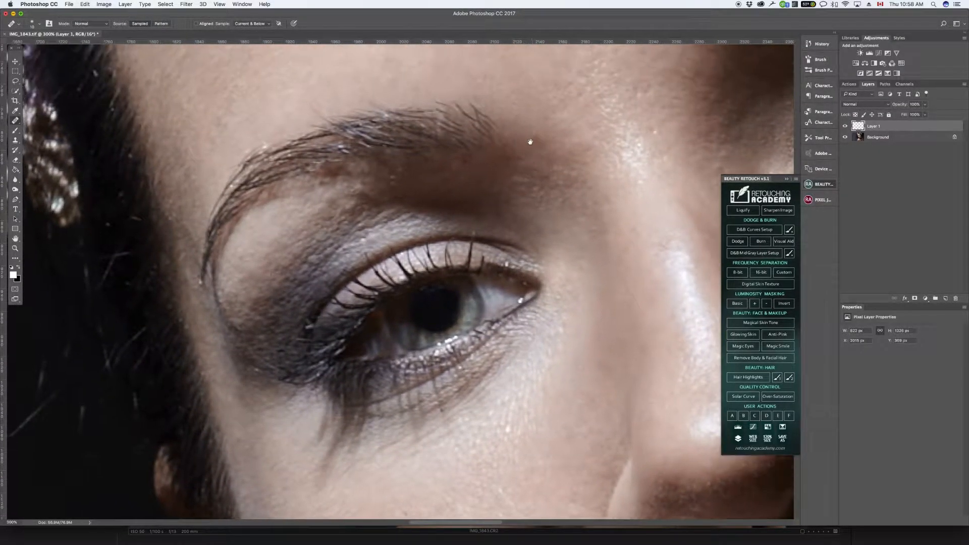
# Heal the small spots and stray hairs above the arch of the lit-side eyebrow, undoing unsatisfactory strokes.
pyautogui.click(321, 116)
pyautogui.press('super+z')
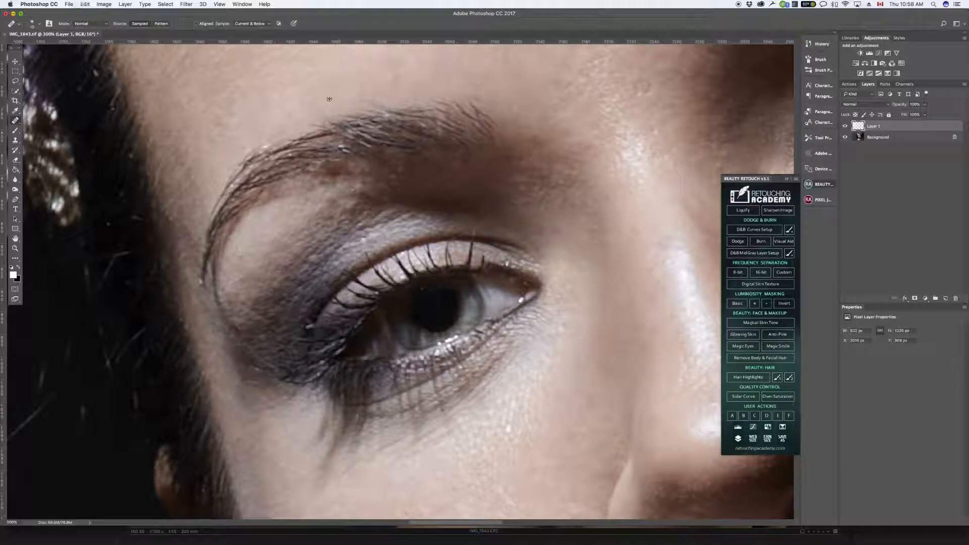
pyautogui.click(322, 119)
pyautogui.press('super+z')
pyautogui.click(320, 115)
pyautogui.press('super+z')
# Heal the small spots and stray hairs on the upper eyelid in the shadow below the lit-side eyebrow.
pyautogui.hscroll(-3, 337, 100)
pyautogui.scroll(-2, 336, 100)
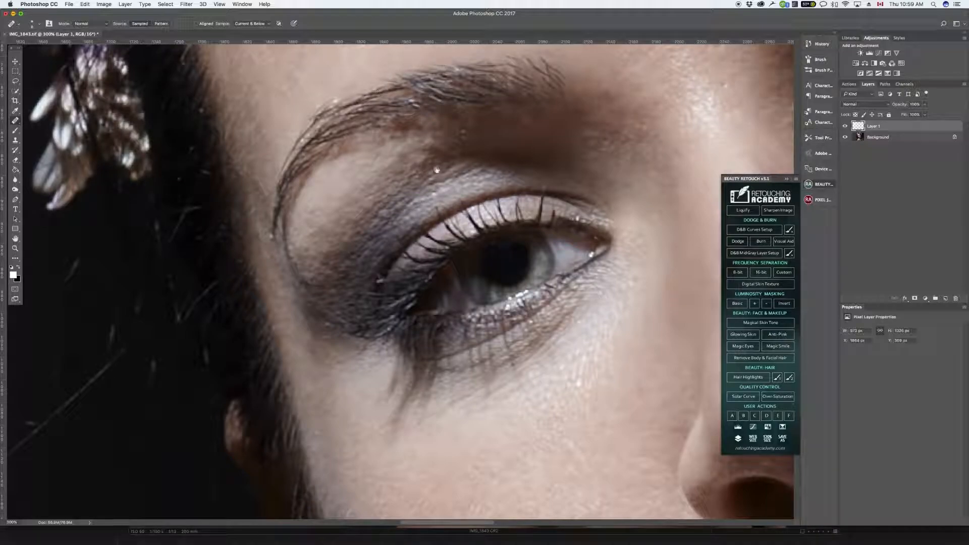
pyautogui.scroll(-2, 438, 170)
pyautogui.hscroll(1, 438, 170)
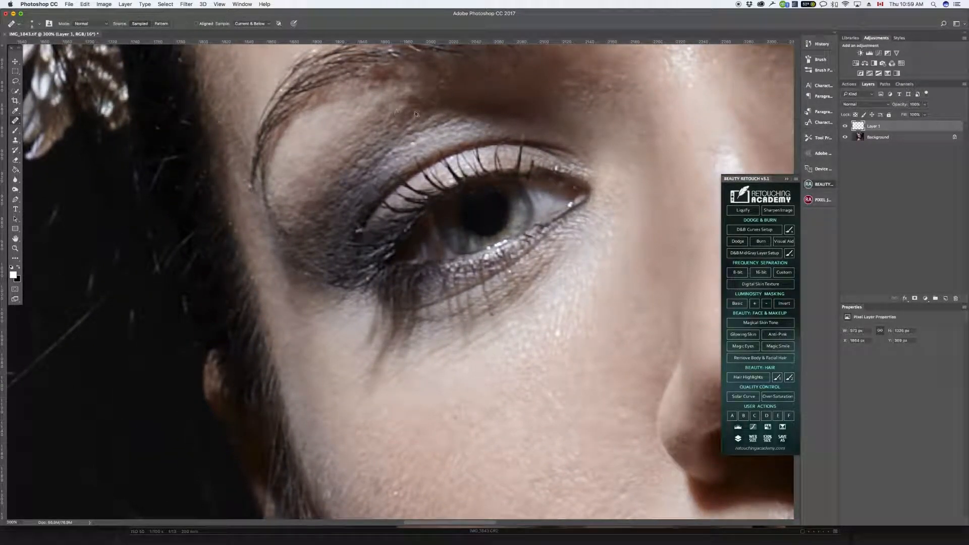
pyautogui.moveTo(417, 92)
pyautogui.mouseDown()
pyautogui.moveTo(402, 98)
pyautogui.moveTo(425, 95)
pyautogui.mouseUp()
pyautogui.click(455, 71)
pyautogui.keyDown('alt'); pyautogui.click(517, 89); pyautogui.keyUp('alt')
pyautogui.click(434, 91)
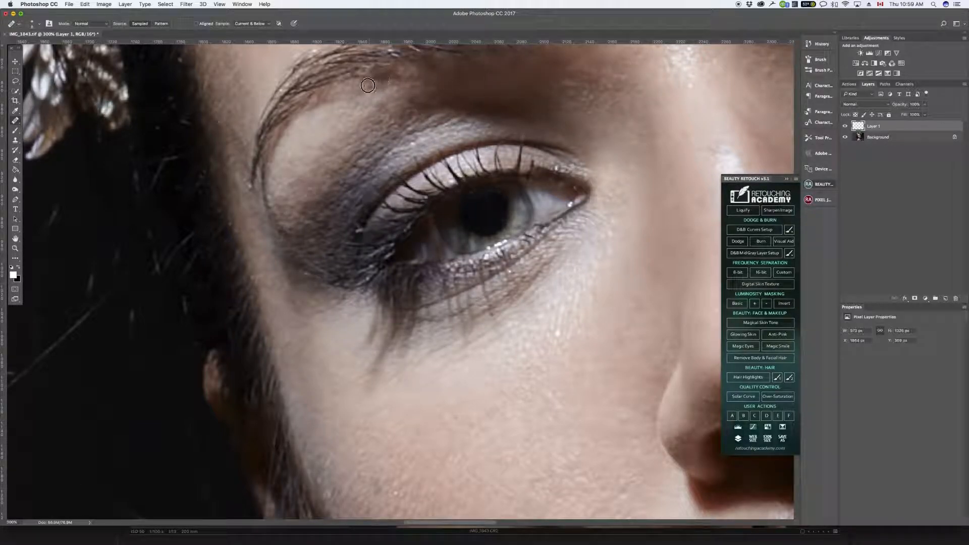
# Heal the reddish spots directly under the arch of the lit-side eyebrow, undoing the first stroke and resampling from nearby skin.
pyautogui.keyDown('alt'); pyautogui.click(387, 68); pyautogui.keyUp('alt')
pyautogui.moveTo(386, 80)
pyautogui.mouseDown()
pyautogui.moveTo(357, 82)
pyautogui.moveTo(405, 74)
pyautogui.mouseUp()
pyautogui.press('super+z')
pyautogui.keyDown('alt'); pyautogui.click(360, 102); pyautogui.keyUp('alt')
pyautogui.click(374, 85)
# Compare the retouched eyebrow and eye area before and after by toggling the visibility of Layer 1.
pyautogui.moveTo(604, 136); pyautogui.dragTo(494, 241)
pyautogui.click(845, 127)
pyautogui.click(845, 126)
pyautogui.click(846, 127)
pyautogui.click(846, 129)
pyautogui.click(845, 129)
pyautogui.click(846, 129)
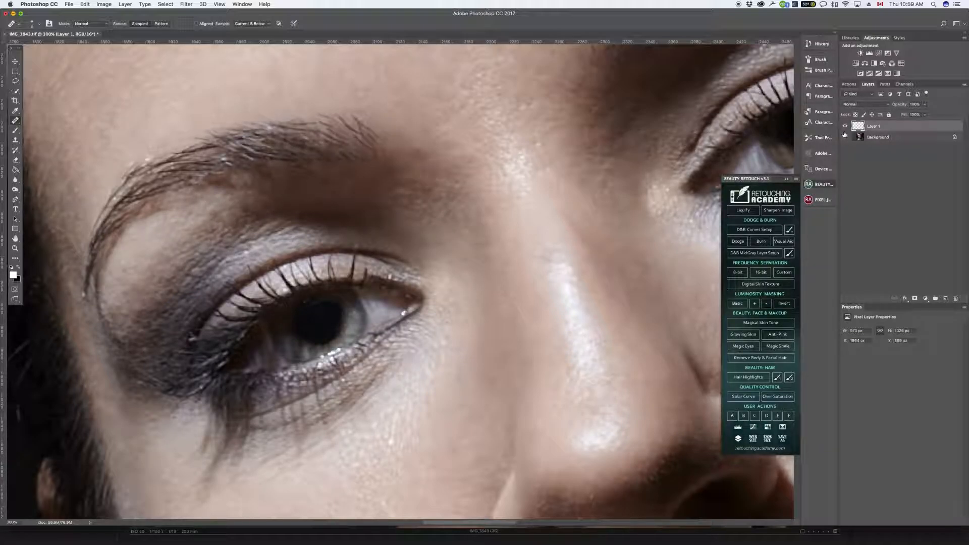
# Compare the face and forehead before and after at 100% by repeatedly toggling the visibility of Layer 1.
pyautogui.press('super+0')
pyautogui.press('super+1')
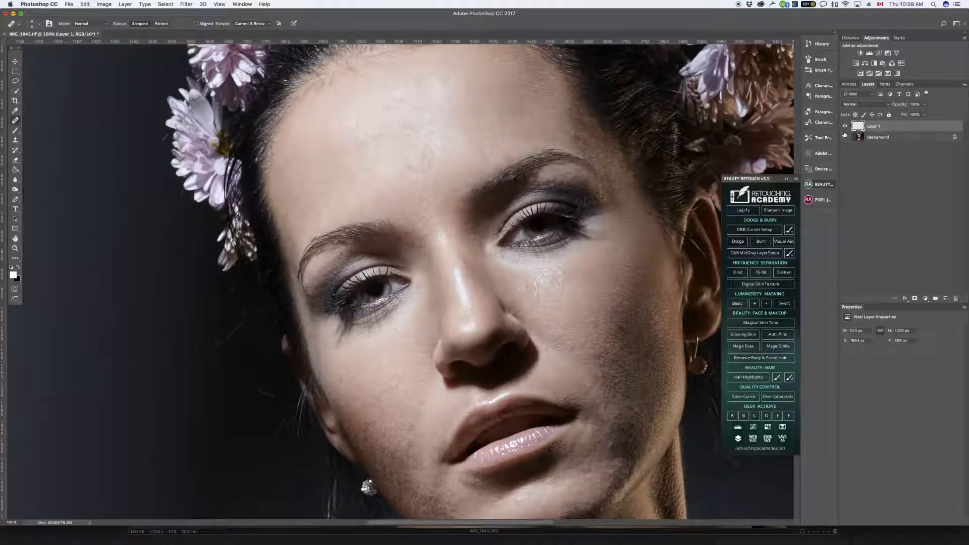
pyautogui.click(846, 127)
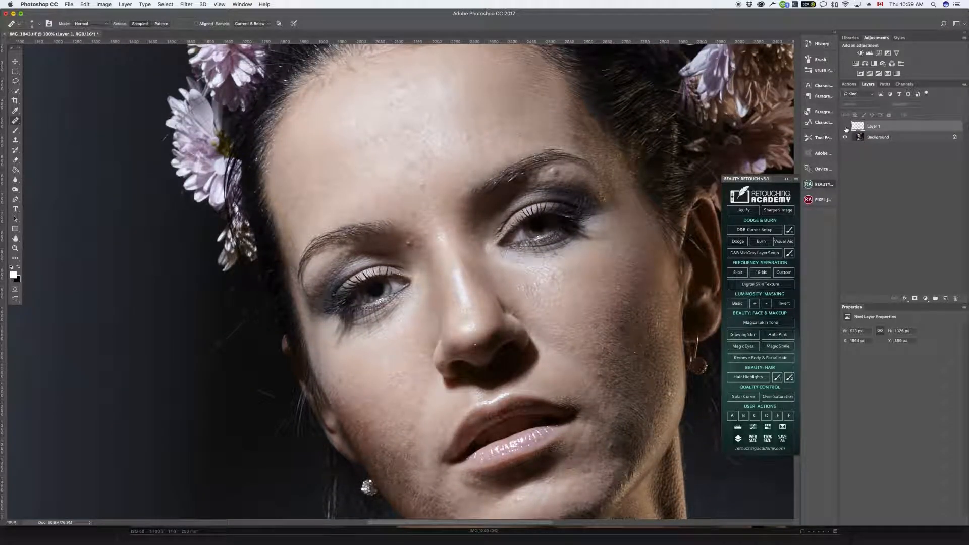
pyautogui.click(847, 128)
pyautogui.click(846, 127)
pyautogui.click(845, 127)
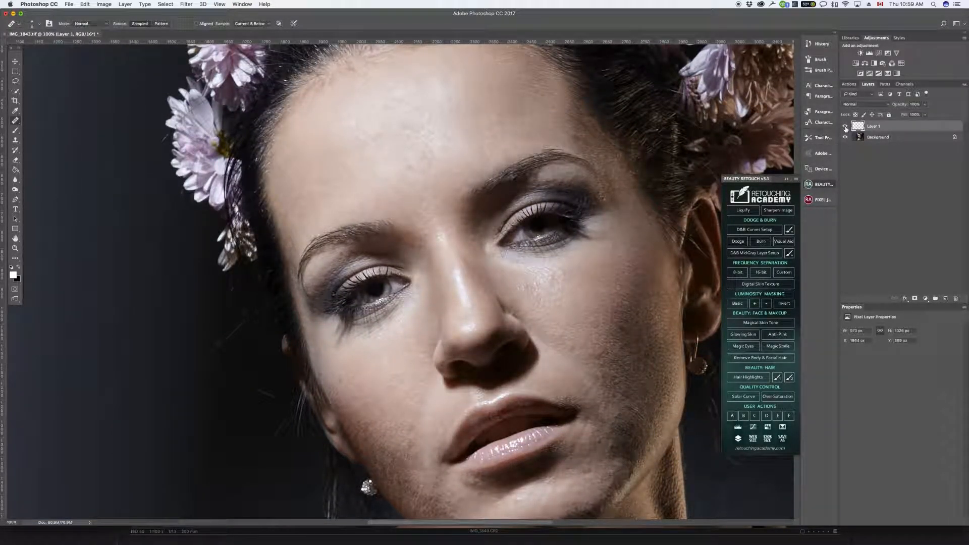
pyautogui.click(846, 127)
pyautogui.click(845, 128)
pyautogui.click(846, 128)
pyautogui.click(845, 128)
pyautogui.click(846, 127)
pyautogui.click(846, 127)
pyautogui.click(846, 127)
pyautogui.click(845, 127)
pyautogui.click(845, 127)
pyautogui.click(846, 127)
pyautogui.click(845, 127)
pyautogui.click(846, 128)
pyautogui.click(845, 127)
pyautogui.click(846, 127)
pyautogui.click(845, 128)
pyautogui.click(846, 128)
pyautogui.scroll(5, 506, 169)
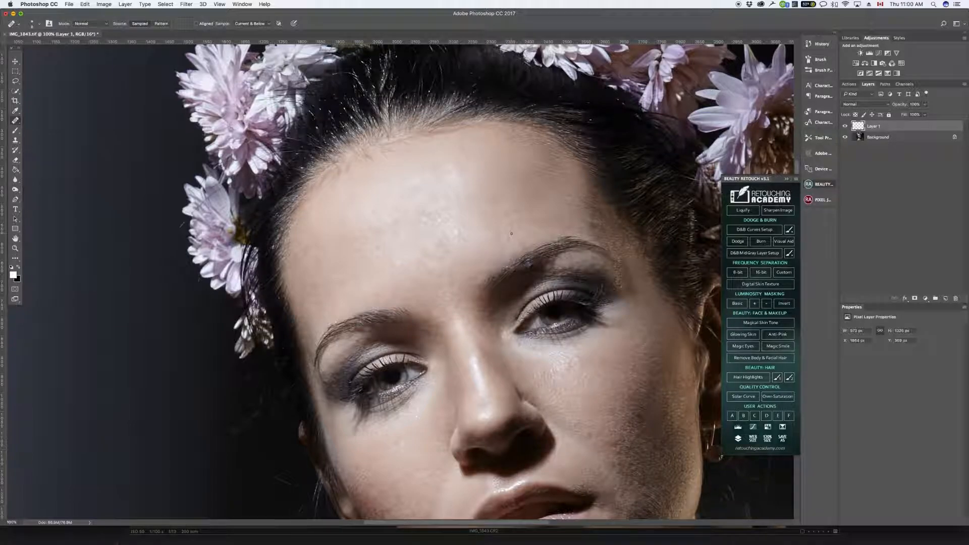
pyautogui.click(846, 127)
pyautogui.click(846, 127)
pyautogui.click(845, 128)
pyautogui.click(844, 130)
# Hide the Background layer to inspect all healing strokes on Layer 1 by themselves, and show it again.
pyautogui.click(844, 136)
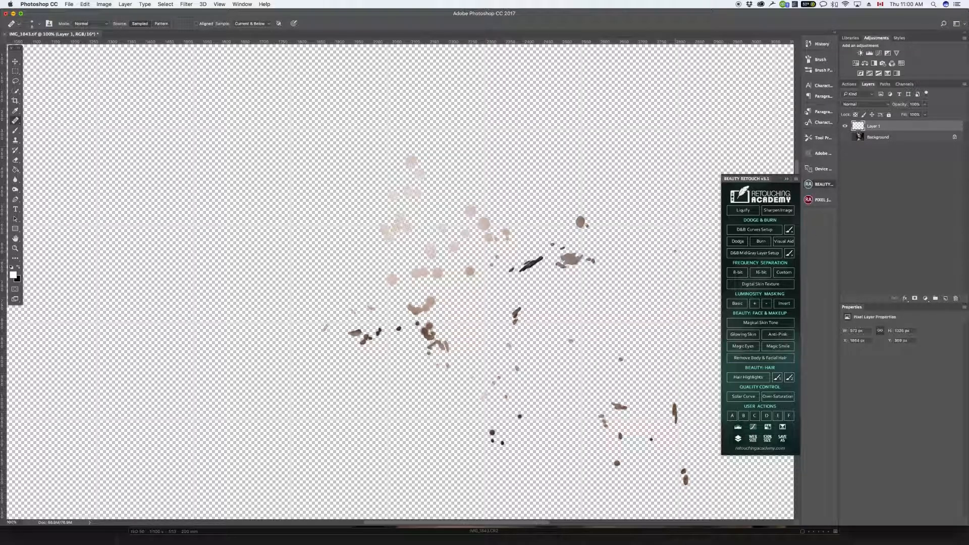
pyautogui.press('super+minus')
pyautogui.press('super+minus')
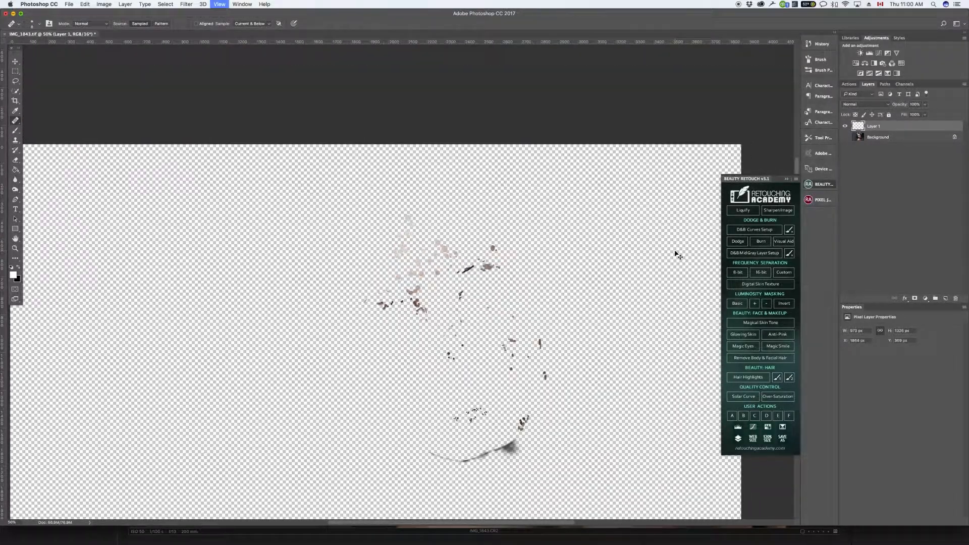
pyautogui.press('super+plus')
pyautogui.scroll(-5, 450, 277)
pyautogui.hscroll(2, 450, 277)
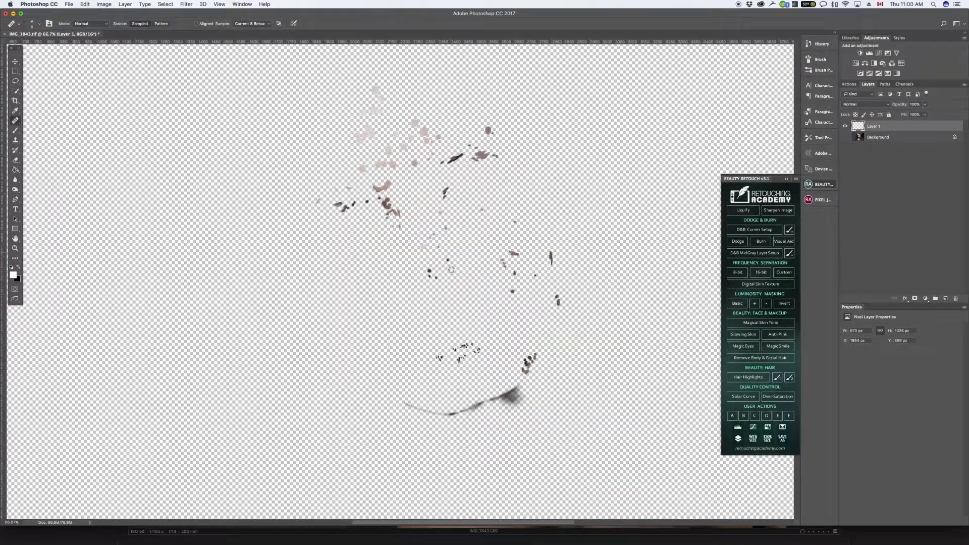
pyautogui.click(845, 138)
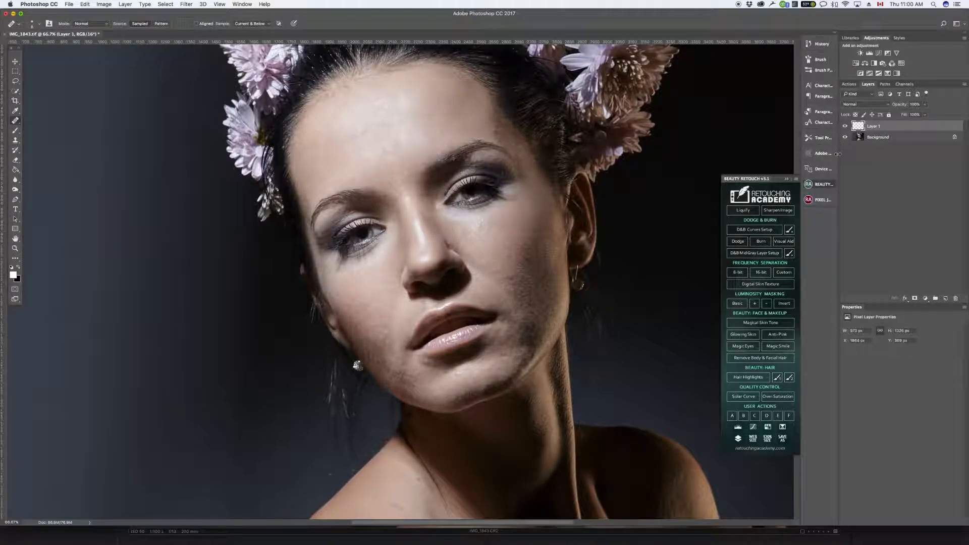
# Heal the blemishes on the shadowed jaw beside the mouth and on the lower chin.
pyautogui.press('super+plus')
pyautogui.press('super+plus')
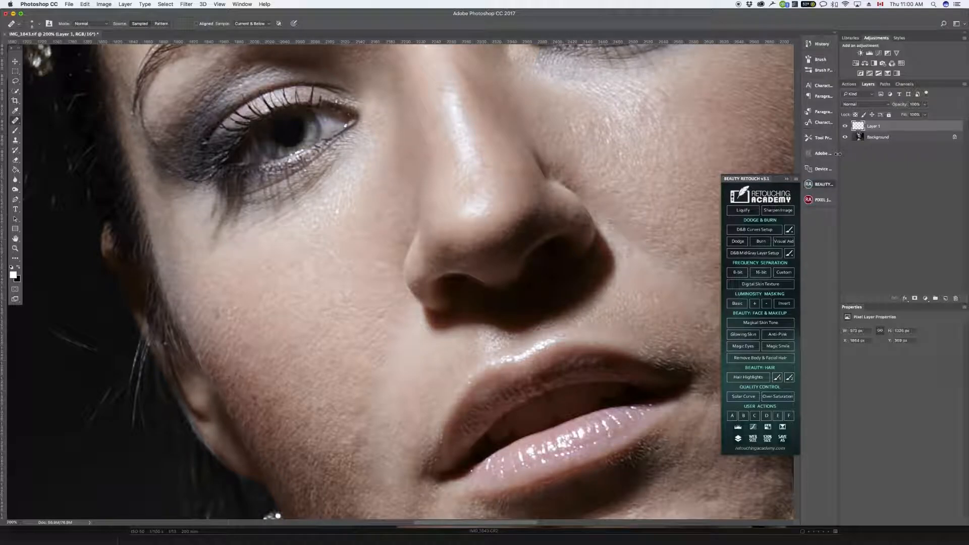
pyautogui.press('super+minus')
pyautogui.press('super+minus')
pyautogui.press('super+plus')
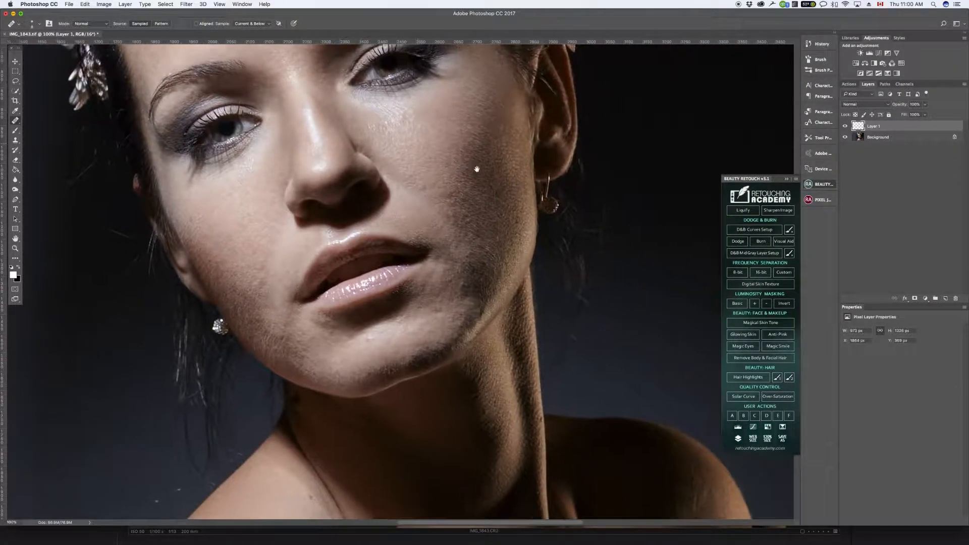
pyautogui.press('super+plus')
pyautogui.press('super+plus')
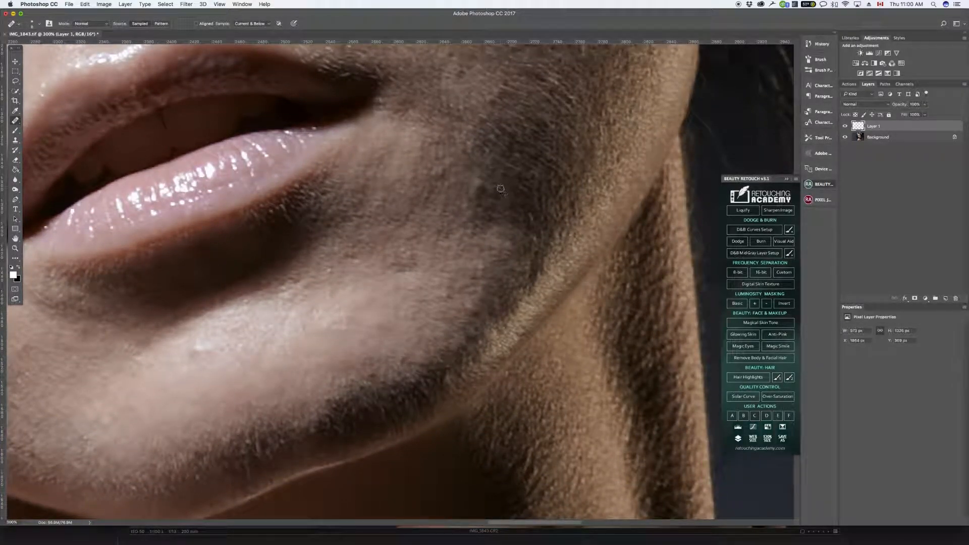
pyautogui.moveTo(479, 186); pyautogui.dragTo(479, 190)
pyautogui.keyDown('alt'); pyautogui.click(211, 357); pyautogui.keyUp('alt')
pyautogui.moveTo(205, 349); pyautogui.dragTo(192, 361)
# Examine the fine facial hairs on the chin and shadowed jaw at very high zoom and at normal viewing size.
pyautogui.press('super+plus')
pyautogui.press('super+plus')
pyautogui.press('super+plus')
pyautogui.press('space')
pyautogui.moveTo(445, 301); pyautogui.dragTo(507, 209)
pyautogui.moveTo(475, 114)
pyautogui.mouseDown()
pyautogui.moveTo(452, 137)
pyautogui.moveTo(458, 108)
pyautogui.mouseUp()
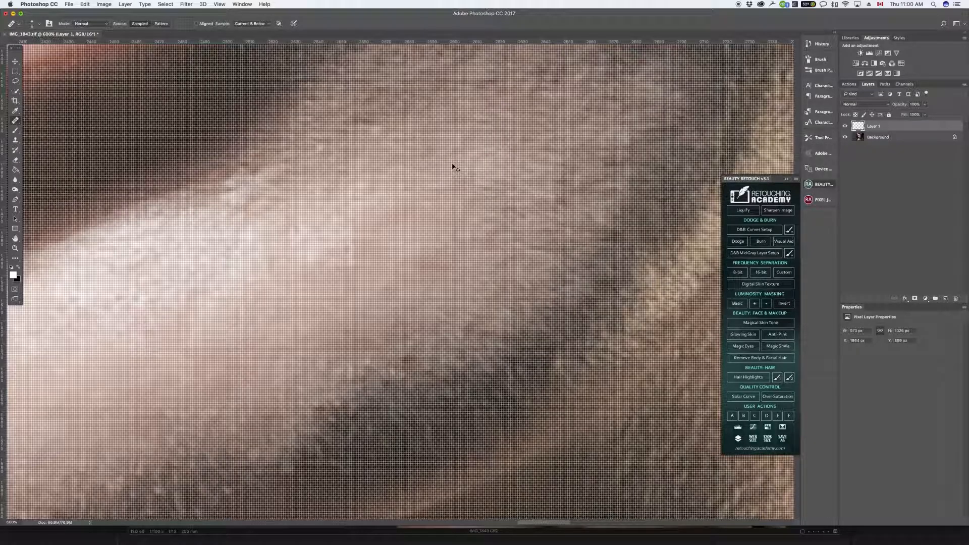
pyautogui.press('super+minus')
pyautogui.press('super+minus')
pyautogui.press('super+minus')
pyautogui.press('super+minus')
pyautogui.press('super+minus')
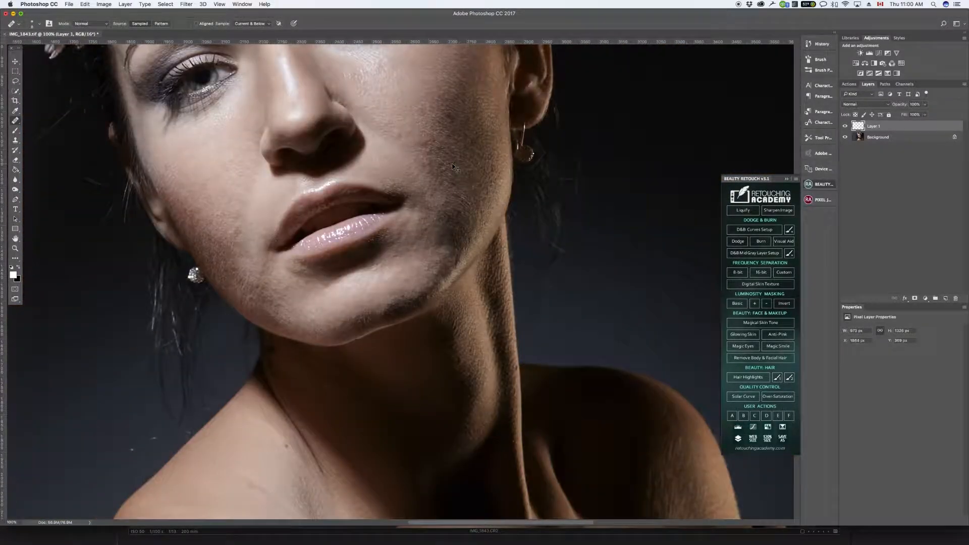
pyautogui.press('super+minus')
pyautogui.press('super+plus')
pyautogui.press('super+plus')
pyautogui.press('super+plus')
pyautogui.press('super+plus')
pyautogui.press('super+plus')
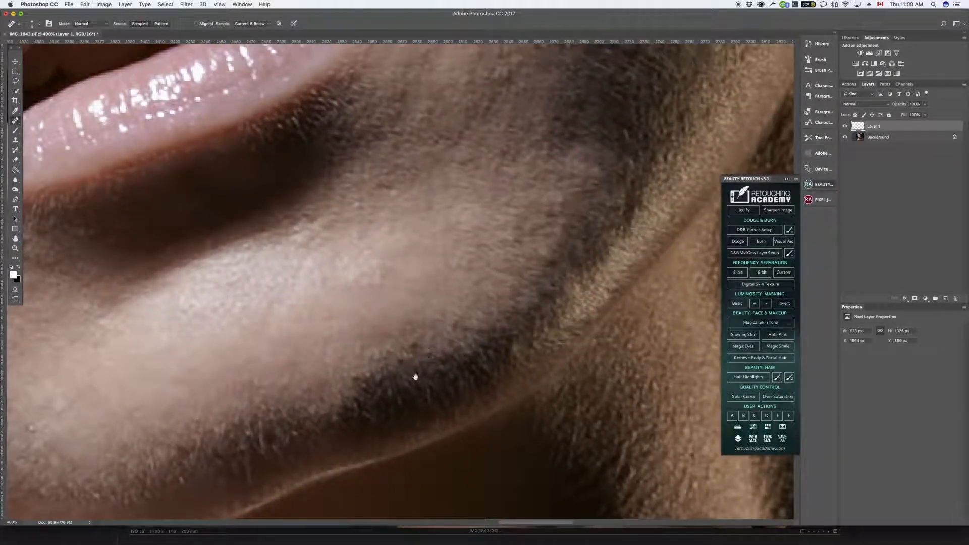
# Heal the light gap and fine hairs breaking up the dark shadow along the lower edge of the chin.
pyautogui.moveTo(421, 373); pyautogui.dragTo(515, 214)
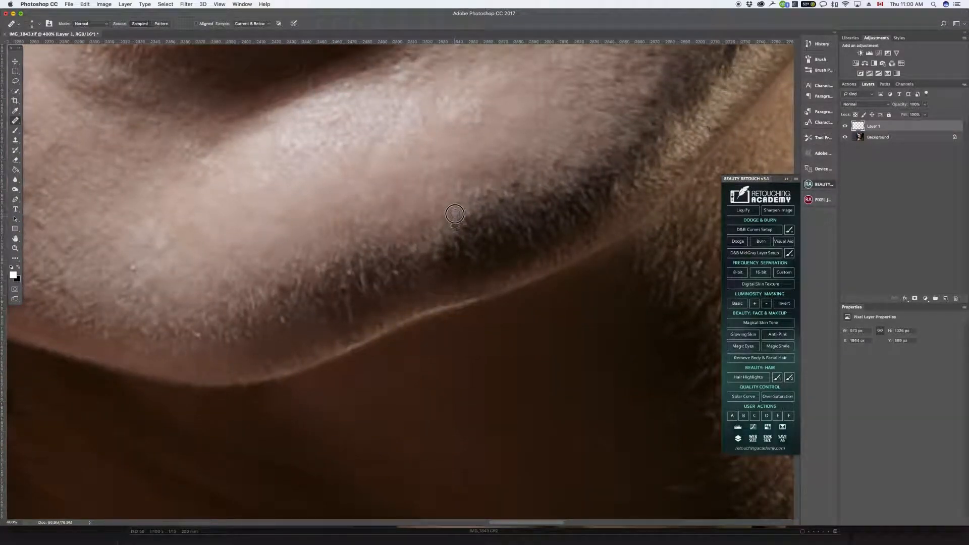
pyautogui.moveTo(486, 218); pyautogui.dragTo(470, 219)
pyautogui.click(471, 227)
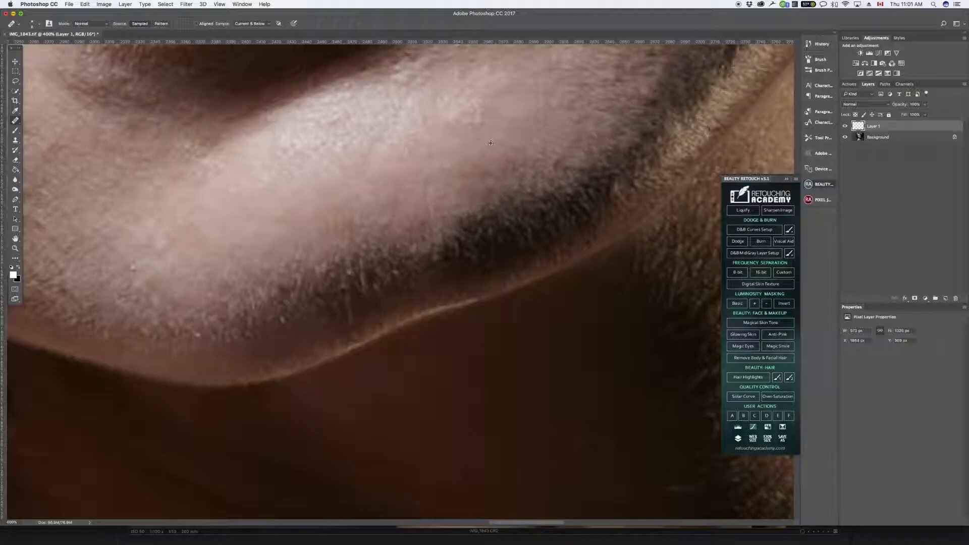
# Heal the bright spots and conspicuous hairs on the shadowed jaw and where the shadow meets the golden rim of the jawline.
pyautogui.moveTo(592, 132); pyautogui.dragTo(330, 394)
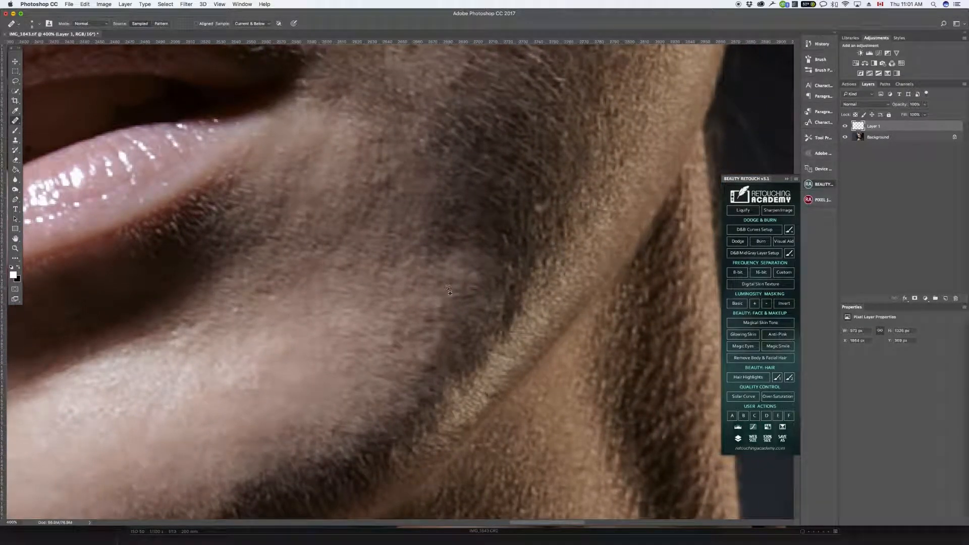
pyautogui.keyDown('alt'); pyautogui.click(413, 337); pyautogui.keyUp('alt')
pyautogui.moveTo(399, 348)
pyautogui.mouseDown()
pyautogui.moveTo(388, 342)
pyautogui.moveTo(394, 351)
pyautogui.mouseUp()
pyautogui.press(']')
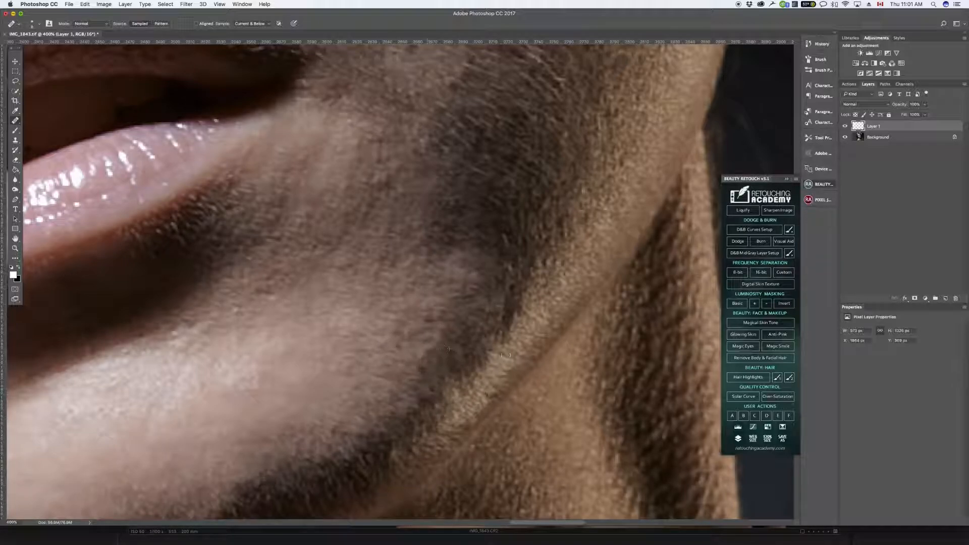
pyautogui.moveTo(529, 360); pyautogui.dragTo(379, 480)
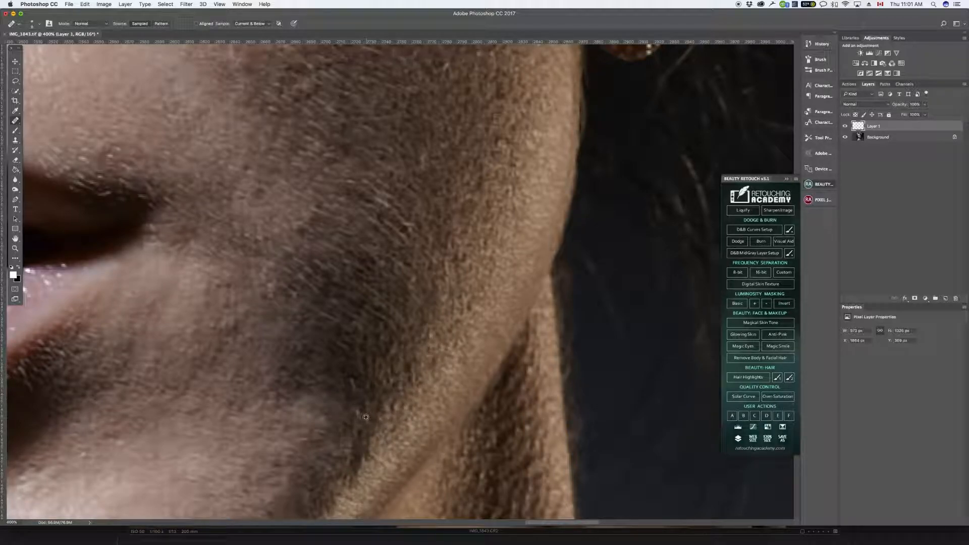
pyautogui.keyDown('alt'); pyautogui.click(356, 449); pyautogui.keyUp('alt')
pyautogui.moveTo(357, 433); pyautogui.dragTo(359, 416)
pyautogui.keyDown('alt'); pyautogui.click(393, 396); pyautogui.keyUp('alt')
pyautogui.moveTo(436, 284); pyautogui.dragTo(400, 347)
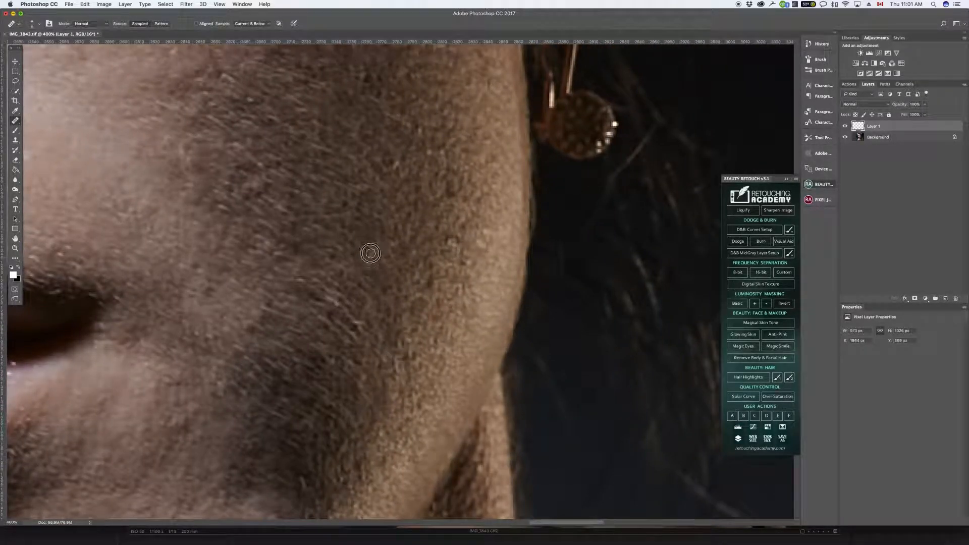
# Review the whole portrait and compare it before and after by toggling the visibility of Layer 1 and the Background.
pyautogui.press('super+0')
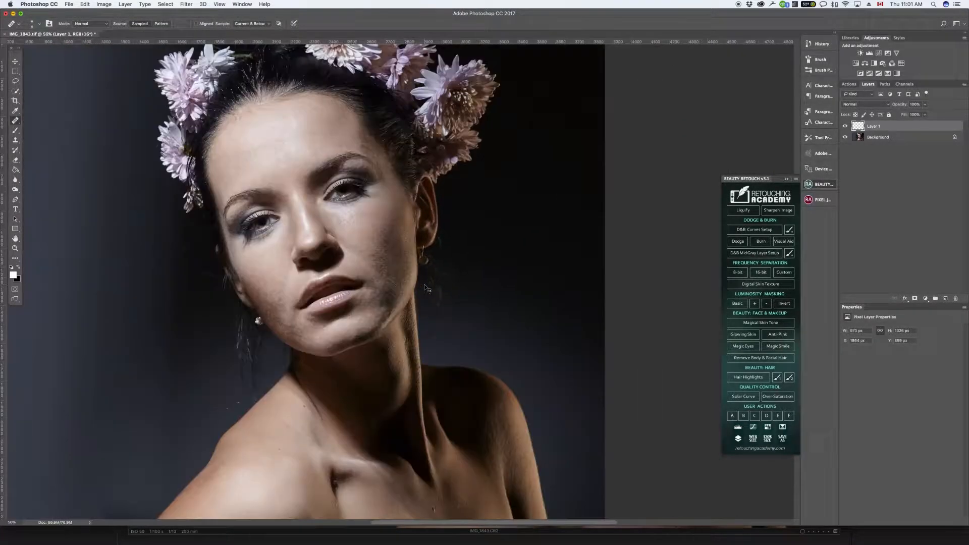
pyautogui.press('super+minus')
pyautogui.press('super+plus')
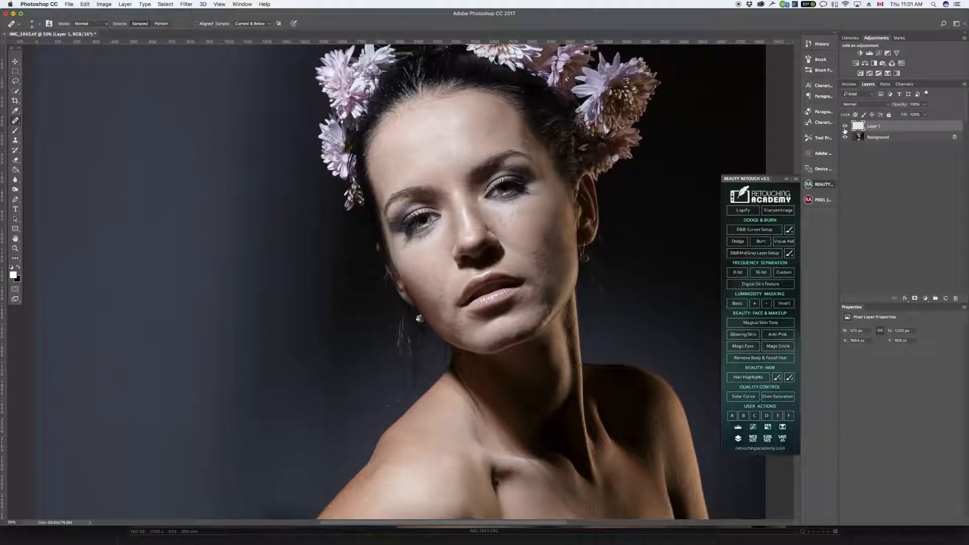
pyautogui.click(845, 127)
pyautogui.click(844, 126)
pyautogui.click(845, 126)
pyautogui.click(843, 137)
pyautogui.click(843, 137)
pyautogui.click(845, 127)
# Heal the spots on the outer part of the lit-side cheek near the hair.
pyautogui.press('super+plus')
pyautogui.press('super+plus')
pyautogui.press('super+plus')
pyautogui.press('super+plus')
pyautogui.press('super+plus')
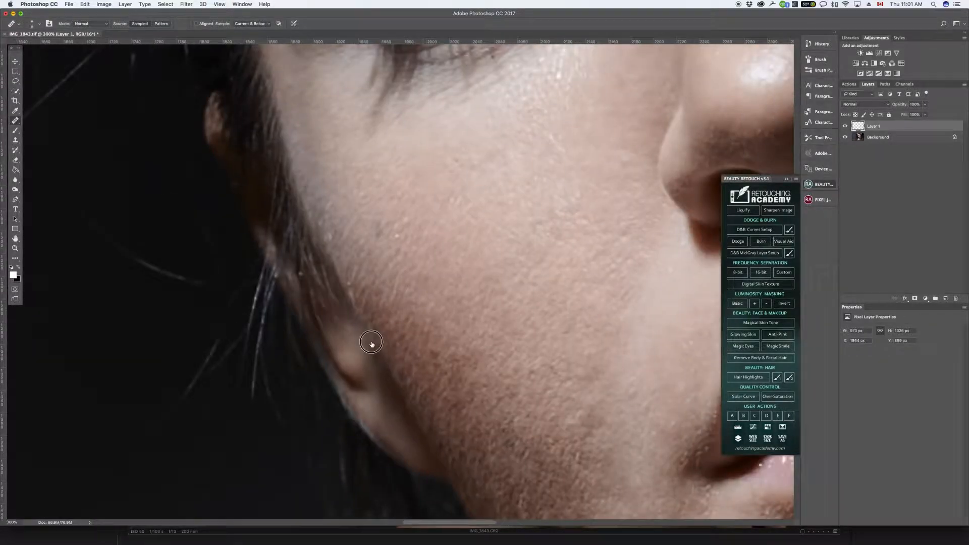
pyautogui.moveTo(479, 235); pyautogui.dragTo(371, 342)
pyautogui.keyDown('alt'); pyautogui.click(315, 344); pyautogui.keyUp('alt')
pyautogui.click(291, 342)
pyautogui.keyDown('alt'); pyautogui.click(372, 283); pyautogui.keyUp('alt')
pyautogui.click(349, 266)
# Heal the small bumps across the lit-side cheek below the eye, resampling nearby clean skin for each spot.
pyautogui.moveTo(465, 262); pyautogui.dragTo(337, 424)
pyautogui.keyDown('alt'); pyautogui.click(335, 335); pyautogui.keyUp('alt')
pyautogui.moveTo(323, 346)
pyautogui.mouseDown()
pyautogui.moveTo(327, 322)
pyautogui.moveTo(315, 339)
pyautogui.moveTo(329, 335)
pyautogui.moveTo(306, 330)
pyautogui.mouseUp()
pyautogui.keyDown('alt'); pyautogui.click(318, 364); pyautogui.keyUp('alt')
pyautogui.keyDown('alt'); pyautogui.click(330, 335); pyautogui.keyUp('alt')
pyautogui.keyDown('alt'); pyautogui.click(306, 359); pyautogui.keyUp('alt')
pyautogui.moveTo(297, 337)
pyautogui.mouseDown()
pyautogui.moveTo(268, 372)
pyautogui.moveTo(273, 361)
pyautogui.moveTo(265, 399)
pyautogui.mouseUp()
pyautogui.keyDown('alt'); pyautogui.click(301, 364); pyautogui.keyUp('alt')
pyautogui.keyDown('alt'); pyautogui.click(281, 384); pyautogui.keyUp('alt')
pyautogui.keyDown('alt'); pyautogui.click(283, 358); pyautogui.keyUp('alt')
pyautogui.keyDown('alt'); pyautogui.click(274, 362); pyautogui.keyUp('alt')
pyautogui.keyDown('alt'); pyautogui.click(252, 393); pyautogui.keyUp('alt')
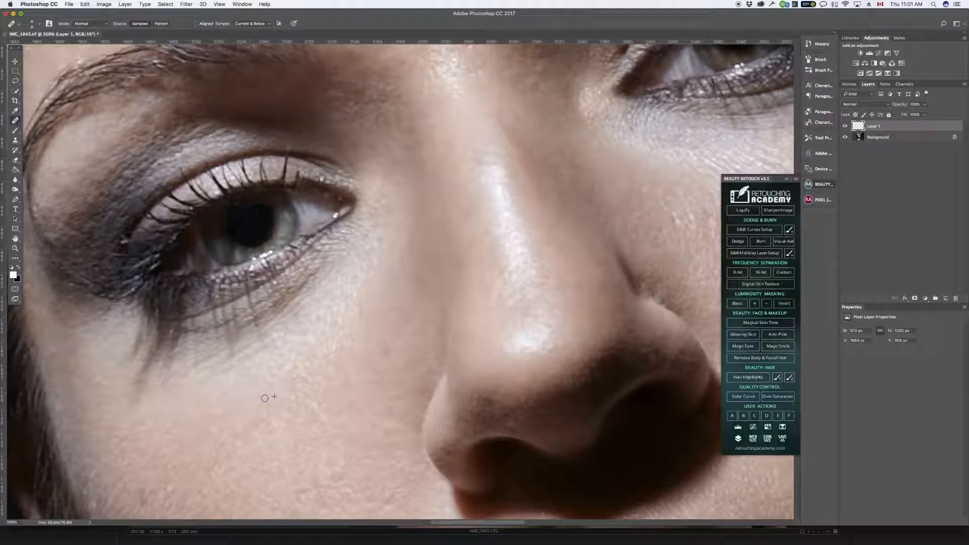
# Heal the bumps on the cheek beside the nose and under the inner corner of the lit-side eye.
pyautogui.moveTo(328, 407); pyautogui.dragTo(323, 408)
pyautogui.keyDown('alt'); pyautogui.click(314, 403); pyautogui.keyUp('alt')
pyautogui.keyDown('alt'); pyautogui.click(318, 326); pyautogui.keyUp('alt')
pyautogui.moveTo(313, 318); pyautogui.dragTo(323, 319)
pyautogui.keyDown('alt'); pyautogui.click(334, 315); pyautogui.keyUp('alt')
pyautogui.moveTo(295, 370)
pyautogui.mouseDown()
pyautogui.moveTo(381, 339)
pyautogui.moveTo(331, 347)
pyautogui.mouseUp()
pyautogui.keyDown('alt'); pyautogui.click(365, 337); pyautogui.keyUp('alt')
pyautogui.moveTo(377, 327); pyautogui.dragTo(240, 334)
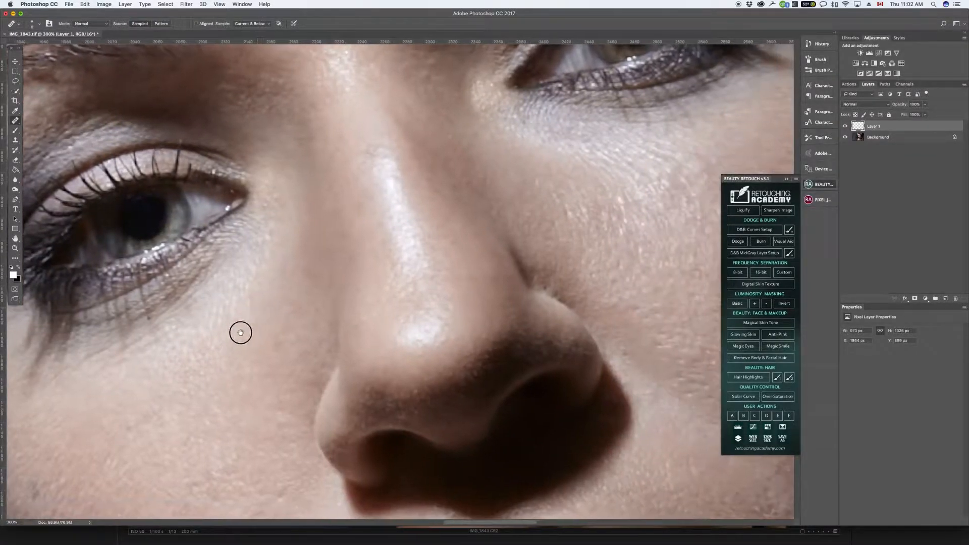
# Compare the lit-side cheek and under-eye area before and after healing by toggling the visibility of Layer 1.
pyautogui.moveTo(515, 299); pyautogui.dragTo(397, 348)
pyautogui.moveTo(303, 266); pyautogui.dragTo(469, 180)
pyautogui.moveTo(345, 234); pyautogui.dragTo(393, 221)
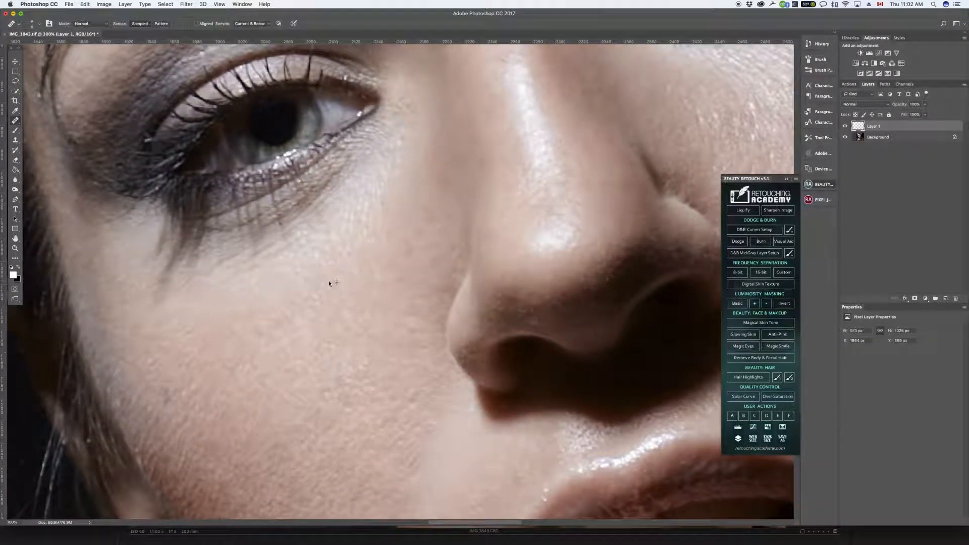
pyautogui.click(846, 127)
pyautogui.click(846, 128)
pyautogui.click(846, 128)
pyautogui.click(847, 127)
pyautogui.click(847, 128)
pyautogui.click(847, 128)
pyautogui.click(847, 128)
pyautogui.click(848, 128)
pyautogui.click(848, 129)
pyautogui.click(847, 129)
pyautogui.click(847, 126)
pyautogui.click(846, 127)
pyautogui.click(846, 127)
pyautogui.click(846, 127)
pyautogui.click(846, 126)
# Heal the dark makeup mark in the eyeshadow near the outer corner of the lit-side eye.
pyautogui.moveTo(413, 227); pyautogui.dragTo(480, 339)
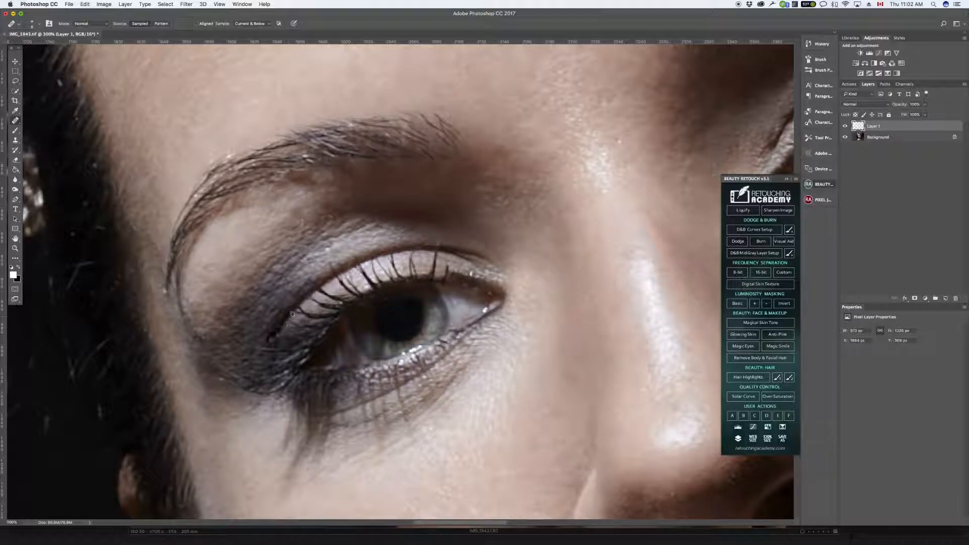
pyautogui.scroll(-5, 321, 280)
pyautogui.hscroll(-2, 321, 281)
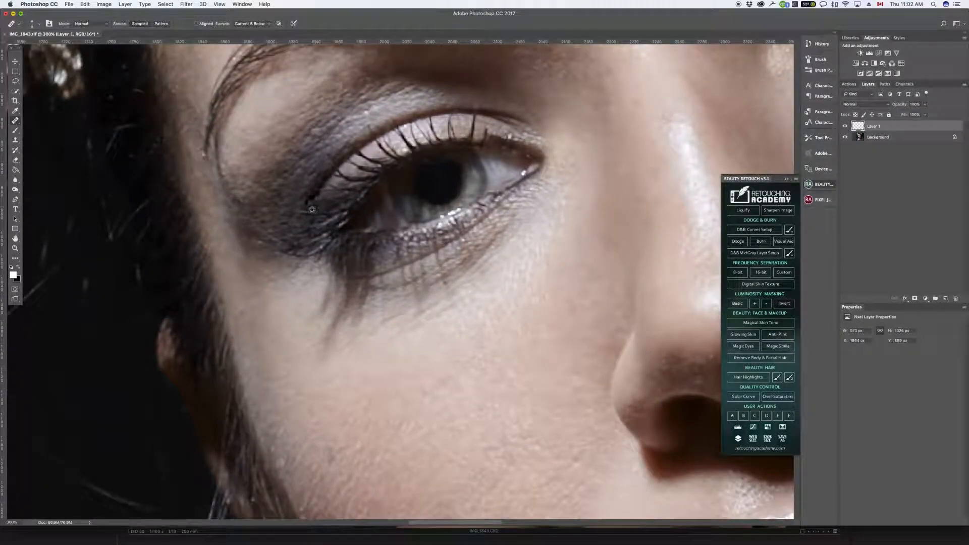
pyautogui.keyDown('alt'); pyautogui.click(310, 207); pyautogui.keyUp('alt')
pyautogui.moveTo(318, 184); pyautogui.dragTo(327, 177)
# Clean up the dark flecks along the outer edge of the lit-side upper eyelid, resampling nearby eyeshadow and undoing one poor correction.
pyautogui.press('super+plus')
pyautogui.press('super+plus')
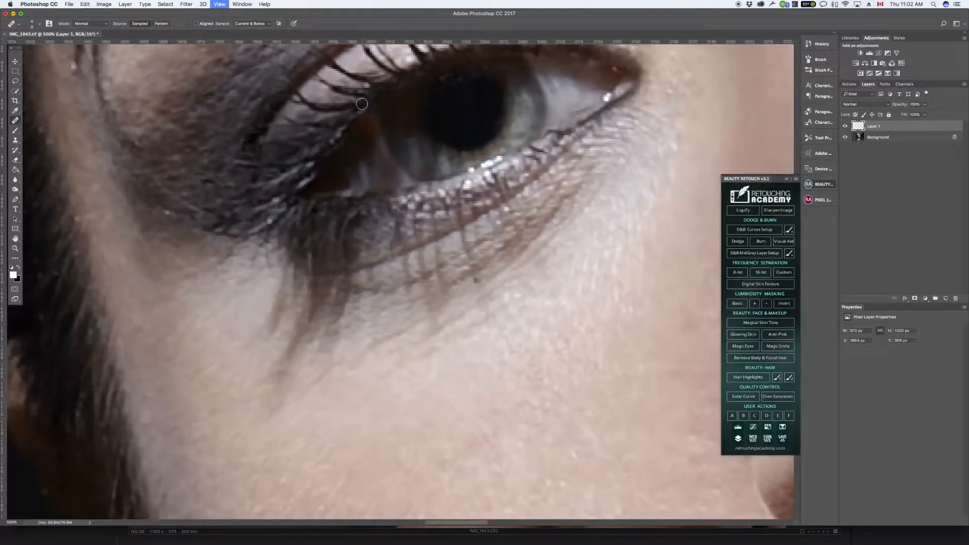
pyautogui.moveTo(288, 216)
pyautogui.mouseDown()
pyautogui.moveTo(348, 323)
pyautogui.moveTo(320, 299)
pyautogui.moveTo(327, 305)
pyautogui.moveTo(335, 275)
pyautogui.moveTo(323, 300)
pyautogui.moveTo(340, 288)
pyautogui.moveTo(341, 267)
pyautogui.moveTo(328, 300)
pyautogui.mouseUp()
pyautogui.keyDown('alt'); pyautogui.click(329, 281); pyautogui.keyUp('alt')
pyautogui.keyDown('alt'); pyautogui.click(325, 289); pyautogui.keyUp('alt')
pyautogui.keyDown('alt'); pyautogui.click(321, 300); pyautogui.keyUp('alt')
pyautogui.keyDown('alt'); pyautogui.click(329, 288); pyautogui.keyUp('alt')
pyautogui.press('super+z')
pyautogui.keyDown('alt'); pyautogui.click(339, 268); pyautogui.keyUp('alt')
pyautogui.keyDown('alt'); pyautogui.click(326, 296); pyautogui.keyUp('alt')
pyautogui.keyDown('alt'); pyautogui.click(332, 282); pyautogui.keyUp('alt')
pyautogui.keyDown('alt'); pyautogui.click(323, 304); pyautogui.keyUp('alt')
# Heal the spot on the lit-side upper eyelid above the lashes and check it by toggling Layer 1.
pyautogui.click(439, 155)
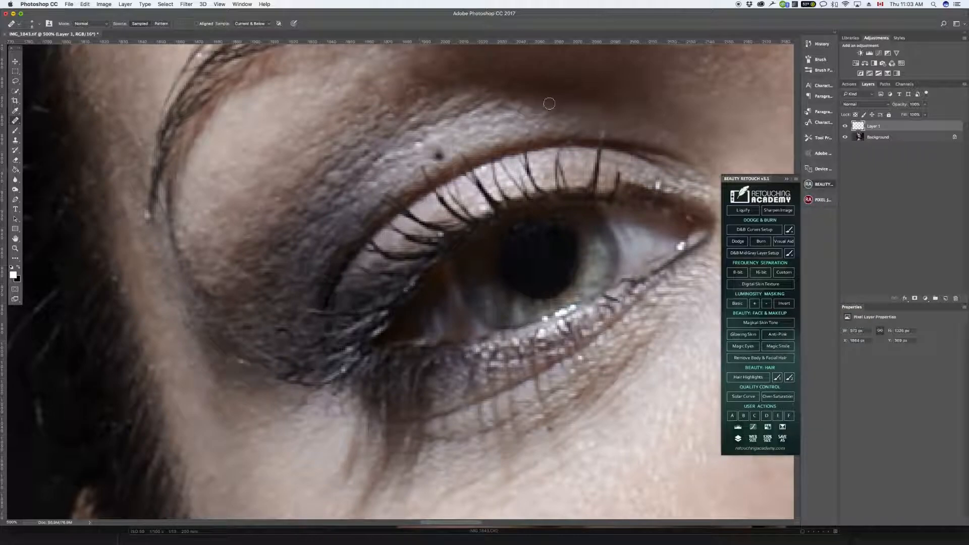
pyautogui.click(846, 129)
pyautogui.click(846, 129)
# Heal the small spot beside the inner corner of the lit-side eye using a sample of adjacent skin.
pyautogui.scroll(-5, 421, 249)
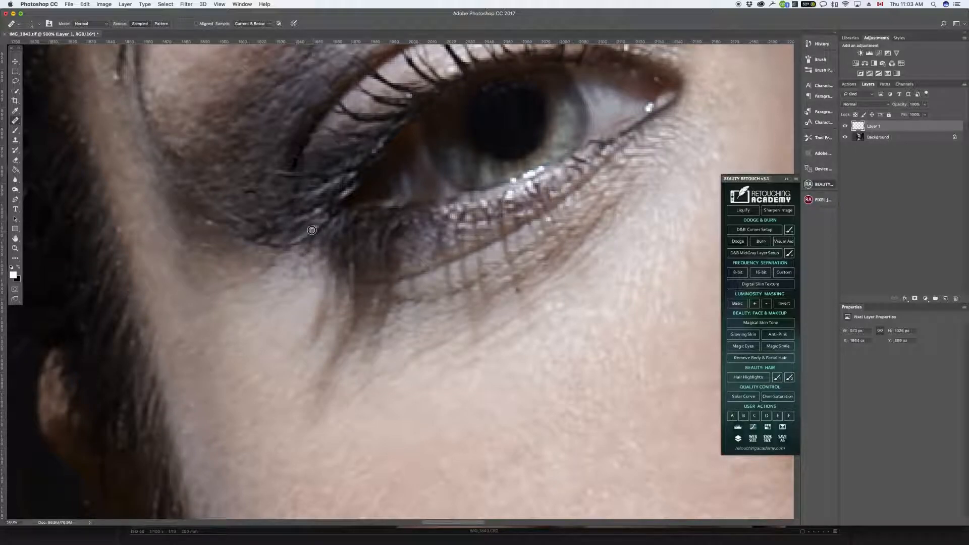
pyautogui.scroll(5, 390, 209)
pyautogui.hscroll(4, 390, 209)
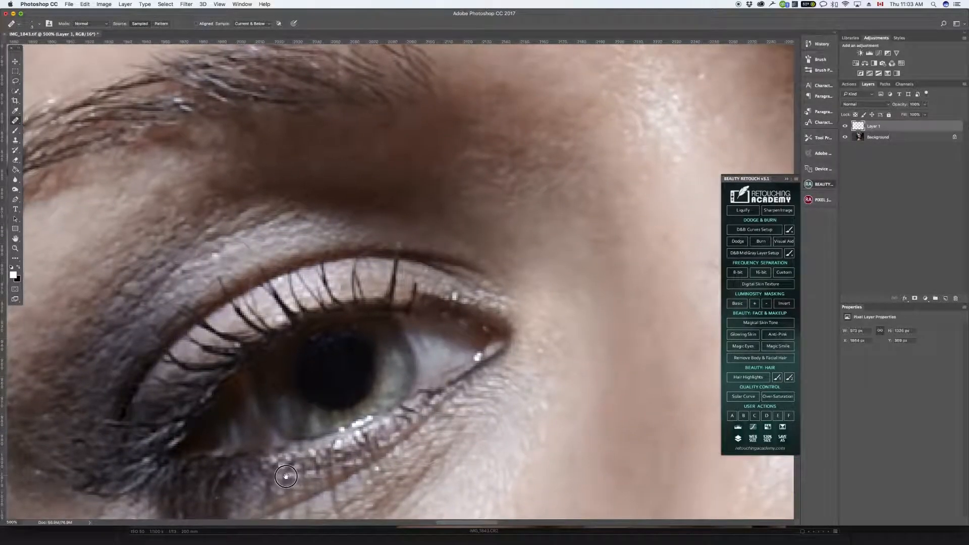
pyautogui.scroll(-2, 529, 246)
pyautogui.keyDown('alt'); pyautogui.click(503, 261); pyautogui.keyUp('alt')
pyautogui.click(492, 255)
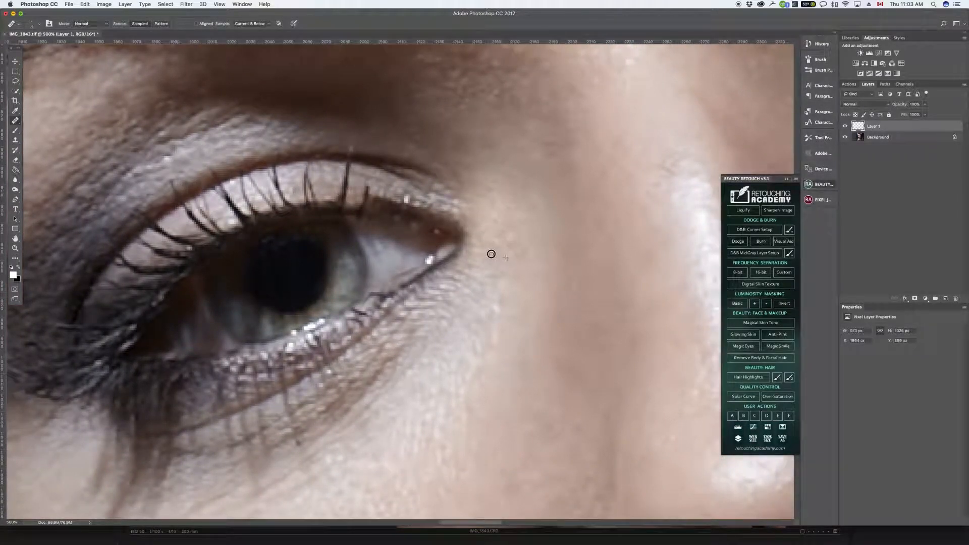
# Heal the small bumps between the eyebrows and at the top of the nose bridge, resampling clean skin.
pyautogui.moveTo(573, 162); pyautogui.dragTo(396, 461)
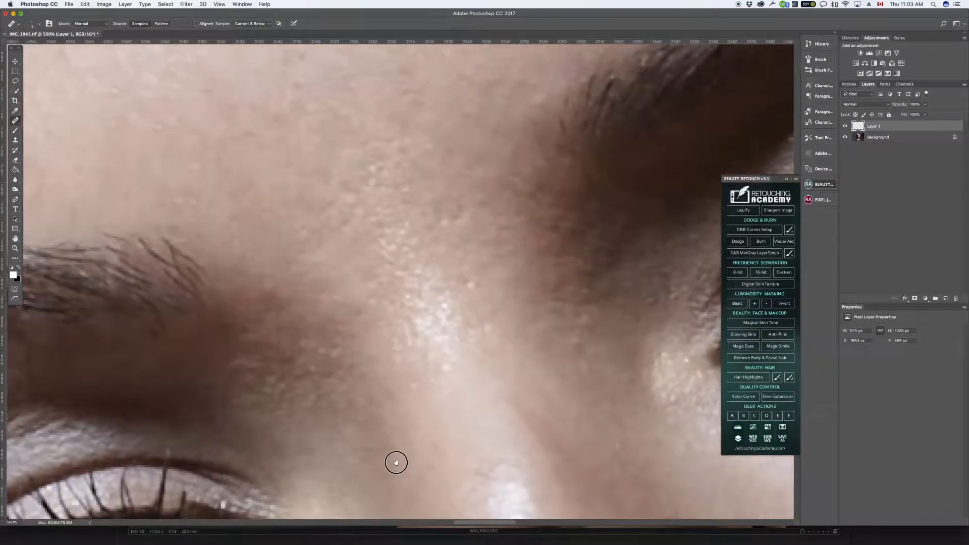
pyautogui.click(468, 284)
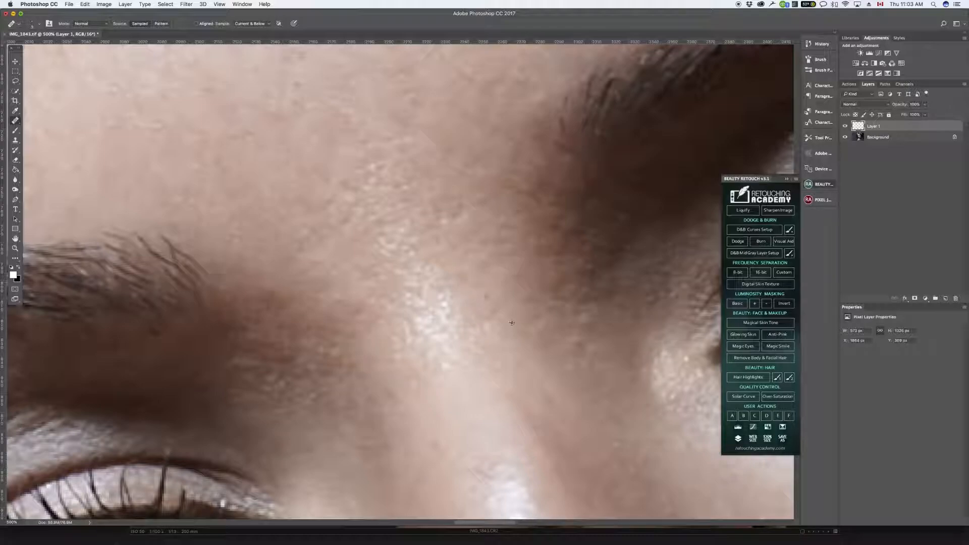
pyautogui.keyDown('alt'); pyautogui.click(488, 318); pyautogui.keyUp('alt')
pyautogui.click(488, 325)
pyautogui.click(450, 370)
pyautogui.keyDown('alt'); pyautogui.click(444, 406); pyautogui.keyUp('alt')
pyautogui.click(388, 392)
# Heal the remaining marks on the nose bridge beside and above its bright highlight.
pyautogui.scroll(-5, 455, 307)
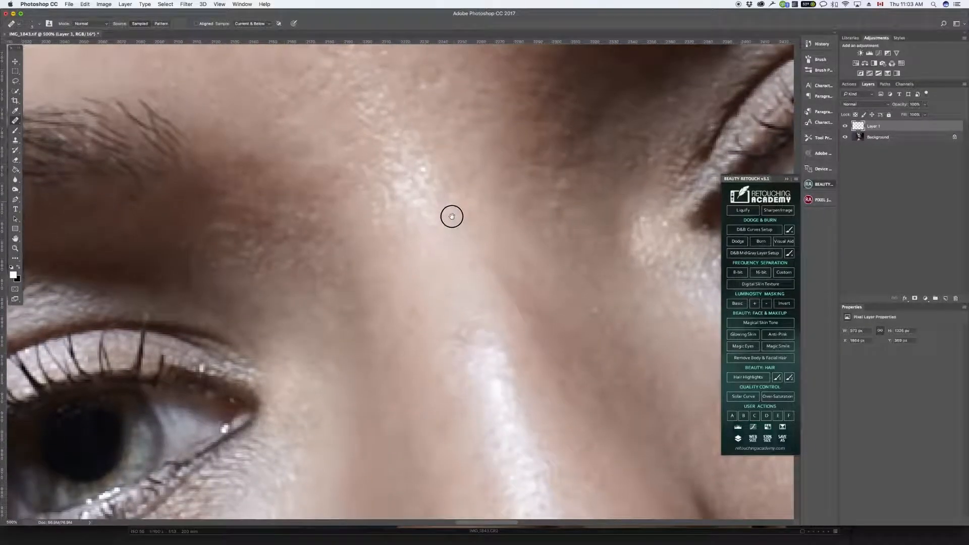
pyautogui.keyDown('alt'); pyautogui.click(420, 306); pyautogui.keyUp('alt')
pyautogui.click(412, 309)
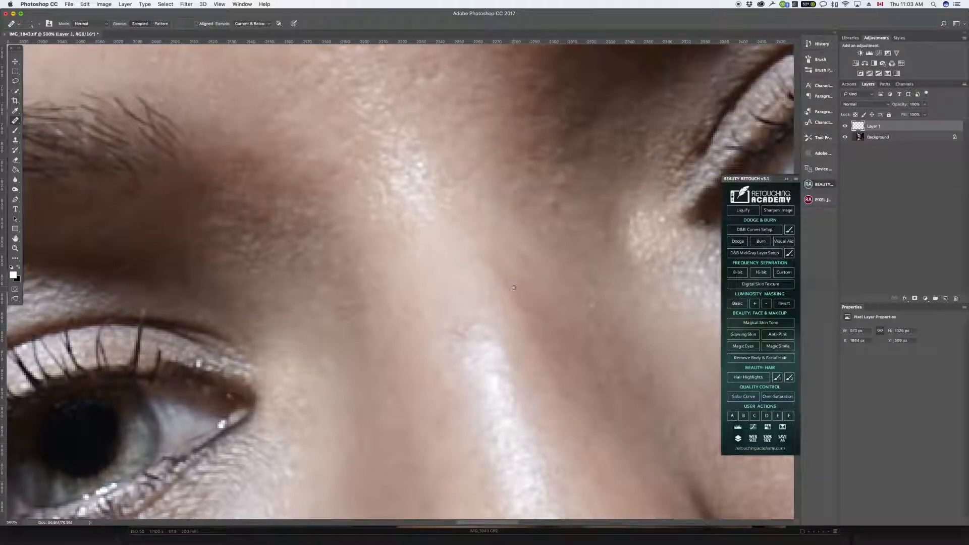
pyautogui.click(452, 328)
# Enlarge the Healing Brush and heal the blemishes on the central forehead above the eyebrows from a clean skin sample.
pyautogui.hscroll(5, 542, 313)
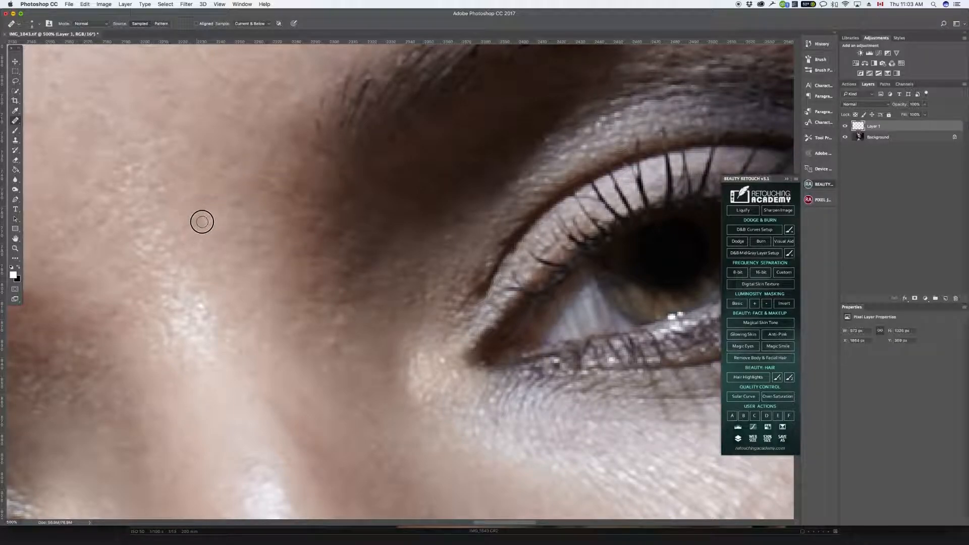
pyautogui.moveTo(166, 174); pyautogui.dragTo(336, 236)
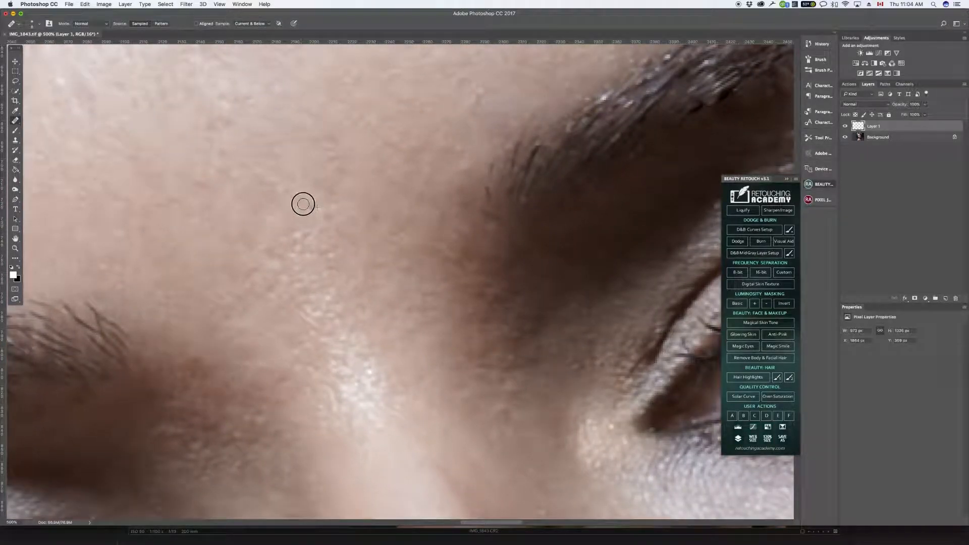
pyautogui.press('super+minus')
pyautogui.press('super+minus')
pyautogui.press('super+minus')
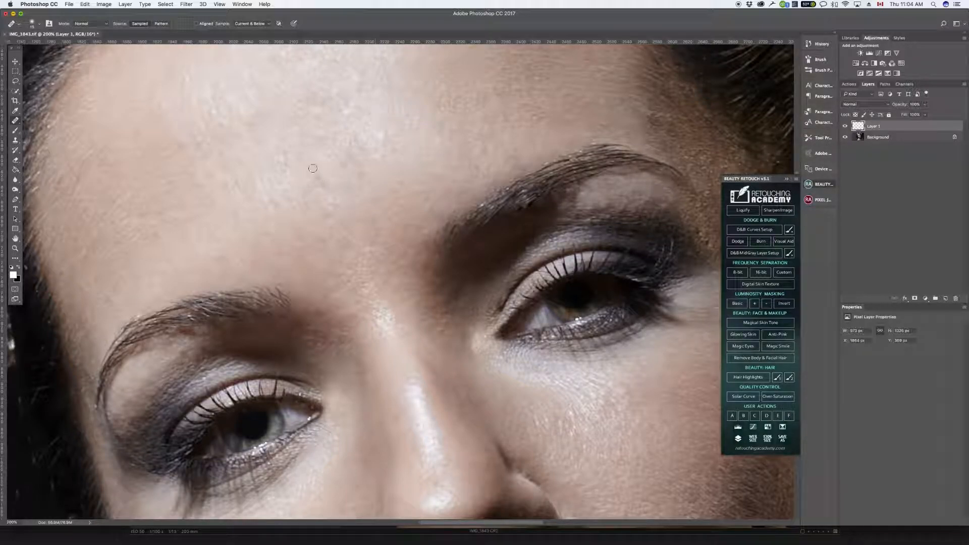
pyautogui.press(']')
pyautogui.press(']')
pyautogui.press(']')
pyautogui.keyDown('alt'); pyautogui.click(383, 166); pyautogui.keyUp('alt')
pyautogui.moveTo(327, 148); pyautogui.dragTo(393, 102)
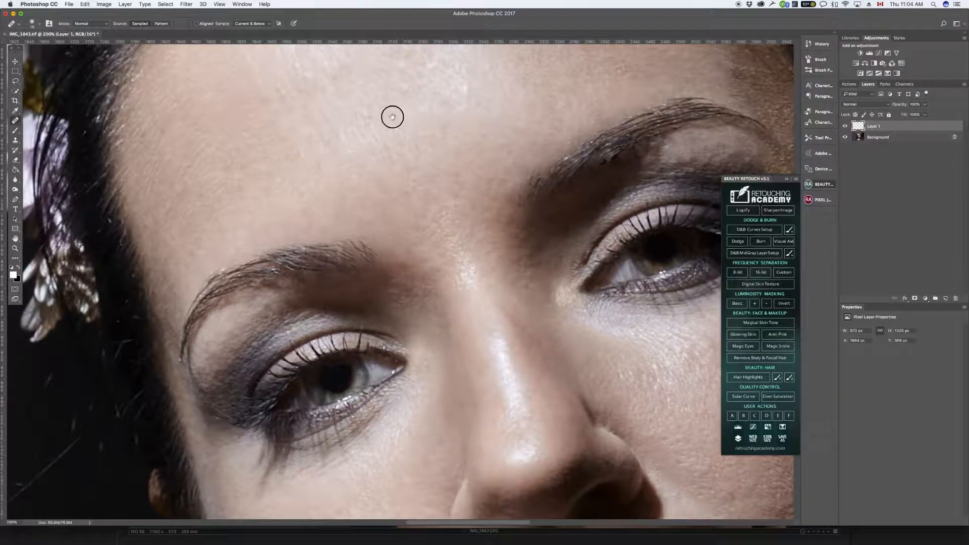
# Heal the uneven spots higher on the forehead toward the hairline with a larger brush.
pyautogui.scroll(5, 391, 115)
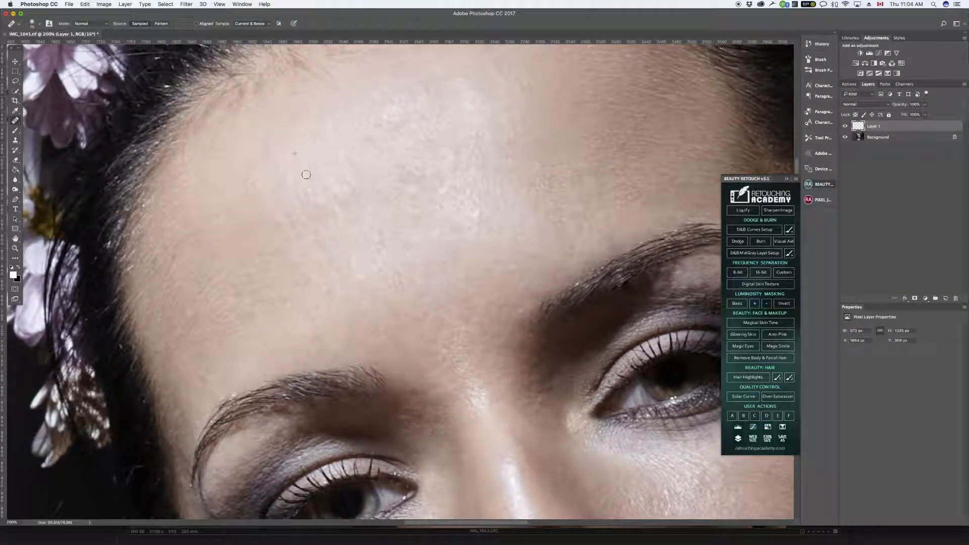
pyautogui.press(']')
pyautogui.press(']')
pyautogui.moveTo(495, 171)
pyautogui.mouseDown()
pyautogui.moveTo(386, 235)
pyautogui.moveTo(368, 214)
pyautogui.mouseUp()
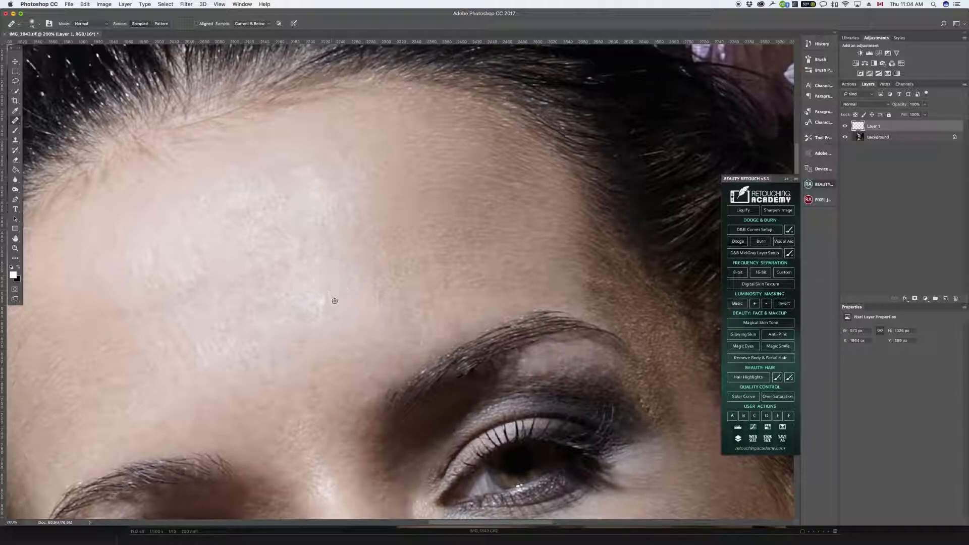
# Examine the forehead, temples, shadow-side cheek and jaw for remaining blemishes and facial hairs.
pyautogui.scroll(-10, 447, 244)
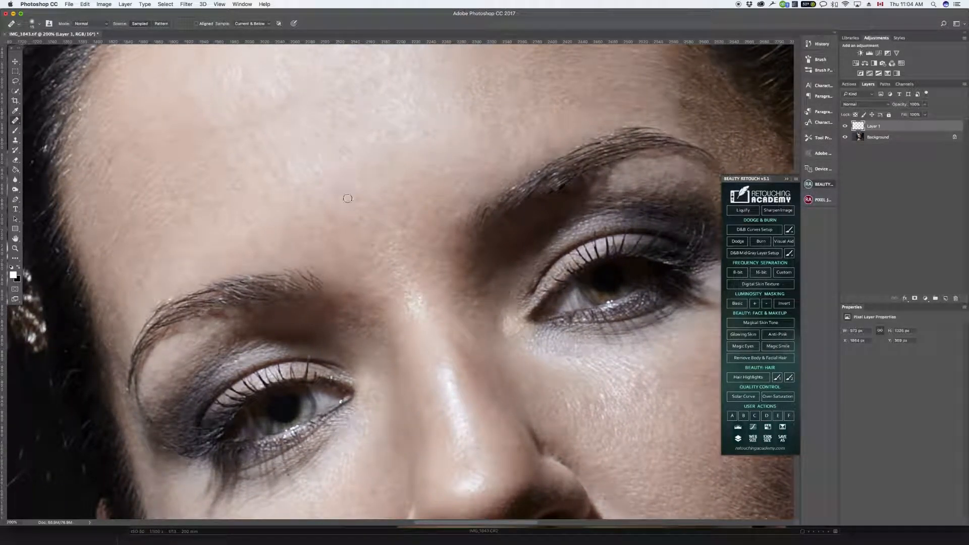
pyautogui.moveTo(315, 212); pyautogui.dragTo(433, 223)
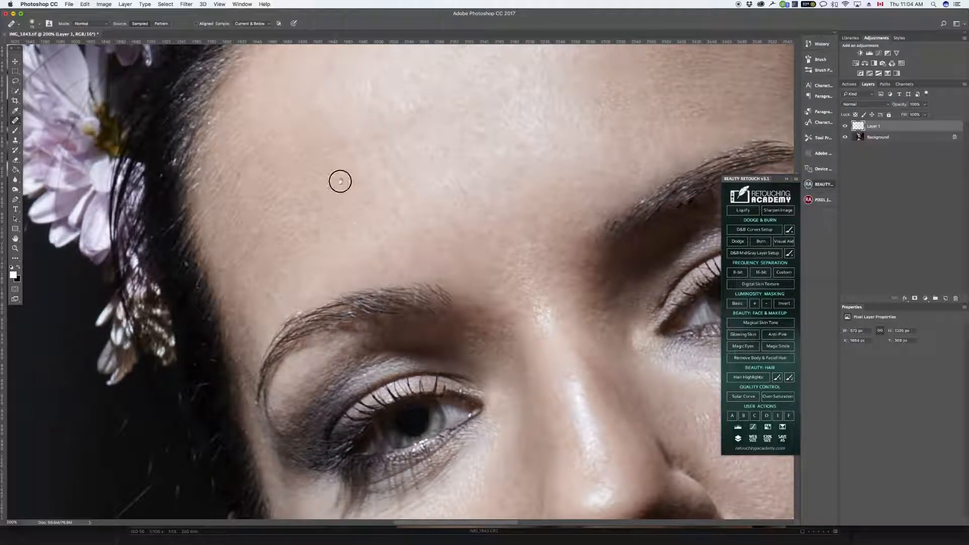
pyautogui.moveTo(346, 235); pyautogui.dragTo(346, 372)
pyautogui.moveTo(552, 215); pyautogui.dragTo(172, 181)
pyautogui.moveTo(478, 255); pyautogui.dragTo(436, 90)
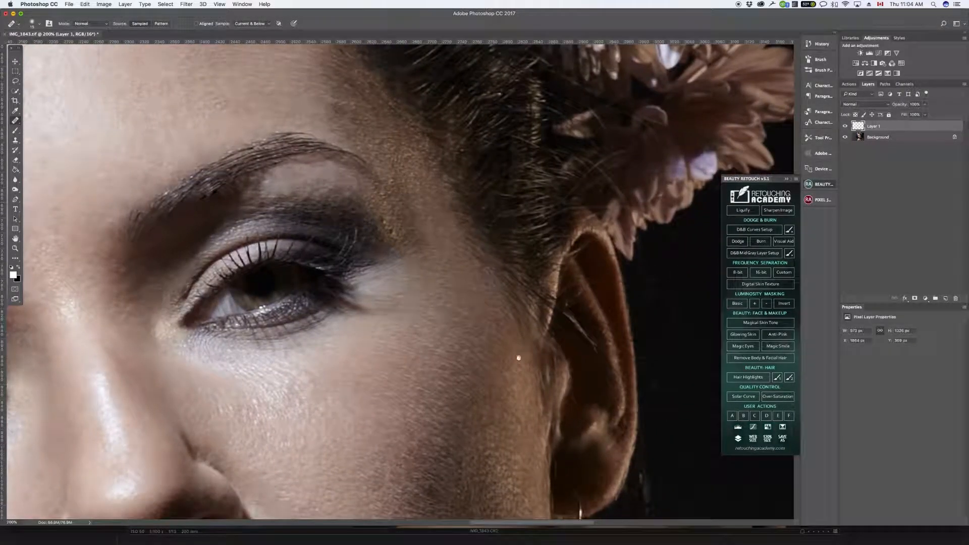
pyautogui.moveTo(519, 356)
pyautogui.mouseDown()
pyautogui.moveTo(507, 225)
pyautogui.moveTo(417, 160)
pyautogui.moveTo(416, 147)
pyautogui.moveTo(449, 147)
pyautogui.mouseUp()
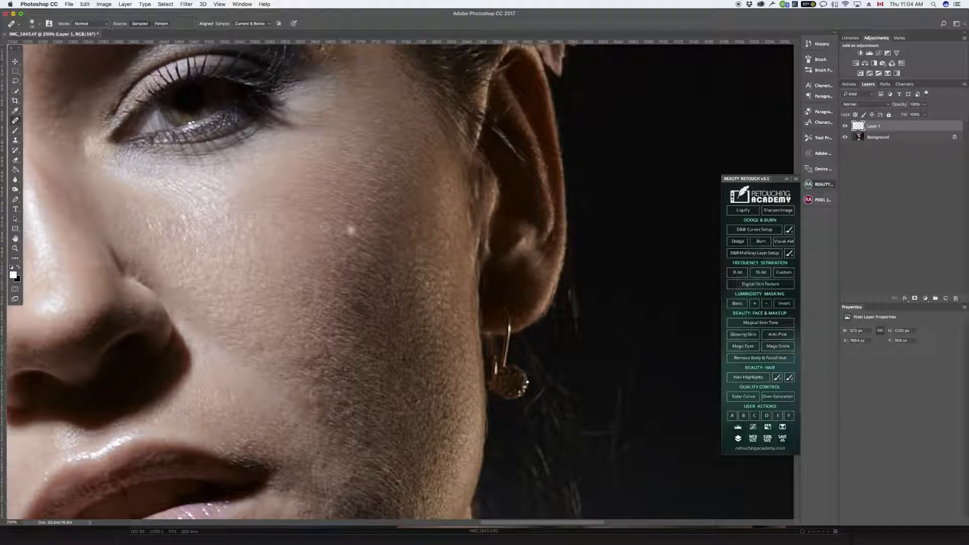
pyautogui.hscroll(-10, 404, 267)
pyautogui.scroll(2, 404, 268)
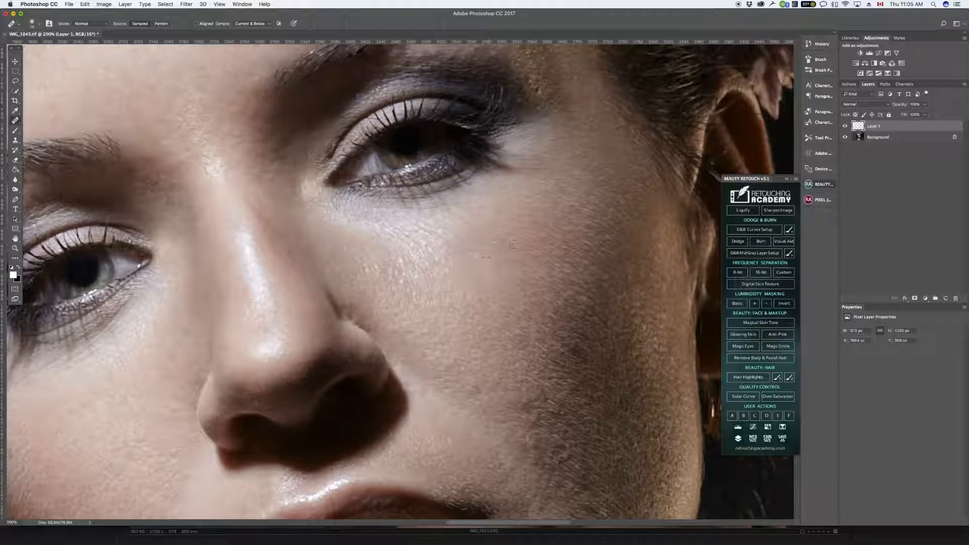
pyautogui.hscroll(8, 513, 244)
pyautogui.scroll(-6, 513, 244)
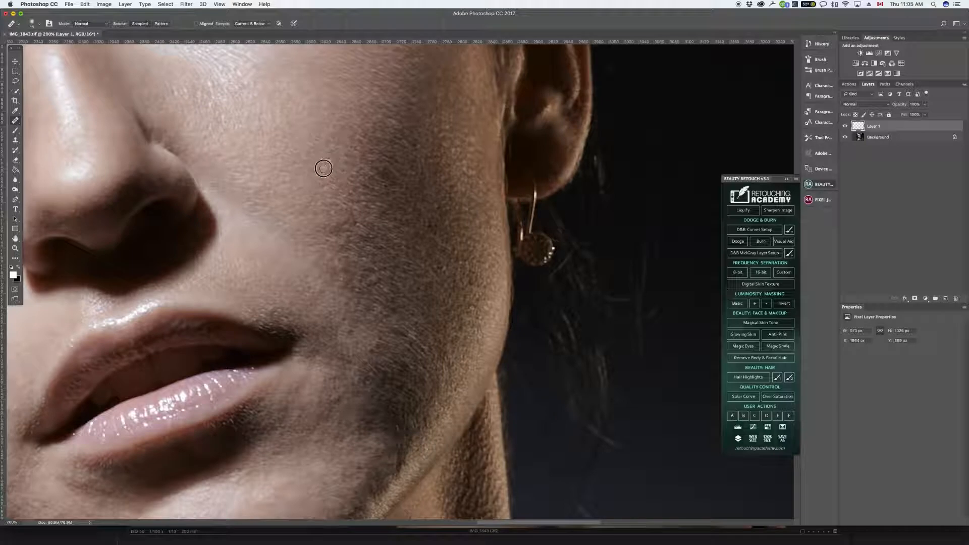
pyautogui.moveTo(379, 225); pyautogui.dragTo(442, 138)
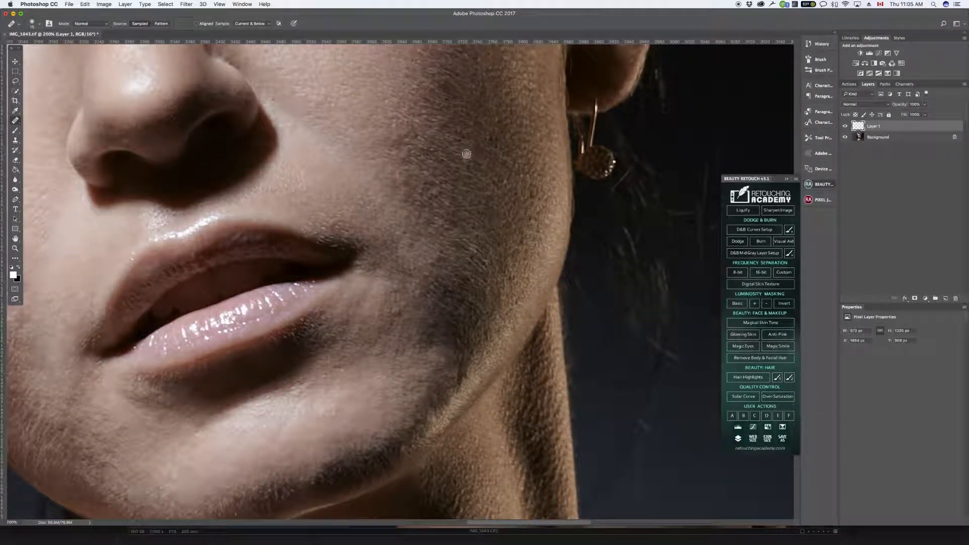
# Heal the fine light hairs on the skin above the shadow-side corner of the upper lip, resampling between strokes.
pyautogui.press('super+plus')
pyautogui.press('super+plus')
pyautogui.moveTo(509, 171)
pyautogui.mouseDown()
pyautogui.moveTo(510, 240)
pyautogui.moveTo(484, 223)
pyautogui.mouseUp()
pyautogui.click(262, 254)
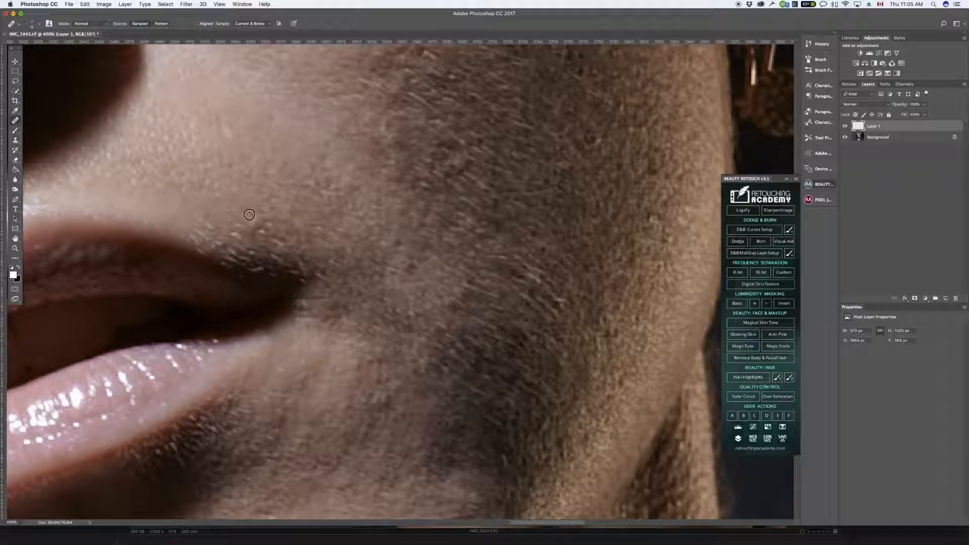
pyautogui.keyDown('alt'); pyautogui.click(193, 220); pyautogui.keyUp('alt')
pyautogui.moveTo(199, 232)
pyautogui.mouseDown()
pyautogui.moveTo(208, 243)
pyautogui.moveTo(201, 247)
pyautogui.mouseUp()
pyautogui.keyDown('alt'); pyautogui.click(251, 233); pyautogui.keyUp('alt')
pyautogui.moveTo(236, 225); pyautogui.dragTo(292, 247)
pyautogui.keyDown('alt'); pyautogui.click(267, 220); pyautogui.keyUp('alt')
pyautogui.click(262, 232)
pyautogui.keyDown('alt'); pyautogui.click(276, 235); pyautogui.keyUp('alt')
pyautogui.keyDown('alt'); pyautogui.click(207, 234); pyautogui.keyUp('alt')
pyautogui.moveTo(207, 244); pyautogui.dragTo(216, 248)
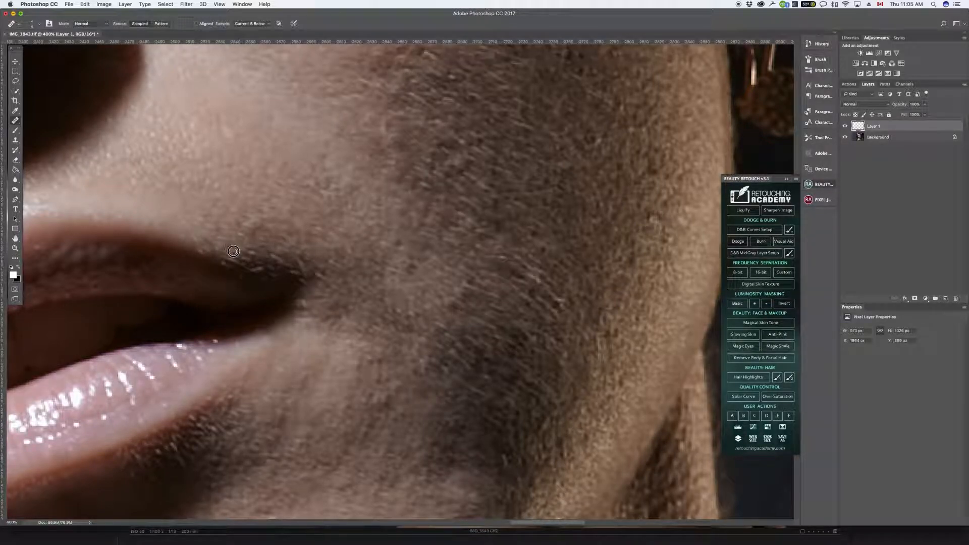
# Heal the bright hairs along the upper lip's edge and into the shadow-side mouth corner, resampling for each stroke.
pyautogui.moveTo(259, 223); pyautogui.dragTo(313, 114)
pyautogui.keyDown('alt'); pyautogui.click(255, 140); pyautogui.keyUp('alt')
pyautogui.moveTo(225, 129)
pyautogui.mouseDown()
pyautogui.moveTo(247, 149)
pyautogui.moveTo(286, 159)
pyautogui.mouseUp()
pyautogui.keyDown('alt'); pyautogui.click(279, 156); pyautogui.keyUp('alt')
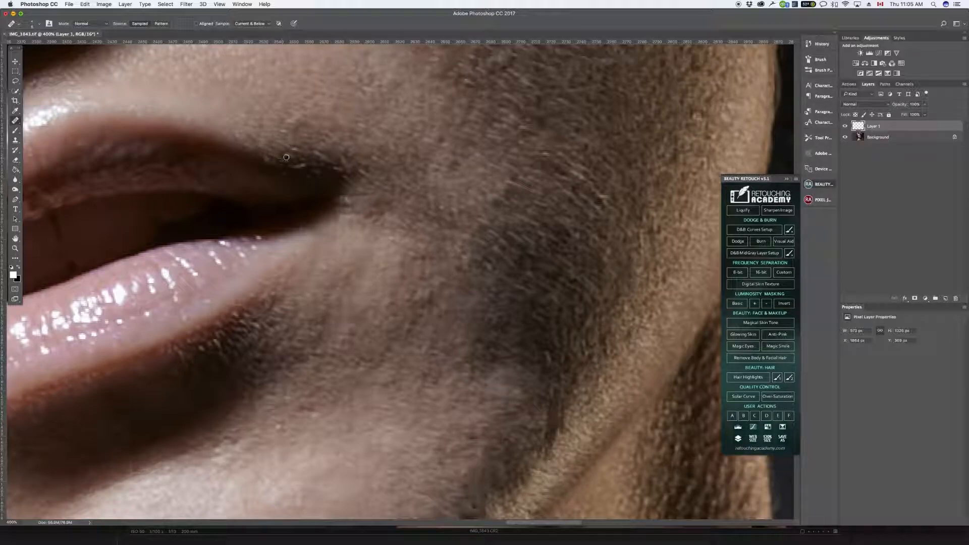
pyautogui.keyDown('alt'); pyautogui.click(283, 138); pyautogui.keyUp('alt')
pyautogui.moveTo(288, 156); pyautogui.dragTo(353, 160)
pyautogui.keyDown('alt'); pyautogui.click(300, 155); pyautogui.keyUp('alt')
pyautogui.keyDown('alt'); pyautogui.click(313, 156); pyautogui.keyUp('alt')
pyautogui.keyDown('alt'); pyautogui.click(350, 170); pyautogui.keyUp('alt')
# Compare the skin around the shadow-side mouth corner before and after by toggling the visibility of Layer 1.
pyautogui.moveTo(480, 143); pyautogui.dragTo(455, 280)
pyautogui.click(846, 126)
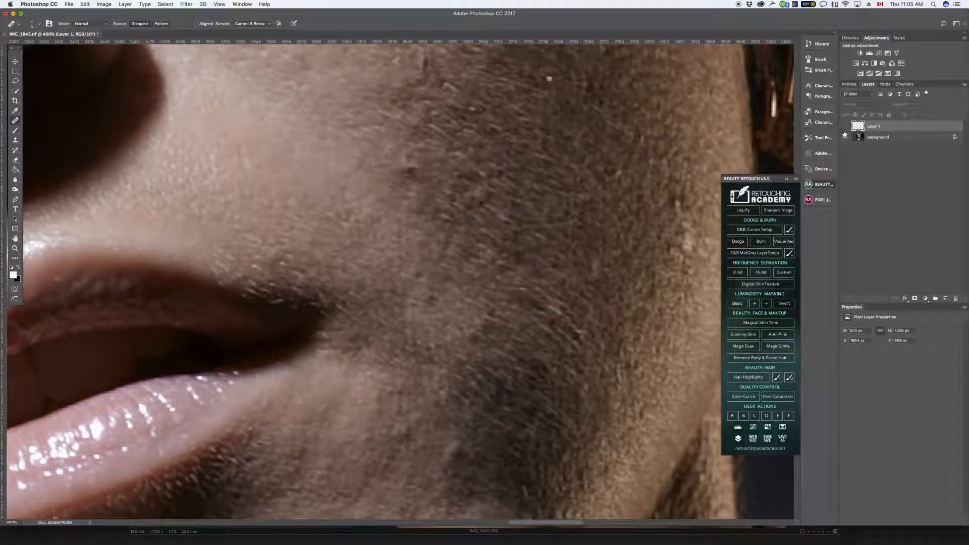
pyautogui.click(847, 128)
pyautogui.click(846, 129)
pyautogui.click(847, 127)
pyautogui.click(846, 127)
pyautogui.click(846, 127)
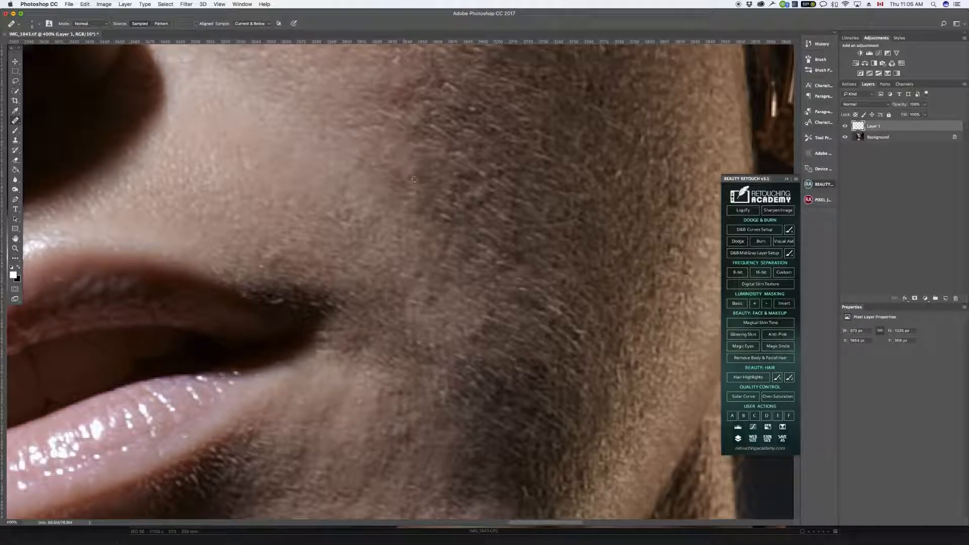
# Heal the small marks on the shadow-side cheek between the nose and the mouth corner.
pyautogui.keyDown('alt'); pyautogui.click(387, 154); pyautogui.keyUp('alt')
pyautogui.click(394, 140)
pyautogui.click(380, 131)
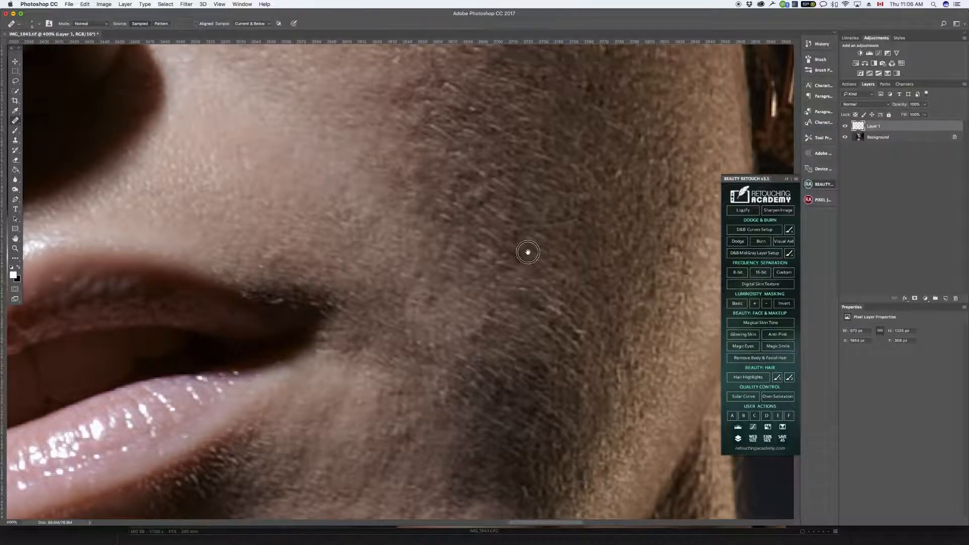
# Heal the bright fine hairs on the lower shadow-side cheek between the mouth corner and the jawline, resampling nearby skin.
pyautogui.moveTo(526, 251); pyautogui.dragTo(402, 167)
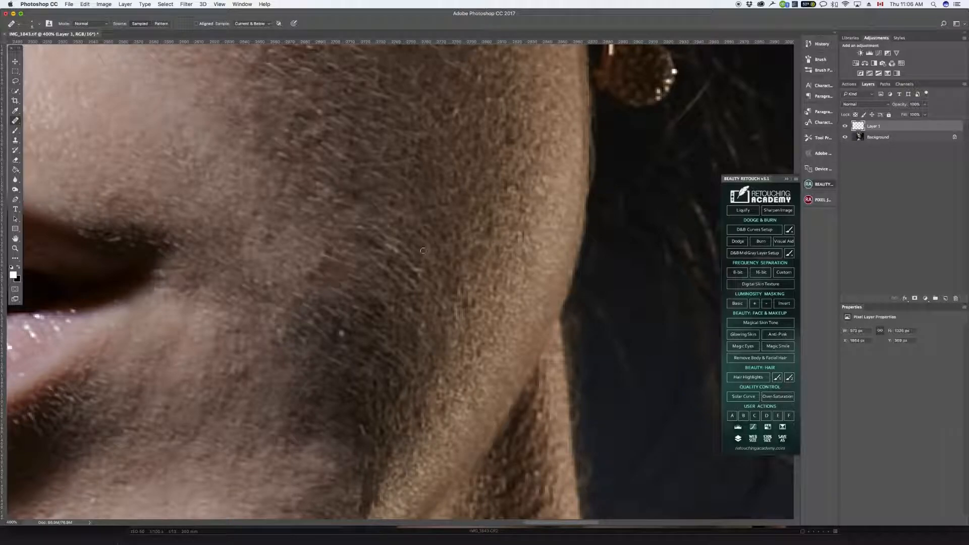
pyautogui.click(317, 222)
pyautogui.moveTo(322, 257); pyautogui.dragTo(342, 266)
pyautogui.click(350, 267)
pyautogui.keyDown('alt'); pyautogui.click(340, 265); pyautogui.keyUp('alt')
pyautogui.moveTo(346, 248)
pyautogui.mouseDown()
pyautogui.moveTo(332, 238)
pyautogui.moveTo(328, 254)
pyautogui.moveTo(344, 262)
pyautogui.moveTo(356, 253)
pyautogui.mouseUp()
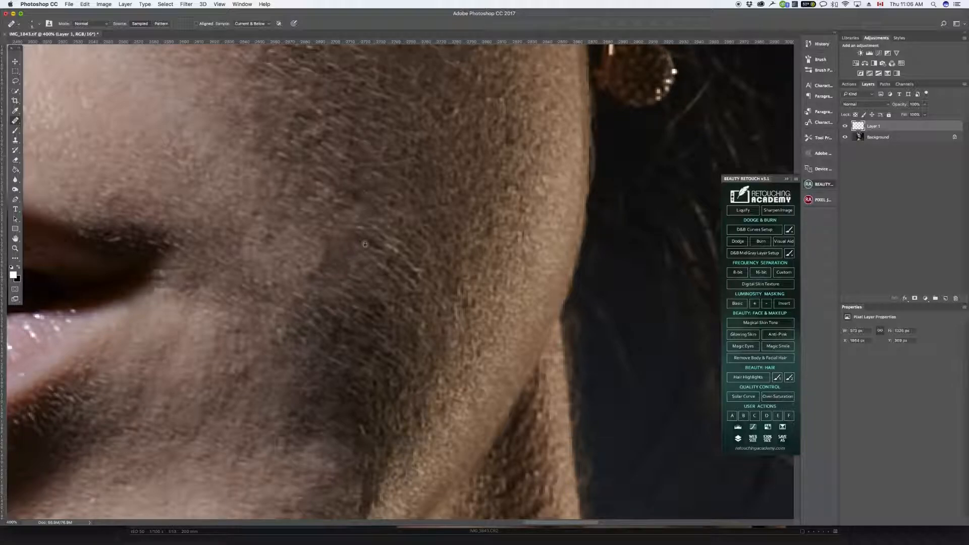
pyautogui.keyDown('alt'); pyautogui.click(337, 236); pyautogui.keyUp('alt')
pyautogui.keyDown('alt'); pyautogui.click(396, 252); pyautogui.keyUp('alt')
pyautogui.moveTo(387, 247); pyautogui.dragTo(391, 249)
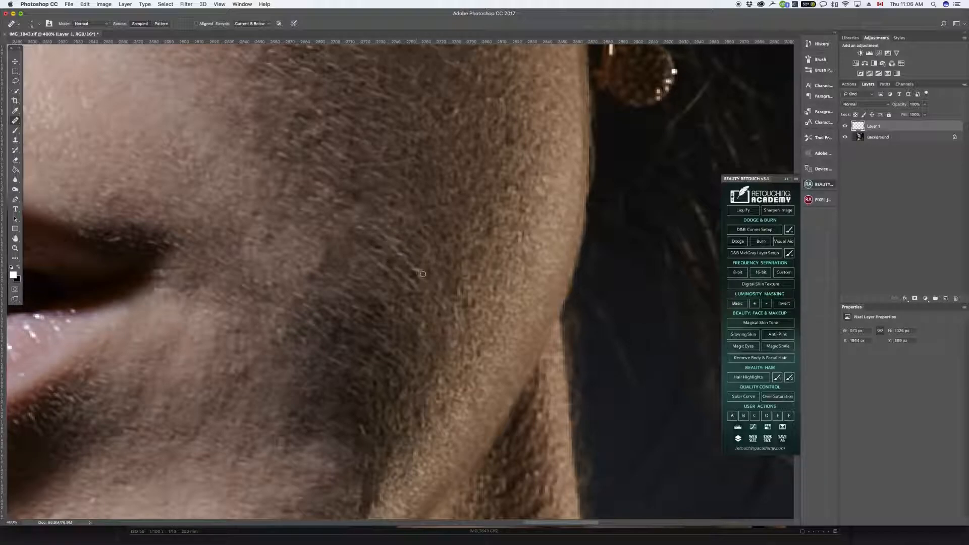
pyautogui.keyDown('alt'); pyautogui.click(396, 248); pyautogui.keyUp('alt')
pyautogui.moveTo(414, 268); pyautogui.dragTo(418, 272)
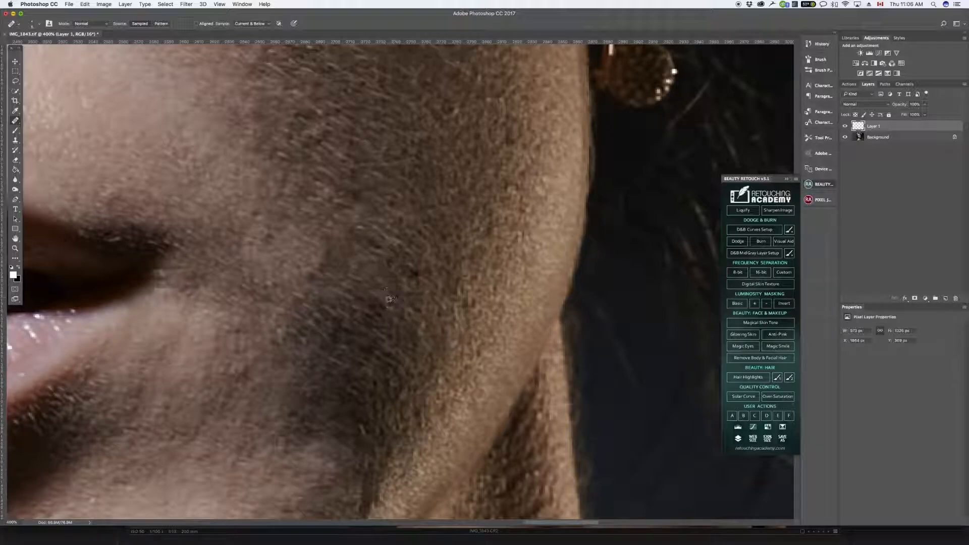
# Compare the lower shadow-side cheek and jawline before and after by repeatedly toggling the visibility of Layer 1.
pyautogui.moveTo(409, 276); pyautogui.dragTo(359, 238)
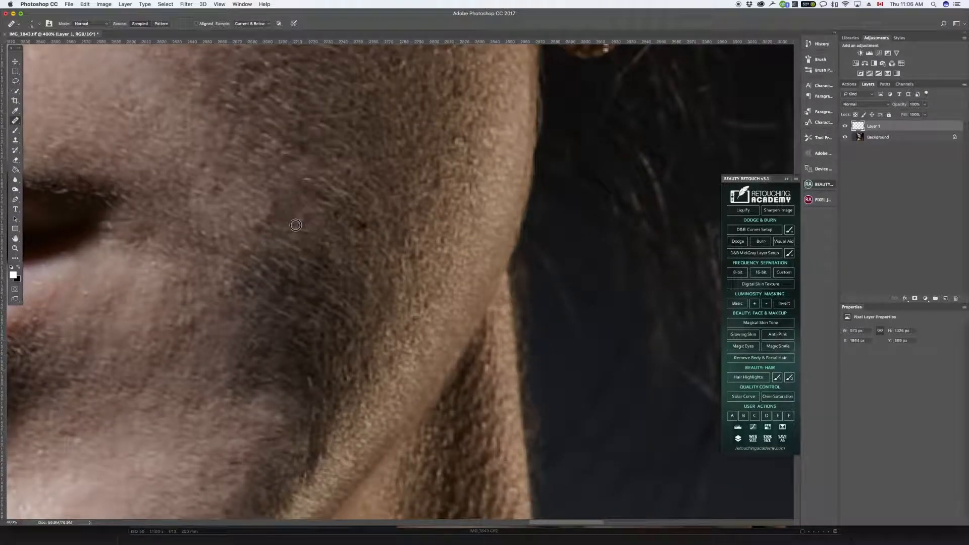
pyautogui.click(845, 127)
pyautogui.click(845, 128)
pyautogui.click(846, 129)
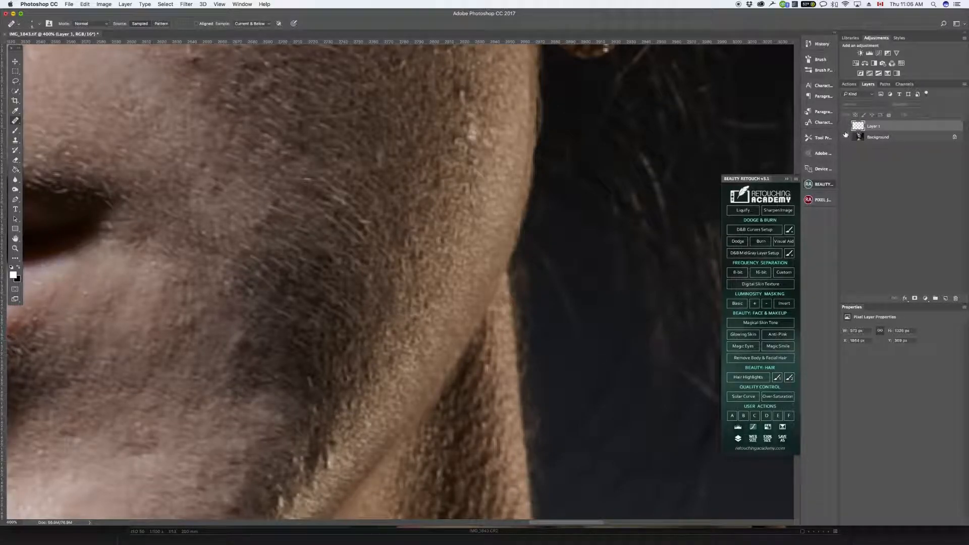
pyautogui.click(845, 135)
pyautogui.click(846, 136)
pyautogui.click(846, 127)
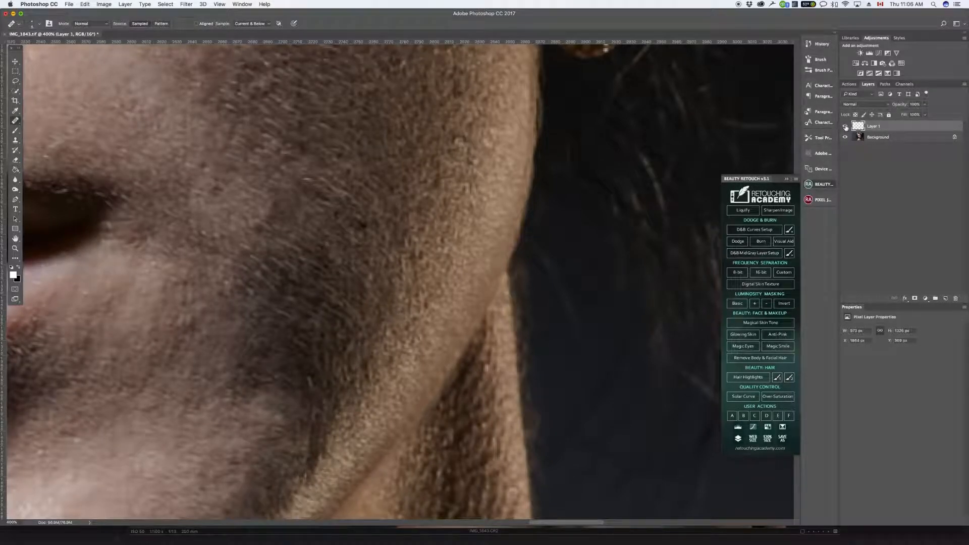
pyautogui.click(846, 128)
pyautogui.click(846, 129)
pyautogui.click(844, 131)
pyautogui.click(845, 129)
pyautogui.click(846, 130)
pyautogui.click(845, 130)
# Heal the remaining fine hairs in the dark hollow of the lower shadow-side cheek, sampling skin near the jawline.
pyautogui.click(281, 235)
pyautogui.scroll(-3, 292, 201)
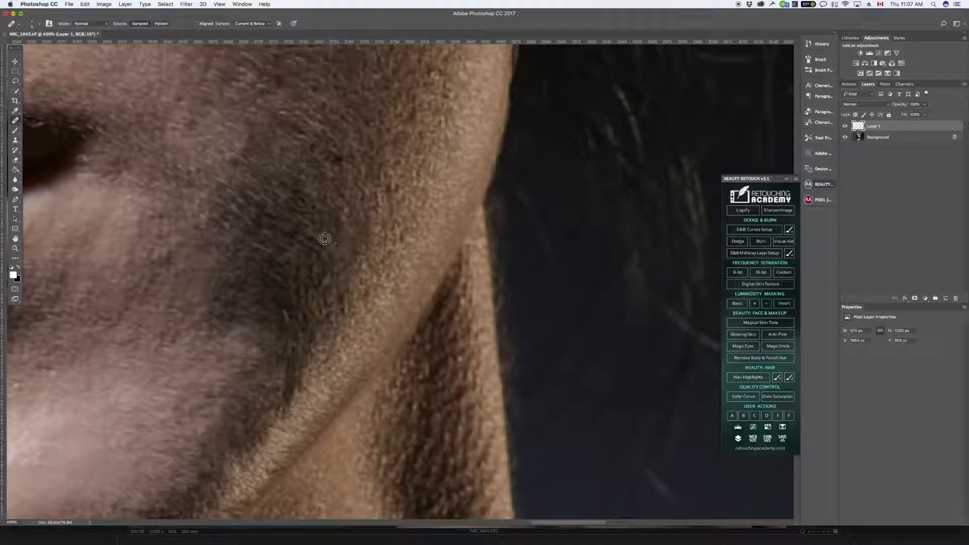
pyautogui.click(317, 235)
pyautogui.click(309, 233)
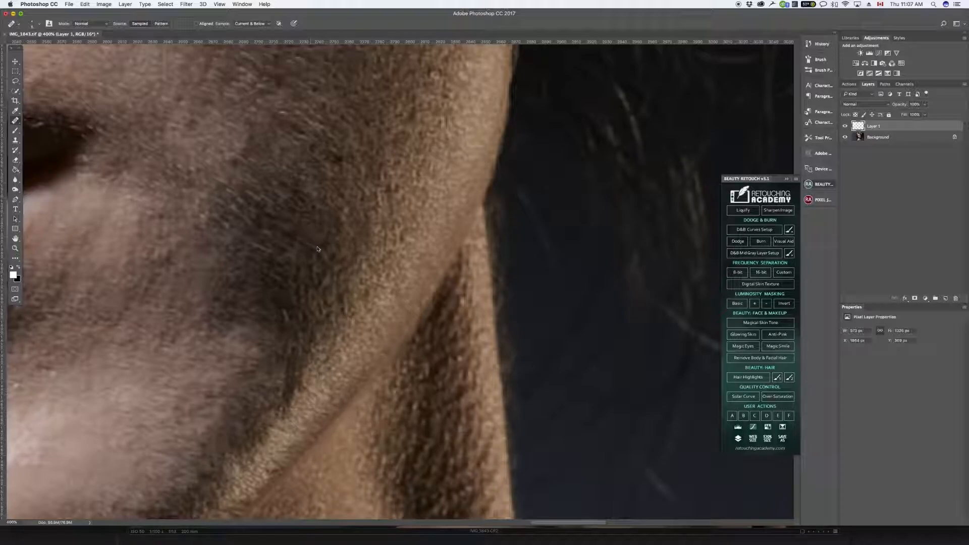
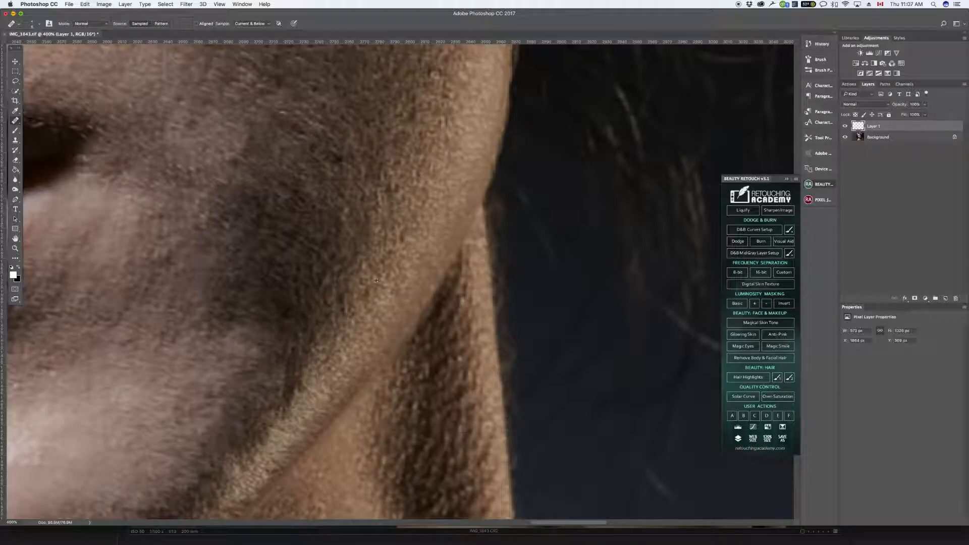
pyautogui.keyDown('alt'); pyautogui.click(347, 322); pyautogui.keyUp('alt')
pyautogui.moveTo(228, 238)
pyautogui.mouseDown()
pyautogui.moveTo(214, 216)
pyautogui.moveTo(228, 191)
pyautogui.mouseUp()
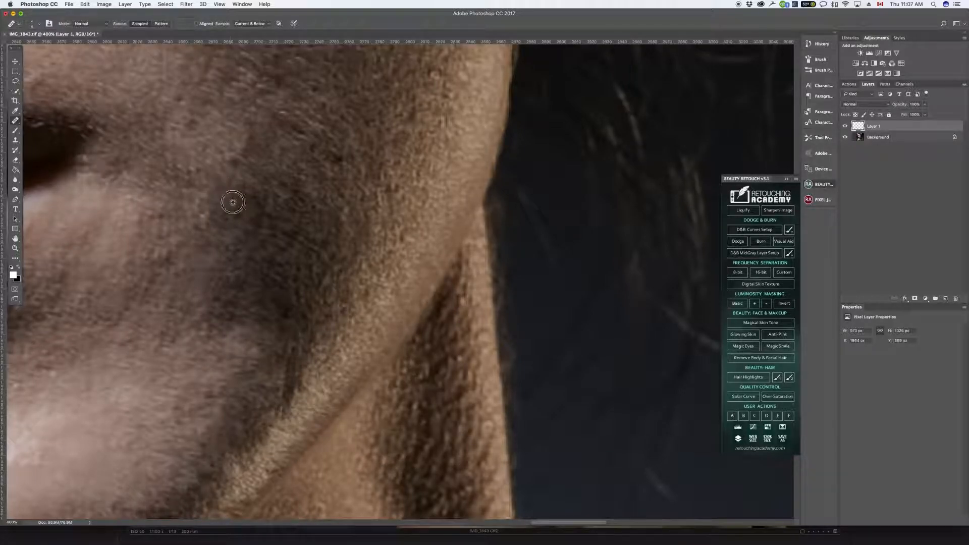
pyautogui.moveTo(217, 231); pyautogui.dragTo(199, 198)
pyautogui.moveTo(246, 177); pyautogui.dragTo(256, 165)
# Inspect the shadow-side cheek from the jawline up to the earlobe for remaining hairs and marks.
pyautogui.moveTo(340, 99); pyautogui.dragTo(314, 254)
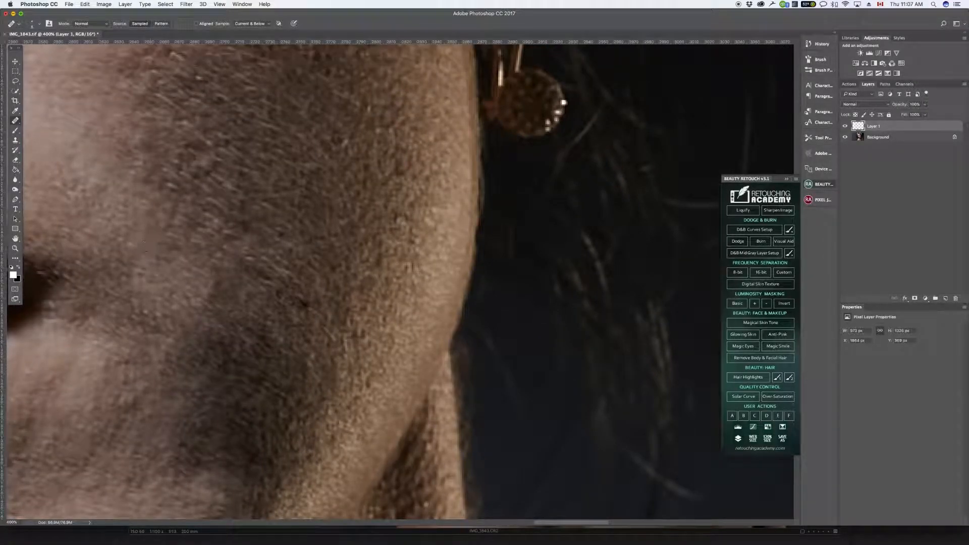
pyautogui.moveTo(319, 81)
pyautogui.mouseDown()
pyautogui.moveTo(377, 152)
pyautogui.moveTo(270, 129)
pyautogui.mouseUp()
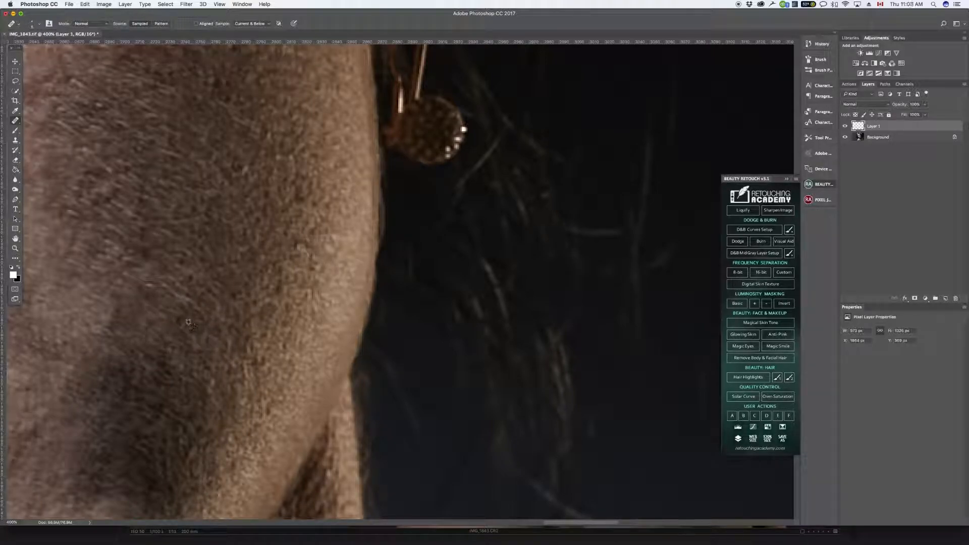
pyautogui.moveTo(271, 166); pyautogui.dragTo(351, 207)
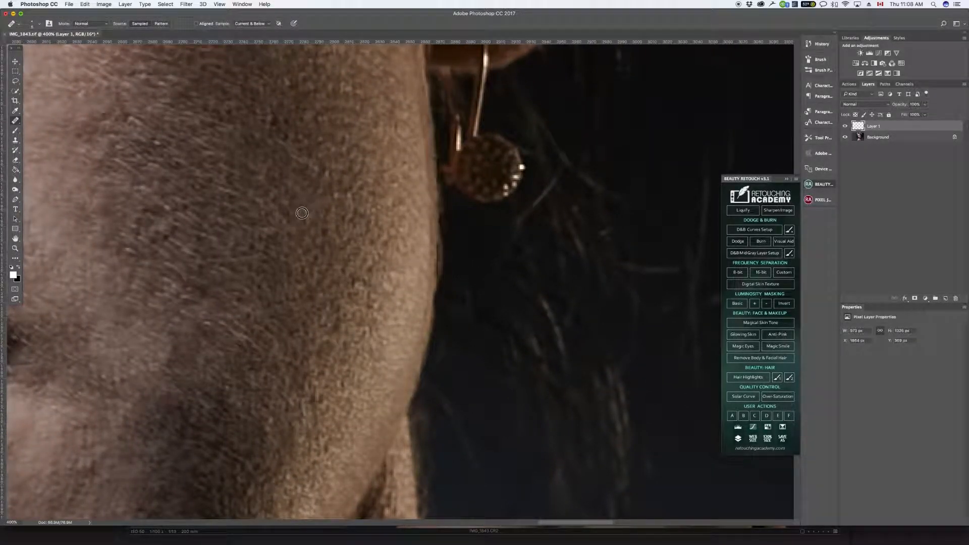
pyautogui.moveTo(357, 140); pyautogui.dragTo(380, 217)
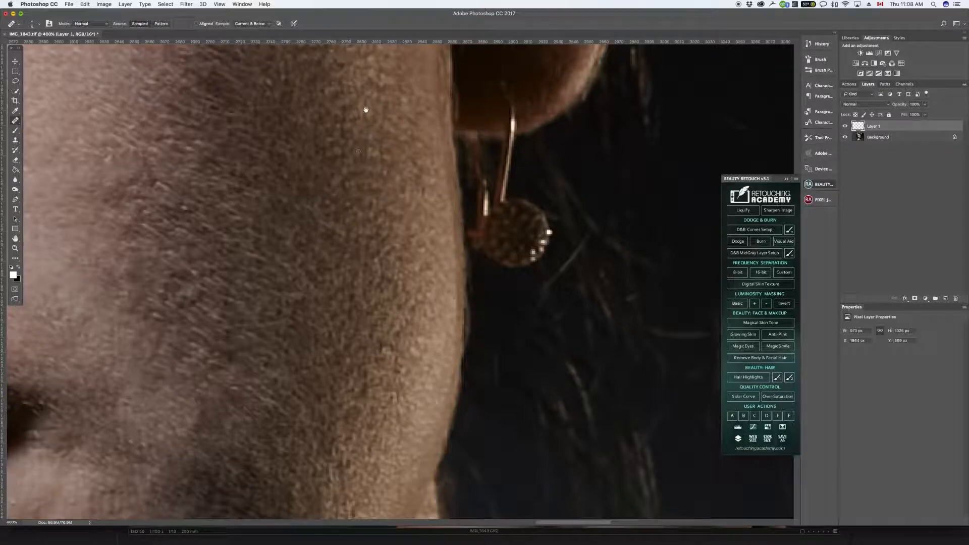
pyautogui.scroll(5, 333, 176)
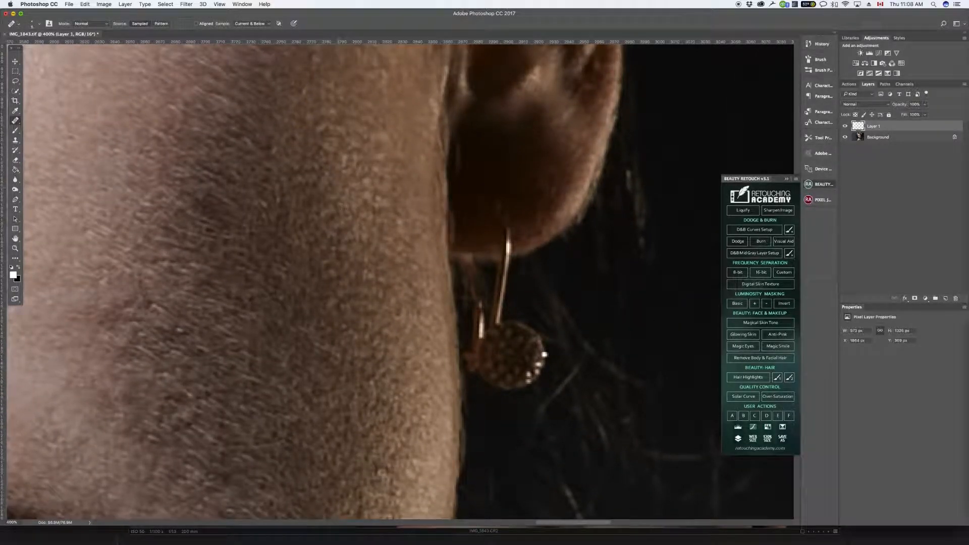
pyautogui.moveTo(280, 240); pyautogui.dragTo(333, 213)
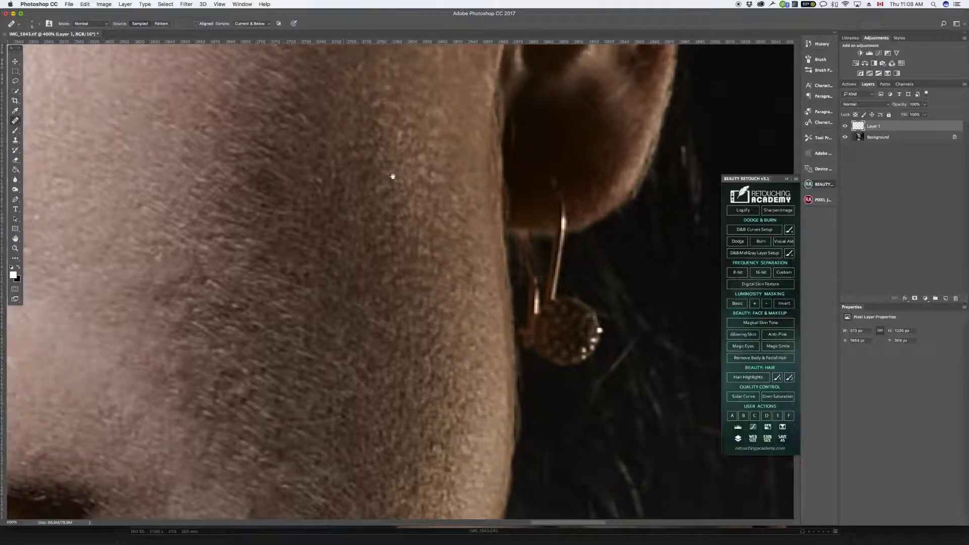
pyautogui.moveTo(391, 173); pyautogui.dragTo(402, 137)
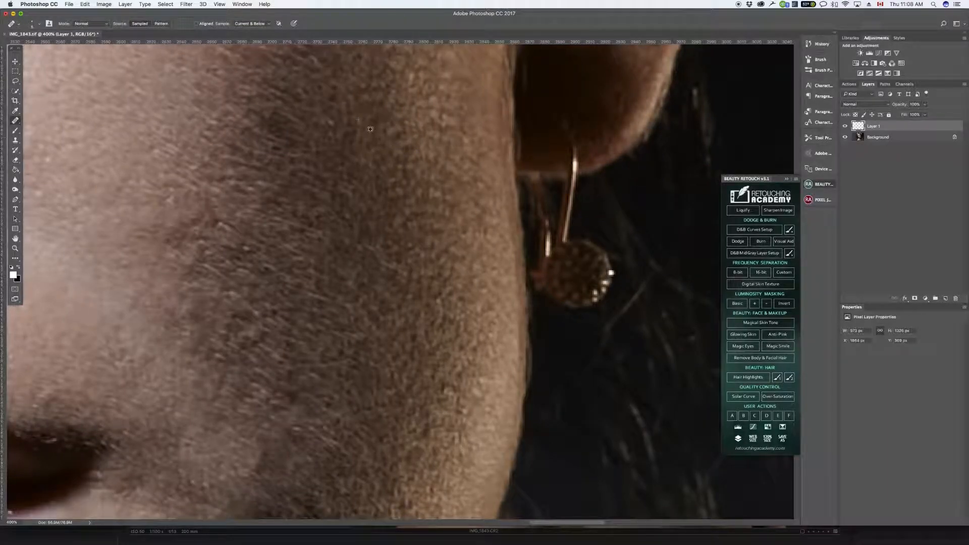
pyautogui.moveTo(401, 229); pyautogui.dragTo(430, 128)
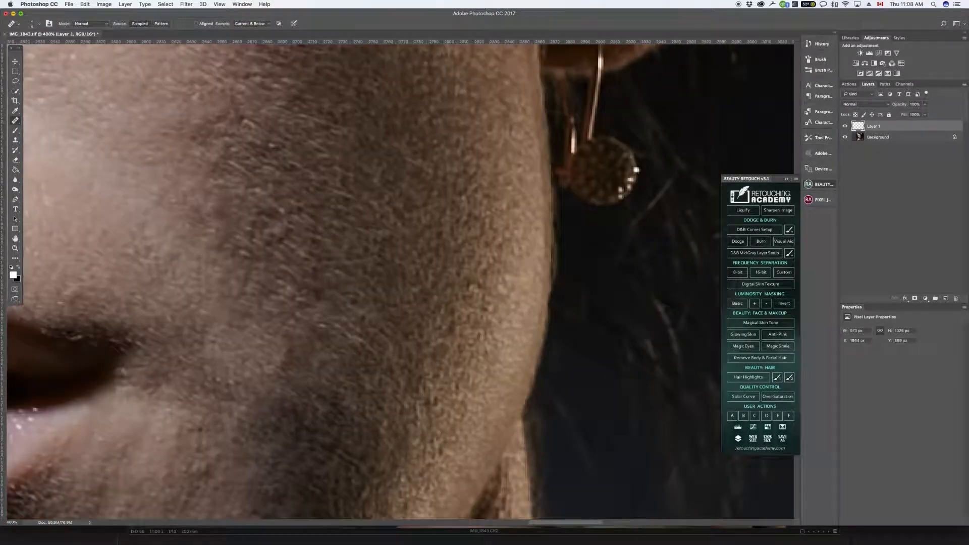
# Heal the bright hairs on the shadow-side cheek beyond the mouth corner, resampling nearby skin.
pyautogui.moveTo(277, 150); pyautogui.dragTo(261, 141)
pyautogui.moveTo(418, 262); pyautogui.dragTo(404, 170)
pyautogui.keyDown('alt'); pyautogui.click(336, 215); pyautogui.keyUp('alt')
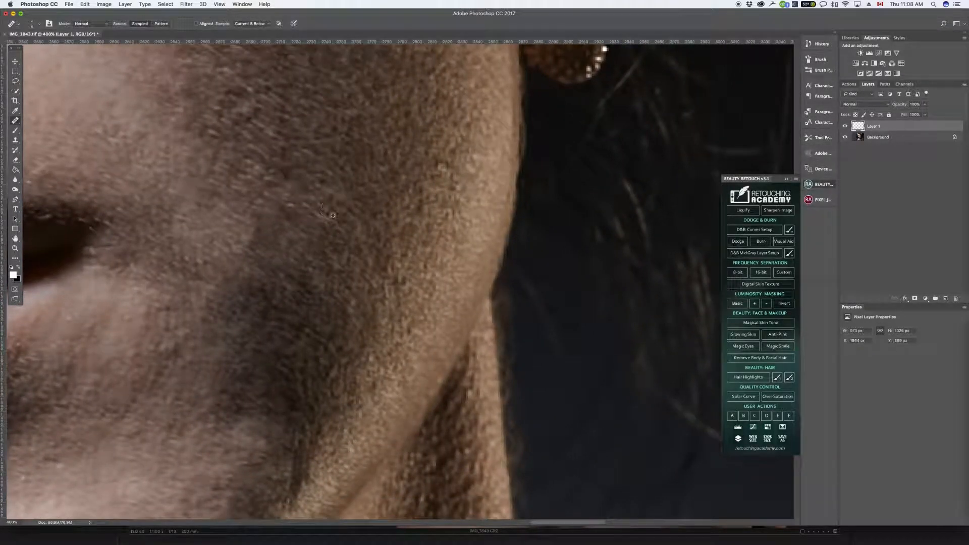
pyautogui.moveTo(324, 189)
pyautogui.mouseDown()
pyautogui.moveTo(349, 221)
pyautogui.moveTo(335, 195)
pyautogui.moveTo(332, 210)
pyautogui.moveTo(342, 212)
pyautogui.moveTo(300, 189)
pyautogui.moveTo(326, 221)
pyautogui.mouseUp()
pyautogui.keyDown('alt'); pyautogui.click(300, 189); pyautogui.keyUp('alt')
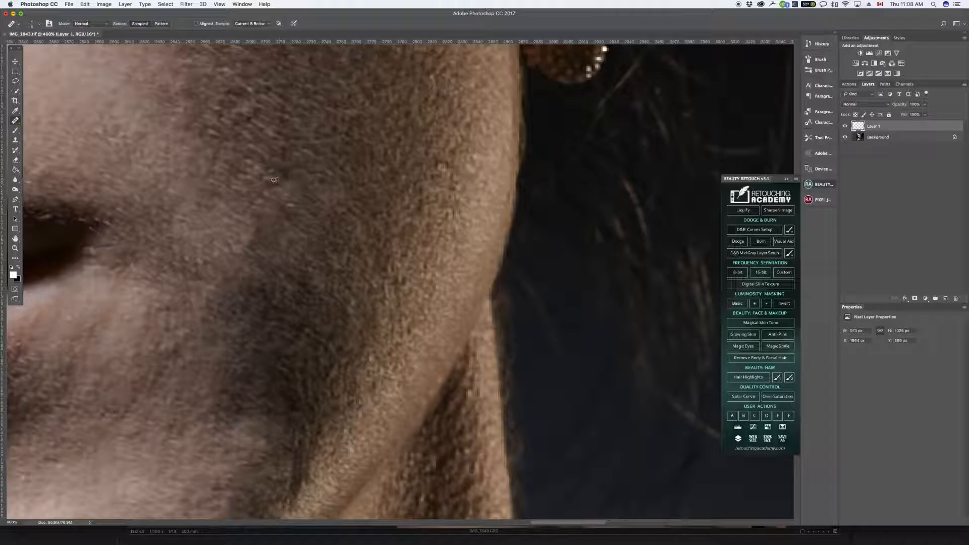
# Heal the fine hairs on the shadow-side cheek just above mouth-corner level, resampling clean skin between strokes.
pyautogui.keyDown('alt'); pyautogui.click(272, 141); pyautogui.keyUp('alt')
pyautogui.moveTo(260, 129)
pyautogui.mouseDown()
pyautogui.moveTo(276, 143)
pyautogui.moveTo(265, 129)
pyautogui.moveTo(239, 131)
pyautogui.mouseUp()
pyautogui.keyDown('alt'); pyautogui.click(269, 120); pyautogui.keyUp('alt')
pyautogui.keyDown('alt'); pyautogui.click(239, 147); pyautogui.keyUp('alt')
pyautogui.keyDown('alt'); pyautogui.click(218, 120); pyautogui.keyUp('alt')
pyautogui.click(235, 130)
# Heal the small marks on the middle of the shadow-side cheek below earring level, resampling around them.
pyautogui.moveTo(251, 95); pyautogui.dragTo(316, 197)
pyautogui.keyDown('alt'); pyautogui.click(276, 227); pyautogui.keyUp('alt')
pyautogui.moveTo(276, 216)
pyautogui.mouseDown()
pyautogui.moveTo(270, 222)
pyautogui.moveTo(271, 206)
pyautogui.mouseUp()
pyautogui.keyDown('alt'); pyautogui.click(269, 188); pyautogui.keyUp('alt')
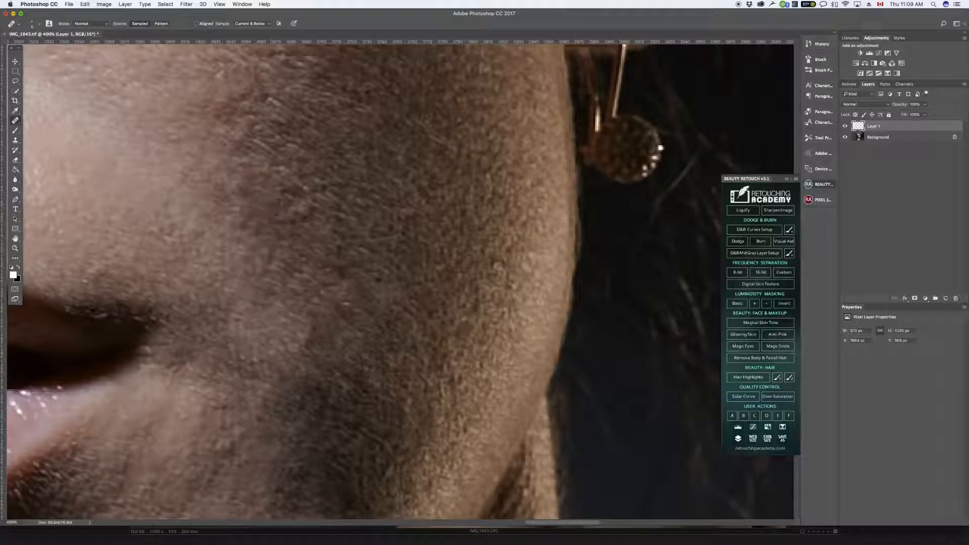
# Heal the bright hairs on the shadow-side cheek level with the dangling earring, resampling nearby skin for each spot.
pyautogui.moveTo(417, 54); pyautogui.dragTo(368, 200)
pyautogui.keyDown('alt'); pyautogui.click(205, 281); pyautogui.keyUp('alt')
pyautogui.moveTo(204, 286); pyautogui.dragTo(220, 287)
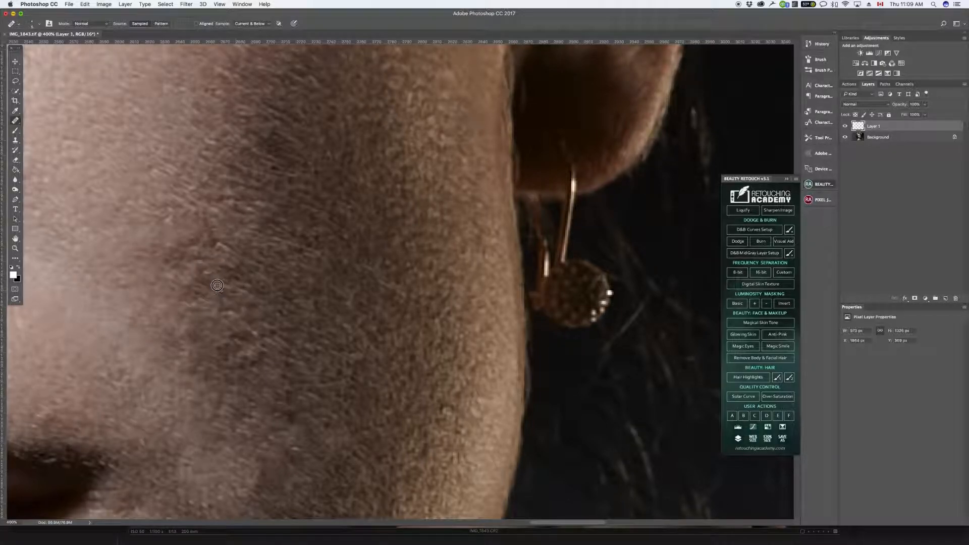
pyautogui.keyDown('alt'); pyautogui.click(222, 281); pyautogui.keyUp('alt')
pyautogui.moveTo(228, 290)
pyautogui.mouseDown()
pyautogui.moveTo(206, 272)
pyautogui.moveTo(278, 278)
pyautogui.moveTo(255, 302)
pyautogui.moveTo(224, 292)
pyautogui.moveTo(242, 286)
pyautogui.mouseUp()
pyautogui.keyDown('alt'); pyautogui.click(222, 275); pyautogui.keyUp('alt')
pyautogui.keyDown('alt'); pyautogui.click(255, 302); pyautogui.keyUp('alt')
pyautogui.keyDown('alt'); pyautogui.click(241, 276); pyautogui.keyUp('alt')
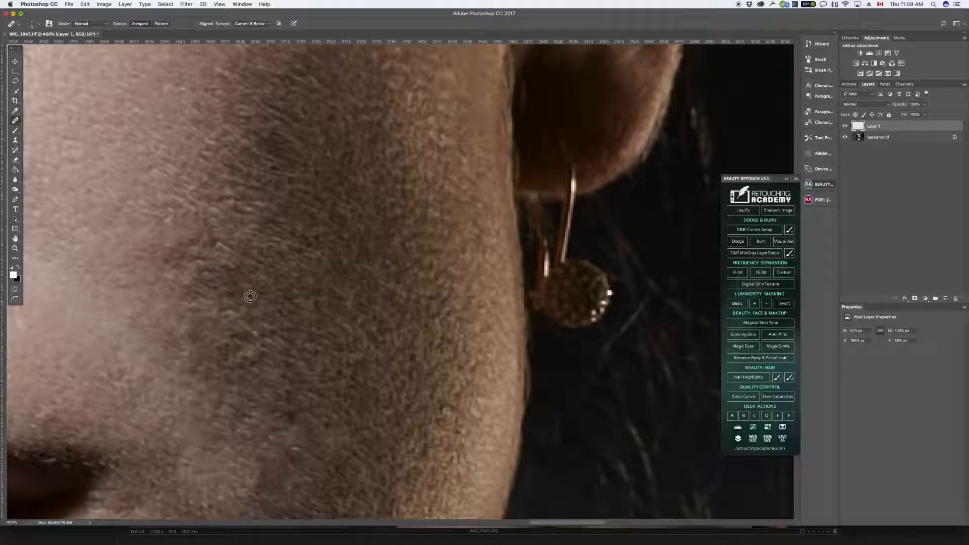
# Dab away the small bright flecks and hairs on the shadow-side cheek diagonally above the mouth corner, resampling as needed.
pyautogui.moveTo(392, 325); pyautogui.dragTo(352, 203)
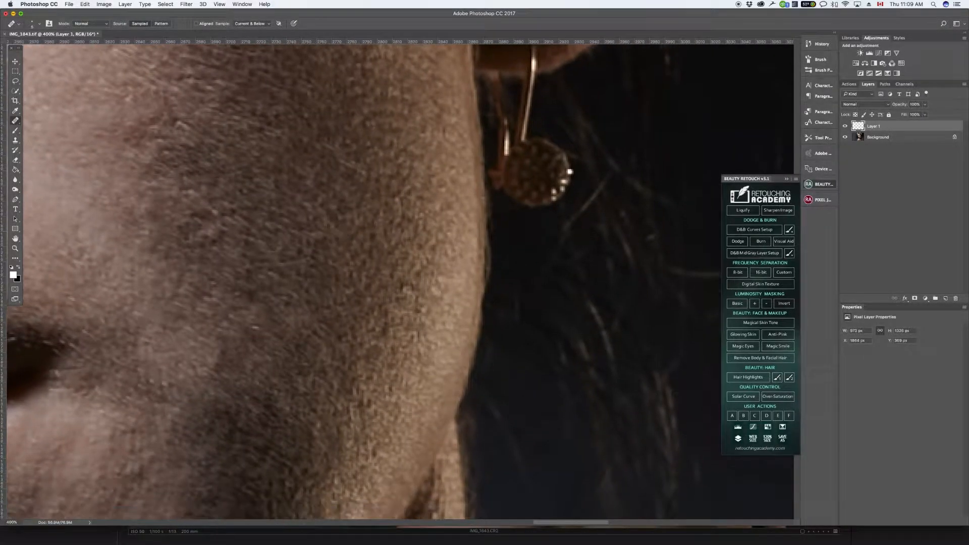
pyautogui.keyDown('alt'); pyautogui.click(248, 301); pyautogui.keyUp('alt')
pyautogui.click(249, 276)
pyautogui.keyDown('alt'); pyautogui.click(256, 307); pyautogui.keyUp('alt')
pyautogui.click(238, 295)
pyautogui.click(235, 294)
pyautogui.click(251, 298)
pyautogui.click(241, 298)
pyautogui.keyDown('alt'); pyautogui.click(236, 307); pyautogui.keyUp('alt')
pyautogui.click(246, 307)
pyautogui.click(248, 295)
pyautogui.click(244, 295)
pyautogui.click(251, 295)
pyautogui.scroll(-3, 385, 259)
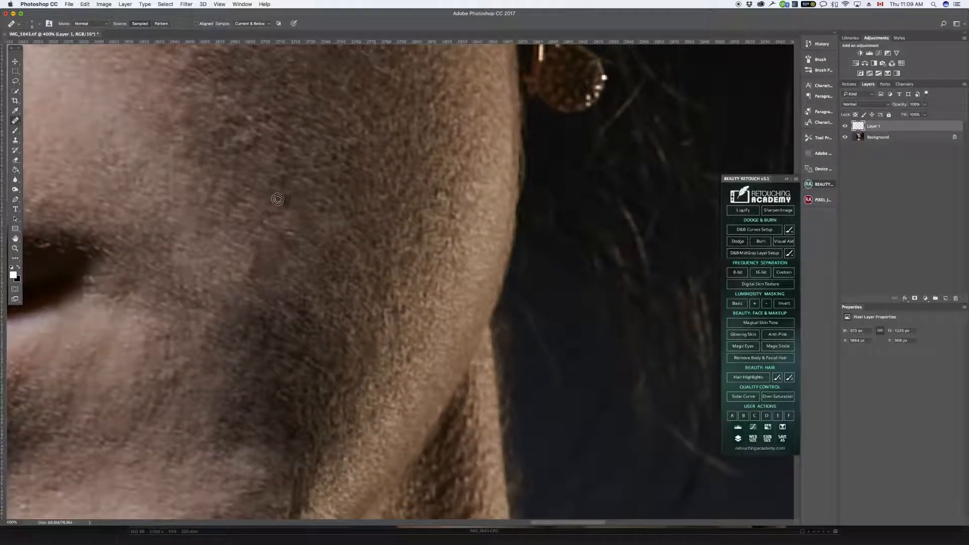
pyautogui.click(284, 189)
# Zoom out to 200% and heal the uneven patch on the shadow-side cheek beside the mouth corner.
pyautogui.press('super+minus')
pyautogui.press('super+minus')
pyautogui.press('super+minus')
pyautogui.press('super+minus')
pyautogui.press('super+minus')
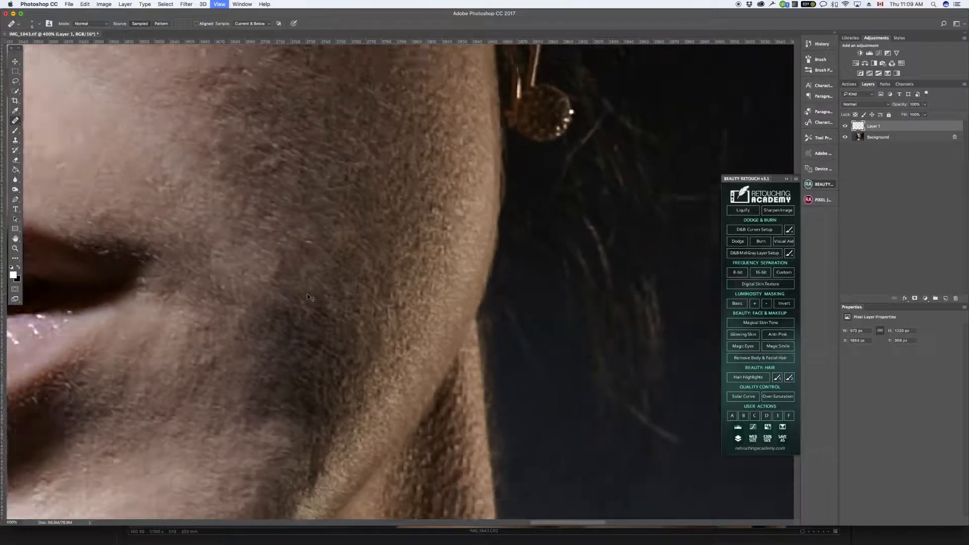
pyautogui.scroll(4, 307, 297)
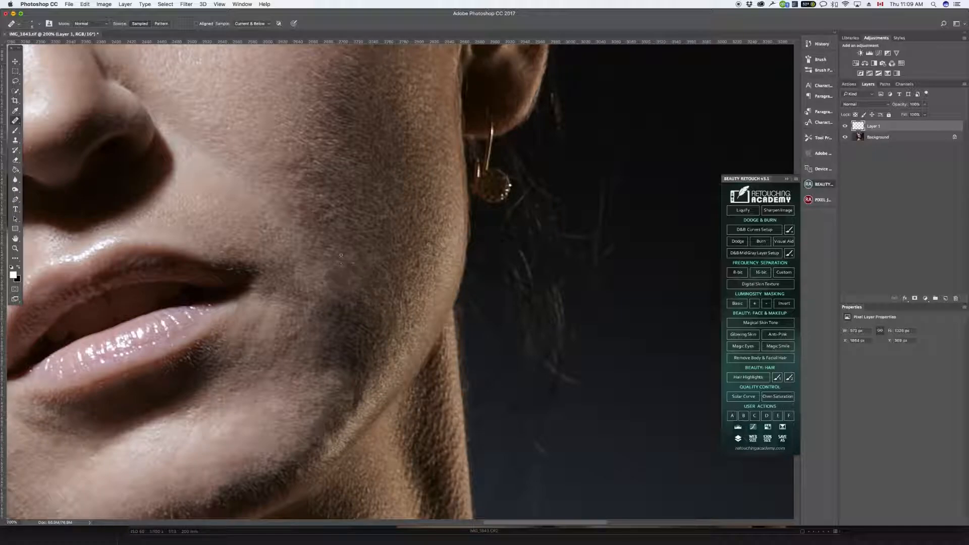
pyautogui.keyDown('alt'); pyautogui.click(318, 268); pyautogui.keyUp('alt')
pyautogui.moveTo(326, 273)
pyautogui.mouseDown()
pyautogui.moveTo(357, 309)
pyautogui.moveTo(303, 254)
pyautogui.mouseUp()
# Review the shadow-side cheek at 200% and heal the small spots just above the jawline from freshly sampled skin.
pyautogui.scroll(10, 346, 320)
pyautogui.hscroll(4, 347, 320)
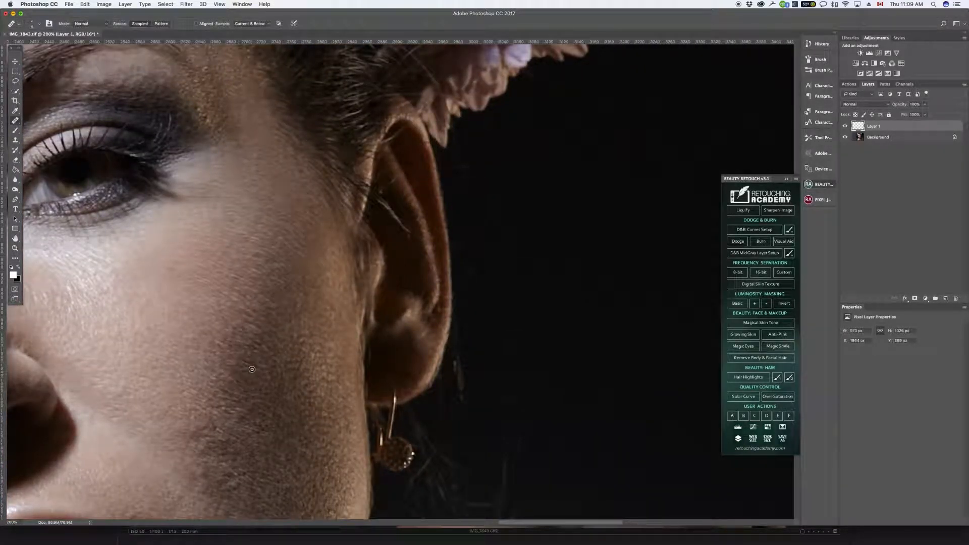
pyautogui.scroll(-10, 395, 342)
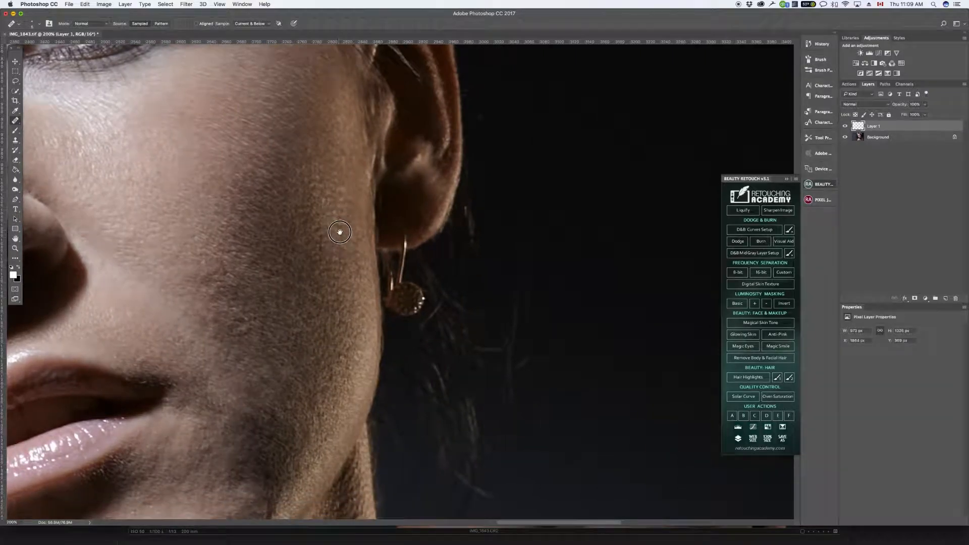
pyautogui.scroll(-6, 354, 117)
pyautogui.hscroll(-2, 355, 117)
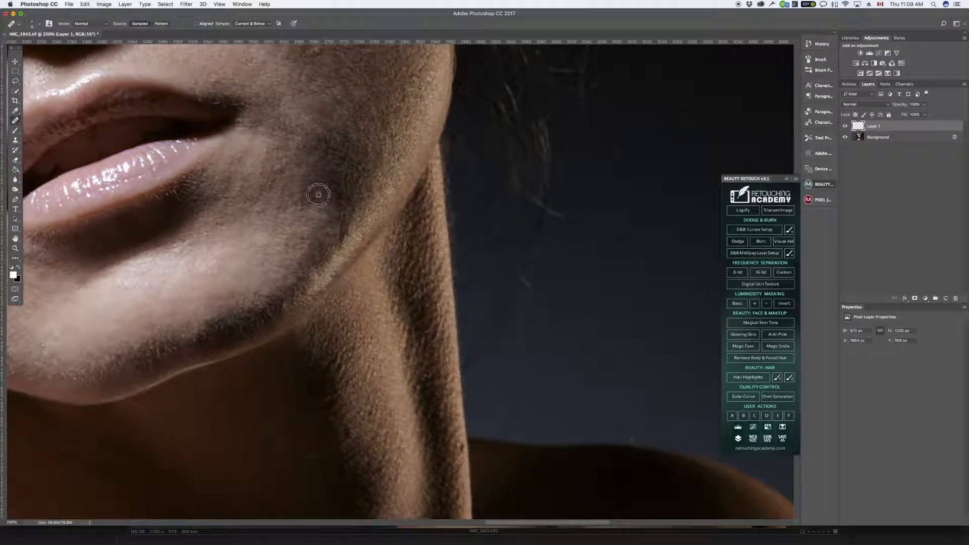
pyautogui.keyDown('alt'); pyautogui.click(318, 194); pyautogui.keyUp('alt')
pyautogui.click(323, 212)
pyautogui.click(321, 211)
pyautogui.click(318, 207)
# Heal the marks along the shadow edge of the neck below the shadow-side jawline.
pyautogui.scroll(-5, 369, 378)
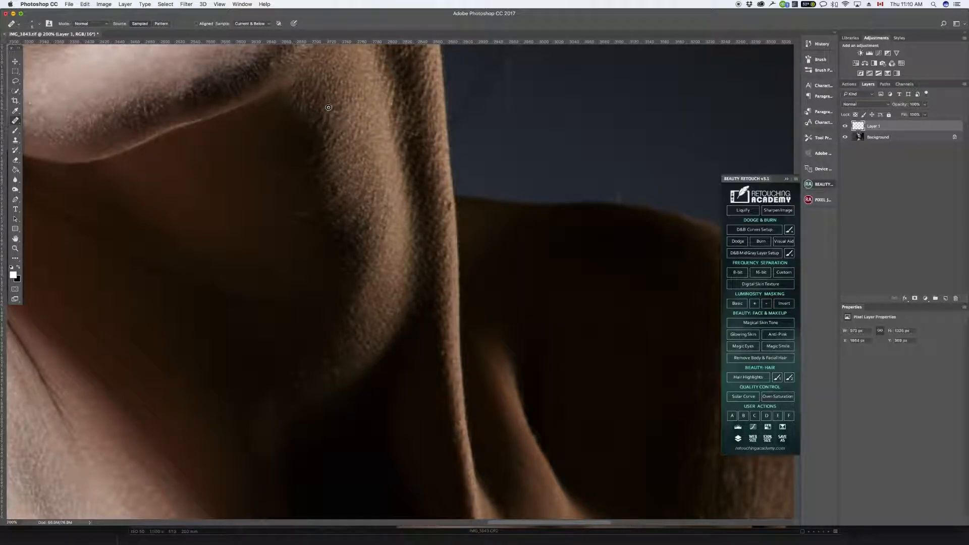
pyautogui.moveTo(340, 176); pyautogui.dragTo(326, 200)
pyautogui.scroll(4, 356, 151)
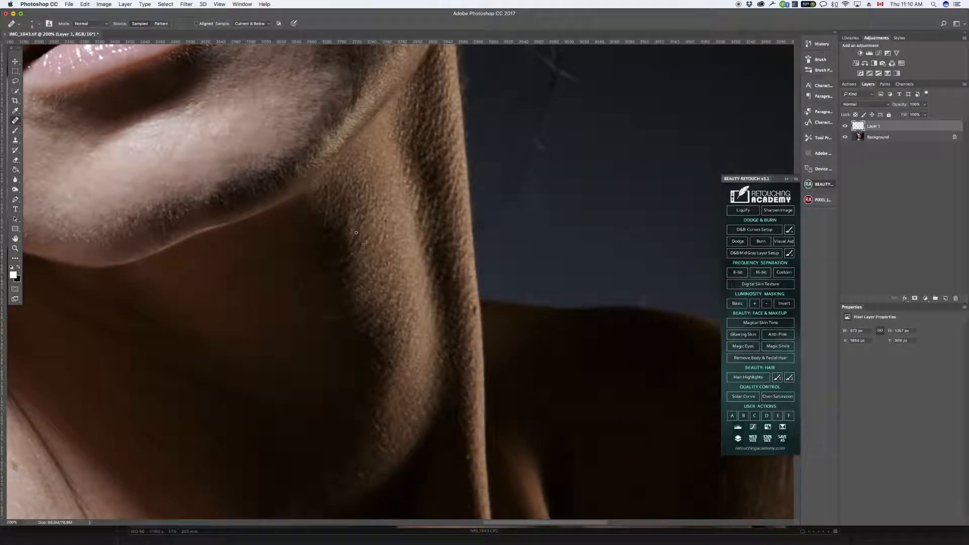
pyautogui.moveTo(366, 236); pyautogui.dragTo(353, 251)
pyautogui.moveTo(405, 303)
pyautogui.mouseDown()
pyautogui.moveTo(348, 251)
pyautogui.moveTo(296, 76)
pyautogui.moveTo(402, 282)
pyautogui.mouseUp()
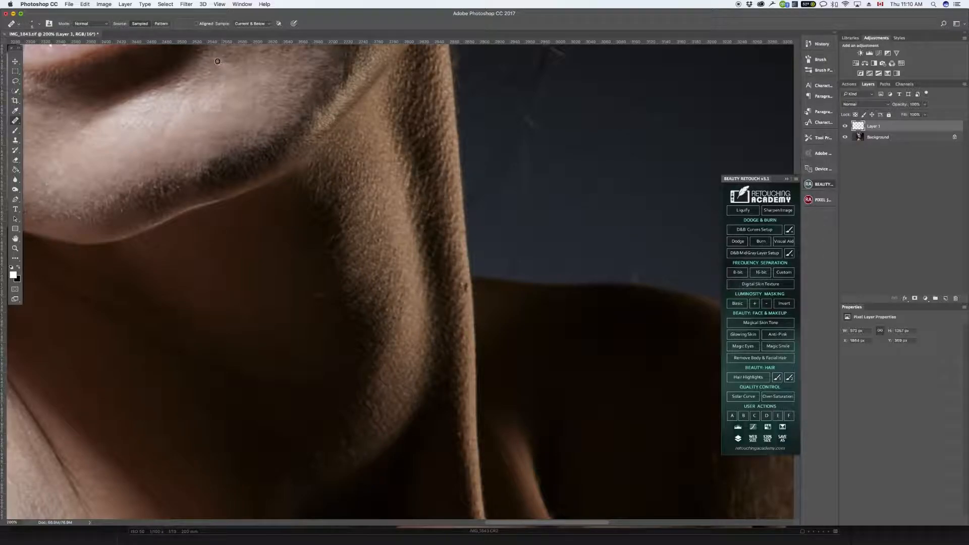
# Zoom in to 300% on the jaw beside the crystal earring and heal the fine hairs along its edge, resampling often.
pyautogui.scroll(10, 309, 191)
pyautogui.hscroll(-3, 310, 191)
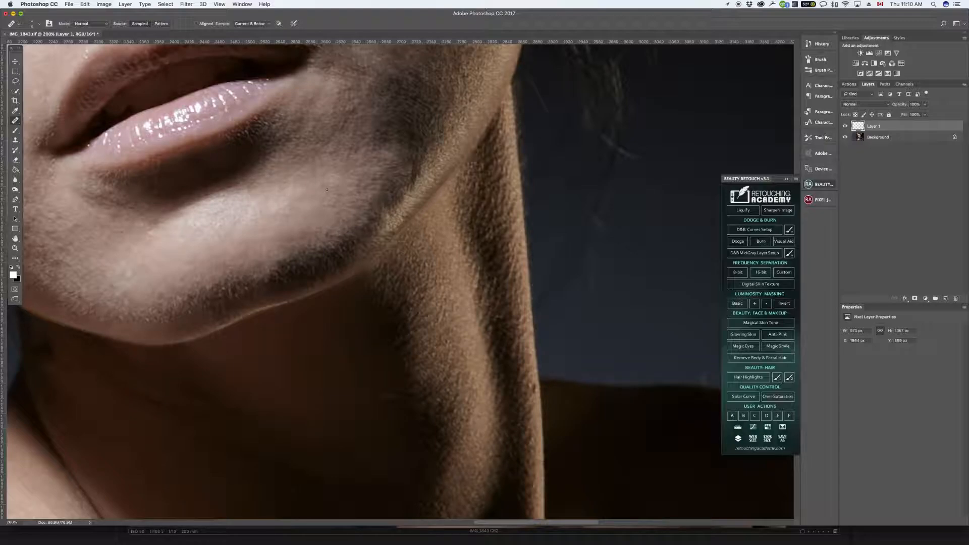
pyautogui.moveTo(286, 191); pyautogui.dragTo(359, 169)
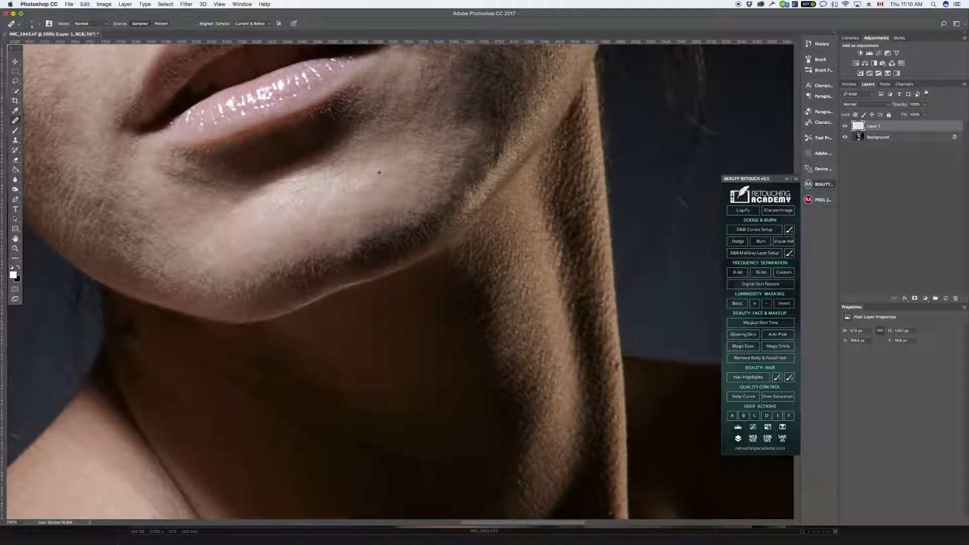
pyautogui.moveTo(308, 193); pyautogui.dragTo(429, 132)
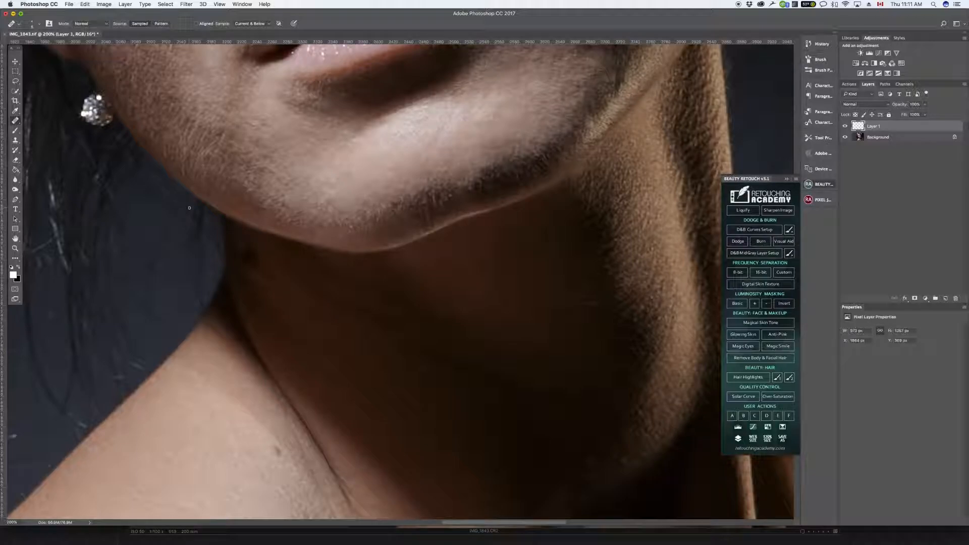
pyautogui.scroll(1, 189, 207)
pyautogui.moveTo(188, 210); pyautogui.dragTo(398, 336)
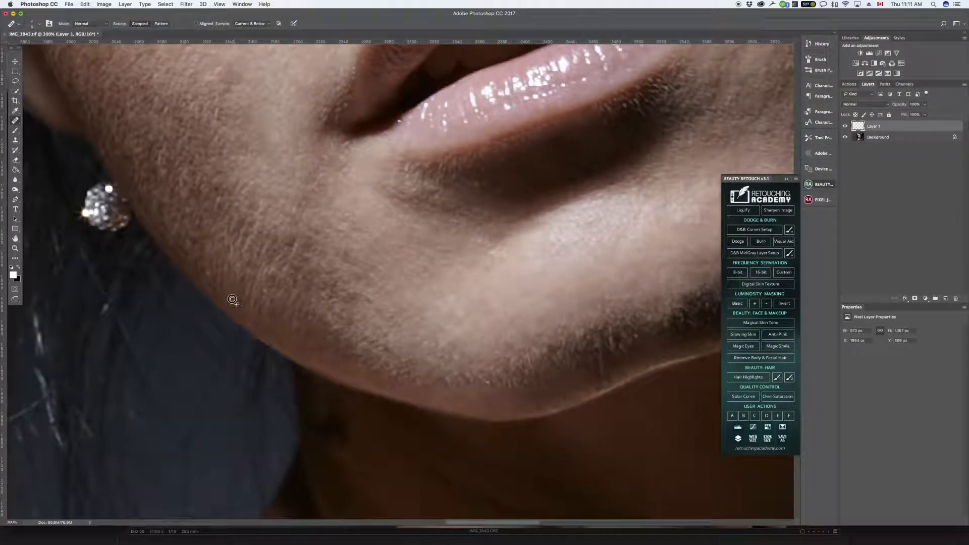
pyautogui.keyDown('alt'); pyautogui.click(230, 291); pyautogui.keyUp('alt')
pyautogui.keyDown('alt'); pyautogui.click(261, 300); pyautogui.keyUp('alt')
pyautogui.keyDown('alt'); pyautogui.click(266, 319); pyautogui.keyUp('alt')
pyautogui.keyDown('alt'); pyautogui.click(224, 296); pyautogui.keyUp('alt')
pyautogui.keyDown('alt'); pyautogui.click(188, 266); pyautogui.keyUp('alt')
pyautogui.moveTo(173, 240)
pyautogui.mouseDown()
pyautogui.moveTo(156, 239)
pyautogui.moveTo(134, 202)
pyautogui.mouseUp()
# Heal the fine hairs between the crystal-earring side of the jaw and the chin, resampling nearby skin.
pyautogui.keyDown('alt'); pyautogui.click(281, 263); pyautogui.keyUp('alt')
pyautogui.moveTo(272, 265); pyautogui.dragTo(286, 249)
pyautogui.keyDown('alt'); pyautogui.click(291, 272); pyautogui.keyUp('alt')
pyautogui.keyDown('alt'); pyautogui.click(313, 300); pyautogui.keyUp('alt')
pyautogui.moveTo(312, 313)
pyautogui.mouseDown()
pyautogui.moveTo(305, 309)
pyautogui.moveTo(349, 327)
pyautogui.moveTo(354, 319)
pyautogui.mouseUp()
pyautogui.keyDown('alt'); pyautogui.click(339, 323); pyautogui.keyUp('alt')
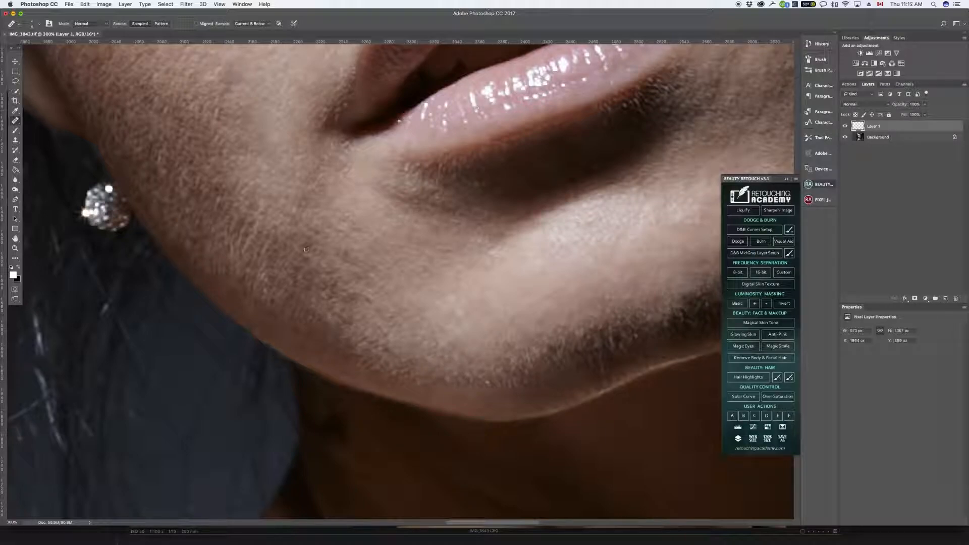
# Heal the fine hairs on the jaw between the crystal earring and the chin, resampling nearby skin and enlarging the brush.
pyautogui.keyDown('alt'); pyautogui.click(276, 269); pyautogui.keyUp('alt')
pyautogui.moveTo(266, 277); pyautogui.dragTo(263, 288)
pyautogui.keyDown('alt'); pyautogui.click(265, 278); pyautogui.keyUp('alt')
pyautogui.moveTo(259, 287); pyautogui.dragTo(255, 288)
pyautogui.press(']')
pyautogui.press(']')
pyautogui.press(']')
pyautogui.moveTo(258, 241)
pyautogui.mouseDown()
pyautogui.moveTo(247, 251)
pyautogui.moveTo(239, 238)
pyautogui.mouseUp()
# Heal the uneven skin texture on the lower cheek between the mouth corner and the crystal earring.
pyautogui.moveTo(256, 135); pyautogui.dragTo(314, 248)
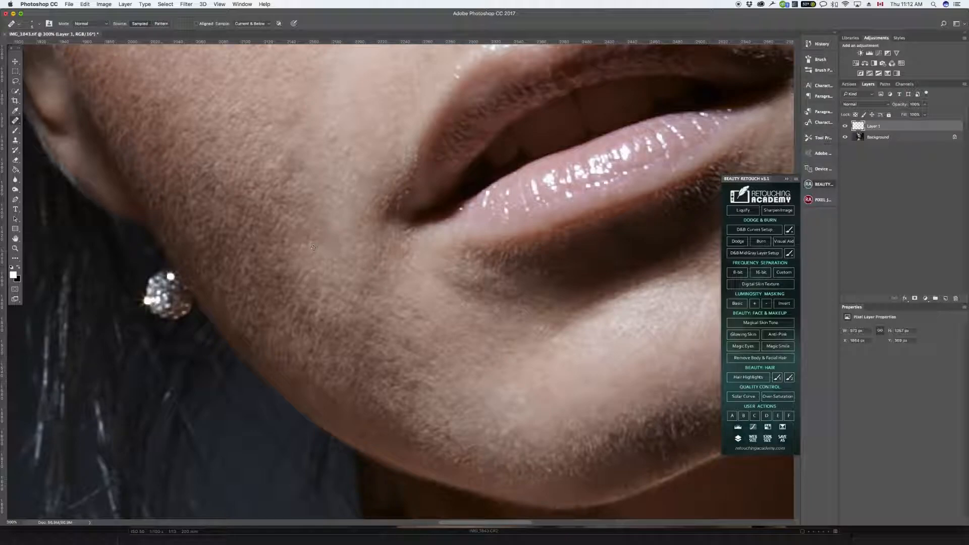
pyautogui.keyDown('alt'); pyautogui.click(282, 262); pyautogui.keyUp('alt')
pyautogui.moveTo(290, 239)
pyautogui.mouseDown()
pyautogui.moveTo(334, 220)
pyautogui.moveTo(351, 261)
pyautogui.mouseUp()
pyautogui.click(361, 271)
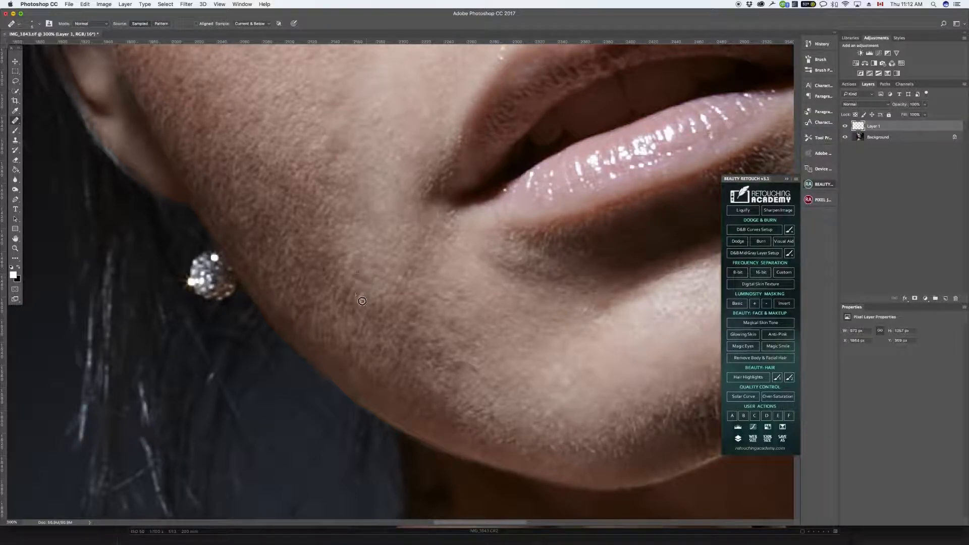
pyautogui.keyDown('alt'); pyautogui.click(349, 301); pyautogui.keyUp('alt')
# Heal the marks along the cheek edge beside the earlobe above the crystal earring, resampling adjacent skin.
pyautogui.moveTo(291, 164); pyautogui.dragTo(335, 265)
pyautogui.keyDown('alt'); pyautogui.click(243, 223); pyautogui.keyUp('alt')
pyautogui.moveTo(238, 215)
pyautogui.mouseDown()
pyautogui.moveTo(212, 245)
pyautogui.moveTo(216, 211)
pyautogui.moveTo(207, 223)
pyautogui.moveTo(219, 204)
pyautogui.moveTo(202, 220)
pyautogui.moveTo(194, 178)
pyautogui.moveTo(190, 185)
pyautogui.moveTo(198, 177)
pyautogui.moveTo(188, 205)
pyautogui.mouseUp()
pyautogui.keyDown('alt'); pyautogui.click(212, 246); pyautogui.keyUp('alt')
pyautogui.keyDown('alt'); pyautogui.click(211, 206); pyautogui.keyUp('alt')
pyautogui.keyDown('alt'); pyautogui.click(206, 206); pyautogui.keyUp('alt')
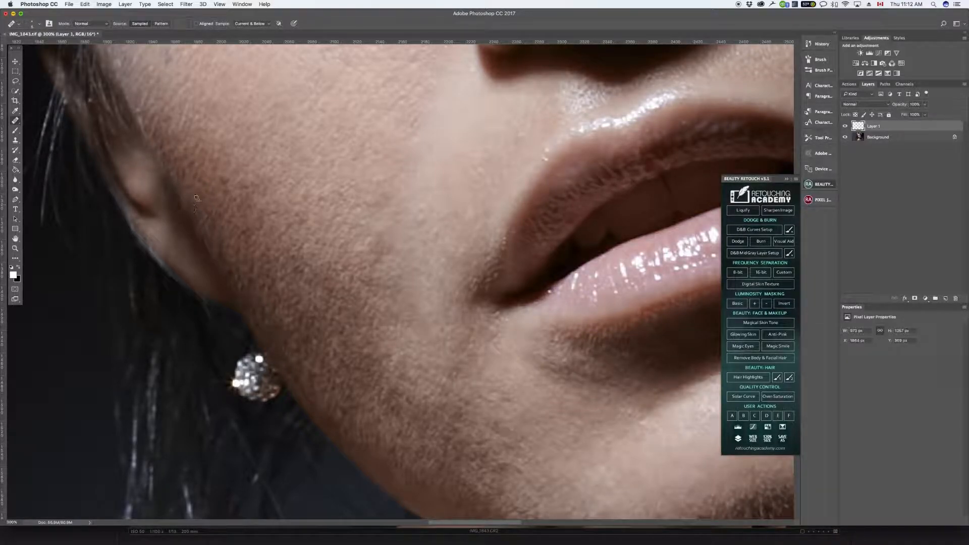
pyautogui.moveTo(155, 135); pyautogui.dragTo(135, 117)
pyautogui.keyDown('alt'); pyautogui.click(156, 143); pyautogui.keyUp('alt')
# Heal the dark mark on the upper cheek near the hairline on the crystal-earring side.
pyautogui.moveTo(187, 80); pyautogui.dragTo(240, 242)
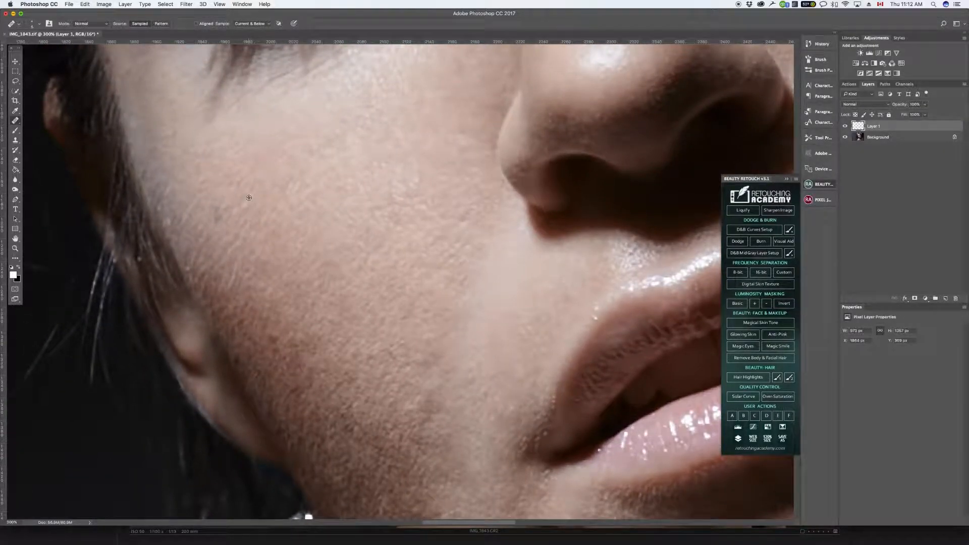
pyautogui.keyDown('alt'); pyautogui.click(243, 192); pyautogui.keyUp('alt')
pyautogui.keyDown('alt'); pyautogui.click(226, 212); pyautogui.keyUp('alt')
pyautogui.moveTo(217, 211); pyautogui.dragTo(217, 220)
# Heal a spot below the lower lashes on the crystal-earring side, and inspect the surrounding under-eye skin at 400%.
pyautogui.scroll(10, 346, 301)
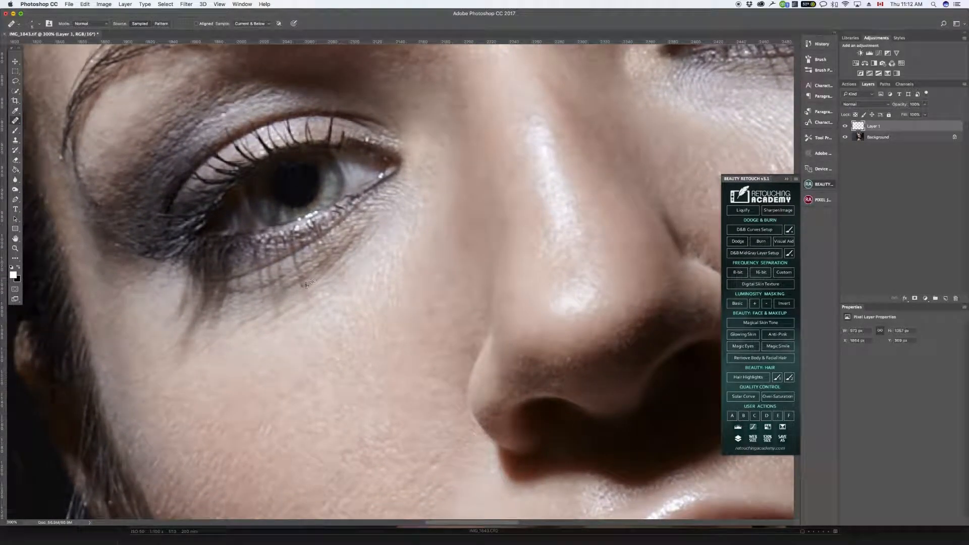
pyautogui.keyDown('alt'); pyautogui.click(297, 292); pyautogui.keyUp('alt')
pyautogui.click(296, 327)
pyautogui.press('super+equal')
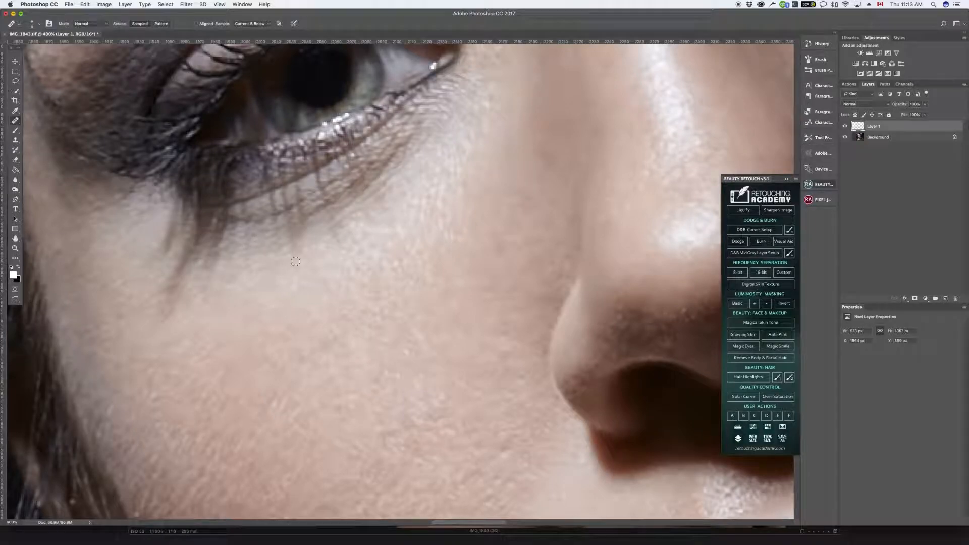
pyautogui.hscroll(-5, 309, 281)
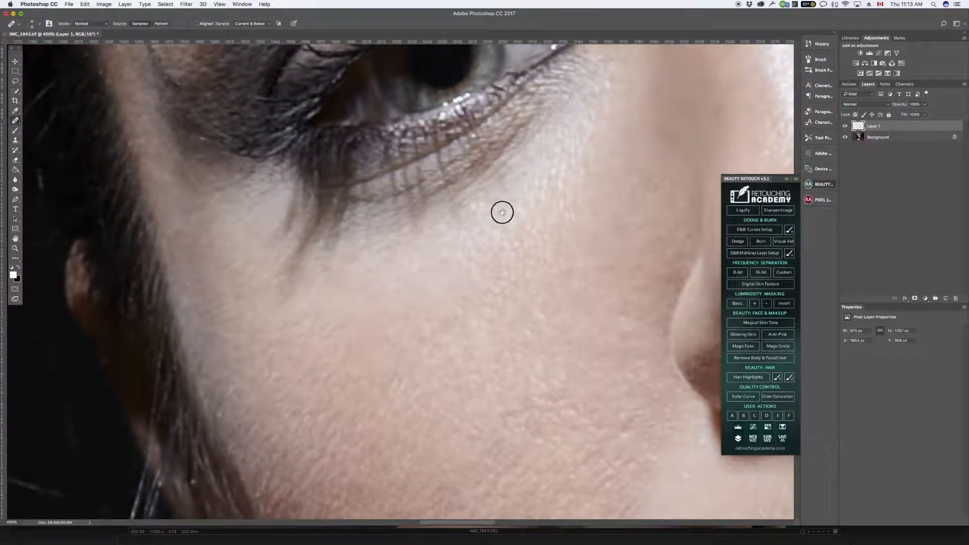
pyautogui.hscroll(5, 503, 212)
pyautogui.scroll(4, 502, 212)
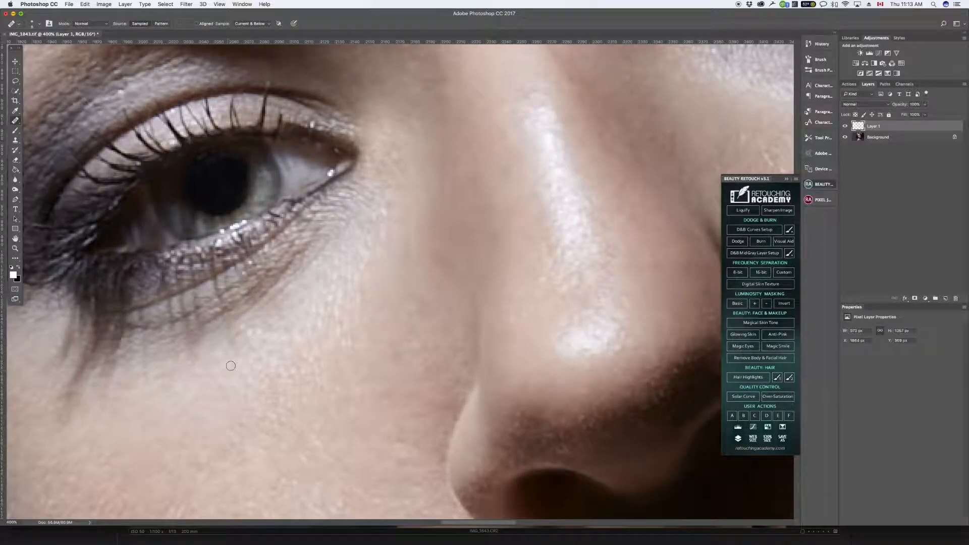
pyautogui.moveTo(267, 334); pyautogui.dragTo(418, 209)
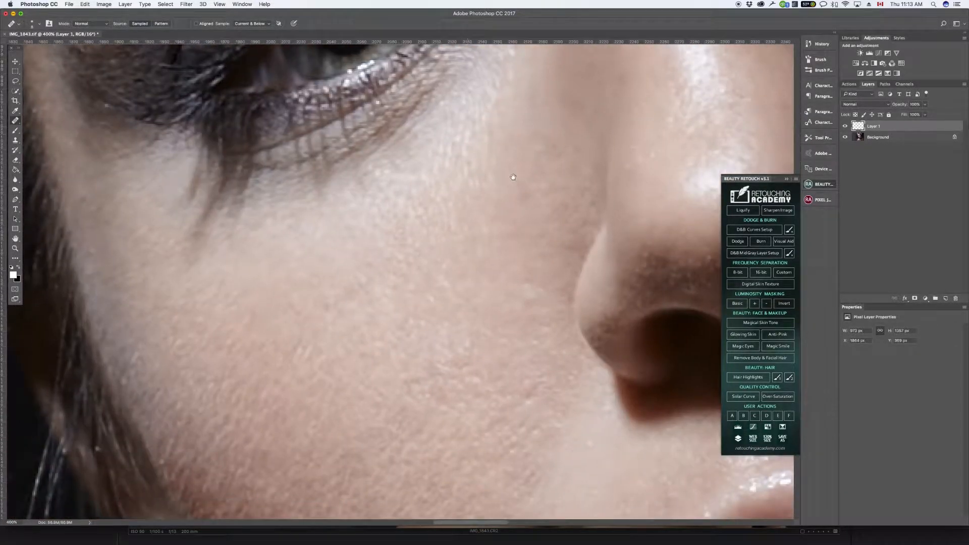
pyautogui.moveTo(547, 252); pyautogui.dragTo(202, 284)
pyautogui.hscroll(10, 202, 284)
# Heal the small marks under the shadow-side eye just below the lower lashes with a smaller brush.
pyautogui.moveTo(538, 327)
pyautogui.mouseDown()
pyautogui.moveTo(473, 307)
pyautogui.moveTo(458, 277)
pyautogui.mouseUp()
pyautogui.press('[')
pyautogui.press('[')
pyautogui.keyDown('alt'); pyautogui.click(400, 240); pyautogui.keyUp('alt')
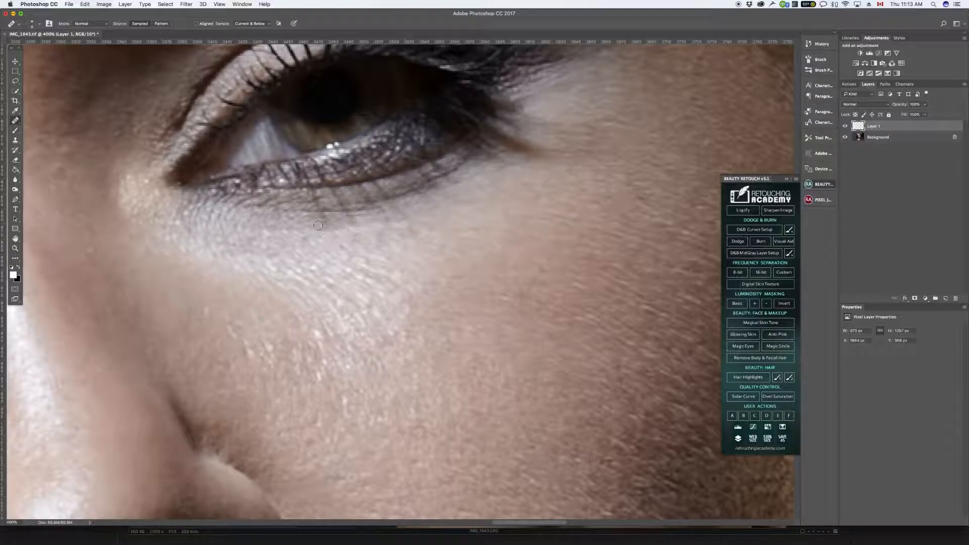
pyautogui.moveTo(391, 243); pyautogui.dragTo(319, 227)
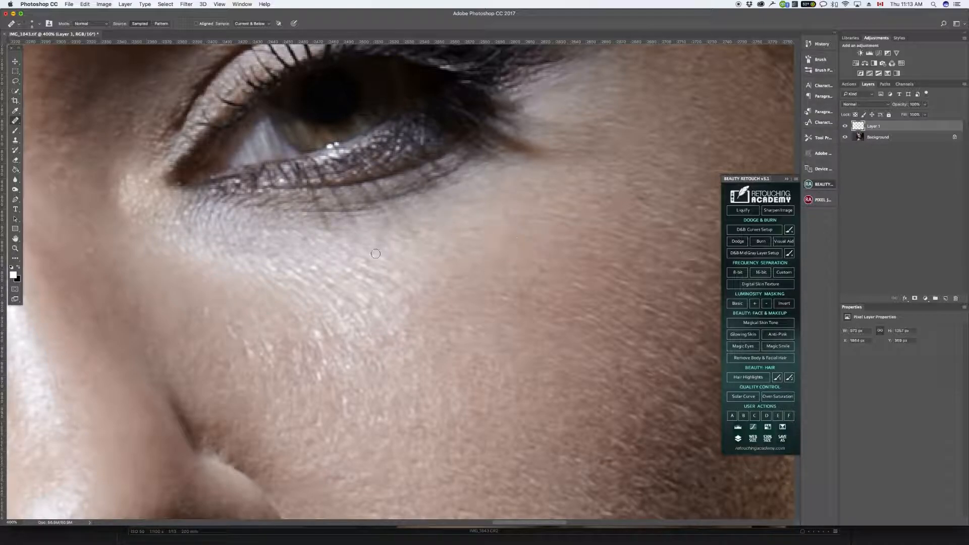
pyautogui.moveTo(247, 233); pyautogui.dragTo(323, 232)
pyautogui.moveTo(538, 285); pyautogui.dragTo(461, 287)
# Try large Healing Brush dabs on the forehead above the shadow-side eyebrow, undoing each one.
pyautogui.moveTo(431, 155); pyautogui.dragTo(566, 452)
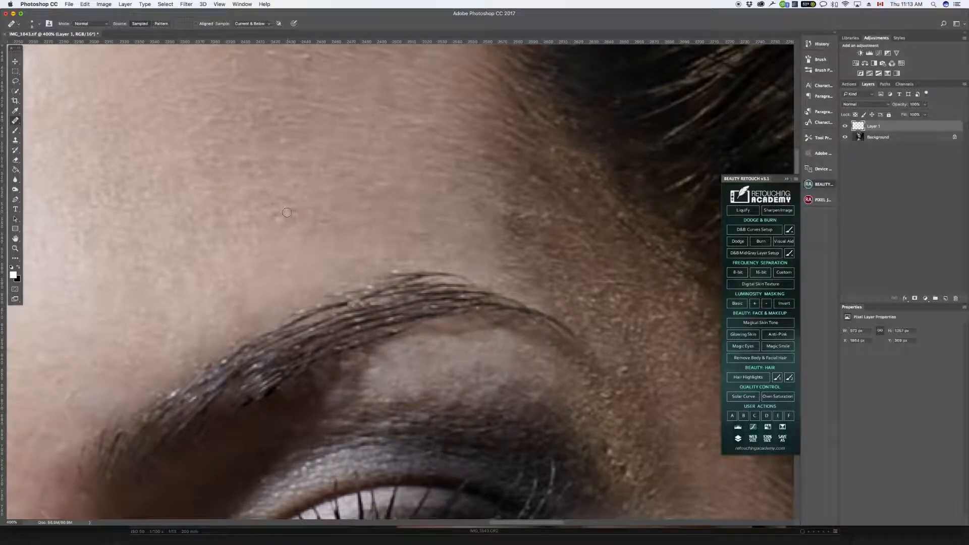
pyautogui.press(']')
pyautogui.press(']')
pyautogui.press(']')
pyautogui.press(']')
pyautogui.click(284, 196)
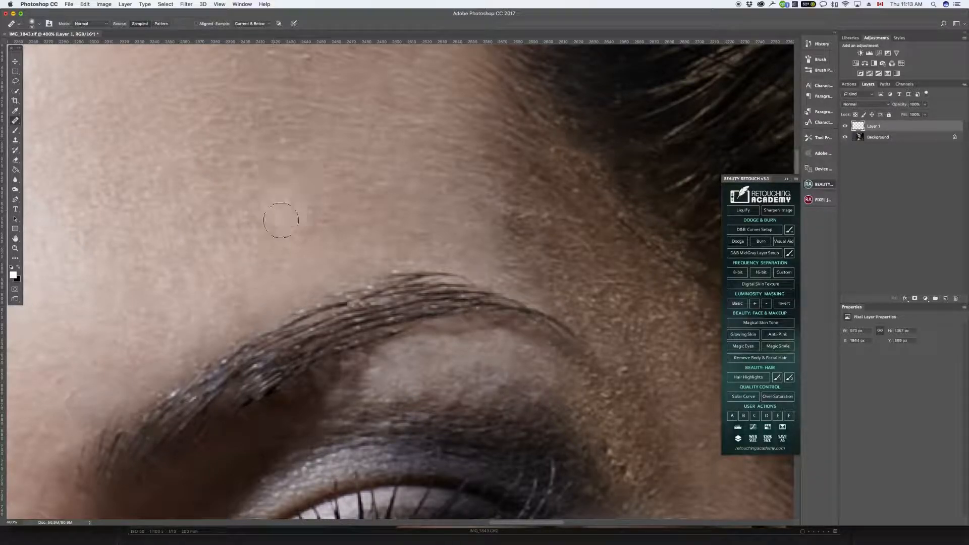
pyautogui.click(385, 133)
pyautogui.press('super+z')
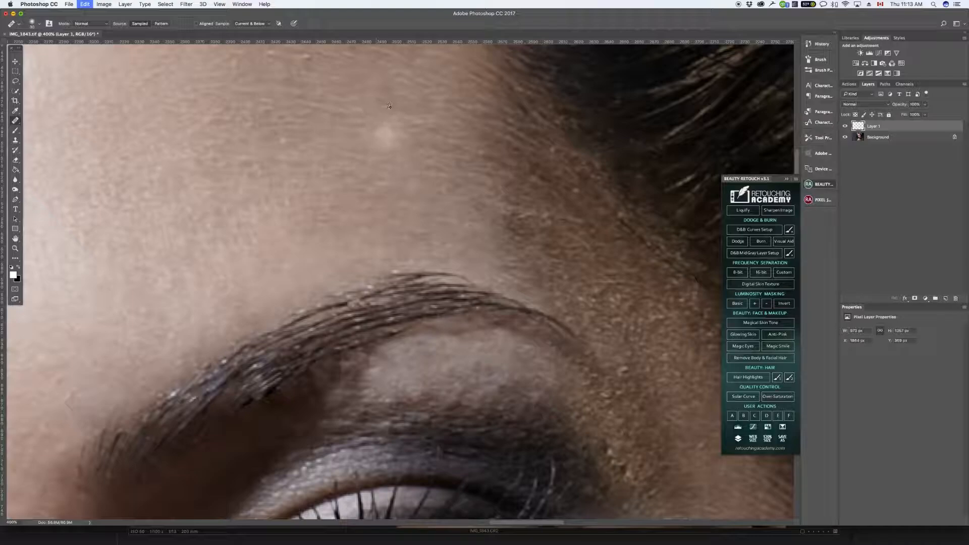
pyautogui.click(273, 212)
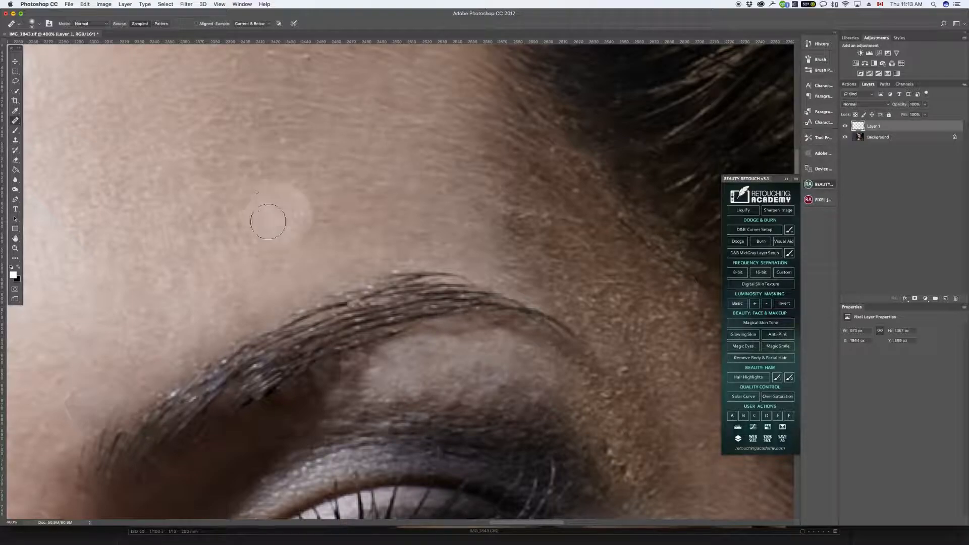
pyautogui.click(436, 116)
pyautogui.press('super+z')
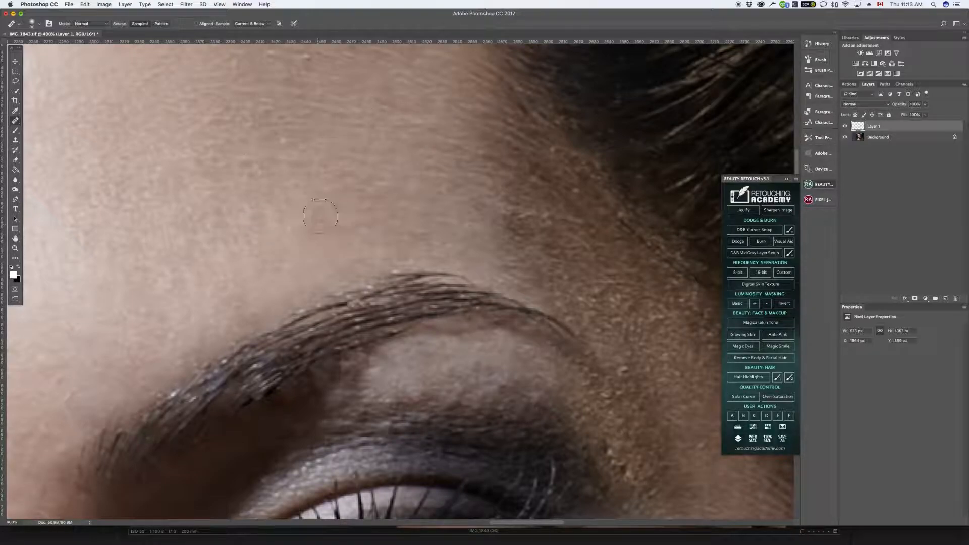
pyautogui.click(329, 106)
pyautogui.press('super+z')
# Heal the raised bumps on the forehead above the shadow-side eyebrow and a spot higher toward the hairline.
pyautogui.moveTo(381, 238); pyautogui.dragTo(363, 354)
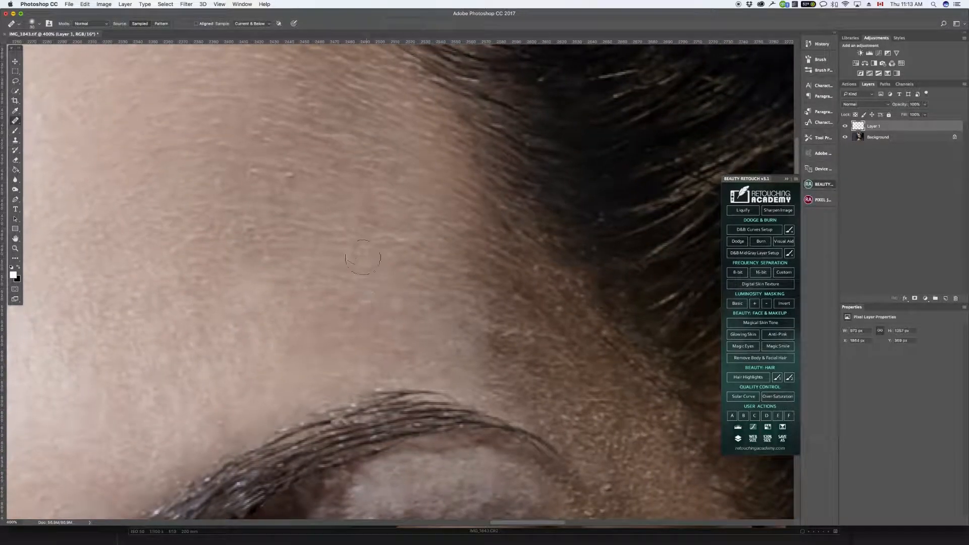
pyautogui.click(284, 181)
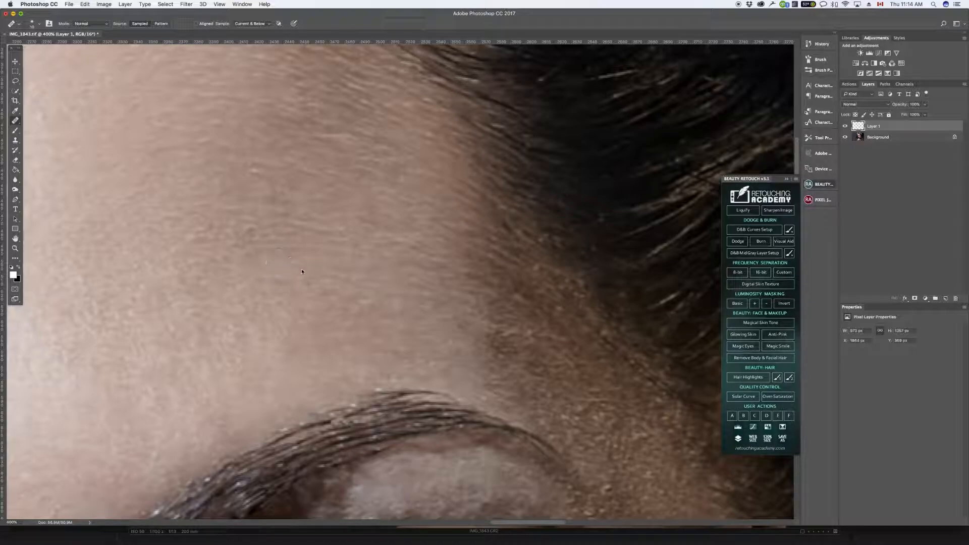
pyautogui.moveTo(266, 199)
pyautogui.mouseDown()
pyautogui.moveTo(375, 213)
pyautogui.moveTo(354, 275)
pyautogui.mouseUp()
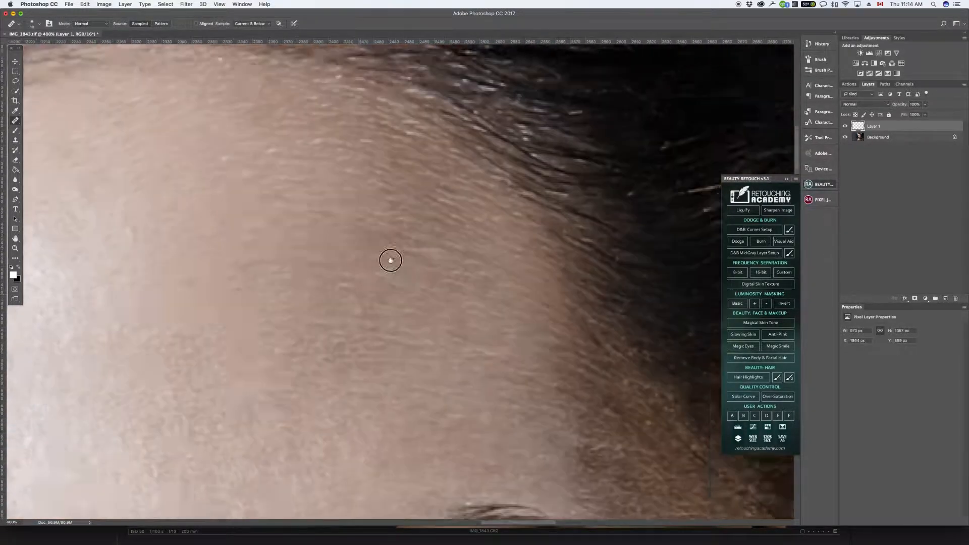
pyautogui.moveTo(394, 247); pyautogui.dragTo(338, 398)
pyautogui.keyDown('alt'); pyautogui.click(170, 288); pyautogui.keyUp('alt')
pyautogui.click(242, 292)
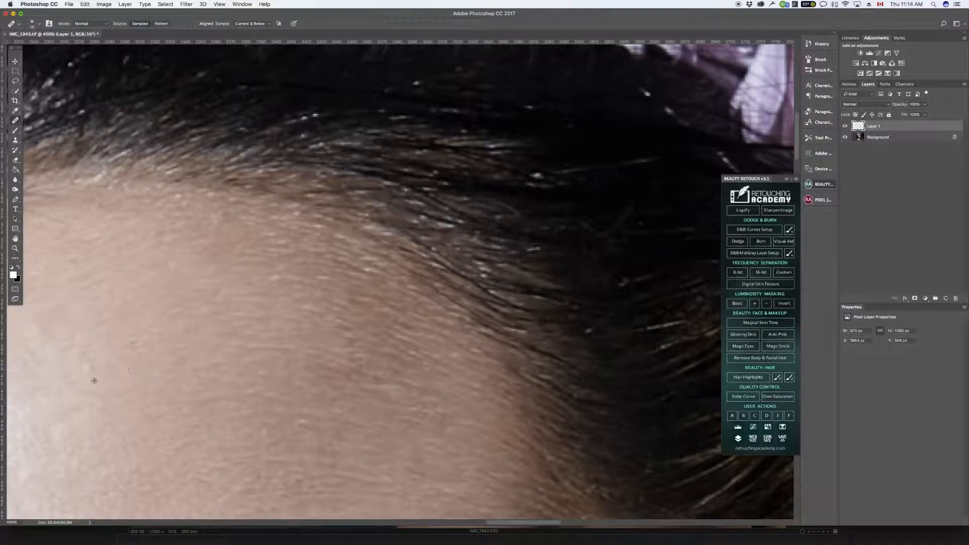
# Heal the small marks and fine hairs across the upper forehead below the hairline, resampling nearby skin.
pyautogui.moveTo(263, 302); pyautogui.dragTo(389, 110)
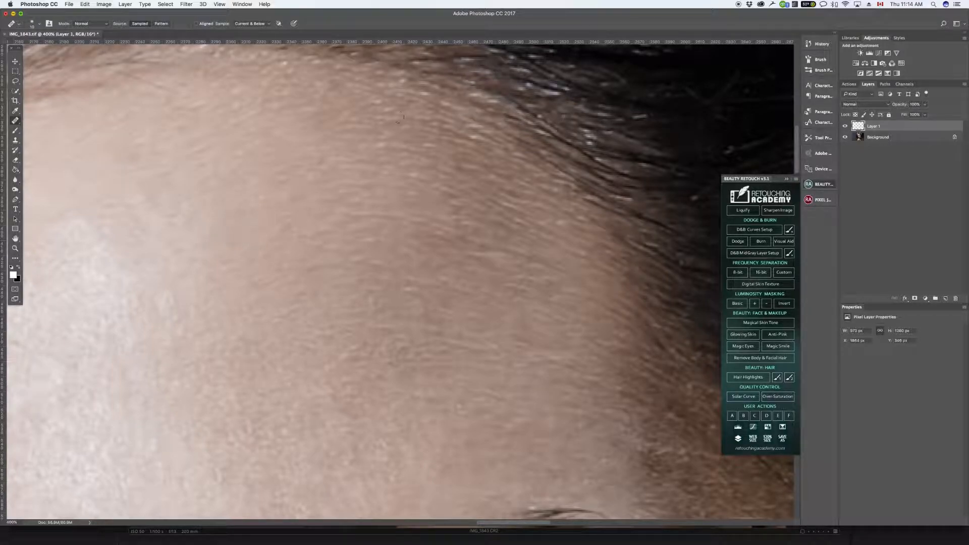
pyautogui.keyDown('alt'); pyautogui.click(329, 178); pyautogui.keyUp('alt')
pyautogui.click(316, 160)
pyautogui.moveTo(455, 191); pyautogui.dragTo(395, 272)
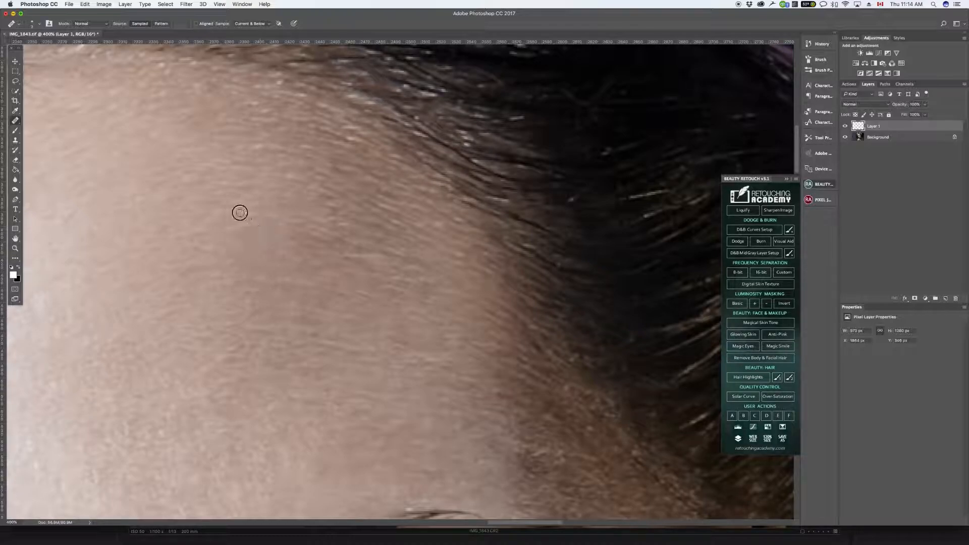
pyautogui.moveTo(255, 219); pyautogui.dragTo(299, 219)
pyautogui.keyDown('alt'); pyautogui.click(298, 219); pyautogui.keyUp('alt')
pyautogui.moveTo(328, 232); pyautogui.dragTo(315, 228)
pyautogui.keyDown('alt'); pyautogui.click(283, 224); pyautogui.keyUp('alt')
# Heal the light hairs on the forehead beside the shadow-side temple hairline, resampling skin often.
pyautogui.keyDown('alt'); pyautogui.click(349, 270); pyautogui.keyUp('alt')
pyautogui.moveTo(371, 279)
pyautogui.mouseDown()
pyautogui.moveTo(418, 296)
pyautogui.moveTo(406, 287)
pyautogui.moveTo(424, 286)
pyautogui.moveTo(400, 277)
pyautogui.moveTo(430, 283)
pyautogui.moveTo(421, 281)
pyautogui.moveTo(460, 298)
pyautogui.moveTo(448, 275)
pyautogui.moveTo(452, 284)
pyautogui.moveTo(424, 276)
pyautogui.moveTo(432, 271)
pyautogui.mouseUp()
pyautogui.keyDown('alt'); pyautogui.click(402, 297); pyautogui.keyUp('alt')
pyautogui.keyDown('alt'); pyautogui.click(423, 287); pyautogui.keyUp('alt')
pyautogui.keyDown('alt'); pyautogui.click(451, 284); pyautogui.keyUp('alt')
pyautogui.keyDown('alt'); pyautogui.click(434, 274); pyautogui.keyUp('alt')
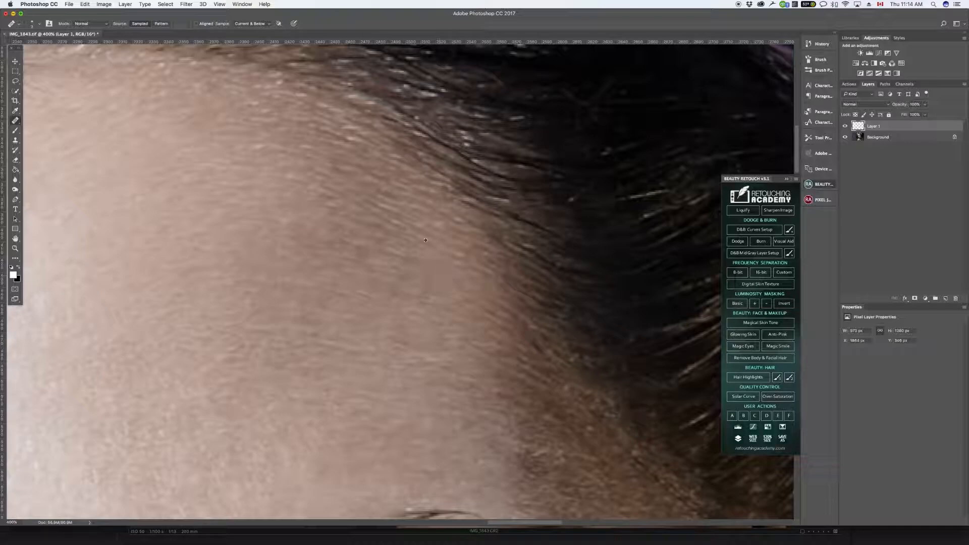
pyautogui.keyDown('alt'); pyautogui.click(313, 196); pyautogui.keyUp('alt')
pyautogui.moveTo(303, 205); pyautogui.dragTo(317, 192)
pyautogui.moveTo(453, 244); pyautogui.dragTo(431, 177)
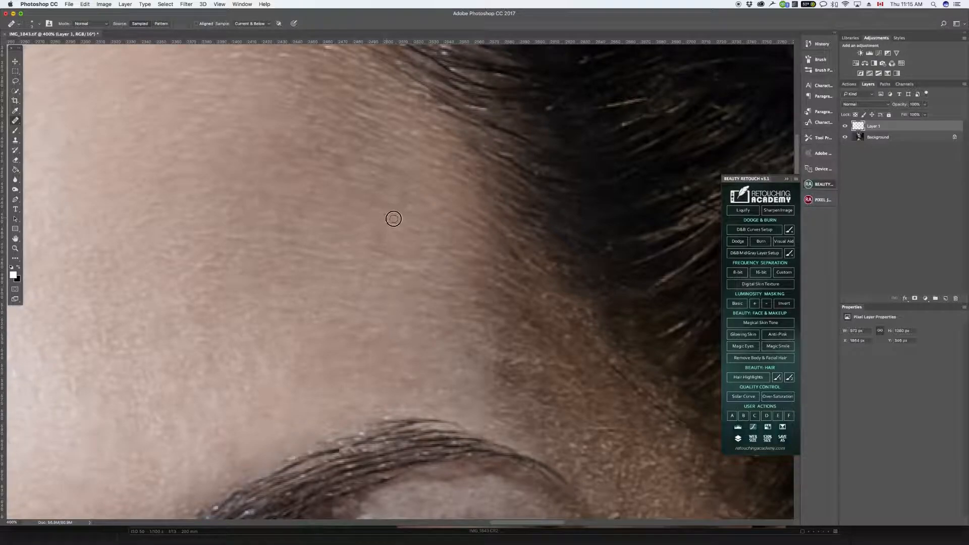
pyautogui.click(406, 242)
pyautogui.keyDown('alt'); pyautogui.click(418, 227); pyautogui.keyUp('alt')
# Move down to the shadow-side temple and heal the bright makeup flecks next to the hairline.
pyautogui.moveTo(438, 271); pyautogui.dragTo(344, 130)
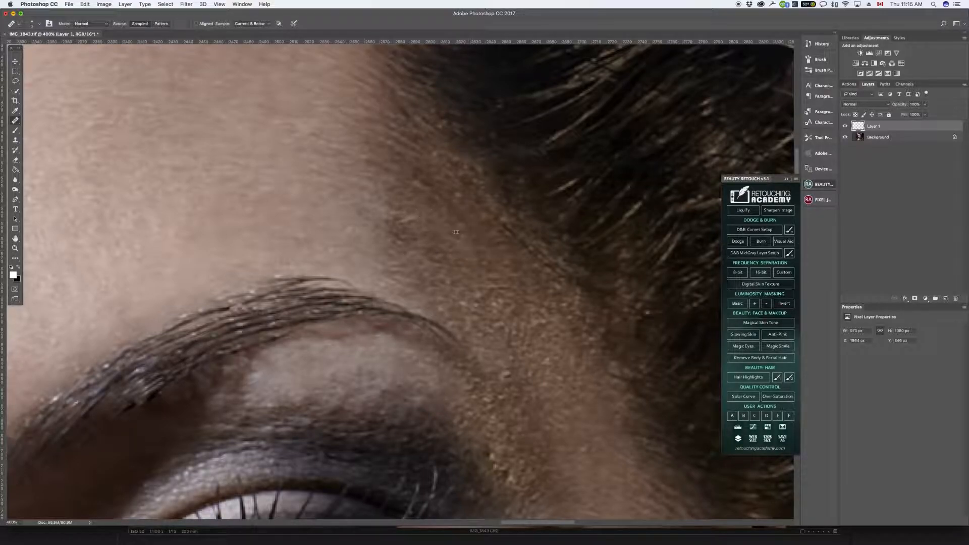
pyautogui.press(']')
pyautogui.press(']')
pyautogui.press('[')
pyautogui.press('[')
pyautogui.moveTo(490, 230); pyautogui.dragTo(420, 151)
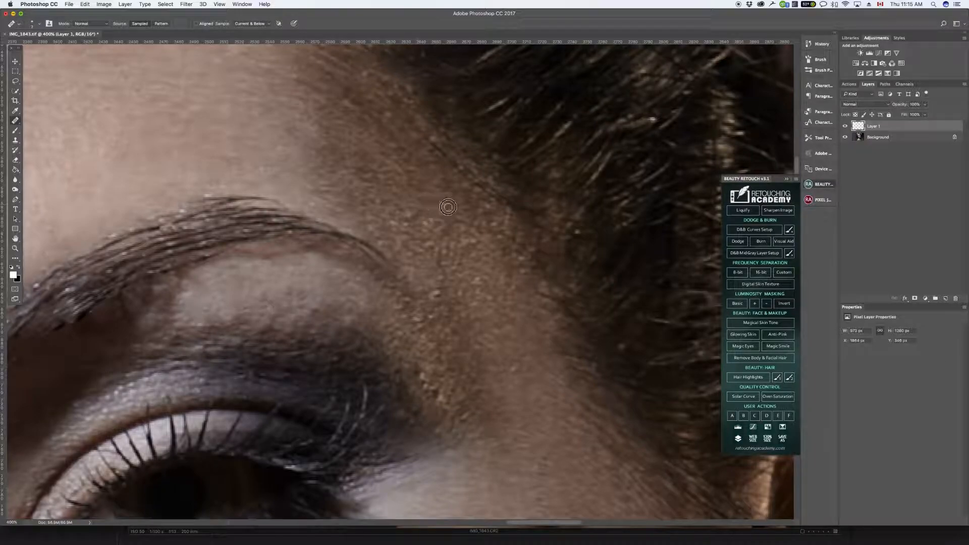
pyautogui.moveTo(484, 241); pyautogui.dragTo(400, 191)
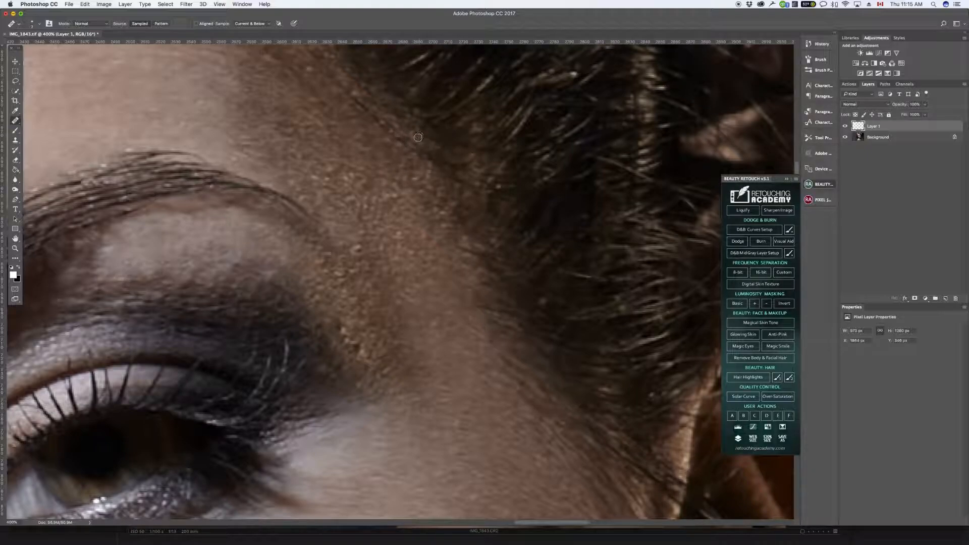
pyautogui.keyDown('alt'); pyautogui.click(415, 185); pyautogui.keyUp('alt')
pyautogui.moveTo(419, 204); pyautogui.dragTo(414, 220)
# Try healing the flecks at the very edge of the temple hair, and step back through those strokes.
pyautogui.keyDown('alt'); pyautogui.click(423, 176); pyautogui.keyUp('alt')
pyautogui.click(432, 171)
pyautogui.keyDown('alt'); pyautogui.click(421, 180); pyautogui.keyUp('alt')
pyautogui.click(436, 161)
pyautogui.press('alt+super+z')
pyautogui.press('alt+super+z')
# Heal the bright flecks across the middle of the shadow-side temple from freshly sampled skin.
pyautogui.keyDown('alt'); pyautogui.click(454, 248); pyautogui.keyUp('alt')
pyautogui.moveTo(441, 228); pyautogui.dragTo(443, 236)
pyautogui.keyDown('alt'); pyautogui.click(385, 206); pyautogui.keyUp('alt')
pyautogui.moveTo(400, 201)
pyautogui.mouseDown()
pyautogui.moveTo(386, 219)
pyautogui.moveTo(402, 225)
pyautogui.moveTo(328, 150)
pyautogui.moveTo(326, 180)
pyautogui.moveTo(312, 174)
pyautogui.moveTo(325, 183)
pyautogui.moveTo(336, 172)
pyautogui.moveTo(327, 147)
pyautogui.moveTo(308, 195)
pyautogui.moveTo(288, 181)
pyautogui.moveTo(298, 194)
pyautogui.moveTo(311, 180)
pyautogui.moveTo(327, 194)
pyautogui.moveTo(318, 201)
pyautogui.moveTo(344, 196)
pyautogui.moveTo(363, 214)
pyautogui.mouseUp()
pyautogui.keyDown('alt'); pyautogui.click(417, 190); pyautogui.keyUp('alt')
# Heal the glittery makeup flecks on the temple from the eyebrow tail down toward the outer eye.
pyautogui.keyDown('alt'); pyautogui.click(327, 168); pyautogui.keyUp('alt')
pyautogui.keyDown('alt'); pyautogui.click(334, 169); pyautogui.keyUp('alt')
pyautogui.keyDown('alt'); pyautogui.click(328, 195); pyautogui.keyUp('alt')
pyautogui.keyDown('alt'); pyautogui.click(369, 194); pyautogui.keyUp('alt')
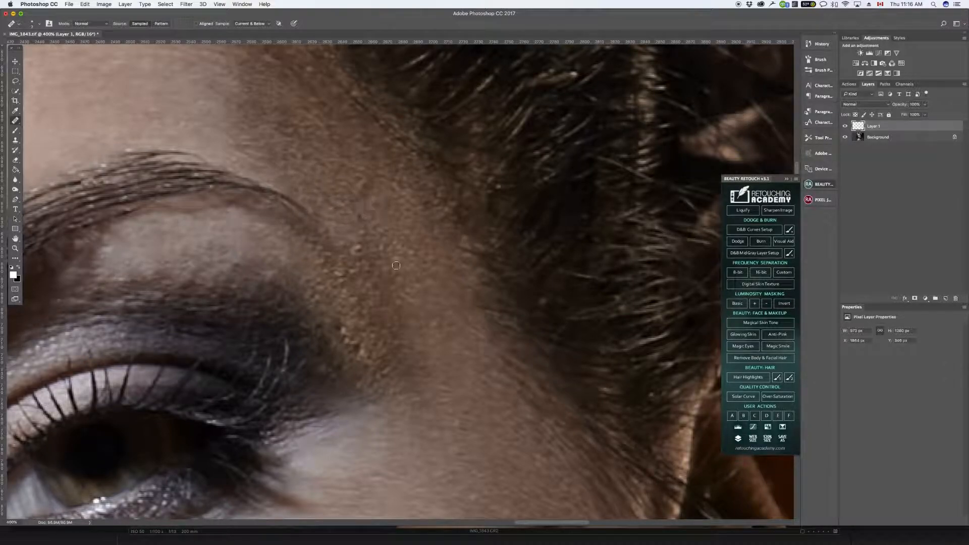
pyautogui.moveTo(373, 249)
pyautogui.mouseDown()
pyautogui.moveTo(365, 233)
pyautogui.moveTo(425, 277)
pyautogui.moveTo(414, 246)
pyautogui.moveTo(416, 257)
pyautogui.moveTo(395, 239)
pyautogui.mouseUp()
pyautogui.moveTo(400, 286)
pyautogui.mouseDown()
pyautogui.moveTo(424, 288)
pyautogui.moveTo(434, 266)
pyautogui.mouseUp()
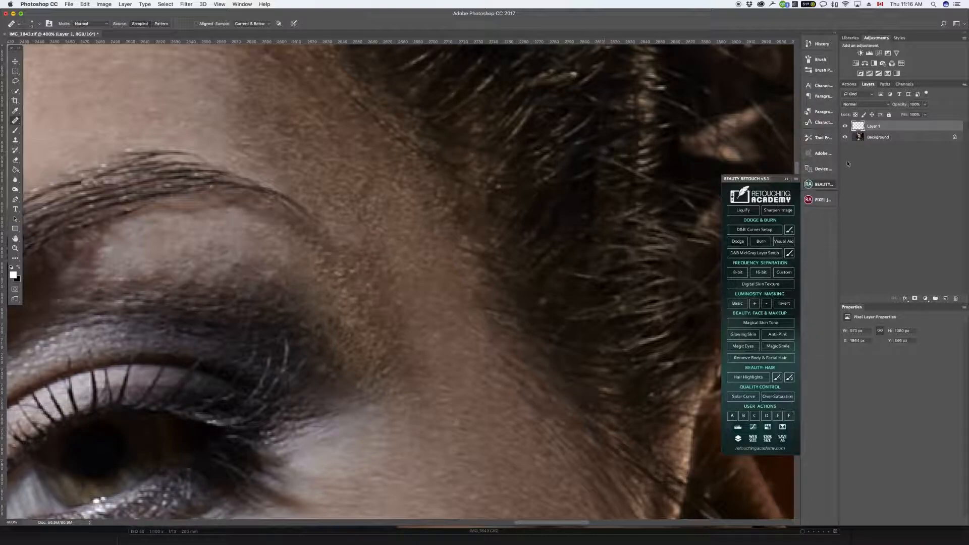
# Compare the temple before and after healing by toggling the visibility of Layer 1.
pyautogui.click(846, 127)
pyautogui.click(847, 126)
pyautogui.click(848, 127)
pyautogui.click(848, 127)
pyautogui.click(848, 127)
pyautogui.click(849, 127)
pyautogui.click(848, 127)
pyautogui.click(848, 128)
# Heal the gold flecks between the eyebrow tail and the outer eyeshadow, and compare with Layer 1 hidden and shown.
pyautogui.keyDown('alt'); pyautogui.click(309, 259); pyautogui.keyUp('alt')
pyautogui.moveTo(322, 249)
pyautogui.mouseDown()
pyautogui.moveTo(336, 269)
pyautogui.moveTo(325, 256)
pyautogui.moveTo(307, 267)
pyautogui.moveTo(329, 278)
pyautogui.mouseUp()
pyautogui.moveTo(356, 298); pyautogui.dragTo(353, 308)
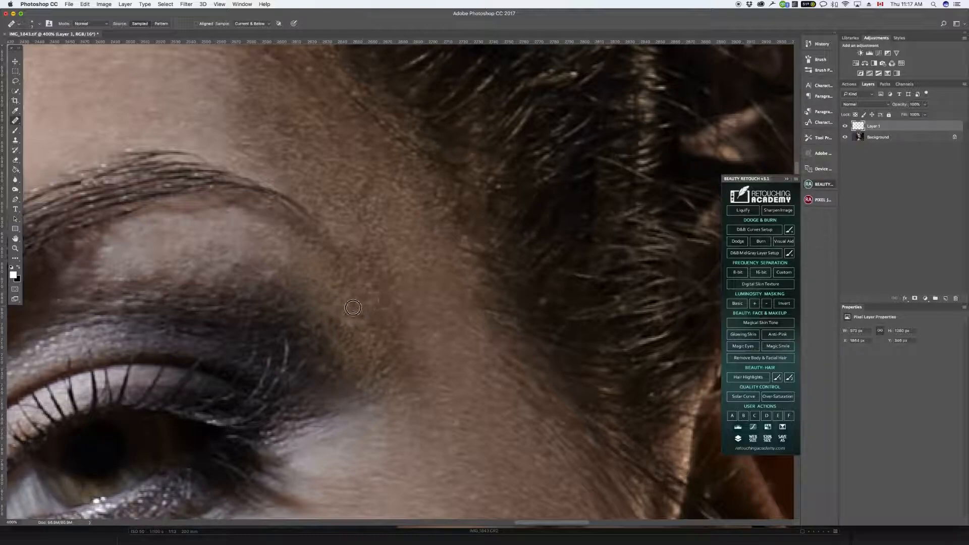
pyautogui.moveTo(353, 318); pyautogui.dragTo(341, 324)
pyautogui.click(845, 127)
pyautogui.click(844, 127)
pyautogui.click(844, 127)
# Heal the remaining flecks beyond the outer eyeshadow edge on the shadow-side temple.
pyautogui.moveTo(384, 376)
pyautogui.mouseDown()
pyautogui.moveTo(473, 321)
pyautogui.moveTo(421, 390)
pyautogui.moveTo(398, 402)
pyautogui.mouseUp()
pyautogui.hscroll(5, 478, 321)
pyautogui.scroll(-2, 478, 320)
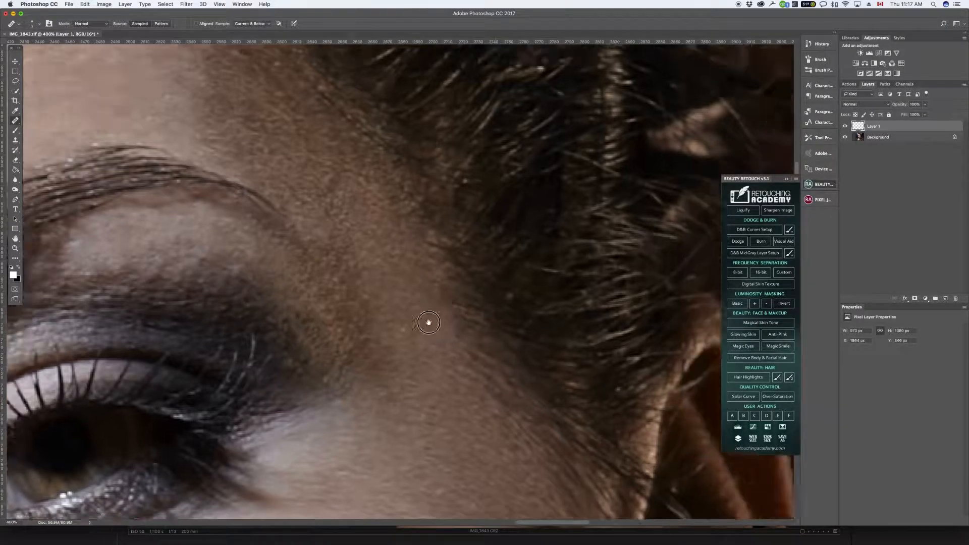
pyautogui.click(346, 299)
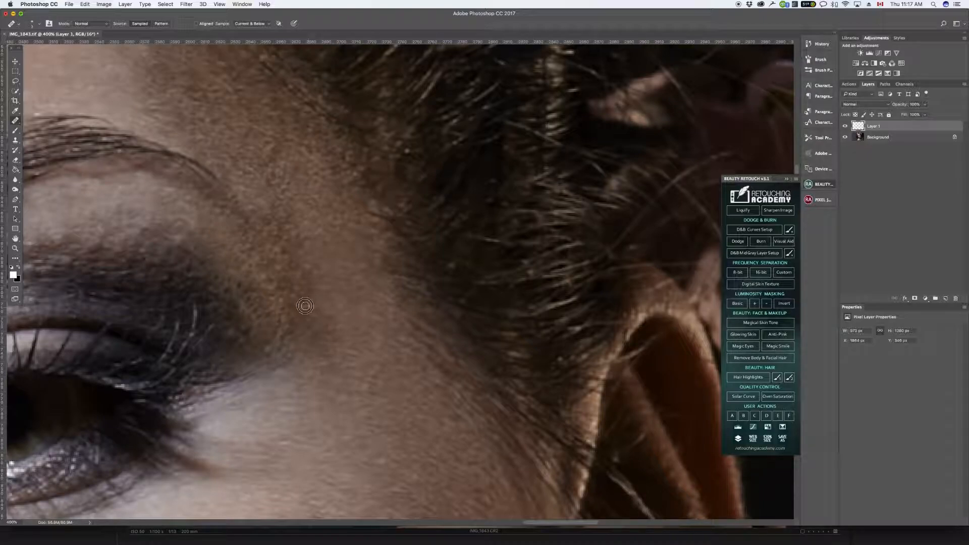
# Zoom out to 50% and compare the whole face before and after by toggling the visibility of Layer 1.
pyautogui.press('super+minus')
pyautogui.press('super+minus')
pyautogui.press('super+minus')
pyautogui.press('super+minus')
pyautogui.press('super+minus')
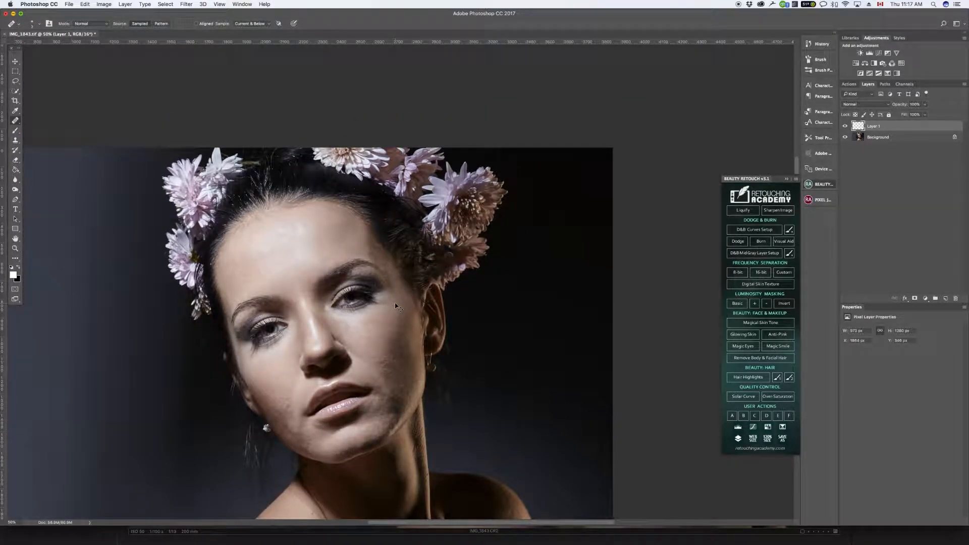
pyautogui.click(845, 126)
pyautogui.click(845, 127)
pyautogui.click(846, 127)
pyautogui.click(846, 128)
pyautogui.click(846, 128)
pyautogui.click(847, 128)
pyautogui.click(846, 128)
pyautogui.click(845, 129)
# Zoom in to 300% and heal the marks on the upper cheek below the shadow-side eye from sampled skin.
pyautogui.press('super+plus')
pyautogui.press('super+plus')
pyautogui.press('super+plus')
pyautogui.press('super+plus')
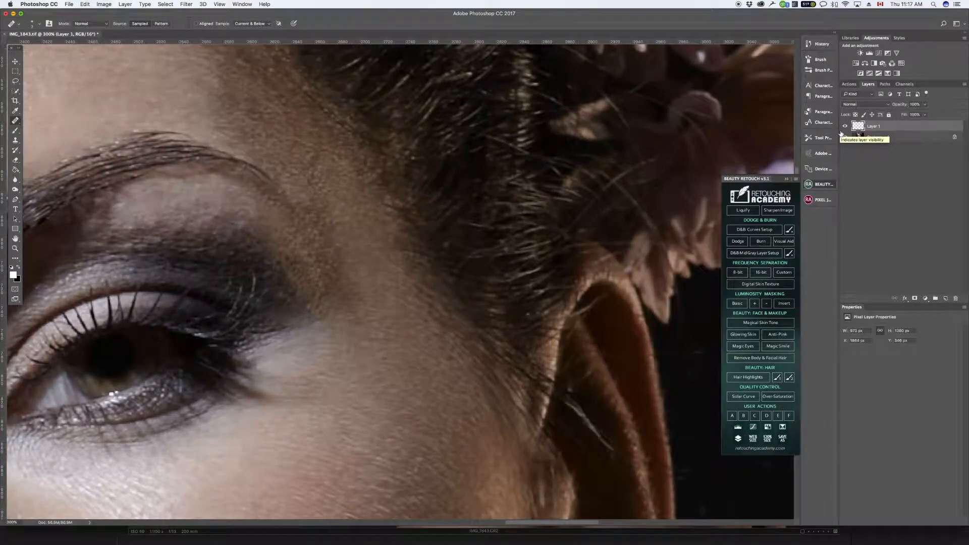
pyautogui.moveTo(366, 407)
pyautogui.mouseDown()
pyautogui.moveTo(394, 227)
pyautogui.moveTo(461, 182)
pyautogui.mouseUp()
pyautogui.keyDown('alt'); pyautogui.click(280, 266); pyautogui.keyUp('alt')
pyautogui.moveTo(239, 280)
pyautogui.mouseDown()
pyautogui.moveTo(225, 255)
pyautogui.moveTo(270, 286)
pyautogui.moveTo(203, 270)
pyautogui.moveTo(260, 318)
pyautogui.moveTo(275, 318)
pyautogui.mouseUp()
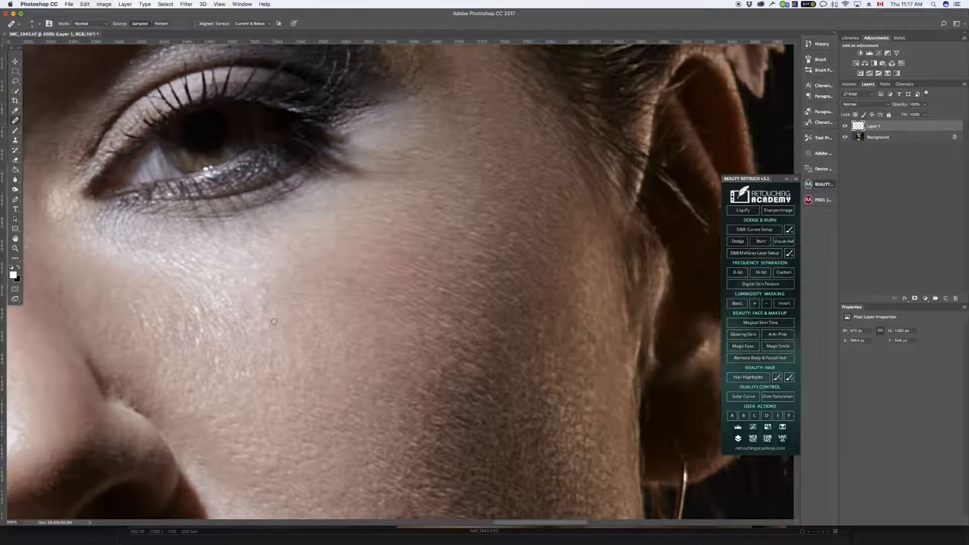
# Zoom out to 50% and compare the portrait before and after by toggling the visibility of Layer 1.
pyautogui.scroll(-6, 276, 325)
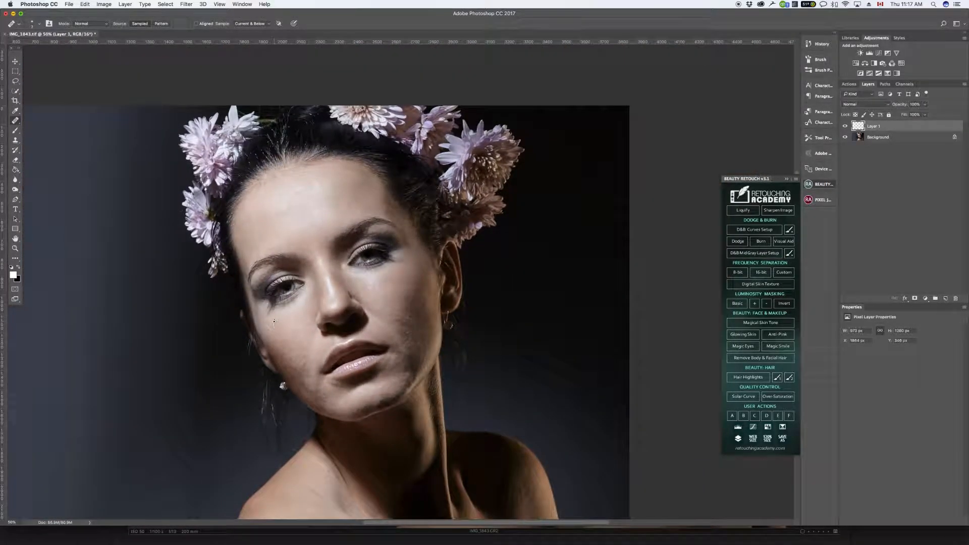
pyautogui.click(845, 126)
pyautogui.click(847, 128)
pyautogui.click(846, 128)
pyautogui.click(846, 129)
pyautogui.moveTo(472, 251); pyautogui.dragTo(444, 282)
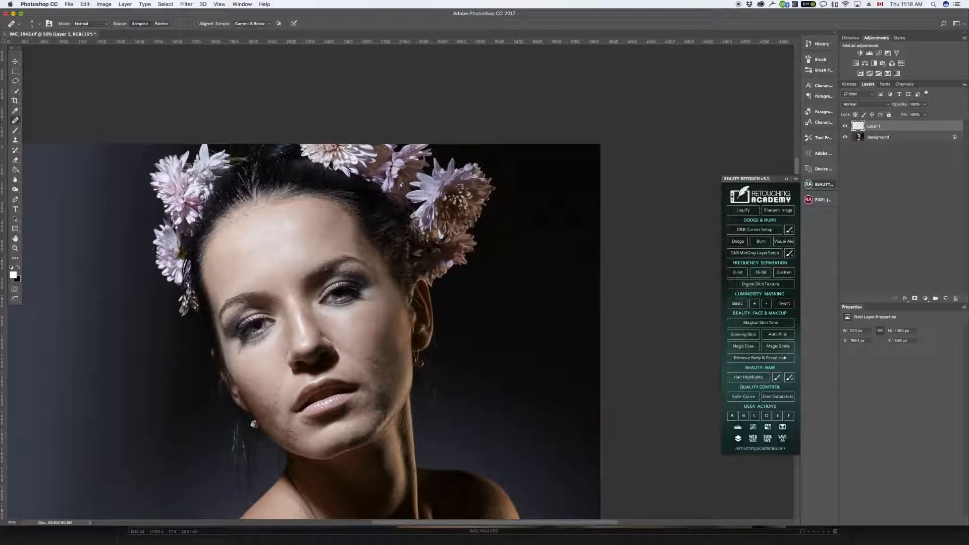
# Zoom in to 200% on the chin and heal the marks on its underside and along the shadow-side jaw.
pyautogui.press('super+plus')
pyautogui.press('super+plus')
pyautogui.press('super+plus')
pyautogui.moveTo(404, 452); pyautogui.dragTo(577, 61)
pyautogui.moveTo(344, 423); pyautogui.dragTo(465, 201)
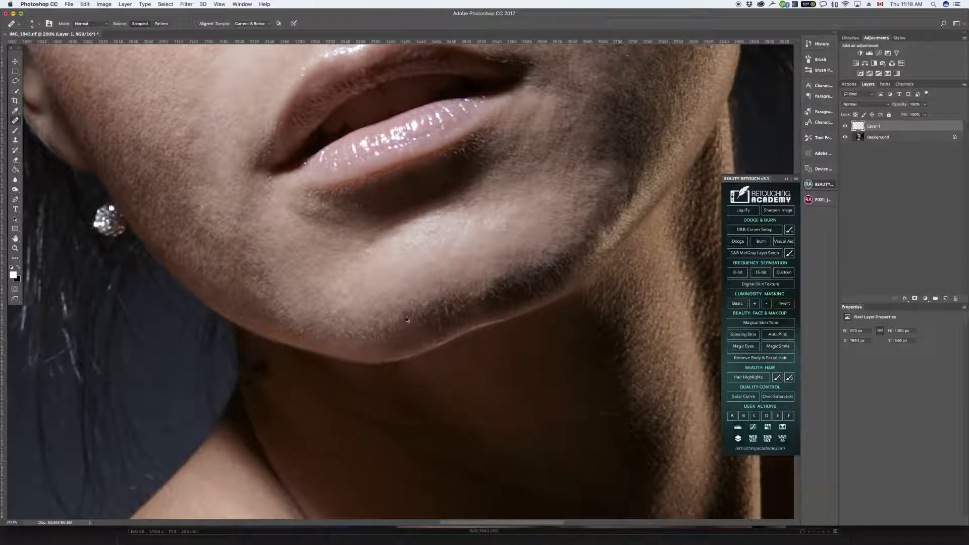
pyautogui.moveTo(438, 331); pyautogui.dragTo(429, 325)
pyautogui.moveTo(577, 252); pyautogui.dragTo(450, 319)
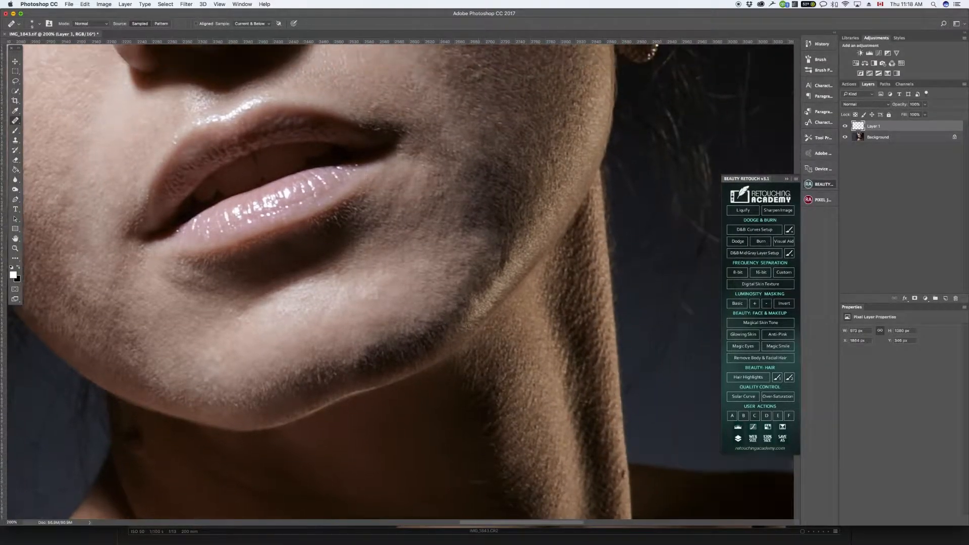
pyautogui.click(374, 355)
pyautogui.keyDown('alt'); pyautogui.click(502, 276); pyautogui.keyUp('alt')
pyautogui.moveTo(511, 260); pyautogui.dragTo(510, 251)
# Heal the fine hairs and uneven patches along the lower edge of the chin, resampling nearby skin for each stroke.
pyautogui.keyDown('alt'); pyautogui.click(319, 389); pyautogui.keyUp('alt')
pyautogui.moveTo(319, 373)
pyautogui.mouseDown()
pyautogui.moveTo(343, 395)
pyautogui.moveTo(341, 378)
pyautogui.moveTo(324, 383)
pyautogui.moveTo(320, 371)
pyautogui.moveTo(353, 378)
pyautogui.mouseUp()
pyautogui.keyDown('alt'); pyautogui.click(323, 378); pyautogui.keyUp('alt')
pyautogui.keyDown('alt'); pyautogui.click(332, 379); pyautogui.keyUp('alt')
pyautogui.keyDown('alt'); pyautogui.click(327, 386); pyautogui.keyUp('alt')
pyautogui.keyDown('alt'); pyautogui.click(316, 385); pyautogui.keyUp('alt')
pyautogui.keyDown('alt'); pyautogui.click(331, 372); pyautogui.keyUp('alt')
pyautogui.keyDown('alt'); pyautogui.click(343, 360); pyautogui.keyUp('alt')
pyautogui.keyDown('alt'); pyautogui.click(309, 384); pyautogui.keyUp('alt')
pyautogui.moveTo(315, 375); pyautogui.dragTo(313, 397)
# Heal the small marks beside the shadow-side corner of the upper lip.
pyautogui.moveTo(364, 314); pyautogui.dragTo(497, 260)
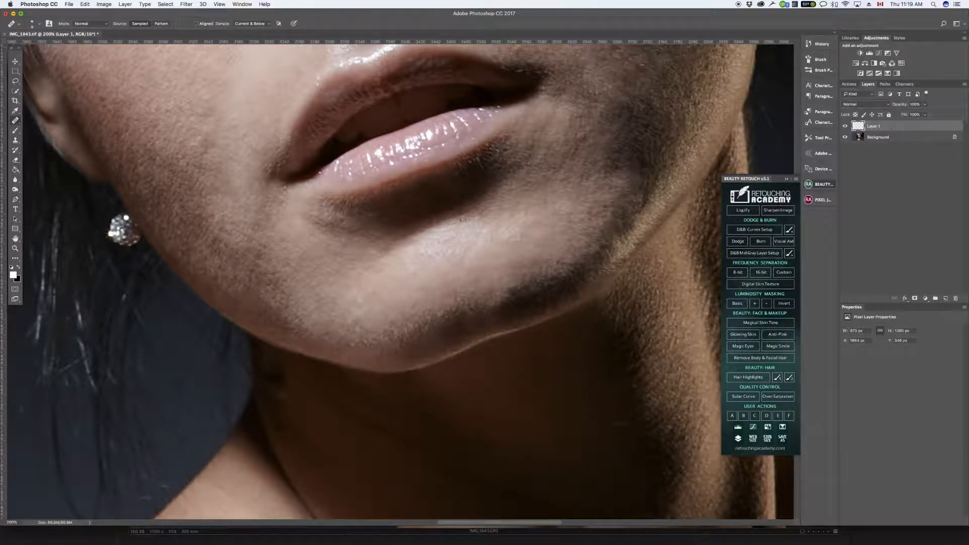
pyautogui.scroll(5, 576, 197)
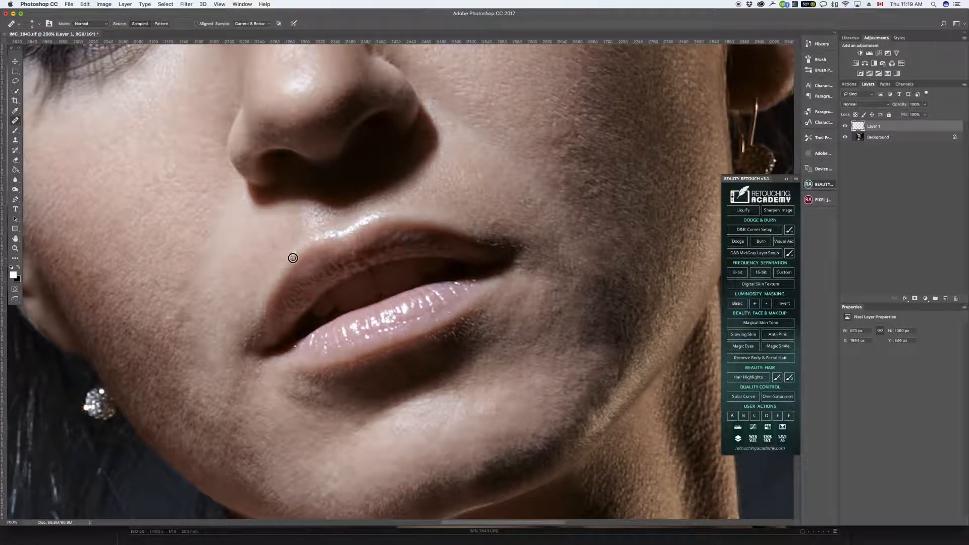
pyautogui.scroll(2, 603, 182)
pyautogui.hscroll(1, 603, 181)
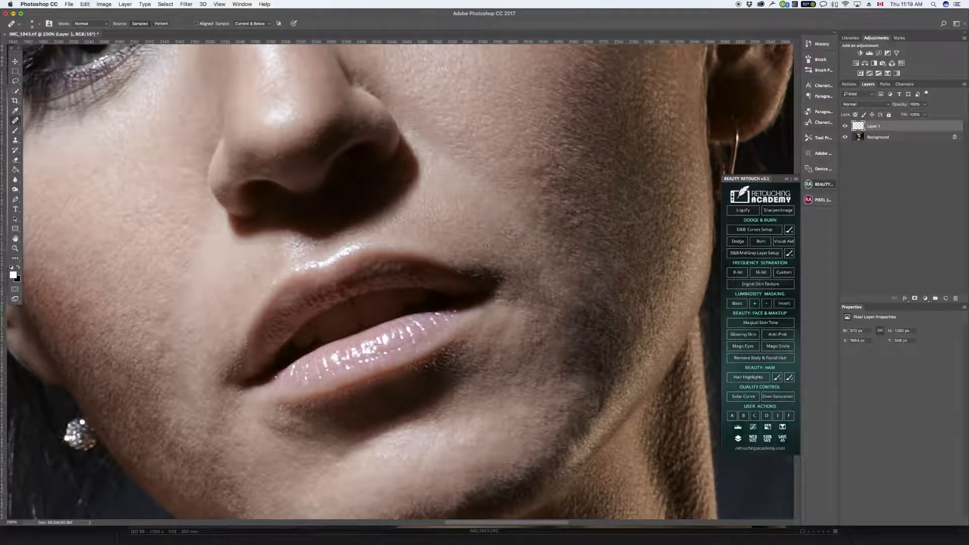
pyautogui.scroll(-2, 507, 202)
pyautogui.hscroll(-1, 506, 202)
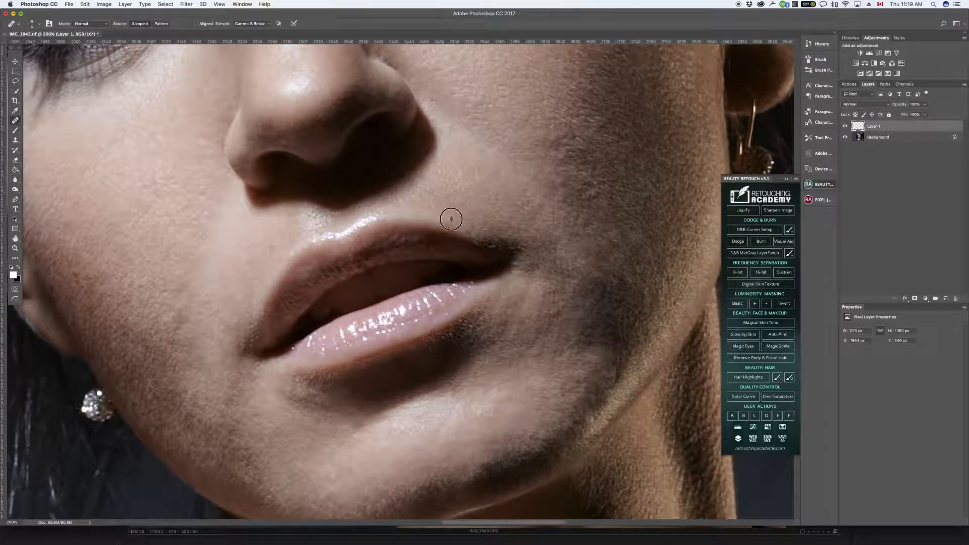
pyautogui.click(516, 239)
pyautogui.click(464, 249)
# Zoom in to 400%, heal the flecks around the lit-side mouth corner, and compare with Layer 1 hidden and shown.
pyautogui.press('super+plus')
pyautogui.press('super+plus')
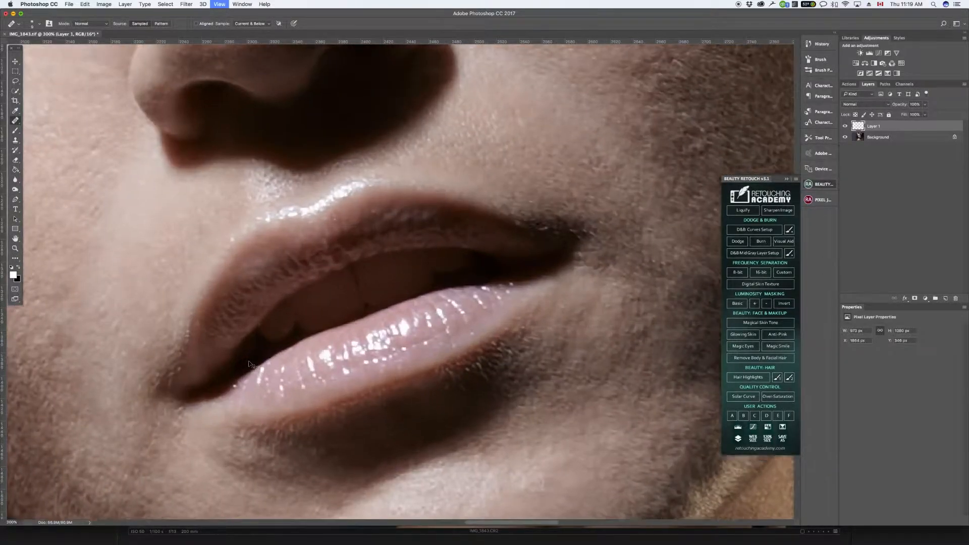
pyautogui.hscroll(-3, 492, 257)
pyautogui.scroll(-2, 491, 257)
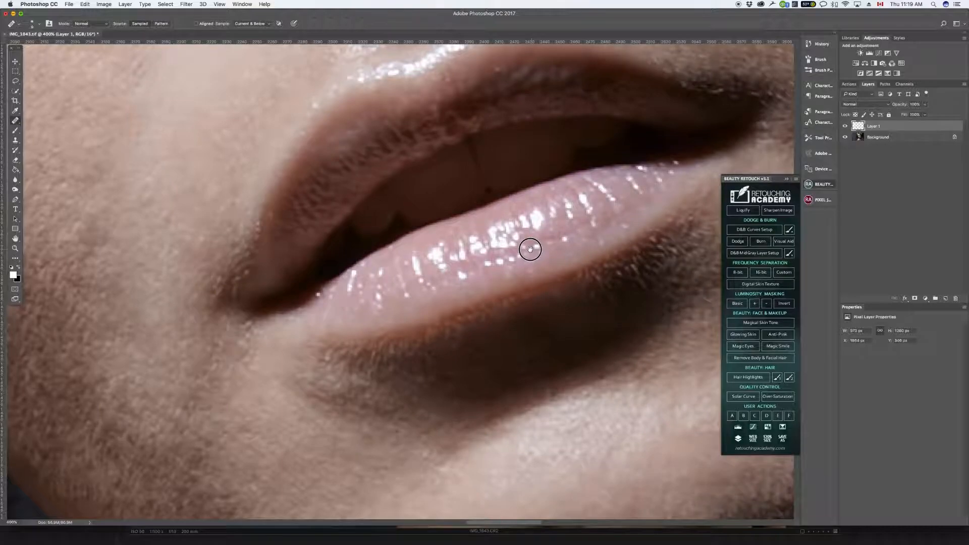
pyautogui.moveTo(529, 249); pyautogui.dragTo(526, 243)
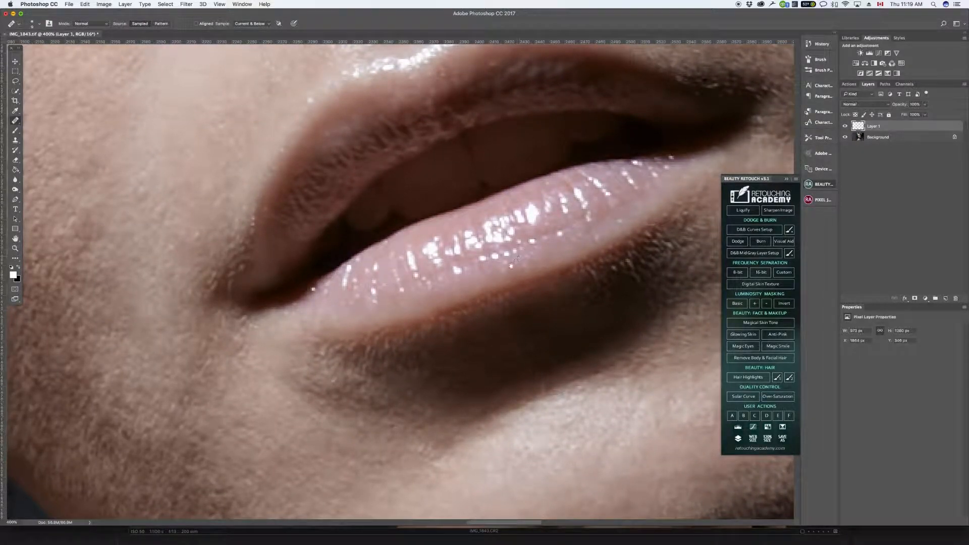
pyautogui.moveTo(484, 307); pyautogui.dragTo(472, 287)
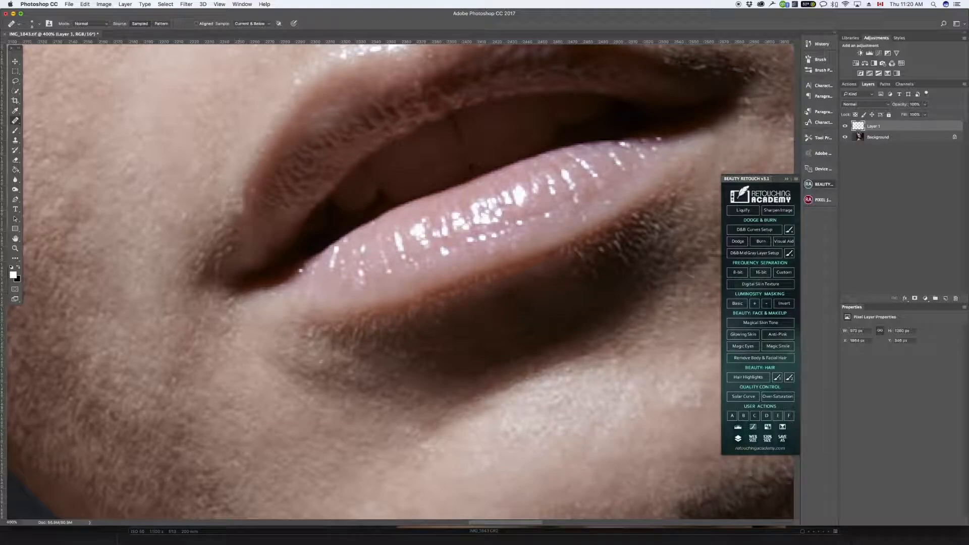
pyautogui.moveTo(250, 175); pyautogui.dragTo(254, 191)
pyautogui.moveTo(302, 281); pyautogui.dragTo(303, 284)
pyautogui.click(219, 256)
pyautogui.click(231, 266)
pyautogui.click(220, 265)
pyautogui.click(846, 127)
pyautogui.click(846, 126)
pyautogui.click(846, 127)
pyautogui.click(846, 127)
# Heal the remaining fine hairs on the skin outside the lit-side mouth corner and compare by toggling Layer 1.
pyautogui.click(196, 276)
pyautogui.moveTo(198, 272); pyautogui.dragTo(208, 261)
pyautogui.click(195, 267)
pyautogui.click(217, 243)
pyautogui.click(209, 251)
pyautogui.click(196, 254)
pyautogui.click(223, 241)
pyautogui.click(846, 126)
pyautogui.click(846, 127)
pyautogui.click(846, 127)
pyautogui.click(846, 126)
# Heal the bright specks on the skin above the shadow-side end of the upper lip from sampled skin.
pyautogui.scroll(5, 314, 303)
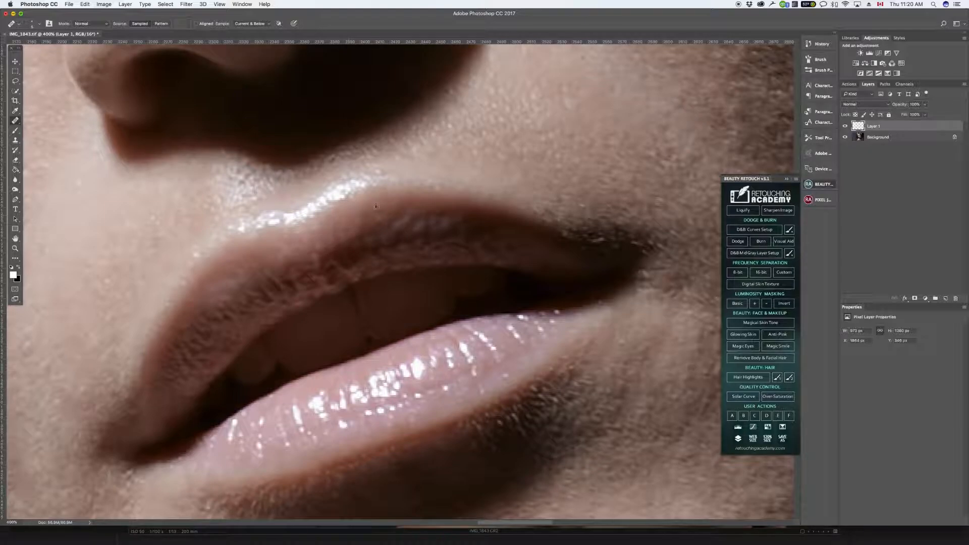
pyautogui.hscroll(5, 539, 314)
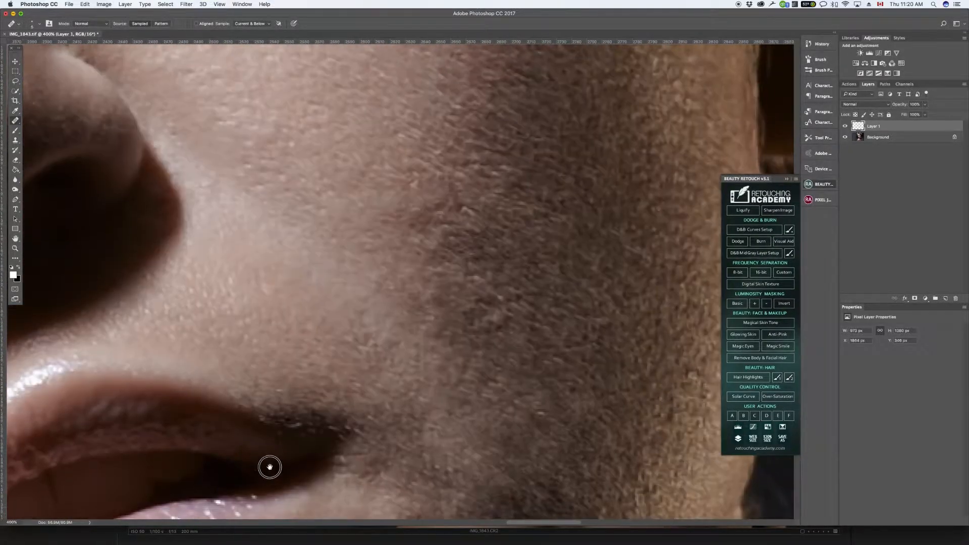
pyautogui.click(352, 316)
pyautogui.keyDown('alt'); pyautogui.click(354, 330); pyautogui.keyUp('alt')
pyautogui.click(369, 315)
pyautogui.keyDown('alt'); pyautogui.click(322, 327); pyautogui.keyUp('alt')
pyautogui.moveTo(316, 303); pyautogui.dragTo(308, 296)
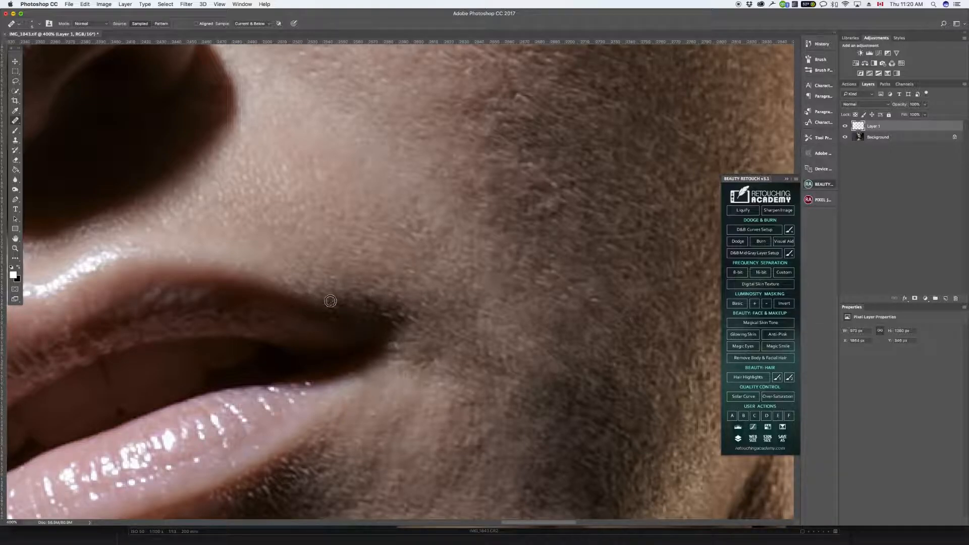
# Heal the fine hairs right at the shadow-side mouth corner, resampling adjacent skin between touches.
pyautogui.click(386, 314)
pyautogui.keyDown('alt'); pyautogui.click(401, 312); pyautogui.keyUp('alt')
pyautogui.click(388, 339)
pyautogui.keyDown('alt'); pyautogui.click(396, 326); pyautogui.keyUp('alt')
pyautogui.click(399, 327)
pyautogui.keyDown('alt'); pyautogui.click(430, 308); pyautogui.keyUp('alt')
# Heal the marks on the shadow-side skin between the mouth corner and the jaw.
pyautogui.scroll(-5, 431, 308)
pyautogui.moveTo(423, 306); pyautogui.dragTo(422, 290)
pyautogui.keyDown('alt'); pyautogui.click(438, 311); pyautogui.keyUp('alt')
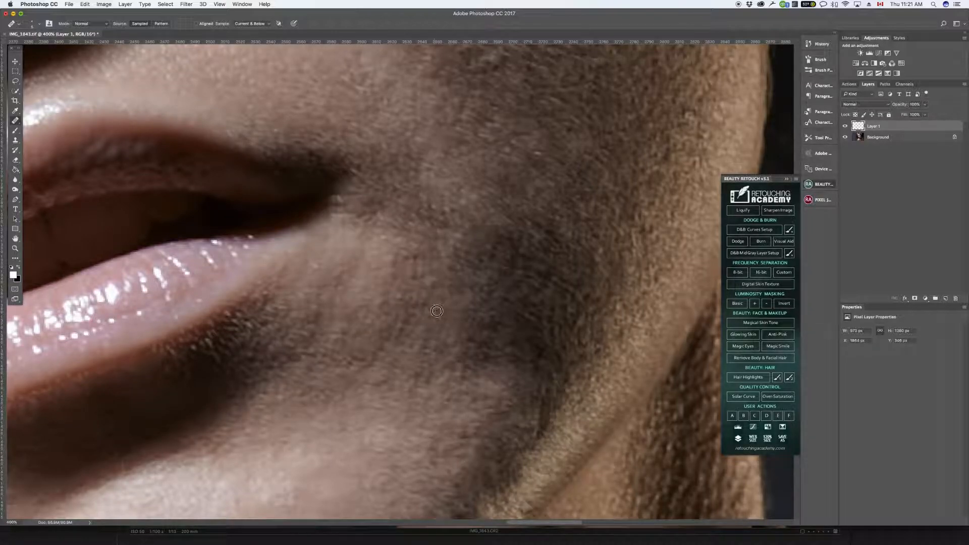
pyautogui.moveTo(390, 272)
pyautogui.mouseDown()
pyautogui.moveTo(407, 257)
pyautogui.moveTo(421, 281)
pyautogui.moveTo(419, 273)
pyautogui.mouseUp()
pyautogui.keyDown('alt'); pyautogui.click(410, 278); pyautogui.keyUp('alt')
pyautogui.keyDown('alt'); pyautogui.click(429, 290); pyautogui.keyUp('alt')
pyautogui.scroll(-3, 297, 298)
pyautogui.hscroll(-2, 297, 298)
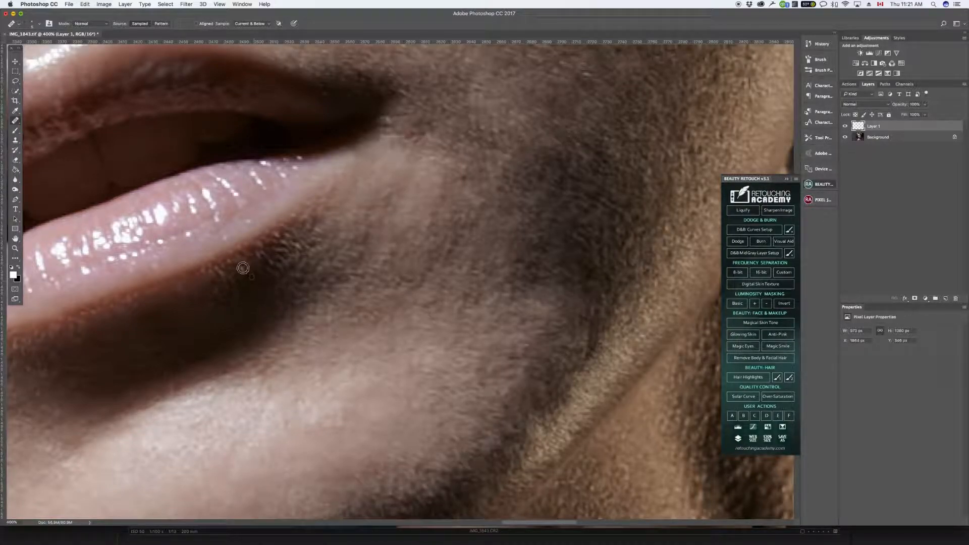
# Heal the bright fine hairs beneath the shadow-side half of the lower lip using samples from the shadow below it.
pyautogui.keyDown('alt'); pyautogui.click(252, 290); pyautogui.keyUp('alt')
pyautogui.click(239, 276)
pyautogui.keyDown('alt'); pyautogui.click(248, 304); pyautogui.keyUp('alt')
pyautogui.click(234, 289)
pyautogui.keyDown('alt'); pyautogui.click(232, 301); pyautogui.keyUp('alt')
pyautogui.moveTo(221, 274); pyautogui.dragTo(225, 281)
pyautogui.keyDown('alt'); pyautogui.click(262, 285); pyautogui.keyUp('alt')
pyautogui.click(257, 253)
pyautogui.keyDown('alt'); pyautogui.click(246, 304); pyautogui.keyUp('alt')
pyautogui.moveTo(262, 253)
pyautogui.mouseDown()
pyautogui.moveTo(251, 291)
pyautogui.moveTo(282, 238)
pyautogui.mouseUp()
pyautogui.keyDown('alt'); pyautogui.click(226, 334); pyautogui.keyUp('alt')
# Touch up the last specks at the shadow-side mouth corner and zoom out to view the whole portrait.
pyautogui.moveTo(379, 306); pyautogui.dragTo(557, 343)
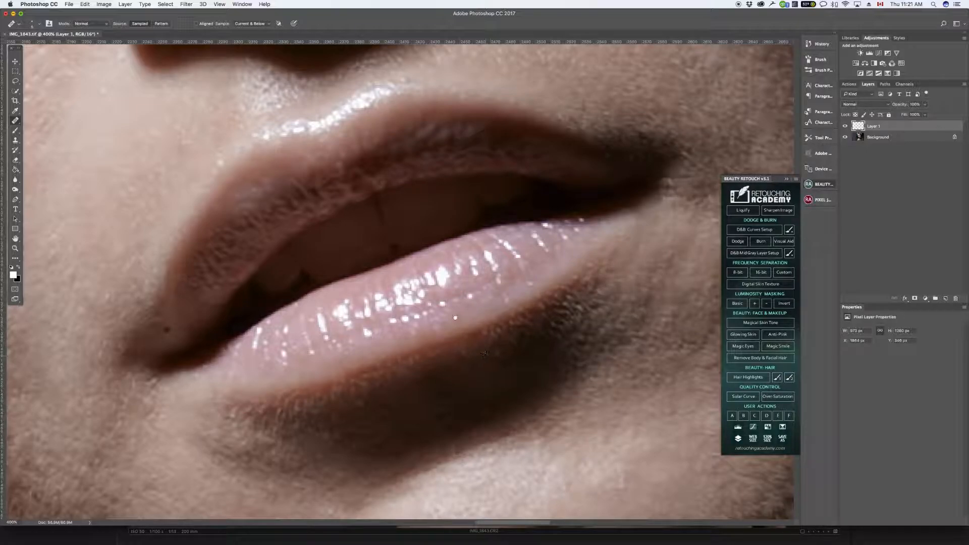
pyautogui.moveTo(433, 371); pyautogui.dragTo(440, 356)
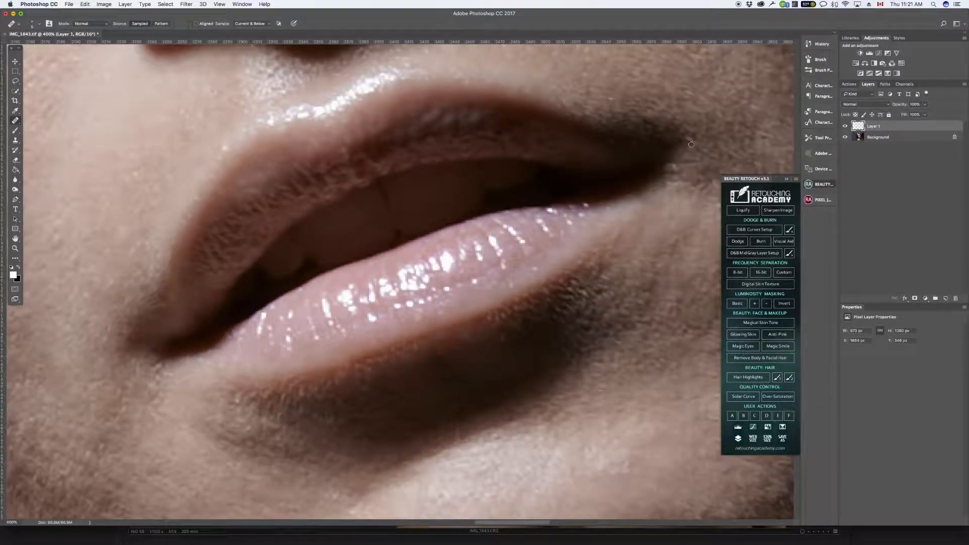
pyautogui.moveTo(674, 168); pyautogui.dragTo(677, 162)
pyautogui.moveTo(691, 140); pyautogui.dragTo(692, 141)
pyautogui.press('super+0')
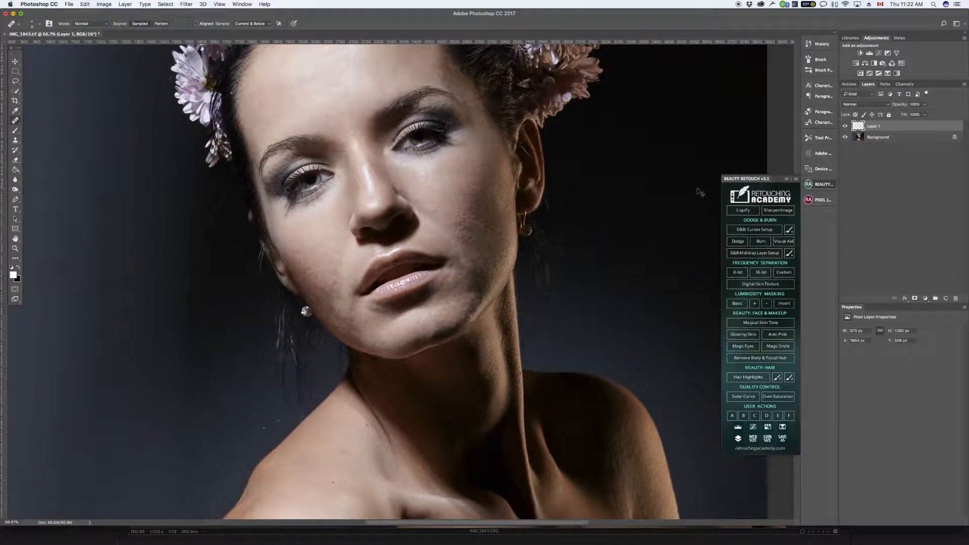
pyautogui.press('super+minus')
pyautogui.press('super+plus')
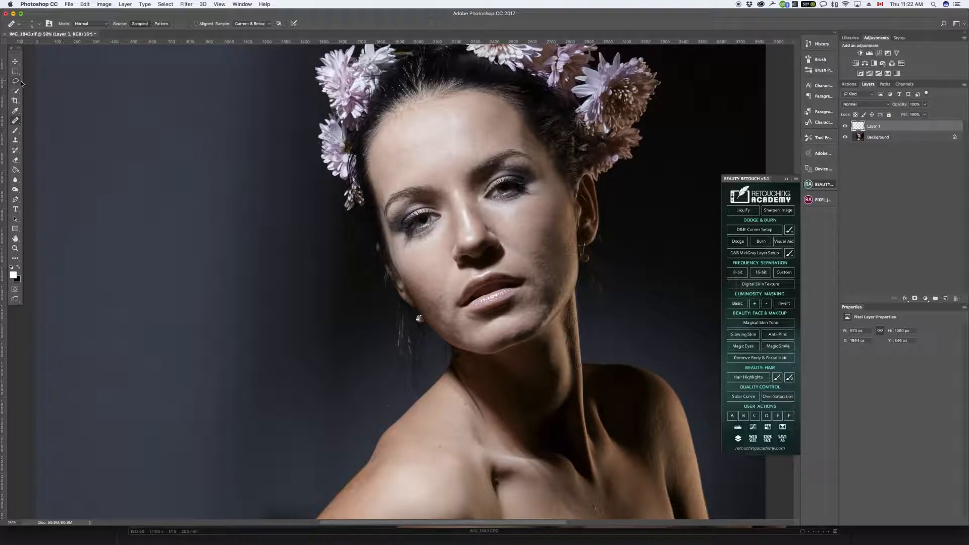
# Zoom in to 200% on the lit-side shoulder and heal the light hairs on the outer upper arm.
pyautogui.moveTo(512, 202); pyautogui.dragTo(321, 128)
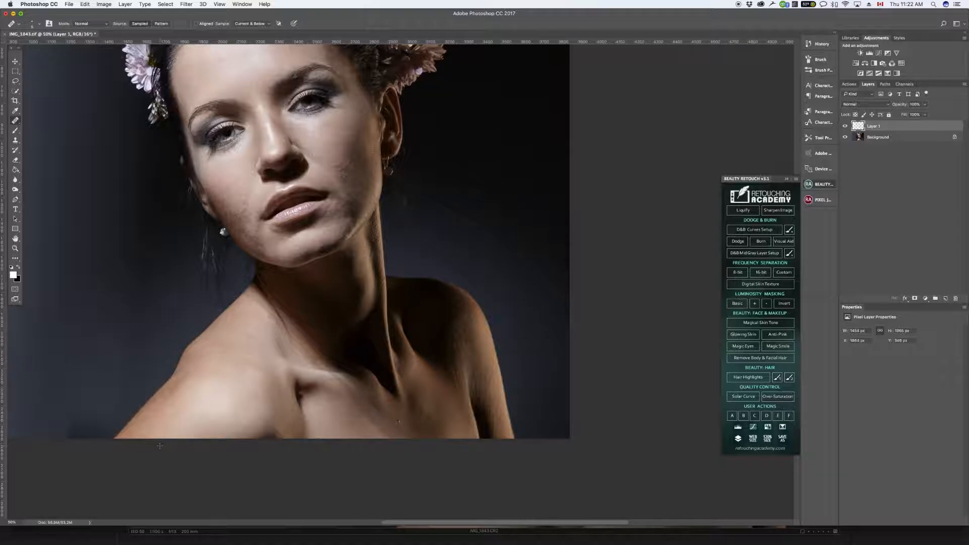
pyautogui.press('super+plus')
pyautogui.press('super+plus')
pyautogui.press('super+plus')
pyautogui.moveTo(291, 401); pyautogui.dragTo(832, 137)
pyautogui.moveTo(318, 434)
pyautogui.mouseDown()
pyautogui.moveTo(472, 268)
pyautogui.moveTo(561, 217)
pyautogui.moveTo(539, 312)
pyautogui.mouseUp()
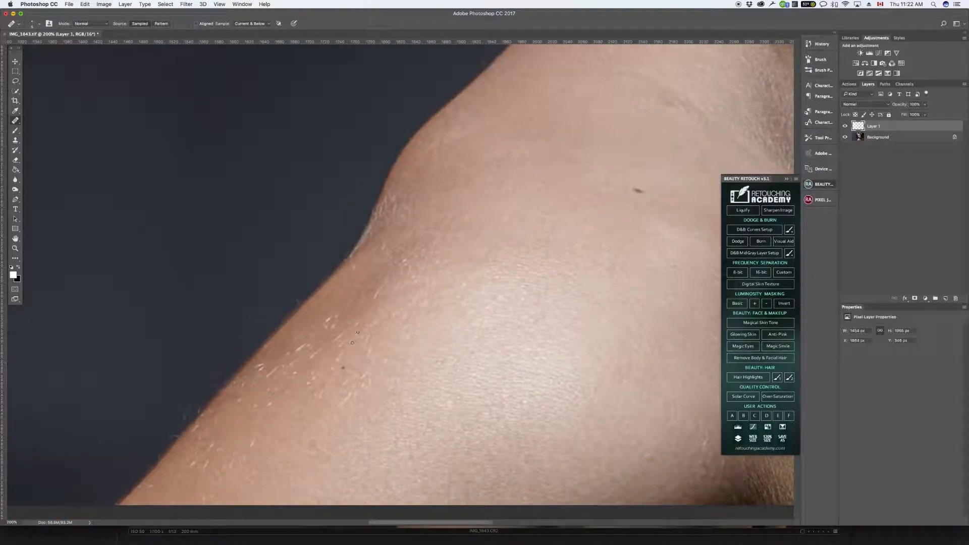
pyautogui.keyDown('alt'); pyautogui.click(325, 353); pyautogui.keyUp('alt')
pyautogui.moveTo(316, 353); pyautogui.dragTo(294, 352)
pyautogui.keyDown('alt'); pyautogui.click(303, 363); pyautogui.keyUp('alt')
# Heal the fine hairs around the dip in the shoulder outline, undoing one stroke and resampling cleaner skin.
pyautogui.moveTo(393, 217)
pyautogui.mouseDown()
pyautogui.moveTo(393, 207)
pyautogui.moveTo(369, 238)
pyautogui.moveTo(372, 220)
pyautogui.moveTo(388, 222)
pyautogui.mouseUp()
pyautogui.keyDown('alt'); pyautogui.click(387, 203); pyautogui.keyUp('alt')
pyautogui.press('super+z')
pyautogui.keyDown('alt'); pyautogui.click(366, 250); pyautogui.keyUp('alt')
pyautogui.keyDown('alt'); pyautogui.click(376, 224); pyautogui.keyUp('alt')
pyautogui.keyDown('alt'); pyautogui.click(409, 249); pyautogui.keyUp('alt')
pyautogui.moveTo(408, 254); pyautogui.dragTo(401, 272)
pyautogui.keyDown('alt'); pyautogui.click(419, 246); pyautogui.keyUp('alt')
pyautogui.keyDown('alt'); pyautogui.click(425, 249); pyautogui.keyUp('alt')
# Heal the light hairs on the lower part of the upper arm near the image's bottom edge.
pyautogui.moveTo(366, 370)
pyautogui.mouseDown()
pyautogui.moveTo(348, 396)
pyautogui.moveTo(372, 378)
pyautogui.moveTo(368, 433)
pyautogui.moveTo(386, 398)
pyautogui.moveTo(384, 442)
pyautogui.mouseUp()
pyautogui.click(232, 473)
pyautogui.click(197, 457)
pyautogui.click(194, 447)
pyautogui.keyDown('alt'); pyautogui.click(254, 392); pyautogui.keyUp('alt')
pyautogui.click(260, 369)
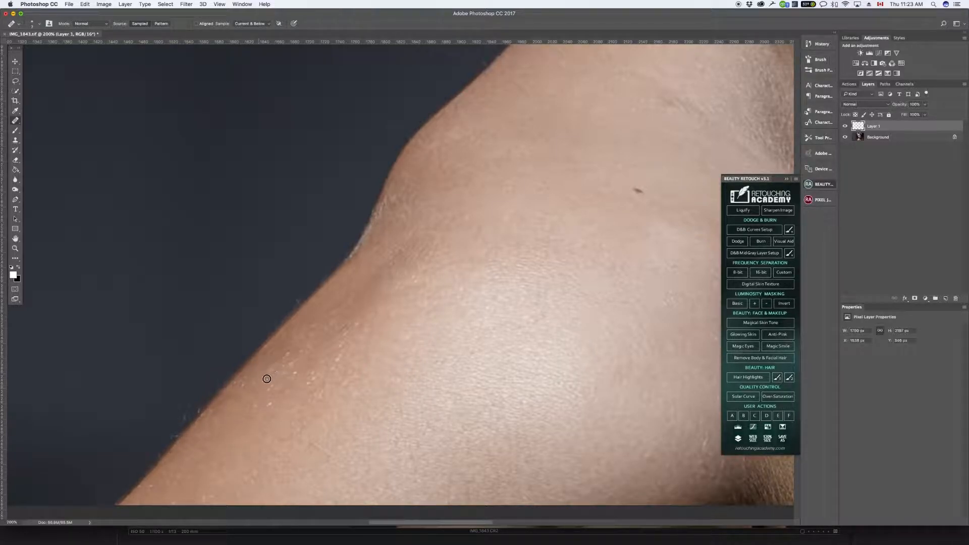
# Heal the cluster of bright hairs in the middle of the outer upper arm from nearby sampled skin.
pyautogui.keyDown('alt'); pyautogui.click(279, 360); pyautogui.keyUp('alt')
pyautogui.click(295, 349)
pyautogui.keyDown('alt'); pyautogui.click(284, 360); pyautogui.keyUp('alt')
pyautogui.click(296, 365)
pyautogui.keyDown('alt'); pyautogui.click(296, 358); pyautogui.keyUp('alt')
pyautogui.click(294, 372)
# Heal the remaining bright hairs on the upper arm close to its outer edge.
pyautogui.keyDown('alt'); pyautogui.click(307, 318); pyautogui.keyUp('alt')
pyautogui.moveTo(300, 338)
pyautogui.mouseDown()
pyautogui.moveTo(278, 374)
pyautogui.moveTo(266, 376)
pyautogui.mouseUp()
pyautogui.click(288, 353)
pyautogui.keyDown('alt'); pyautogui.click(276, 399); pyautogui.keyUp('alt')
pyautogui.click(273, 384)
pyautogui.click(277, 404)
pyautogui.keyDown('alt'); pyautogui.click(252, 391); pyautogui.keyUp('alt')
pyautogui.moveTo(244, 382); pyautogui.dragTo(240, 384)
# Heal the leftover hairs between the arm and the shoulder highlight and those near the image's bottom edge.
pyautogui.click(335, 364)
pyautogui.keyDown('alt'); pyautogui.click(345, 342); pyautogui.keyUp('alt')
pyautogui.click(357, 322)
pyautogui.keyDown('alt'); pyautogui.click(319, 360); pyautogui.keyUp('alt')
pyautogui.click(322, 338)
pyautogui.click(327, 336)
pyautogui.keyDown('alt'); pyautogui.click(367, 365); pyautogui.keyUp('alt')
pyautogui.keyDown('alt'); pyautogui.click(327, 449); pyautogui.keyUp('alt')
pyautogui.click(151, 485)
pyautogui.click(199, 499)
# Using the Clone Stamp with a larger brush, clone the dark background over the hairs protruding from the shoulder outline.
pyautogui.click(16, 141)
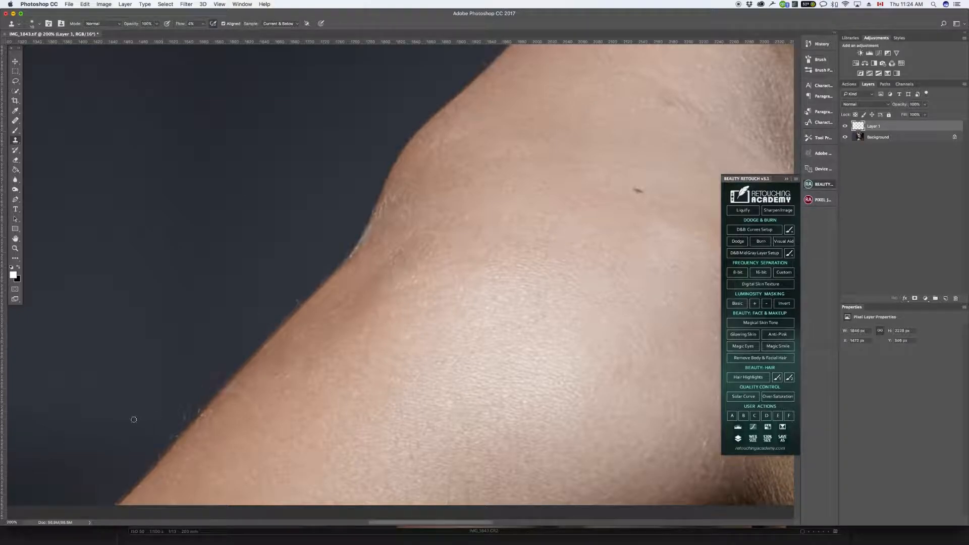
pyautogui.press(']')
pyautogui.press(']')
pyautogui.moveTo(289, 274)
pyautogui.mouseDown()
pyautogui.moveTo(296, 268)
pyautogui.moveTo(281, 310)
pyautogui.moveTo(270, 310)
pyautogui.moveTo(243, 346)
pyautogui.moveTo(263, 323)
pyautogui.mouseUp()
pyautogui.keyDown('alt'); pyautogui.click(108, 488); pyautogui.keyUp('alt')
pyautogui.moveTo(112, 493)
pyautogui.mouseDown()
pyautogui.moveTo(104, 495)
pyautogui.moveTo(322, 262)
pyautogui.moveTo(307, 277)
pyautogui.moveTo(319, 273)
pyautogui.moveTo(257, 342)
pyautogui.moveTo(357, 212)
pyautogui.moveTo(368, 173)
pyautogui.moveTo(403, 121)
pyautogui.moveTo(412, 122)
pyautogui.moveTo(399, 130)
pyautogui.moveTo(402, 108)
pyautogui.moveTo(423, 102)
pyautogui.mouseUp()
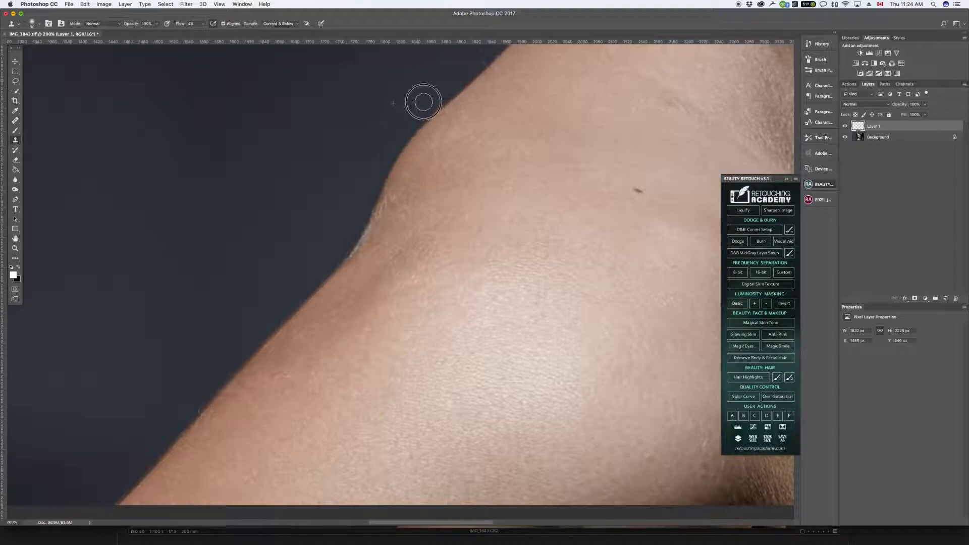
pyautogui.moveTo(467, 71)
pyautogui.mouseDown()
pyautogui.moveTo(385, 249)
pyautogui.moveTo(394, 236)
pyautogui.moveTo(310, 325)
pyautogui.mouseUp()
# Clone background along the lower arm outline and refine the remaining edge hairs with a smaller Clone Stamp brush.
pyautogui.scroll(-5, 563, 218)
pyautogui.moveTo(192, 404)
pyautogui.mouseDown()
pyautogui.moveTo(422, 150)
pyautogui.moveTo(400, 173)
pyautogui.mouseUp()
pyautogui.press('[')
pyautogui.press('[')
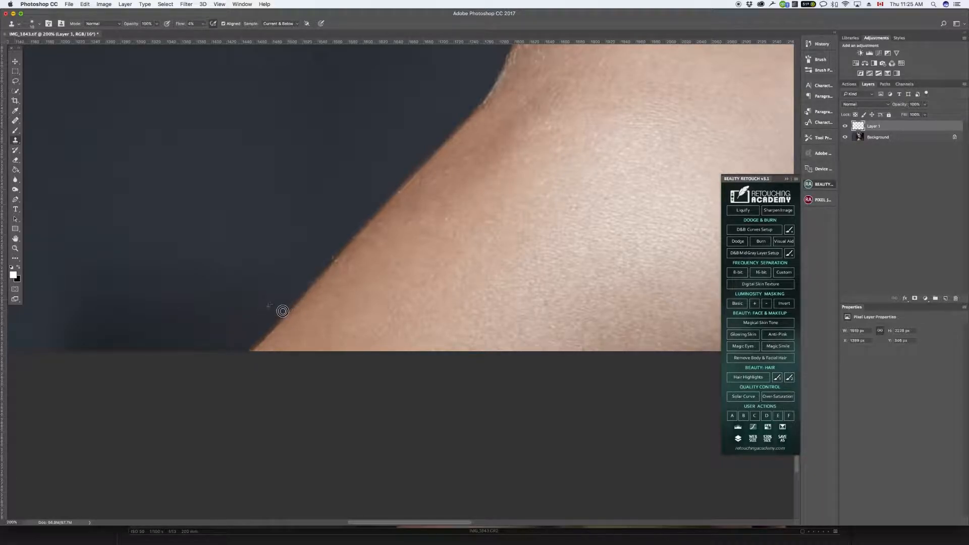
pyautogui.moveTo(329, 259); pyautogui.dragTo(341, 247)
pyautogui.moveTo(415, 191); pyautogui.dragTo(378, 265)
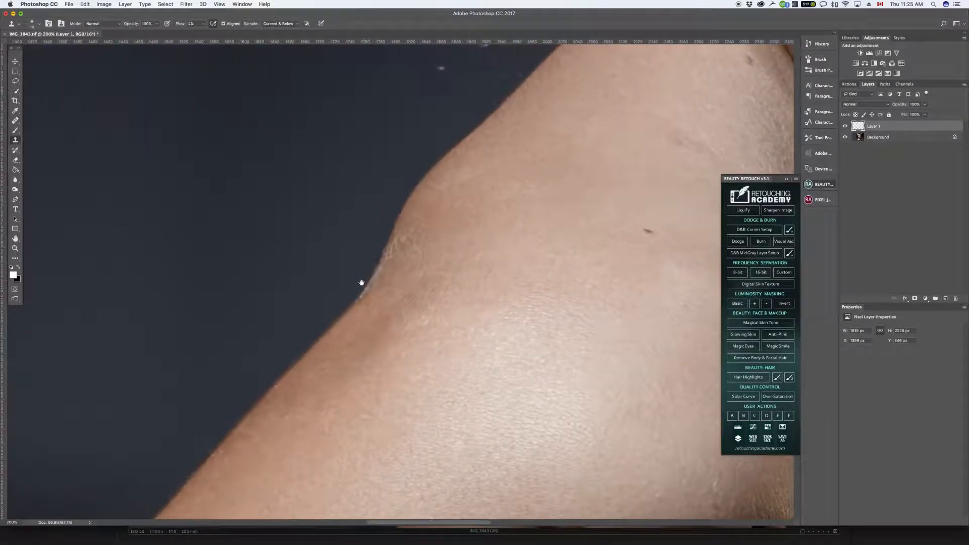
# Sample the dark background and clone it over the remaining fine hairs along the shoulder outline, working up towards the neck.
pyautogui.moveTo(338, 306)
pyautogui.mouseDown()
pyautogui.moveTo(364, 267)
pyautogui.moveTo(353, 294)
pyautogui.moveTo(363, 276)
pyautogui.moveTo(408, 183)
pyautogui.moveTo(494, 103)
pyautogui.mouseUp()
pyautogui.keyDown('alt'); pyautogui.click(473, 96); pyautogui.keyUp('alt')
pyautogui.moveTo(485, 292); pyautogui.dragTo(346, 506)
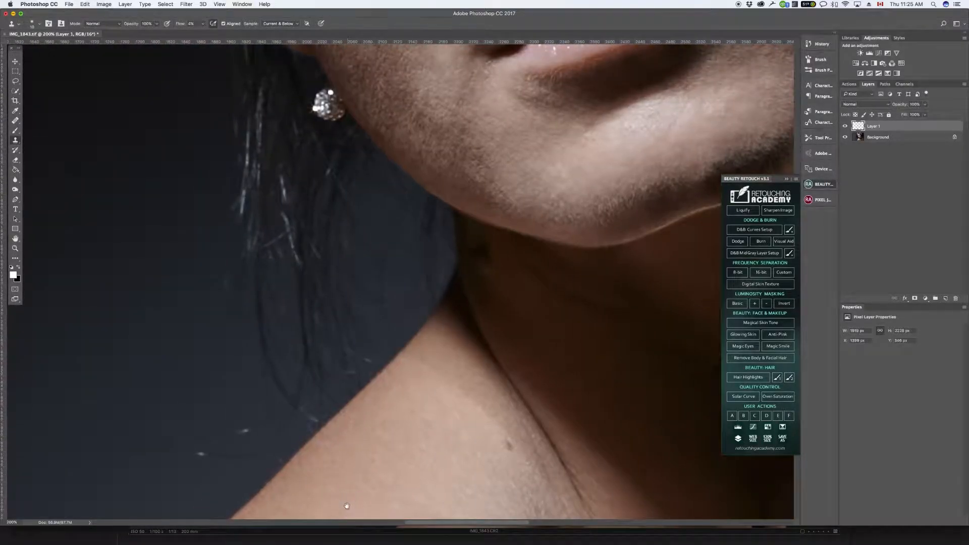
pyautogui.press('super+minus')
pyautogui.press('super+minus')
pyautogui.press('super+minus')
pyautogui.press('super+minus')
pyautogui.press('super+minus')
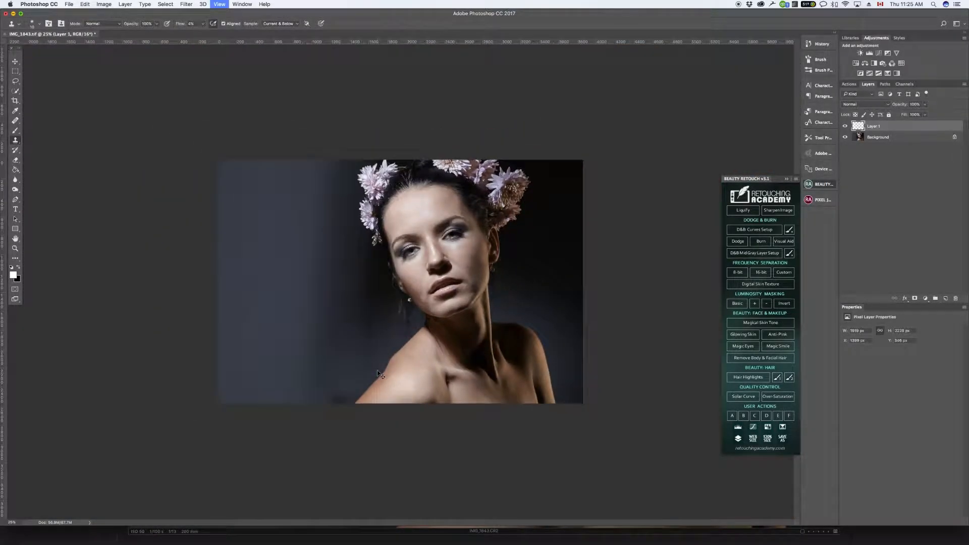
# Inspect the portrait's face, neck and shoulder up close for stray hairs and blemishes.
pyautogui.press('super+equal')
pyautogui.press('super+equal')
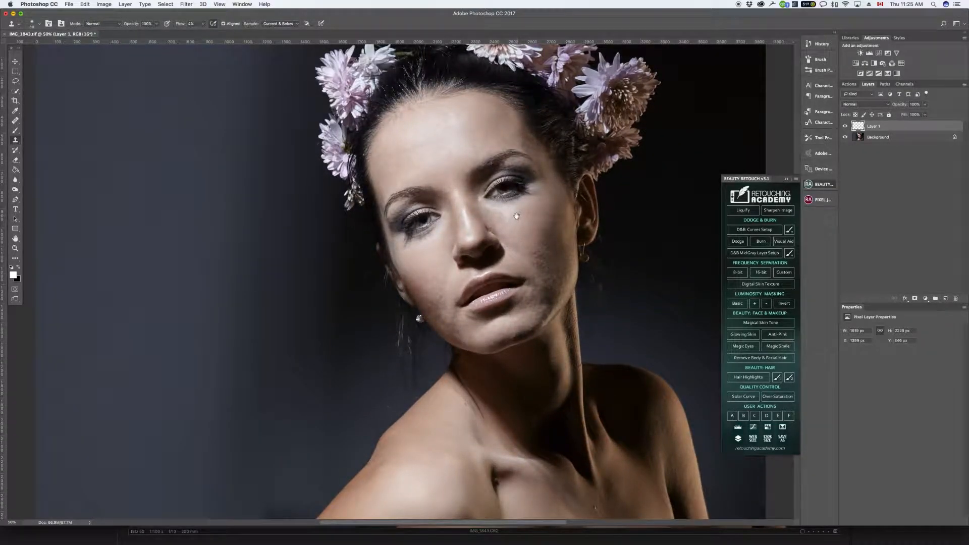
pyautogui.moveTo(621, 268)
pyautogui.mouseDown()
pyautogui.moveTo(581, 257)
pyautogui.moveTo(601, 352)
pyautogui.mouseUp()
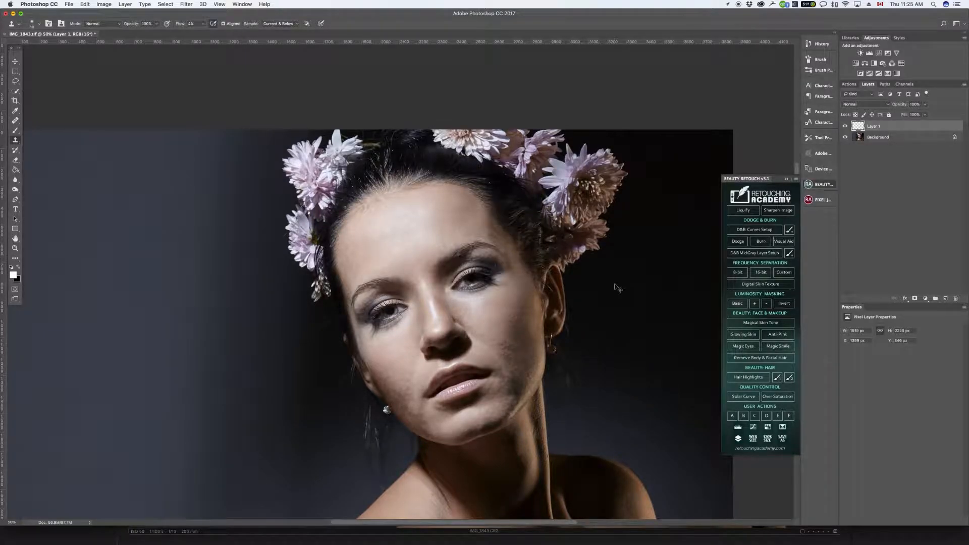
pyautogui.press('super+equal')
pyautogui.press('super+equal')
pyautogui.moveTo(476, 364)
pyautogui.mouseDown()
pyautogui.moveTo(439, 352)
pyautogui.moveTo(347, 287)
pyautogui.moveTo(254, 197)
pyautogui.mouseUp()
pyautogui.moveTo(151, 156); pyautogui.dragTo(293, 161)
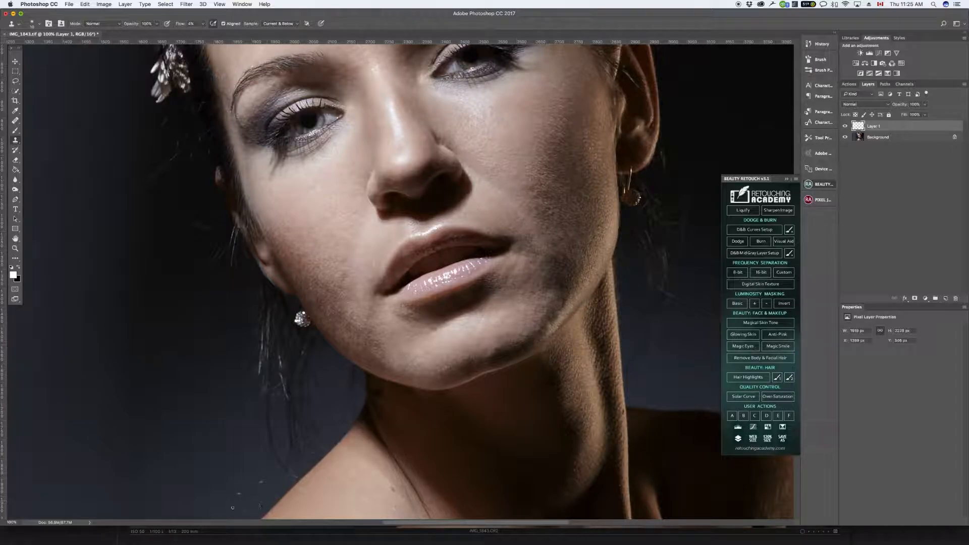
pyautogui.scroll(-6, 288, 231)
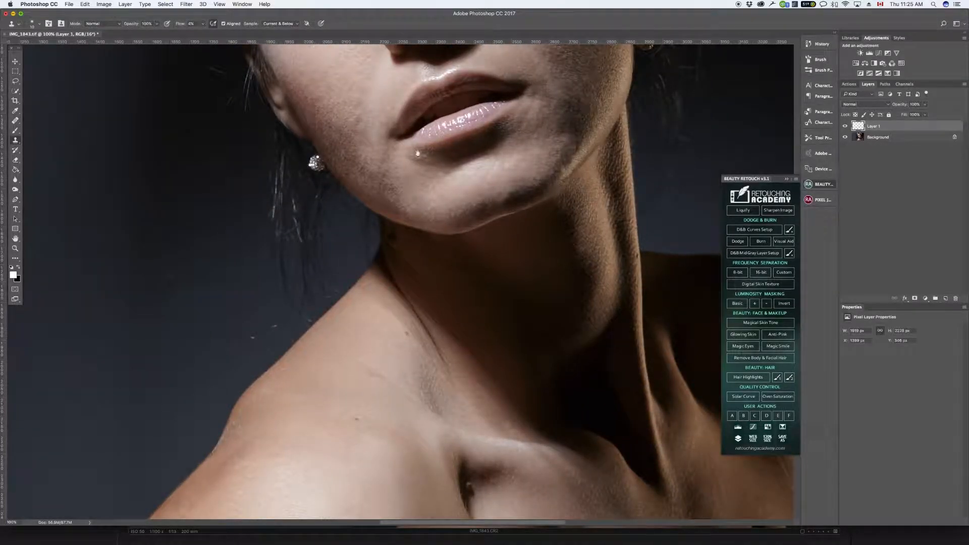
pyautogui.scroll(4, 377, 145)
# Add a new layer and brush a white outline around the stray hairs beside the left-hand cheek, neck and shoulder.
pyautogui.click(15, 131)
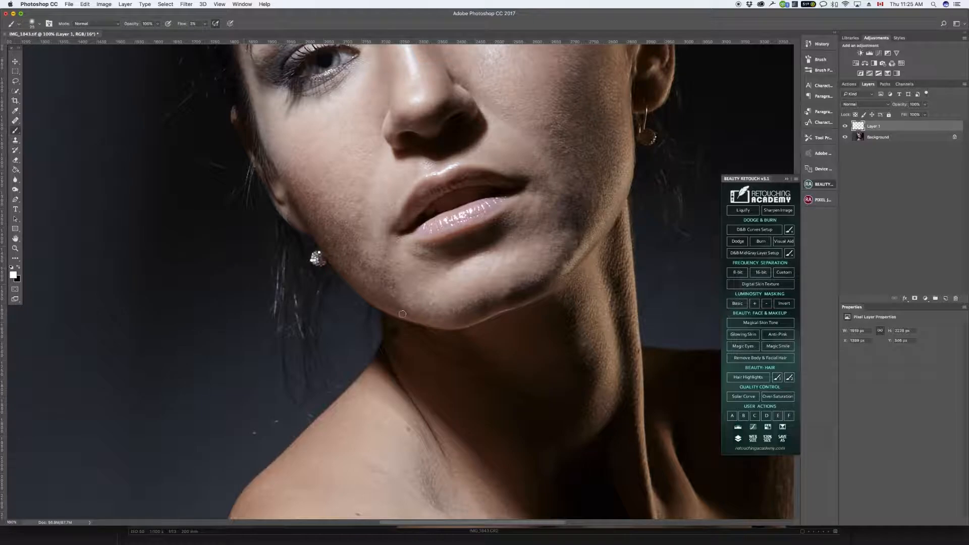
pyautogui.click(946, 299)
pyautogui.moveTo(174, 429)
pyautogui.mouseDown()
pyautogui.moveTo(204, 478)
pyautogui.moveTo(241, 471)
pyautogui.moveTo(326, 408)
pyautogui.moveTo(376, 338)
pyautogui.moveTo(351, 290)
pyautogui.moveTo(310, 270)
pyautogui.moveTo(258, 194)
pyautogui.moveTo(232, 96)
pyautogui.mouseUp()
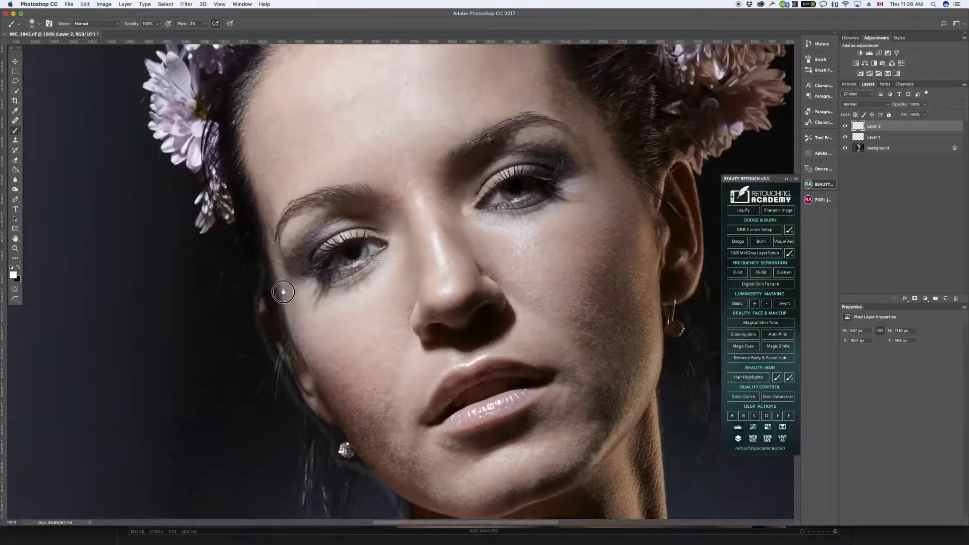
pyautogui.scroll(10, 271, 164)
pyautogui.moveTo(264, 337)
pyautogui.mouseDown()
pyautogui.moveTo(233, 291)
pyautogui.moveTo(164, 238)
pyautogui.moveTo(113, 298)
pyautogui.moveTo(160, 446)
pyautogui.mouseUp()
pyautogui.moveTo(254, 450); pyautogui.dragTo(246, 142)
pyautogui.moveTo(151, 133)
pyautogui.mouseDown()
pyautogui.moveTo(174, 384)
pyautogui.moveTo(207, 404)
pyautogui.mouseUp()
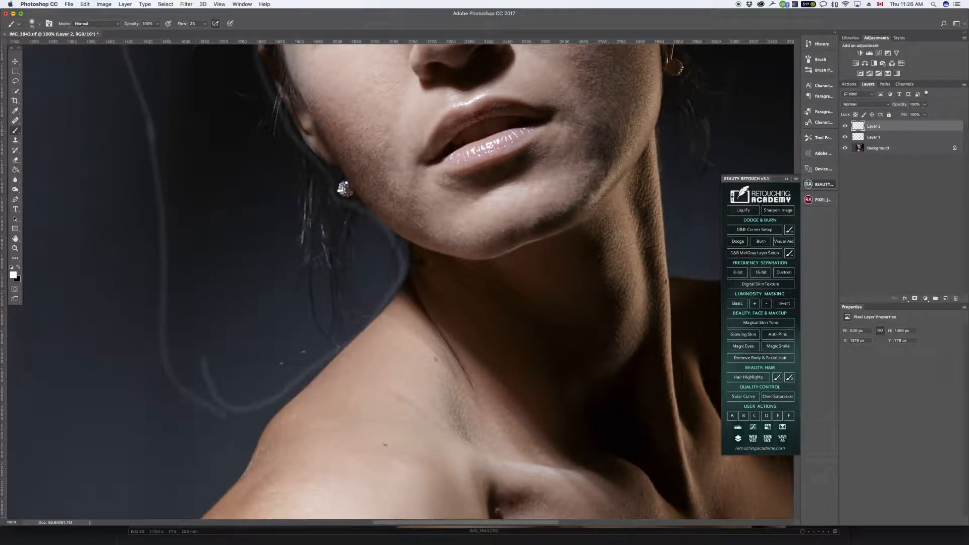
# Brush white marks around the stray hairs beside the right-hand ear, earring and neck, and across the top of the hair.
pyautogui.press('super+minus')
pyautogui.press('super+minus')
pyautogui.press('super+minus')
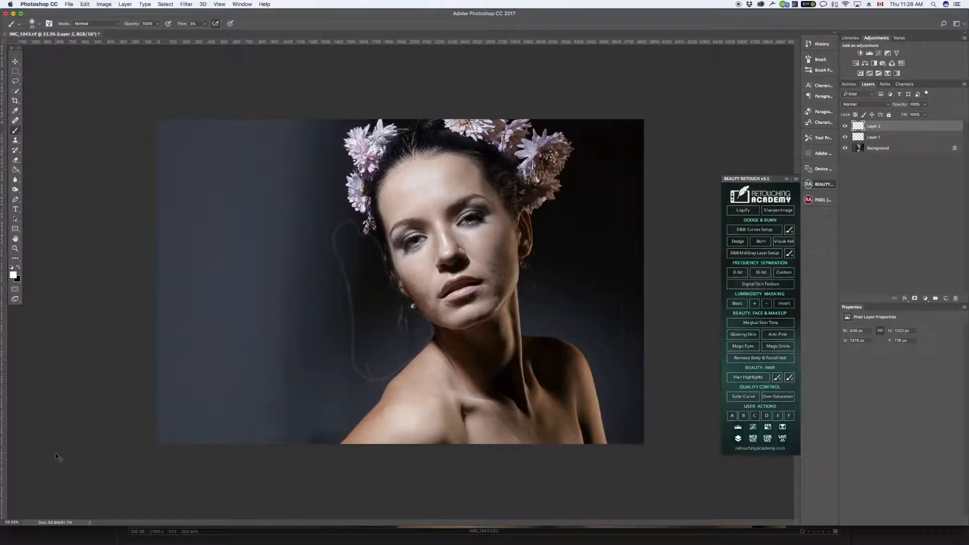
pyautogui.press('super+plus')
pyautogui.press('super+plus')
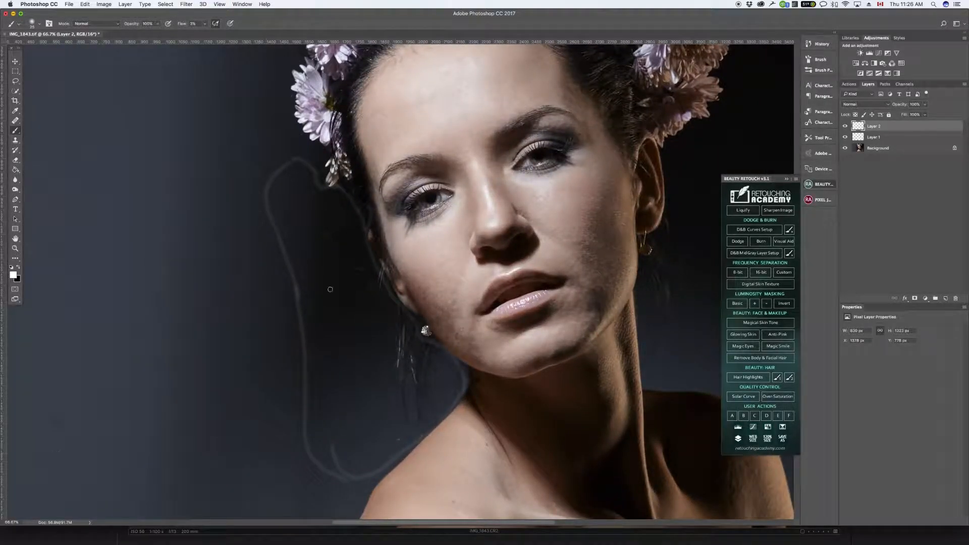
pyautogui.hscroll(10, 428, 373)
pyautogui.scroll(-4, 428, 373)
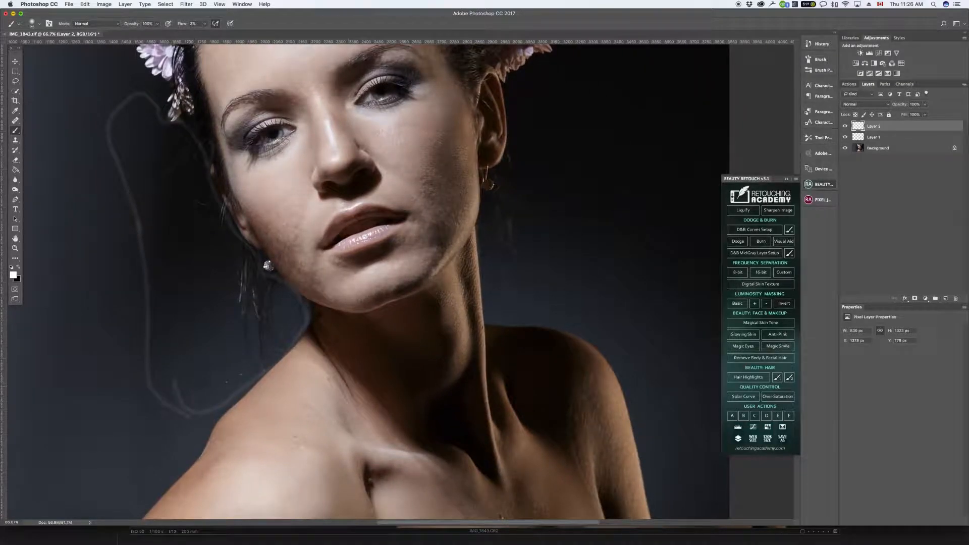
pyautogui.hscroll(-6, 418, 255)
pyautogui.scroll(3, 418, 256)
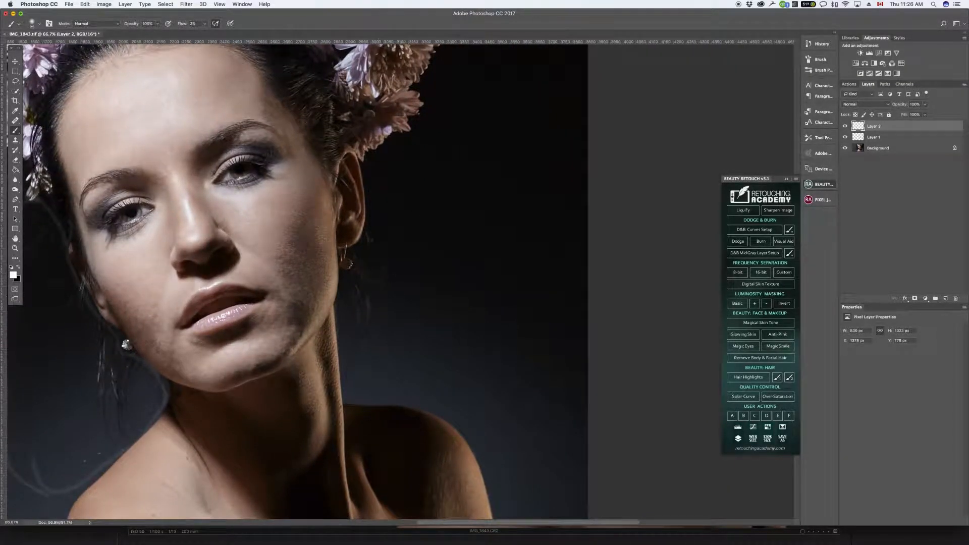
pyautogui.moveTo(374, 215)
pyautogui.mouseDown()
pyautogui.moveTo(339, 299)
pyautogui.moveTo(347, 383)
pyautogui.moveTo(372, 388)
pyautogui.moveTo(407, 370)
pyautogui.moveTo(420, 256)
pyautogui.moveTo(428, 339)
pyautogui.moveTo(403, 201)
pyautogui.moveTo(384, 191)
pyautogui.mouseUp()
pyautogui.moveTo(465, 124)
pyautogui.mouseDown()
pyautogui.moveTo(563, 197)
pyautogui.moveTo(569, 236)
pyautogui.mouseUp()
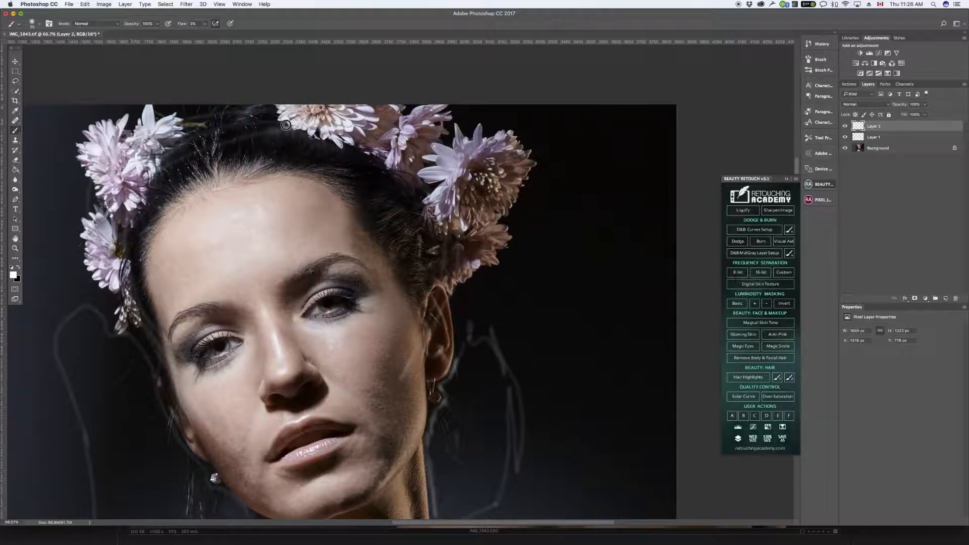
pyautogui.moveTo(433, 347)
pyautogui.mouseDown()
pyautogui.moveTo(335, 432)
pyautogui.moveTo(226, 421)
pyautogui.moveTo(398, 368)
pyautogui.mouseUp()
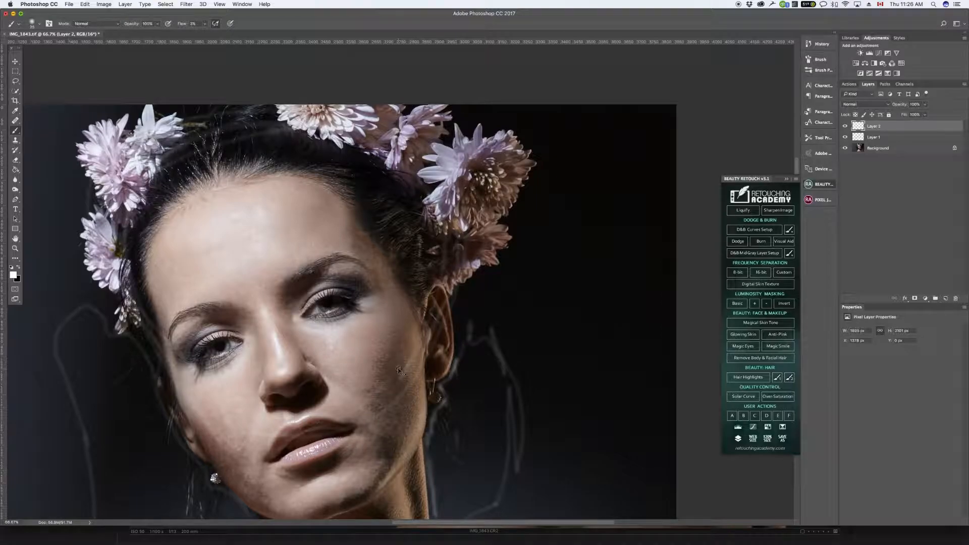
# Hide Layer 2 with the white guide strokes.
pyautogui.scroll(-2, 399, 369)
pyautogui.scroll(1, 398, 369)
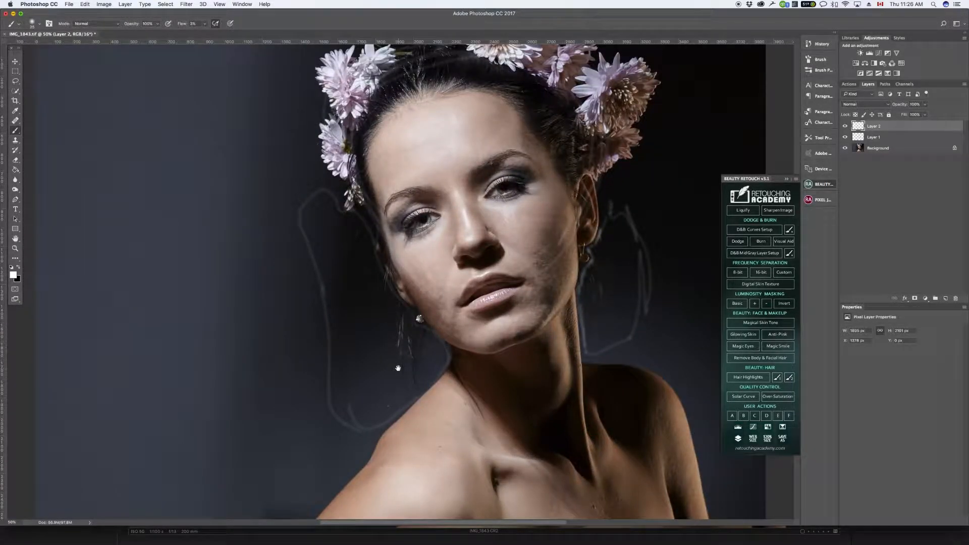
pyautogui.moveTo(398, 369); pyautogui.dragTo(275, 375)
pyautogui.moveTo(845, 126); pyautogui.dragTo(844, 135)
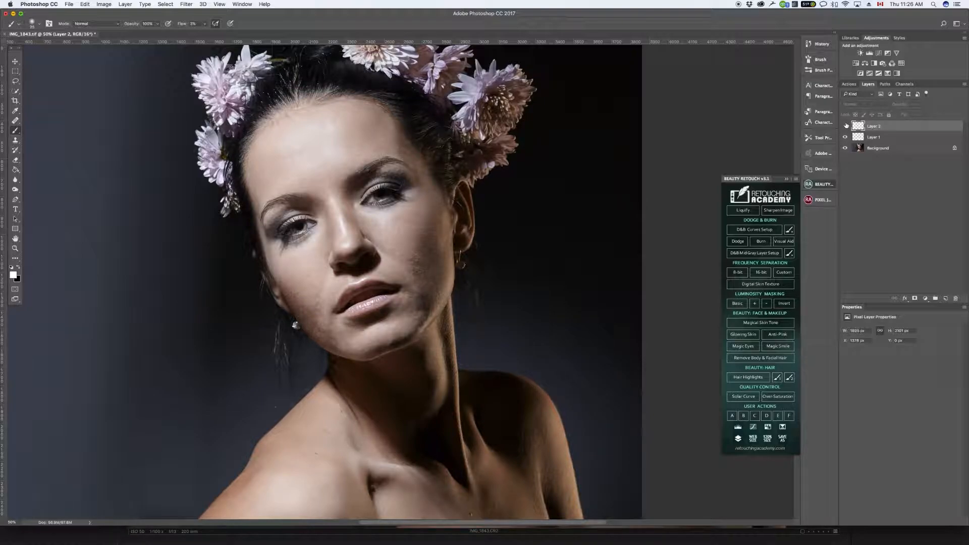
pyautogui.press('super+equal')
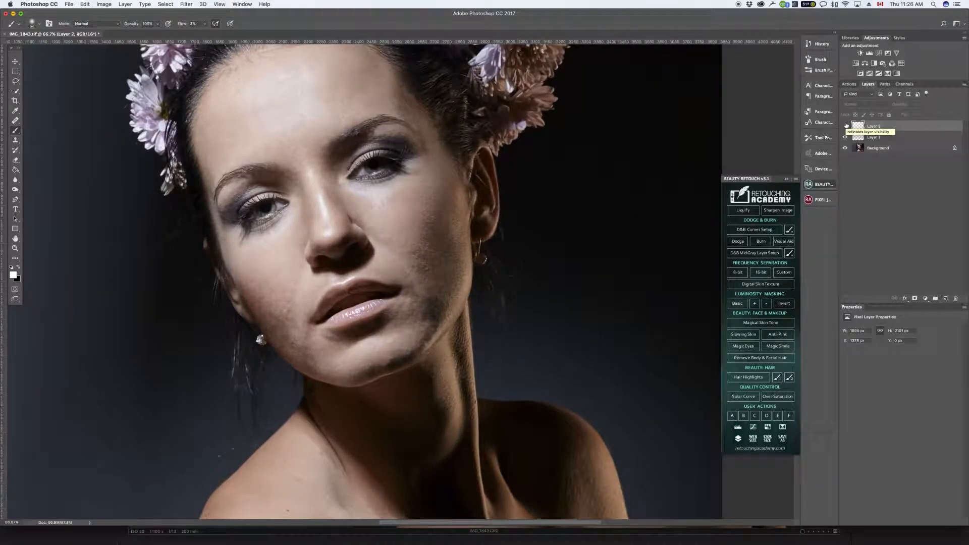
# On Layer 1, remove the blemishes on the upper forehead near the hairline with the Healing Brush.
pyautogui.click(868, 136)
pyautogui.click(16, 120)
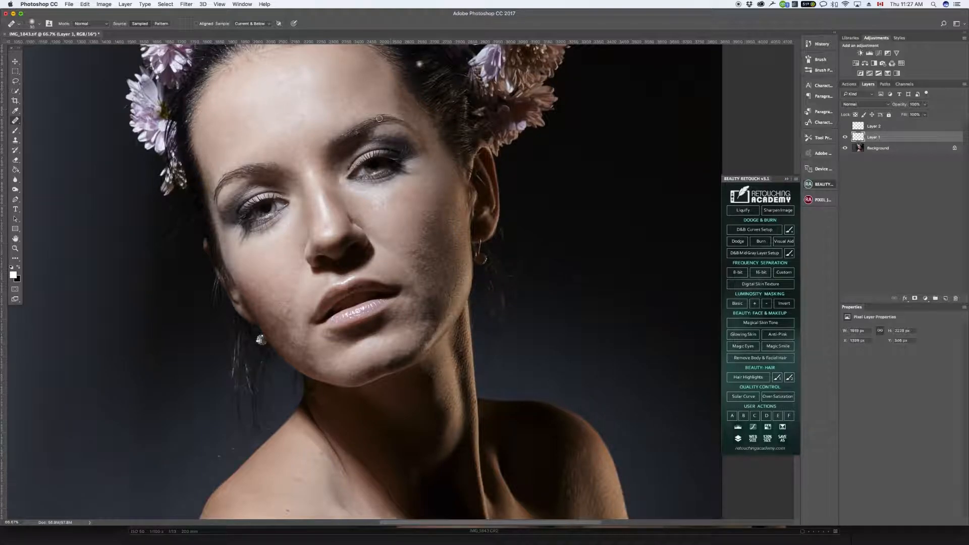
pyautogui.click(272, 111)
pyautogui.click(286, 109)
pyautogui.keyDown('alt'); pyautogui.click(305, 102); pyautogui.keyUp('alt')
pyautogui.click(293, 102)
pyautogui.keyDown('alt'); pyautogui.click(283, 88); pyautogui.keyUp('alt')
pyautogui.click(281, 76)
pyautogui.keyDown('alt'); pyautogui.click(272, 80); pyautogui.keyUp('alt')
pyautogui.click(280, 76)
pyautogui.keyDown('alt'); pyautogui.click(289, 85); pyautogui.keyUp('alt')
pyautogui.click(281, 75)
# Reduce the Healing Brush size and retouch the skin along the outer part of the left-hand eyebrow.
pyautogui.moveTo(393, 120); pyautogui.dragTo(306, 138)
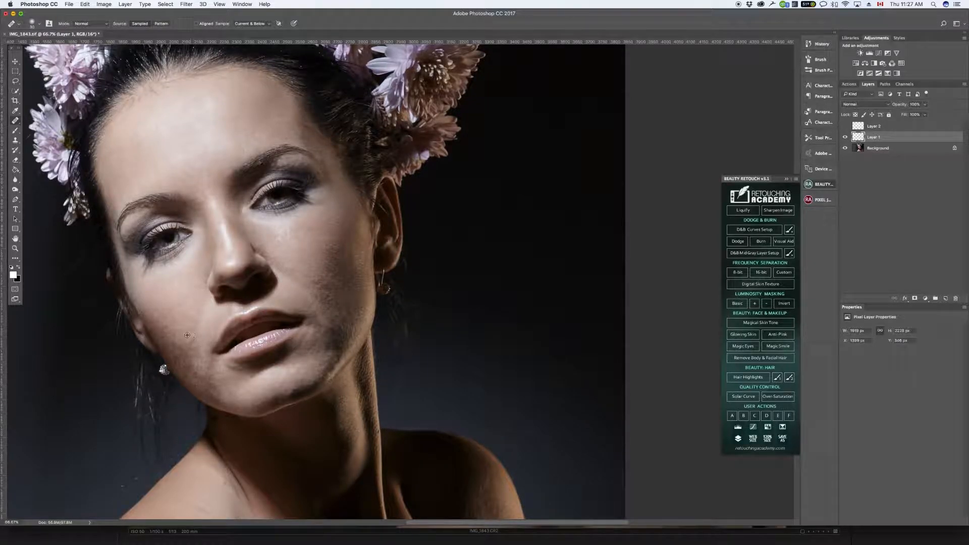
pyautogui.moveTo(420, 209); pyautogui.dragTo(435, 245)
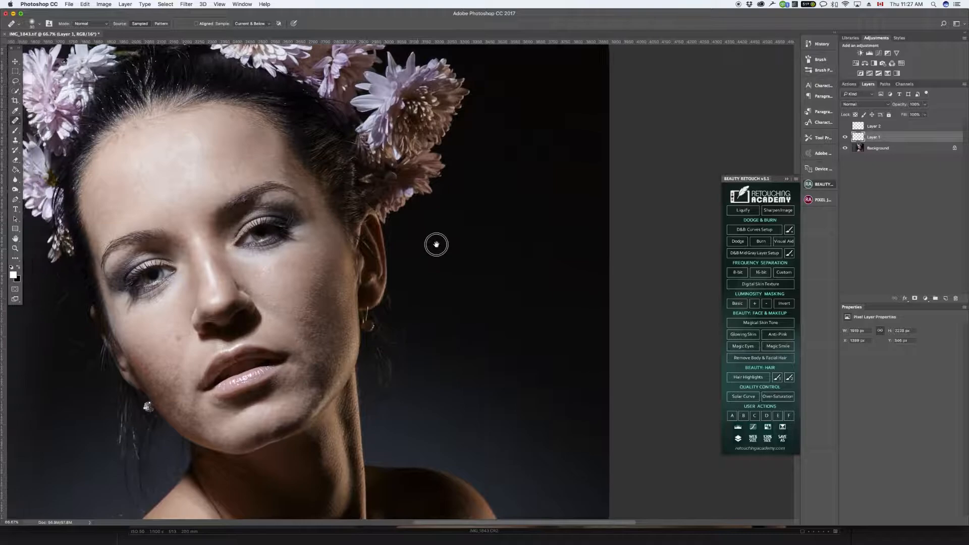
pyautogui.press('super+equal')
pyautogui.press('super+equal')
pyautogui.scroll(2, 419, 283)
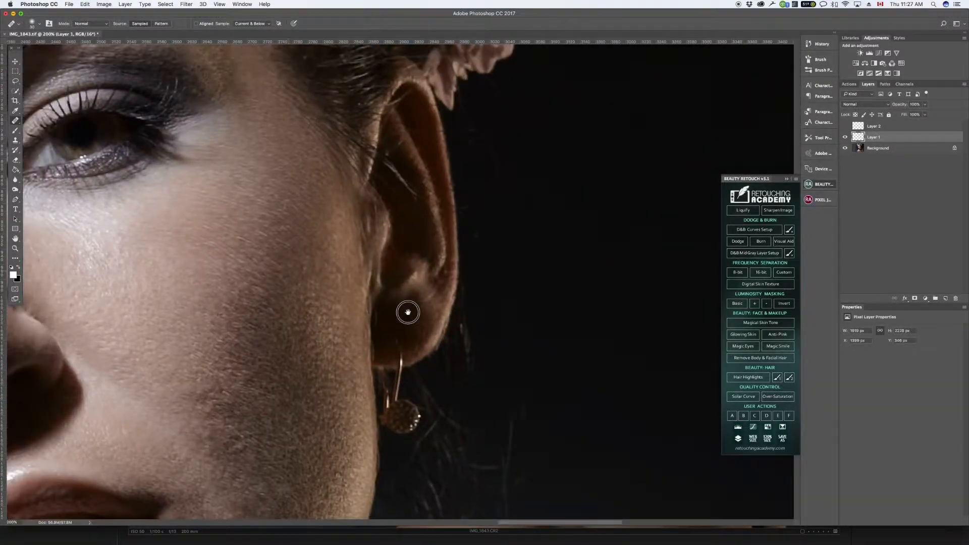
pyautogui.press('super+equal')
pyautogui.hscroll(-10, 580, 317)
pyautogui.scroll(-3, 580, 317)
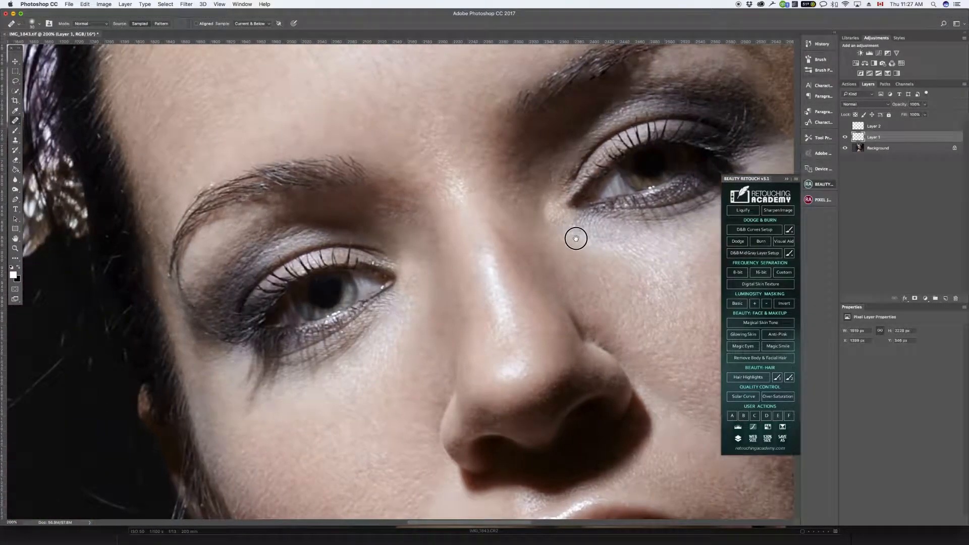
pyautogui.press('[')
pyautogui.press('[')
pyautogui.press('[')
pyautogui.press('[')
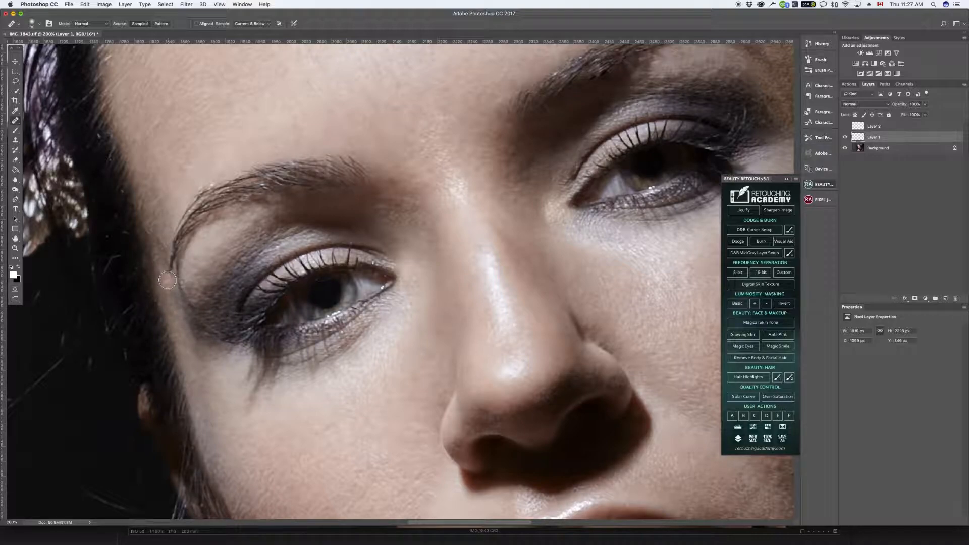
pyautogui.keyDown('alt'); pyautogui.click(163, 271); pyautogui.keyUp('alt')
pyautogui.moveTo(224, 171); pyautogui.dragTo(199, 188)
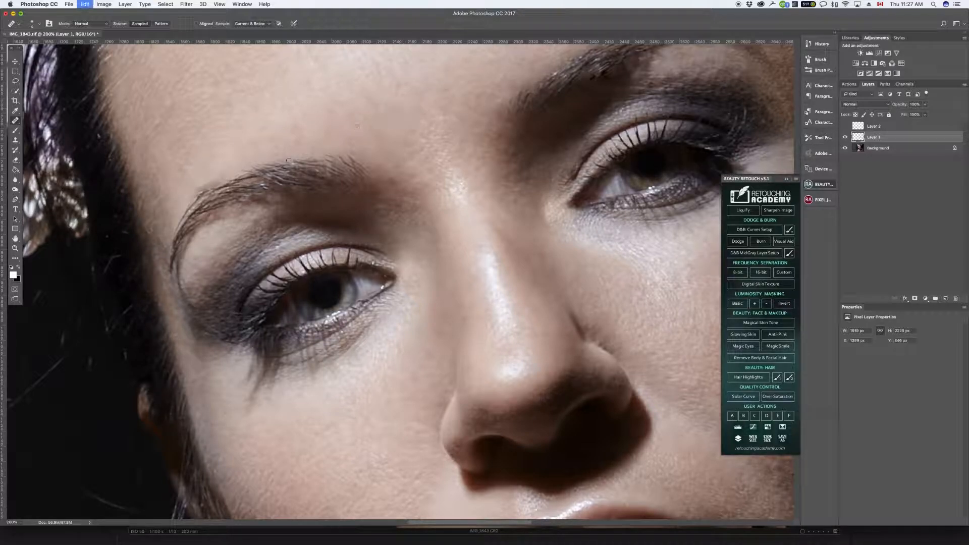
pyautogui.keyDown('alt'); pyautogui.click(211, 184); pyautogui.keyUp('alt')
# Heal the skin just below the outer end of the left-hand eyebrow using nearby sampled skin.
pyautogui.hscroll(4, 397, 249)
pyautogui.scroll(-1, 398, 249)
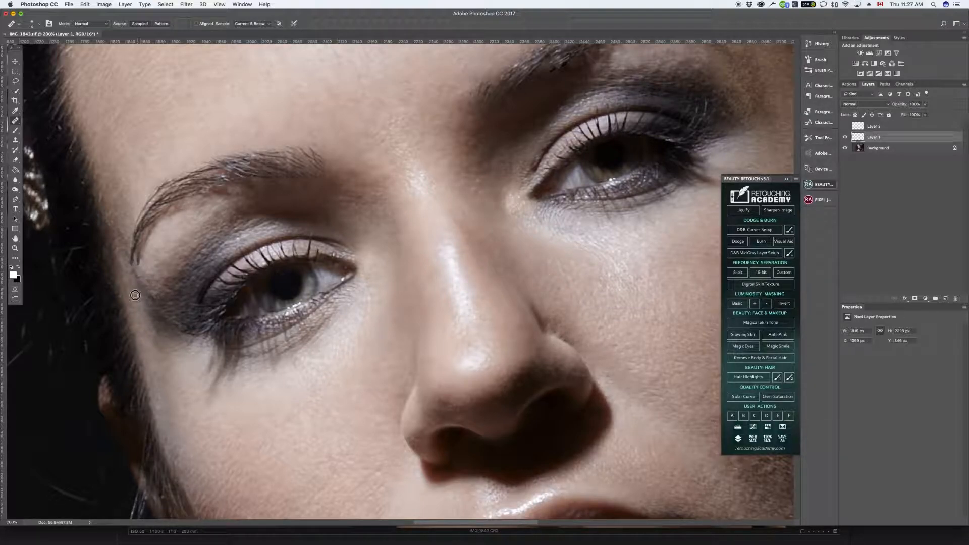
pyautogui.keyDown('alt'); pyautogui.click(144, 283); pyautogui.keyUp('alt')
pyautogui.click(150, 301)
# Try another healing stroke around the outer corner of the left-hand eye and undo it.
pyautogui.moveTo(232, 303); pyautogui.dragTo(7, 410)
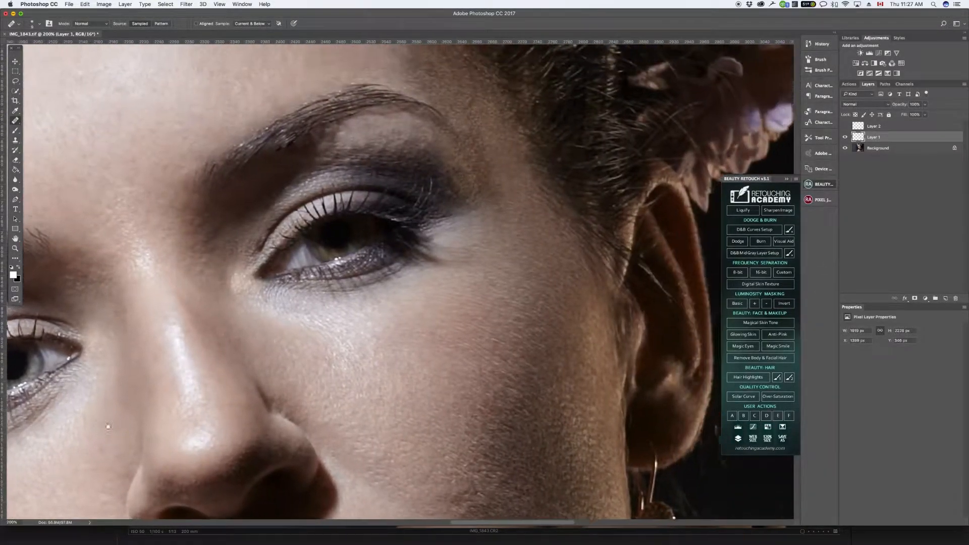
pyautogui.moveTo(297, 309)
pyautogui.mouseDown()
pyautogui.moveTo(343, 280)
pyautogui.moveTo(614, 165)
pyautogui.mouseUp()
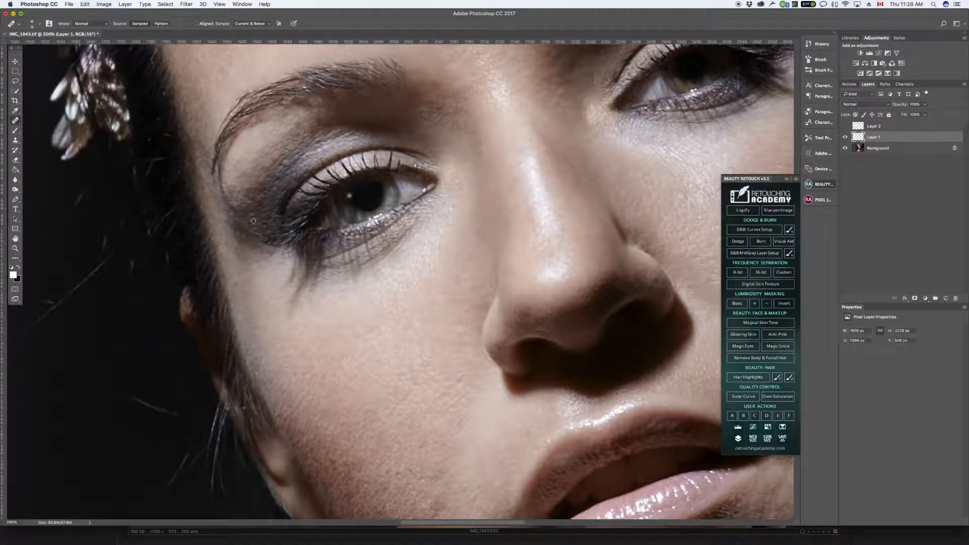
pyautogui.scroll(5, 402, 124)
pyautogui.hscroll(5, 403, 123)
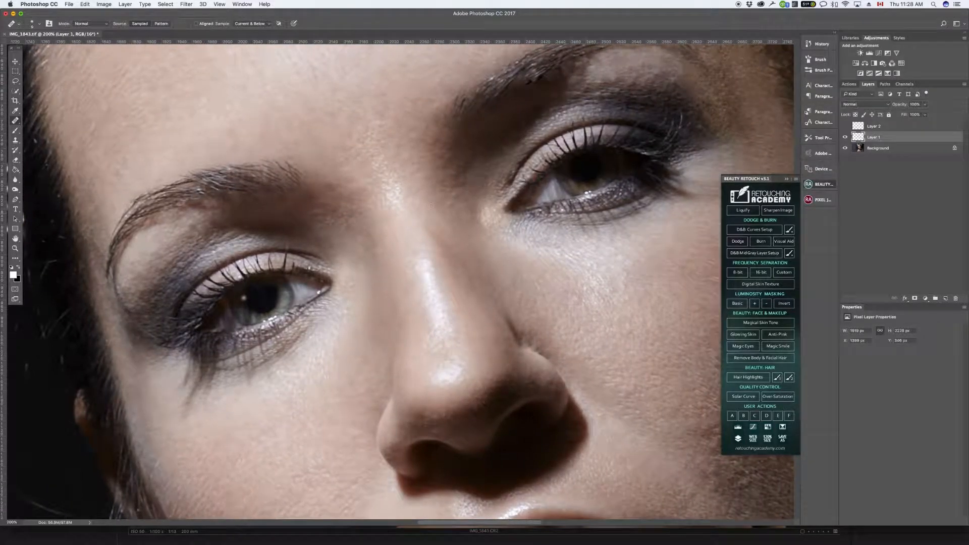
pyautogui.moveTo(179, 188)
pyautogui.mouseDown()
pyautogui.moveTo(107, 313)
pyautogui.moveTo(169, 343)
pyautogui.mouseUp()
pyautogui.press('super+z')
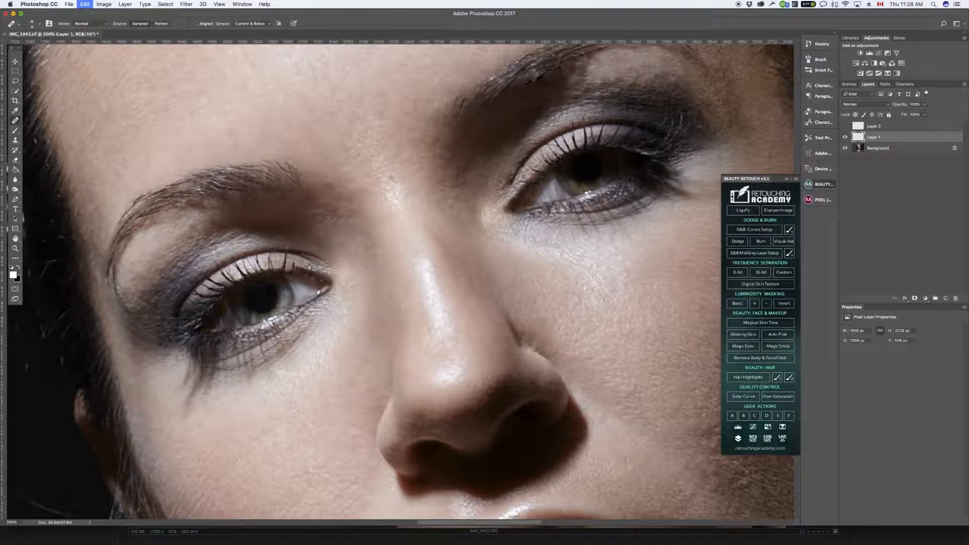
# Clone clean skin over the outer end of the left-hand eyebrow and temple with an enlarged Clone Stamp brush.
pyautogui.click(16, 140)
pyautogui.press(']')
pyautogui.press(']')
pyautogui.press(']')
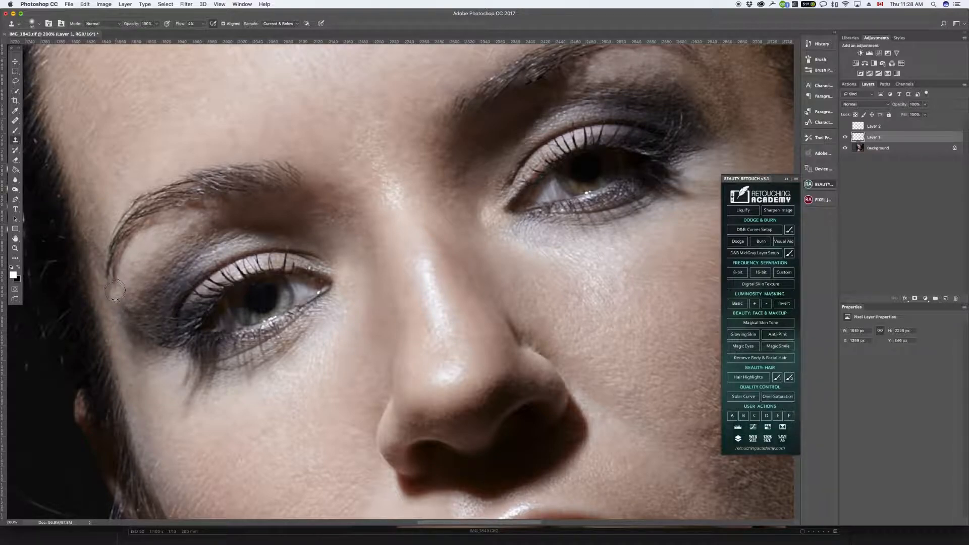
pyautogui.moveTo(115, 287)
pyautogui.mouseDown()
pyautogui.moveTo(116, 323)
pyautogui.moveTo(132, 331)
pyautogui.mouseUp()
pyautogui.keyDown('alt'); pyautogui.click(121, 286); pyautogui.keyUp('alt')
pyautogui.moveTo(103, 291); pyautogui.dragTo(110, 322)
pyautogui.keyDown('alt'); pyautogui.click(133, 278); pyautogui.keyUp('alt')
pyautogui.moveTo(122, 273)
pyautogui.mouseDown()
pyautogui.moveTo(112, 285)
pyautogui.moveTo(121, 305)
pyautogui.mouseUp()
pyautogui.keyDown('alt'); pyautogui.click(130, 265); pyautogui.keyUp('alt')
pyautogui.moveTo(124, 271)
pyautogui.mouseDown()
pyautogui.moveTo(136, 295)
pyautogui.moveTo(127, 312)
pyautogui.moveTo(174, 287)
pyautogui.moveTo(130, 313)
pyautogui.moveTo(111, 309)
pyautogui.moveTo(107, 292)
pyautogui.moveTo(115, 324)
pyautogui.mouseUp()
# Refine the skin along the left-hand temple edge with a smaller Clone Stamp brush.
pyautogui.press('[')
pyautogui.press('[')
pyautogui.keyDown('alt'); pyautogui.click(117, 293); pyautogui.keyUp('alt')
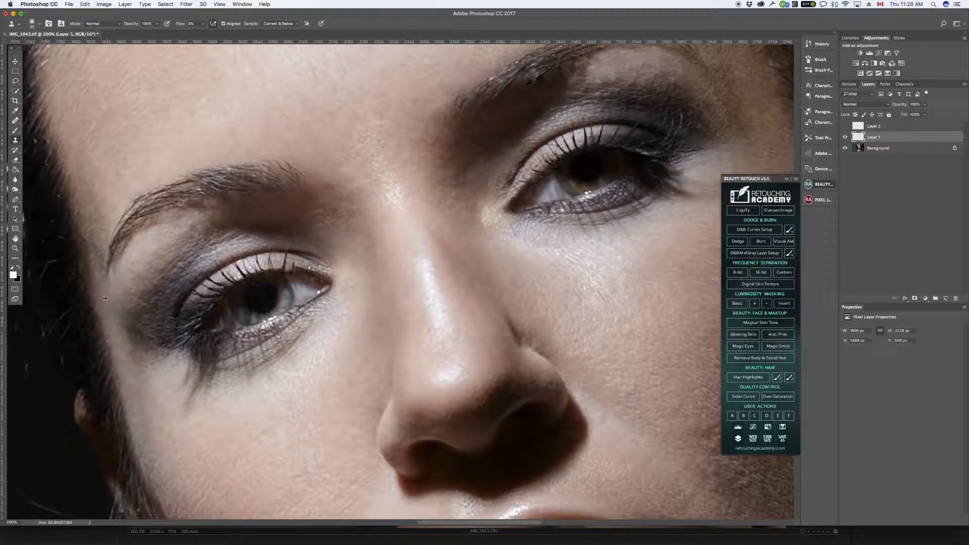
pyautogui.moveTo(107, 286)
pyautogui.mouseDown()
pyautogui.moveTo(123, 254)
pyautogui.moveTo(106, 292)
pyautogui.moveTo(98, 226)
pyautogui.moveTo(96, 274)
pyautogui.mouseUp()
pyautogui.keyDown('alt'); pyautogui.click(96, 224); pyautogui.keyUp('alt')
pyautogui.keyDown('alt'); pyautogui.click(97, 233); pyautogui.keyUp('alt')
# Review the retouched eye area at different zoom levels and compare the image with and without Layer 1.
pyautogui.press('super+minus')
pyautogui.press('super+minus')
pyautogui.press('super+plus')
pyautogui.press('super+plus')
pyautogui.press('super+plus')
pyautogui.press('super+plus')
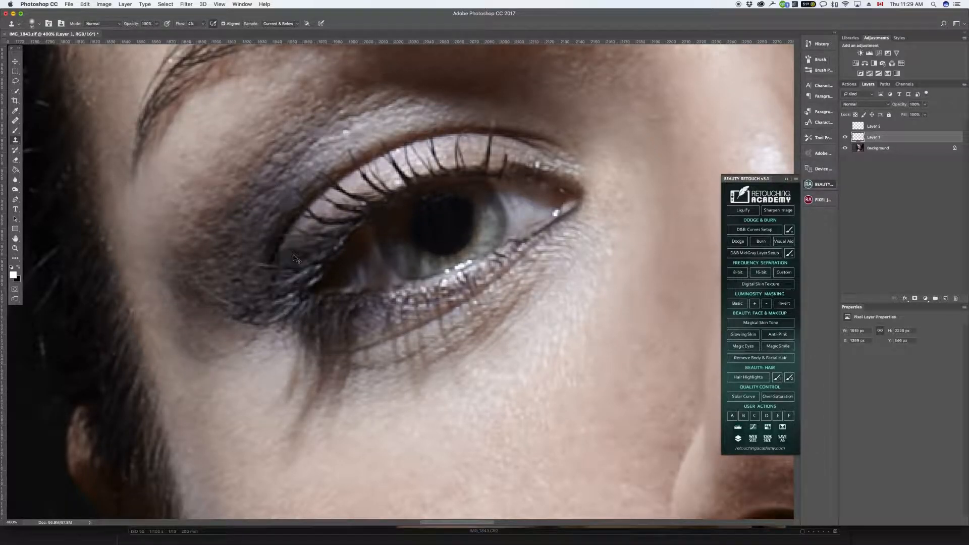
pyautogui.press('super+1')
pyautogui.press('super+equal')
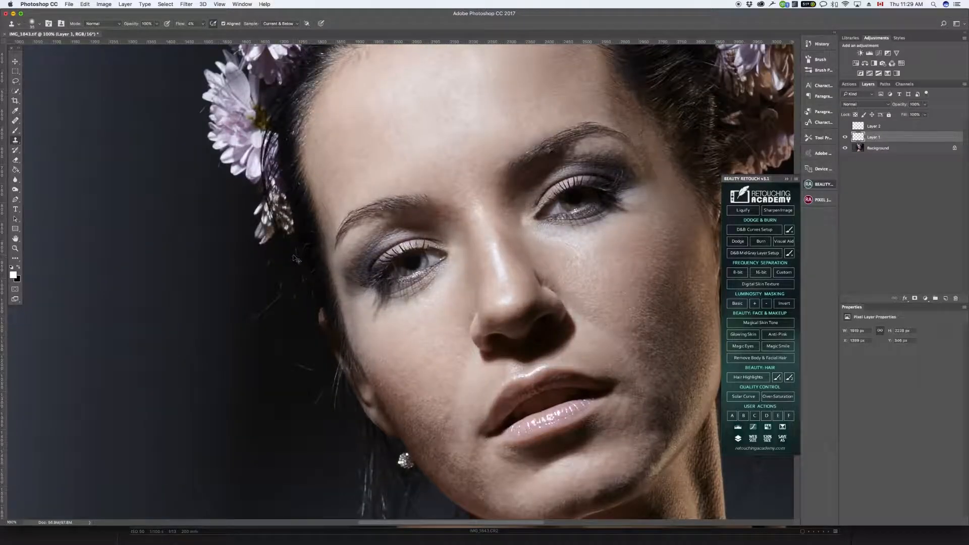
pyautogui.moveTo(593, 265); pyautogui.dragTo(390, 361)
pyautogui.click(846, 138)
pyautogui.click(845, 137)
pyautogui.click(845, 137)
pyautogui.click(845, 137)
pyautogui.click(846, 137)
pyautogui.click(845, 137)
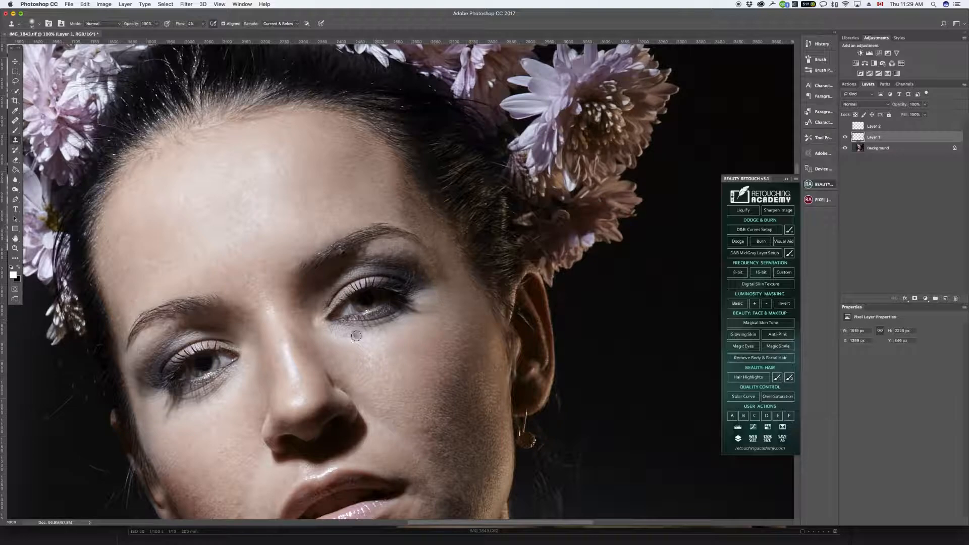
# Heal the skin just beneath the right-hand eyebrow with the Healing Brush, sampling clean skin nearby.
pyautogui.click(15, 121)
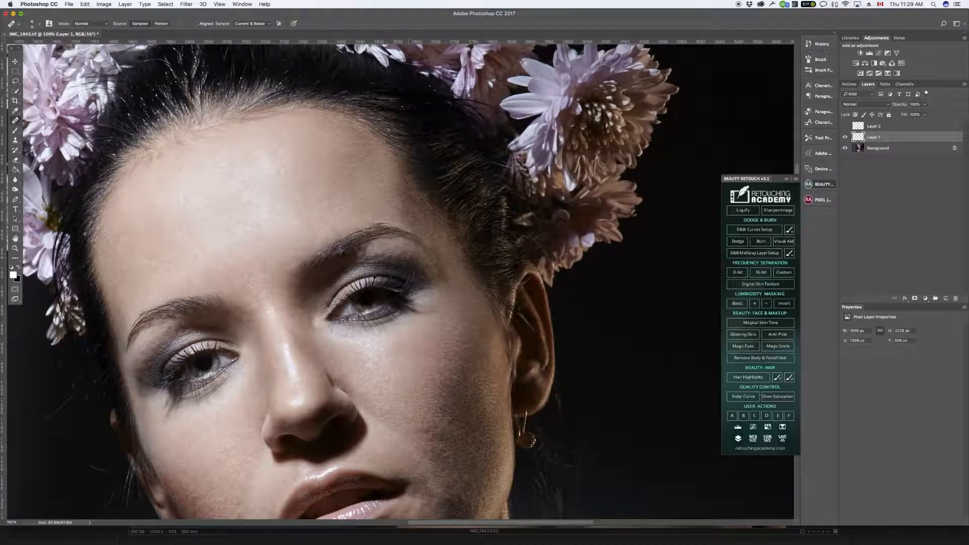
pyautogui.scroll(3, 374, 278)
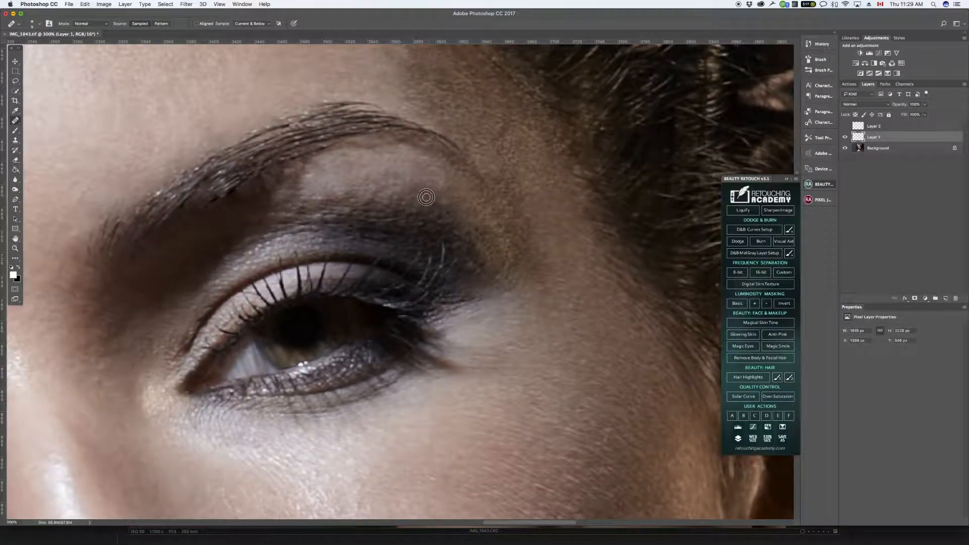
pyautogui.keyDown('alt'); pyautogui.click(353, 182); pyautogui.keyUp('alt')
pyautogui.moveTo(326, 177)
pyautogui.mouseDown()
pyautogui.moveTo(306, 182)
pyautogui.moveTo(317, 166)
pyautogui.mouseUp()
pyautogui.moveTo(361, 197); pyautogui.dragTo(481, 143)
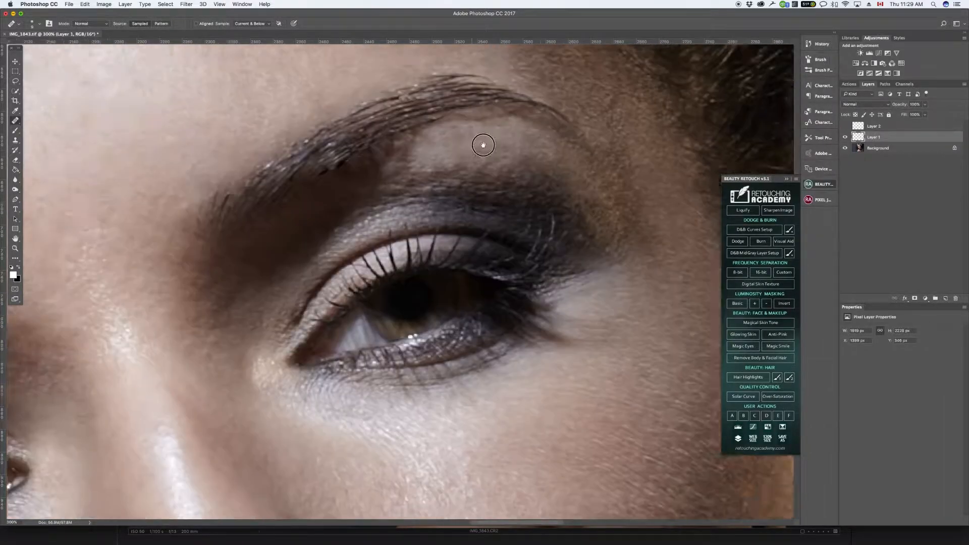
# Heal the skin between the inner end of the left-hand eyebrow and the nose bridge.
pyautogui.moveTo(602, 185); pyautogui.dragTo(784, 115)
pyautogui.moveTo(182, 318); pyautogui.dragTo(396, 200)
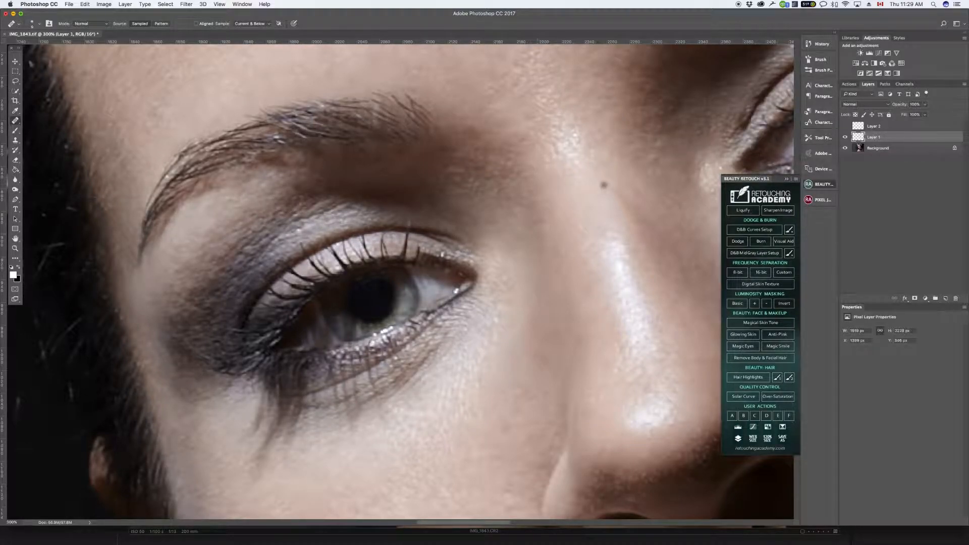
pyautogui.keyDown('alt'); pyautogui.click(528, 184); pyautogui.keyUp('alt')
pyautogui.keyDown('alt'); pyautogui.click(503, 202); pyautogui.keyUp('alt')
pyautogui.moveTo(499, 185)
pyautogui.mouseDown()
pyautogui.moveTo(456, 182)
pyautogui.moveTo(478, 165)
pyautogui.moveTo(456, 161)
pyautogui.mouseUp()
# Heal a small mark on the cheek between the left-hand eye and the nostril.
pyautogui.moveTo(608, 286); pyautogui.dragTo(439, 138)
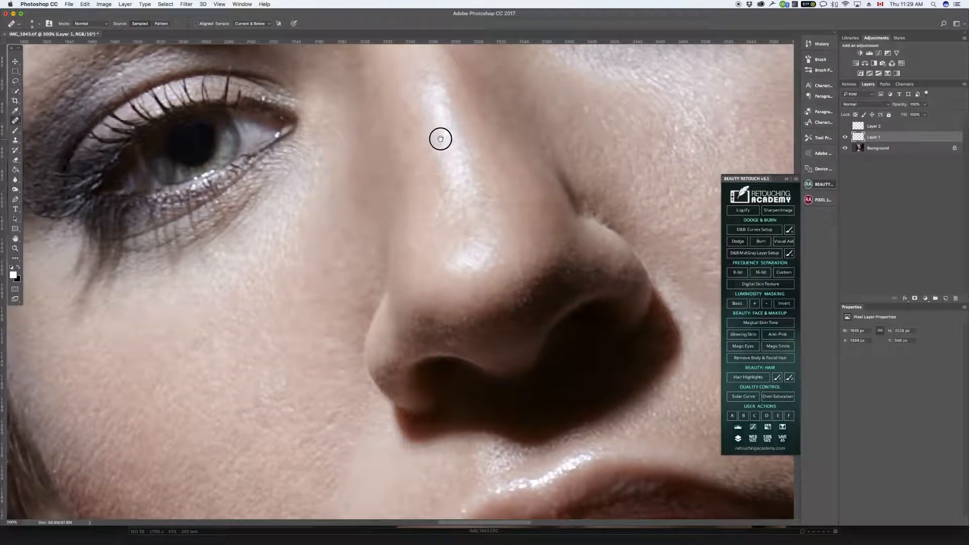
pyautogui.keyDown('alt'); pyautogui.click(327, 352); pyautogui.keyUp('alt')
pyautogui.click(333, 334)
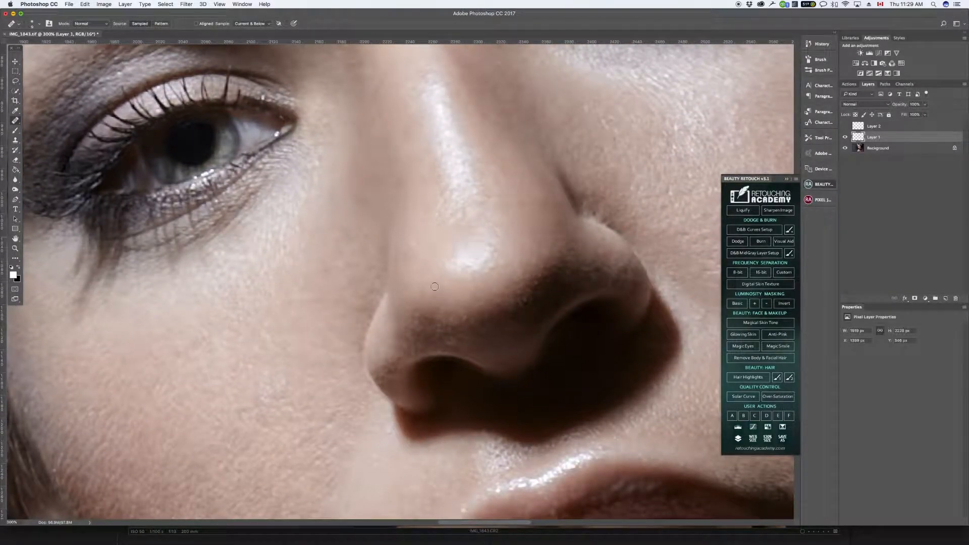
# Heal the crease and highlight where the right-hand side of the nose meets the cheek.
pyautogui.moveTo(463, 357); pyautogui.dragTo(413, 229)
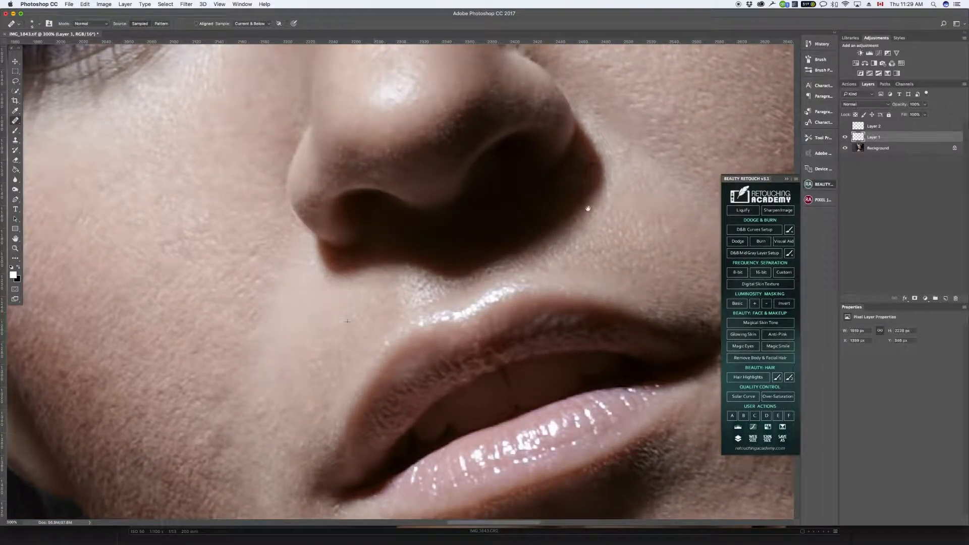
pyautogui.hscroll(10, 357, 349)
pyautogui.scroll(5, 357, 349)
pyautogui.moveTo(498, 288); pyautogui.dragTo(465, 300)
pyautogui.moveTo(380, 318); pyautogui.dragTo(620, 344)
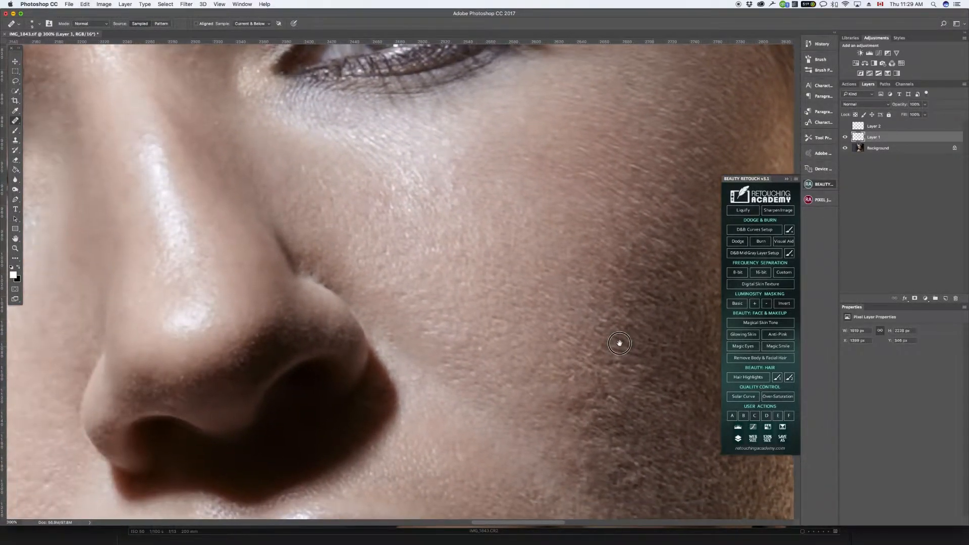
pyautogui.keyDown('alt'); pyautogui.click(315, 269); pyautogui.keyUp('alt')
pyautogui.moveTo(308, 274); pyautogui.dragTo(301, 255)
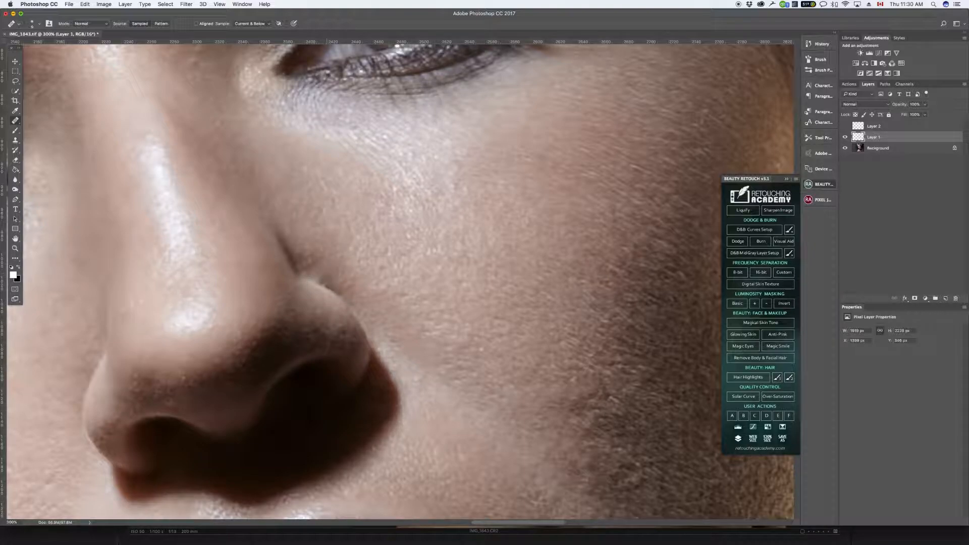
pyautogui.keyDown('alt'); pyautogui.click(327, 282); pyautogui.keyUp('alt')
pyautogui.moveTo(319, 280); pyautogui.dragTo(338, 293)
pyautogui.click(327, 284)
# Heal small spots on the cheek below the right-hand eye.
pyautogui.click(426, 223)
pyautogui.click(384, 250)
pyautogui.click(428, 270)
# Compare the retouched face with and without Layer 1 and review the portrait at a reduced zoom.
pyautogui.click(846, 137)
pyautogui.click(846, 137)
pyautogui.click(845, 138)
pyautogui.click(845, 138)
pyautogui.press('super+minus')
pyautogui.press('super+minus')
pyautogui.press('super+minus')
pyautogui.press('super+minus')
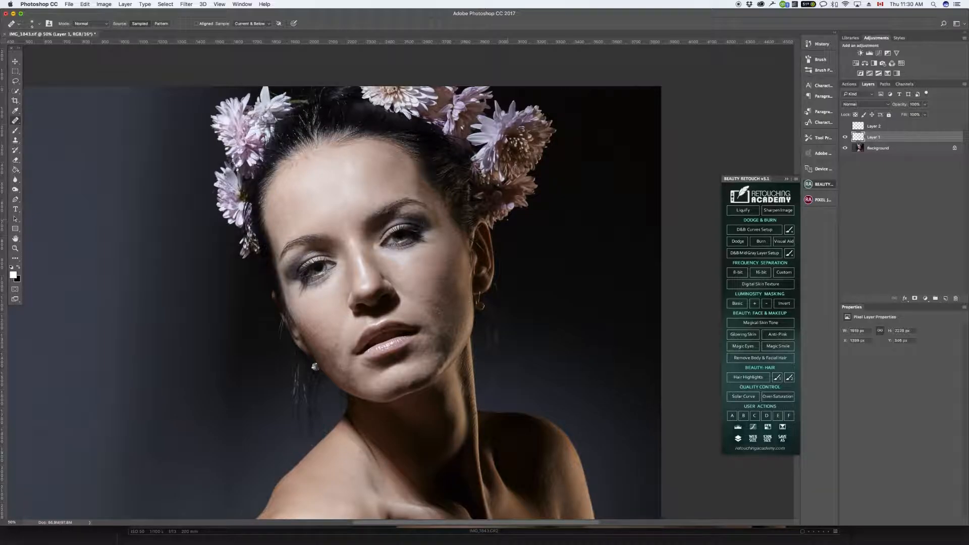
pyautogui.scroll(-5, 510, 223)
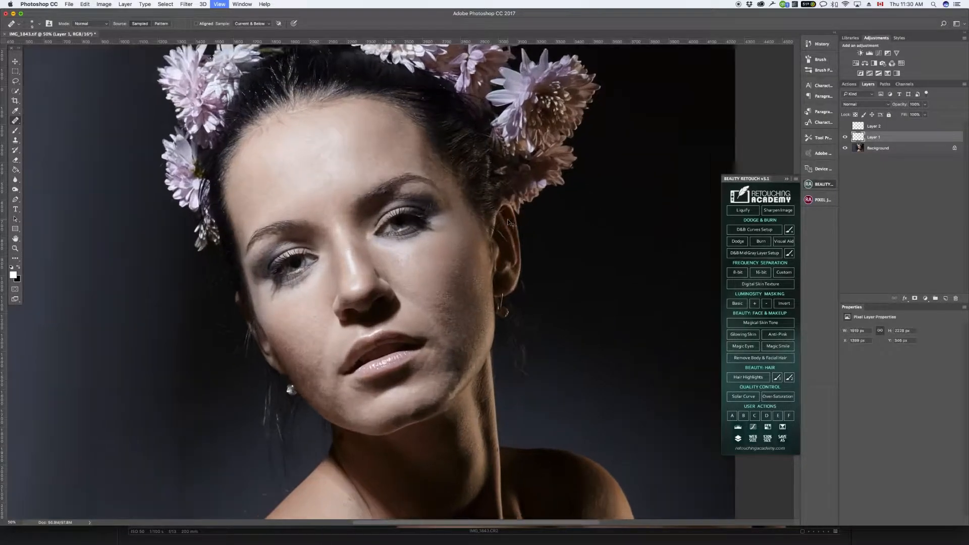
# Examine the neck and shoulders with and without Layer 1.
pyautogui.press('super+plus')
pyautogui.scroll(-3, 478, 217)
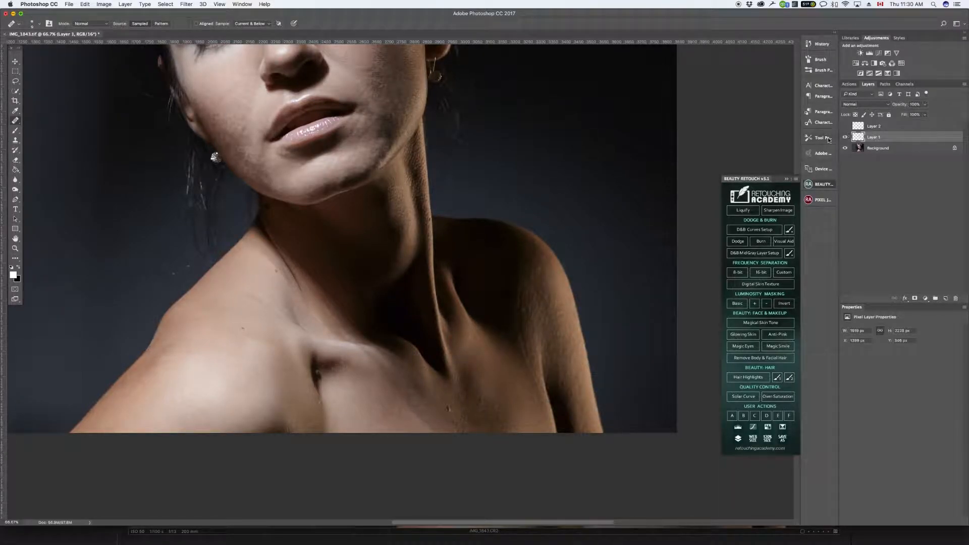
pyautogui.moveTo(178, 352)
pyautogui.mouseDown()
pyautogui.moveTo(123, 432)
pyautogui.moveTo(188, 351)
pyautogui.mouseUp()
pyautogui.click(844, 138)
pyautogui.click(845, 142)
pyautogui.click(844, 141)
pyautogui.click(844, 142)
pyautogui.click(844, 143)
pyautogui.click(844, 143)
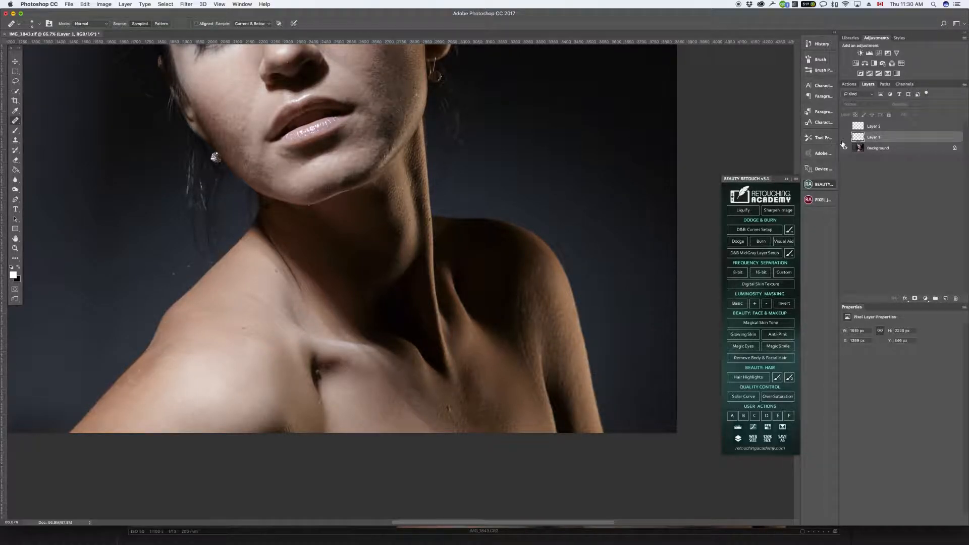
pyautogui.click(844, 143)
# Try to heal the light bump in the dark armpit crease at different brush sizes and undo the strokes.
pyautogui.scroll(2, 388, 419)
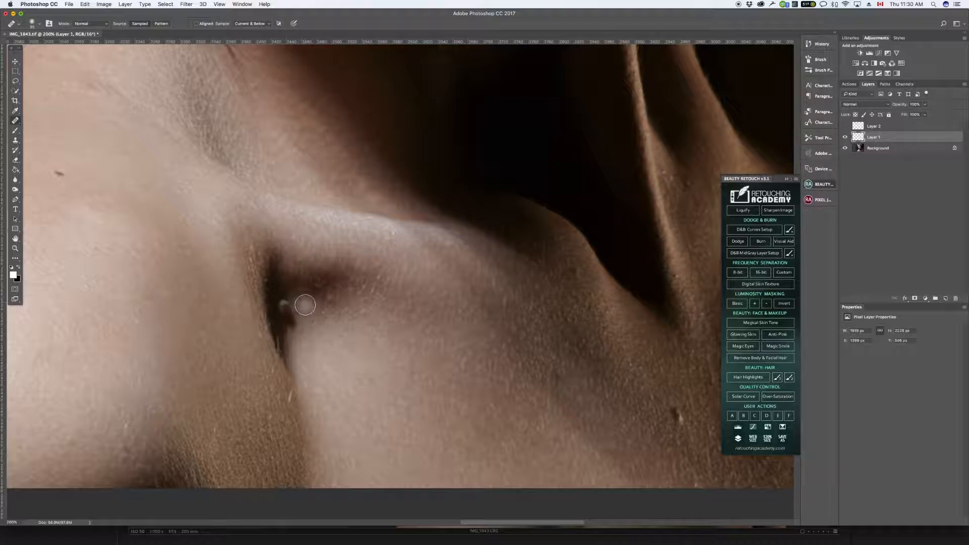
pyautogui.press(']')
pyautogui.press(']')
pyautogui.press(']')
pyautogui.click(284, 305)
pyautogui.press('[')
pyautogui.press('[')
pyautogui.click(335, 303)
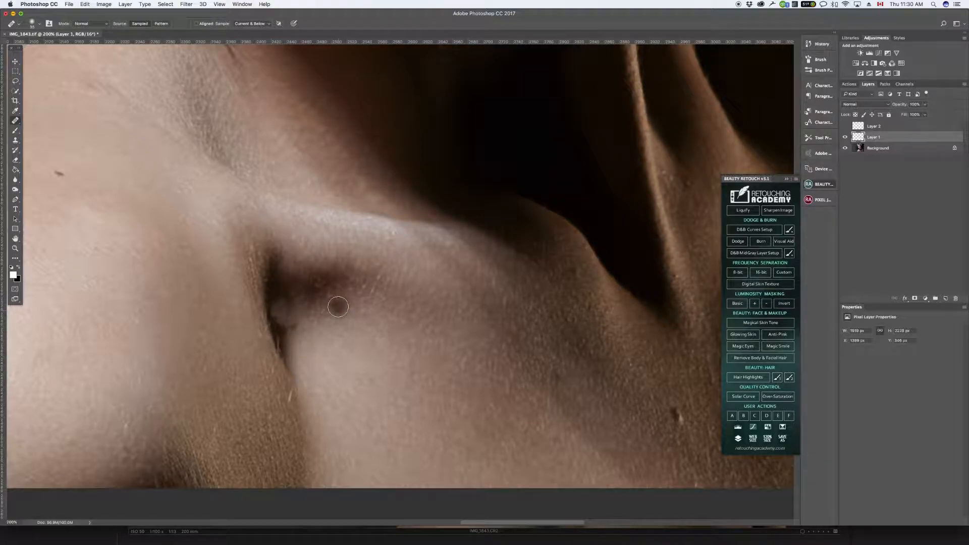
pyautogui.press('alt+super+z')
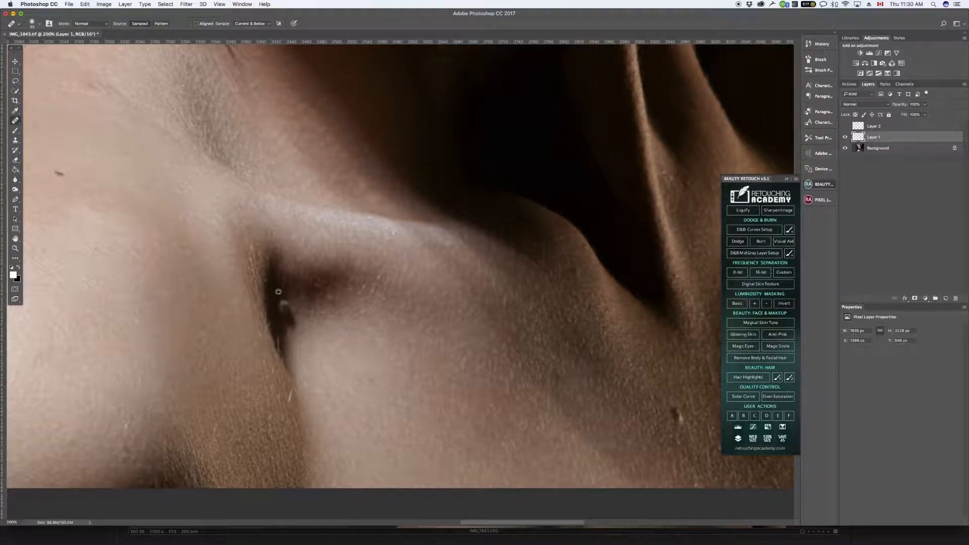
pyautogui.keyDown('alt'); pyautogui.click(278, 321); pyautogui.keyUp('alt')
pyautogui.click(281, 302)
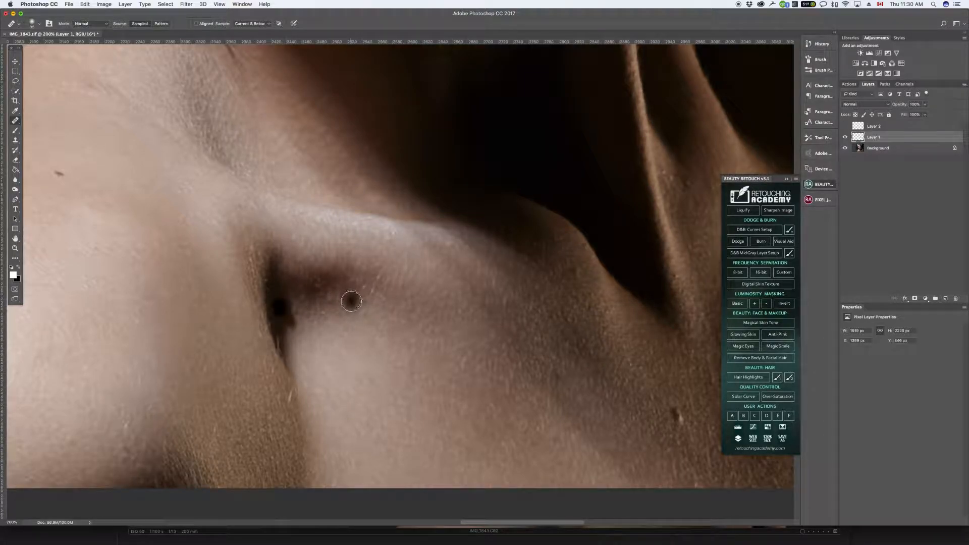
pyautogui.press('alt+super+z')
# Heal the light bump and the dark bulge beneath it in the armpit crease with a small Healing Brush.
pyautogui.click(330, 337)
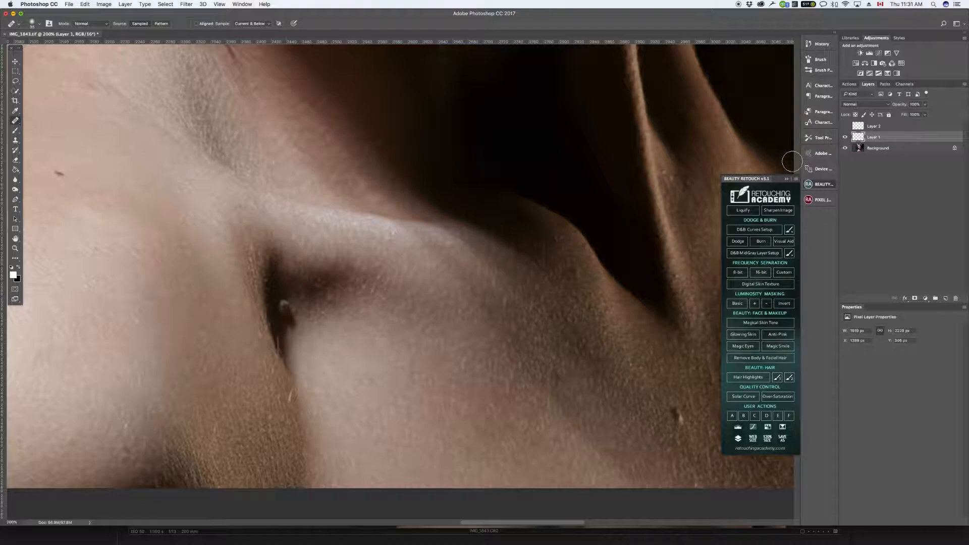
pyautogui.click(283, 310)
pyautogui.scroll(3, 284, 339)
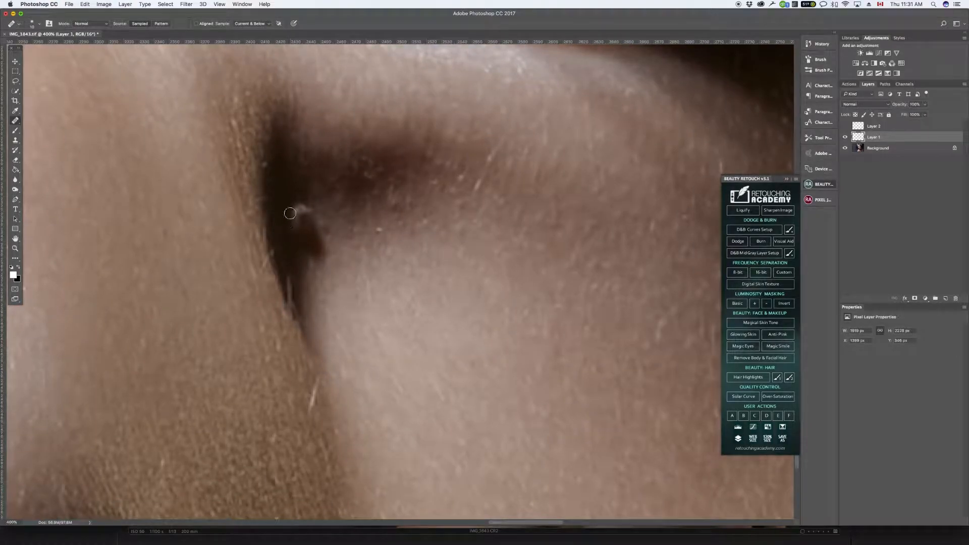
pyautogui.click(301, 211)
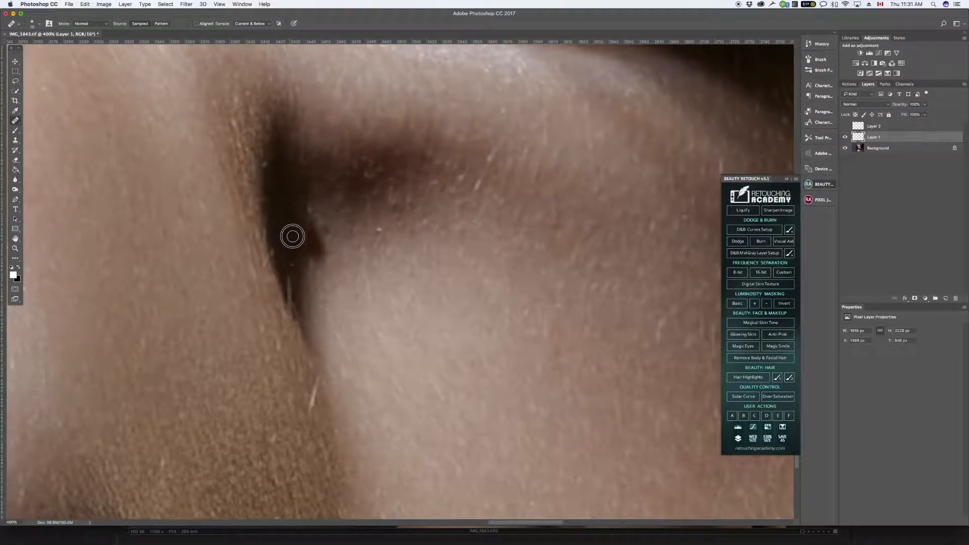
pyautogui.moveTo(305, 224)
pyautogui.mouseDown()
pyautogui.moveTo(309, 238)
pyautogui.moveTo(316, 227)
pyautogui.moveTo(321, 277)
pyautogui.moveTo(322, 232)
pyautogui.moveTo(309, 281)
pyautogui.mouseUp()
# Smooth the transition from the armpit crease's shadow to the chest skin with short healing strokes from nearby samples.
pyautogui.keyDown('alt'); pyautogui.click(336, 249); pyautogui.keyUp('alt')
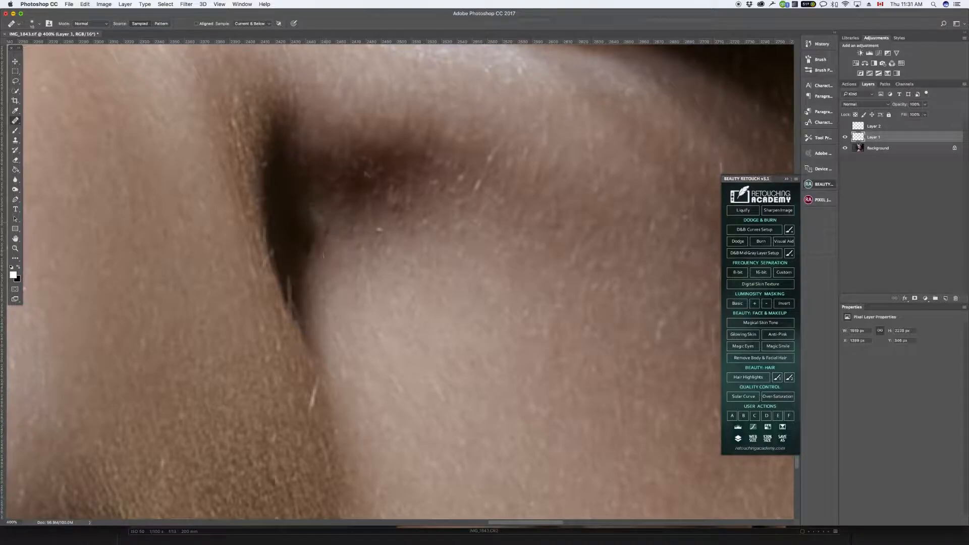
pyautogui.moveTo(329, 231); pyautogui.dragTo(321, 274)
pyautogui.keyDown('alt'); pyautogui.click(412, 171); pyautogui.keyUp('alt')
pyautogui.click(379, 233)
pyautogui.keyDown('alt'); pyautogui.click(316, 254); pyautogui.keyUp('alt')
pyautogui.moveTo(316, 233); pyautogui.dragTo(307, 278)
pyautogui.moveTo(326, 228); pyautogui.dragTo(307, 285)
pyautogui.click(325, 264)
pyautogui.moveTo(348, 223); pyautogui.dragTo(335, 199)
pyautogui.scroll(-5, 373, 340)
pyautogui.moveTo(330, 242); pyautogui.dragTo(303, 240)
# Heal the light specks and fine hairs in the reddish shadow beside the armpit crease.
pyautogui.scroll(10, 409, 333)
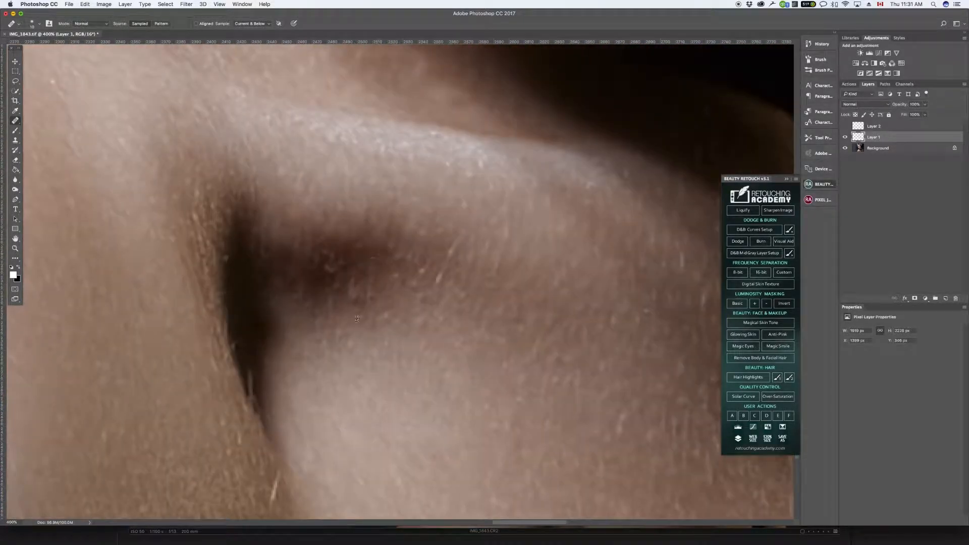
pyautogui.click(348, 301)
pyautogui.click(339, 288)
pyautogui.click(346, 285)
pyautogui.moveTo(330, 267); pyautogui.dragTo(350, 275)
pyautogui.moveTo(436, 285); pyautogui.dragTo(453, 249)
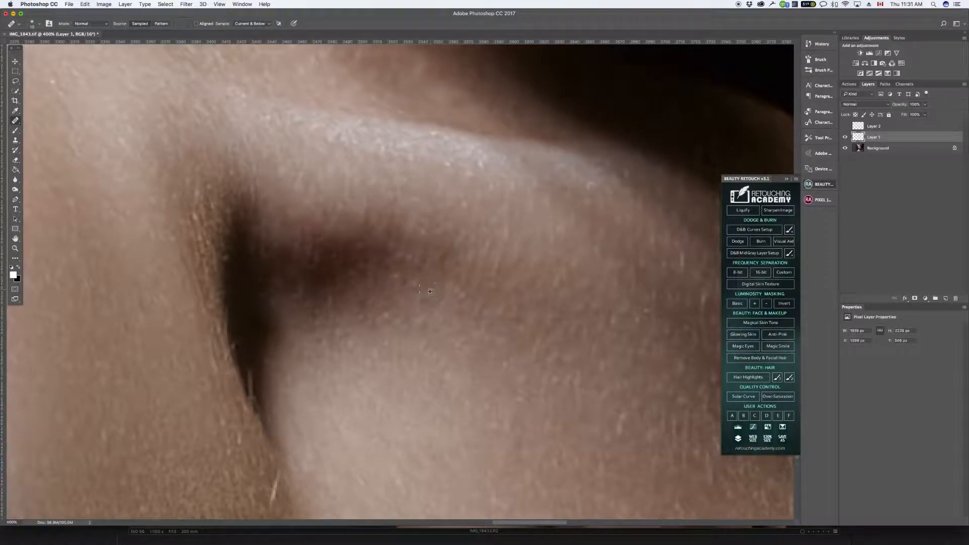
pyautogui.keyDown('alt'); pyautogui.click(430, 292); pyautogui.keyUp('alt')
pyautogui.moveTo(427, 295); pyautogui.dragTo(418, 302)
# Heal light specks along the upper arm-side edge of the armpit crease with repeated nearby samples.
pyautogui.moveTo(527, 384); pyautogui.dragTo(370, 452)
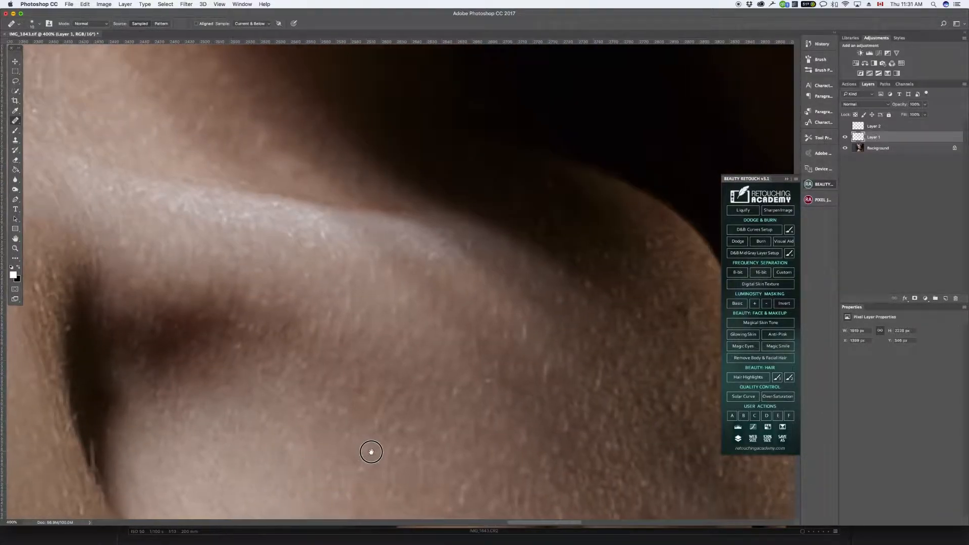
pyautogui.moveTo(428, 450); pyautogui.dragTo(537, 445)
pyautogui.keyDown('alt'); pyautogui.click(358, 341); pyautogui.keyUp('alt')
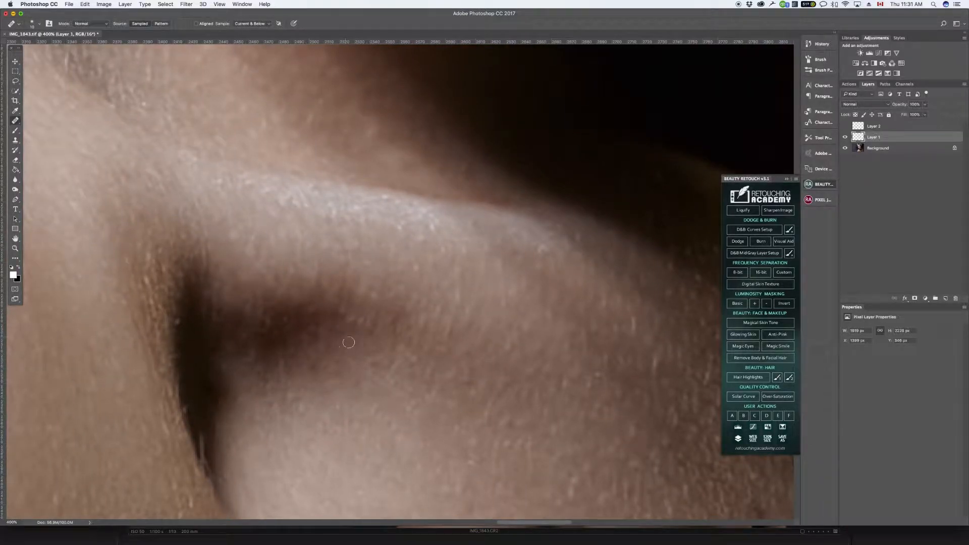
pyautogui.press('super+z')
pyautogui.keyDown('alt'); pyautogui.click(137, 312); pyautogui.keyUp('alt')
pyautogui.keyDown('alt'); pyautogui.click(132, 267); pyautogui.keyUp('alt')
pyautogui.moveTo(145, 274); pyautogui.dragTo(149, 285)
pyautogui.keyDown('alt'); pyautogui.click(152, 324); pyautogui.keyUp('alt')
pyautogui.keyDown('alt'); pyautogui.click(142, 331); pyautogui.keyUp('alt')
pyautogui.moveTo(156, 361); pyautogui.dragTo(157, 375)
pyautogui.keyDown('alt'); pyautogui.click(142, 375); pyautogui.keyUp('alt')
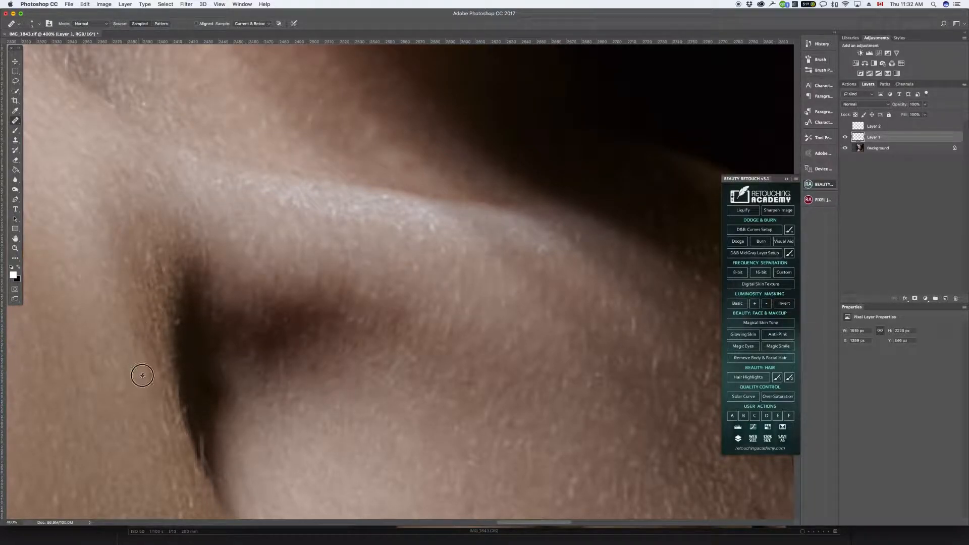
# Heal the fine hairs along the lower part of the armpit crease, undoing unwanted strokes.
pyautogui.scroll(-3, 175, 309)
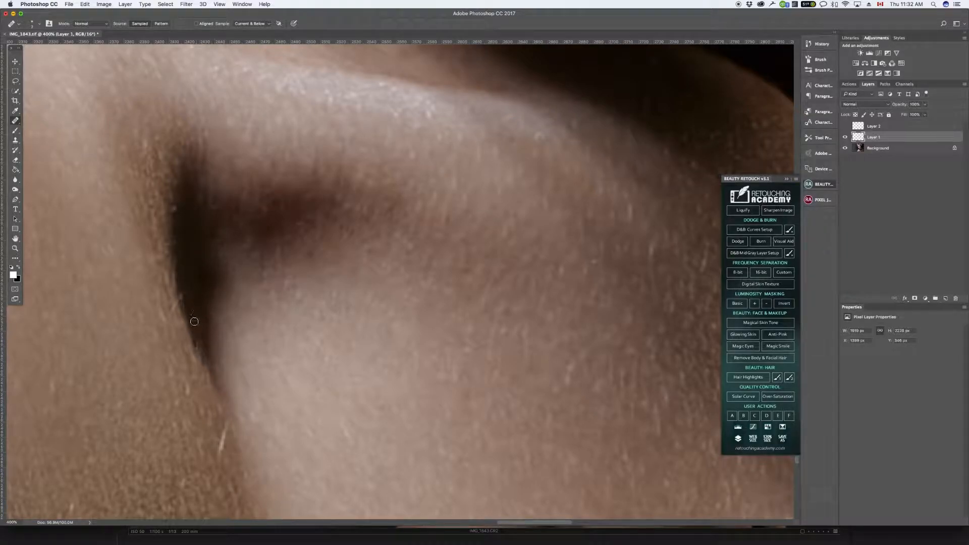
pyautogui.keyDown('alt'); pyautogui.click(200, 282); pyautogui.keyUp('alt')
pyautogui.keyDown('alt'); pyautogui.click(198, 325); pyautogui.keyUp('alt')
pyautogui.moveTo(201, 287); pyautogui.dragTo(192, 289)
pyautogui.moveTo(196, 333); pyautogui.dragTo(199, 348)
pyautogui.moveTo(187, 281); pyautogui.dragTo(189, 269)
pyautogui.press(']')
pyautogui.press(']')
pyautogui.click(199, 339)
pyautogui.press('super+z')
pyautogui.keyDown('alt'); pyautogui.click(184, 290); pyautogui.keyUp('alt')
pyautogui.press('super+z')
# Heal the light stray hair just below the end of the armpit crease.
pyautogui.keyDown('alt'); pyautogui.click(211, 464); pyautogui.keyUp('alt')
pyautogui.moveTo(226, 427); pyautogui.dragTo(222, 444)
pyautogui.moveTo(312, 370); pyautogui.dragTo(331, 293)
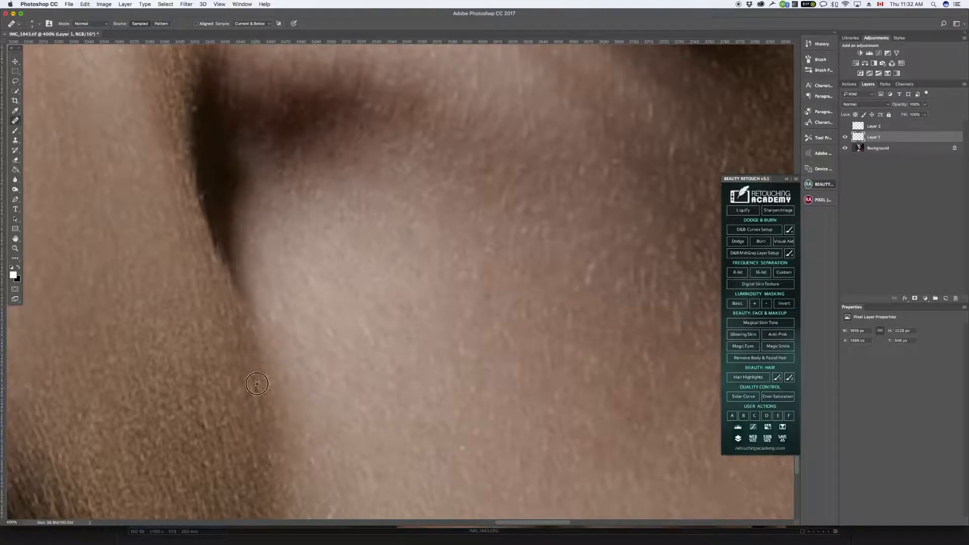
# Clone dark shadow tone along the arm-side edge of the armpit crease with the Clone Stamp.
pyautogui.moveTo(359, 457); pyautogui.dragTo(338, 248)
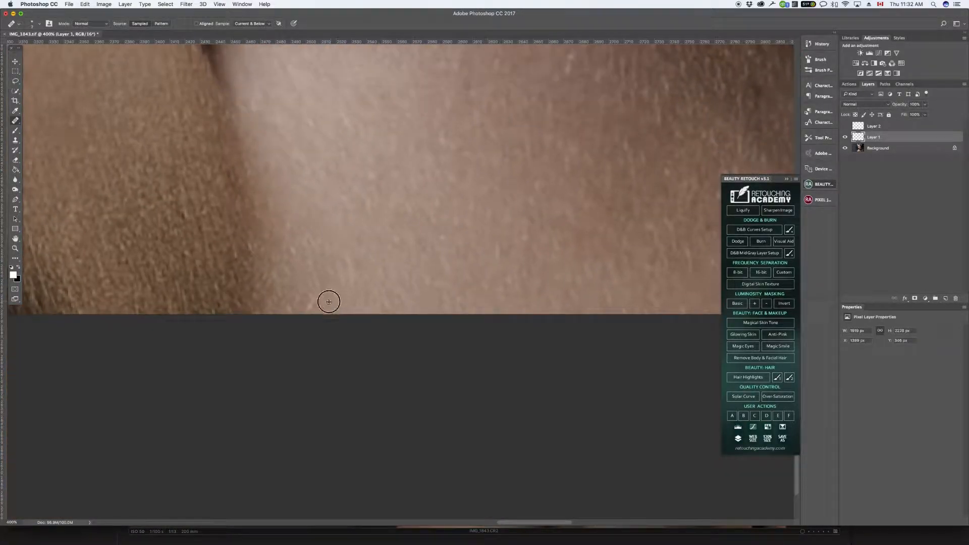
pyautogui.moveTo(331, 312); pyautogui.dragTo(399, 476)
pyautogui.moveTo(395, 337); pyautogui.dragTo(399, 468)
pyautogui.moveTo(425, 220); pyautogui.dragTo(426, 300)
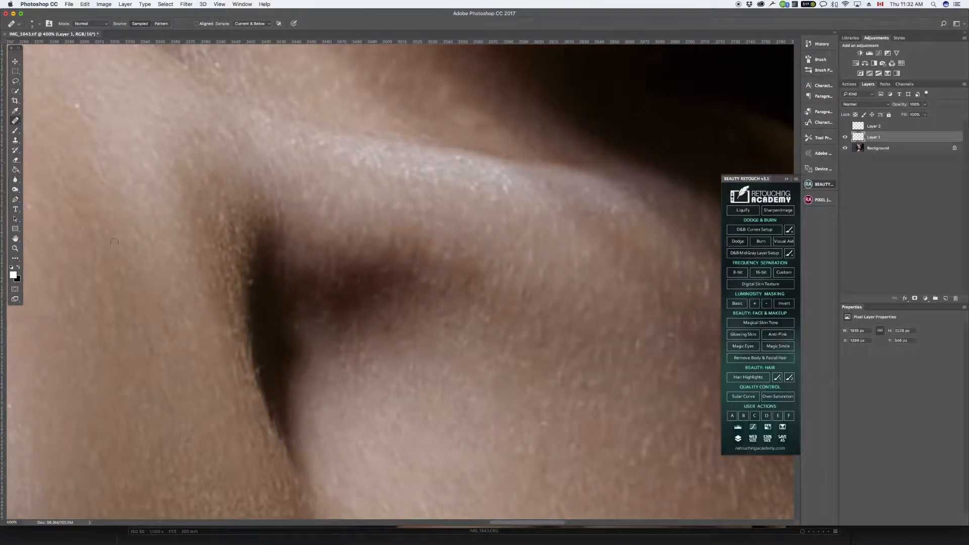
pyautogui.click(15, 141)
pyautogui.keyDown('alt'); pyautogui.click(261, 348); pyautogui.keyUp('alt')
pyautogui.moveTo(265, 367)
pyautogui.mouseDown()
pyautogui.moveTo(280, 401)
pyautogui.moveTo(266, 336)
pyautogui.moveTo(261, 386)
pyautogui.moveTo(251, 332)
pyautogui.moveTo(264, 407)
pyautogui.moveTo(261, 340)
pyautogui.mouseUp()
# Clean up the middle and lower edge of the armpit crease with a smaller Clone Stamp brush.
pyautogui.press('[')
pyautogui.press('[')
pyautogui.press('[')
pyautogui.press('[')
pyautogui.press('[')
pyautogui.keyDown('alt'); pyautogui.click(252, 327); pyautogui.keyUp('alt')
pyautogui.moveTo(276, 414)
pyautogui.mouseDown()
pyautogui.moveTo(266, 391)
pyautogui.moveTo(272, 414)
pyautogui.mouseUp()
pyautogui.keyDown('alt'); pyautogui.click(263, 327); pyautogui.keyUp('alt')
pyautogui.moveTo(256, 342)
pyautogui.mouseDown()
pyautogui.moveTo(264, 375)
pyautogui.moveTo(255, 327)
pyautogui.moveTo(279, 425)
pyautogui.mouseUp()
pyautogui.moveTo(265, 384)
pyautogui.mouseDown()
pyautogui.moveTo(270, 396)
pyautogui.moveTo(274, 374)
pyautogui.moveTo(252, 346)
pyautogui.mouseUp()
# Clone the upper arm-side edge of the armpit crease using fresh samples from the shadow.
pyautogui.keyDown('alt'); pyautogui.click(266, 316); pyautogui.keyUp('alt')
pyautogui.moveTo(259, 281)
pyautogui.mouseDown()
pyautogui.moveTo(257, 329)
pyautogui.moveTo(253, 281)
pyautogui.moveTo(248, 307)
pyautogui.mouseUp()
pyautogui.keyDown('alt'); pyautogui.click(253, 306); pyautogui.keyUp('alt')
pyautogui.keyDown('alt'); pyautogui.click(252, 298); pyautogui.keyUp('alt')
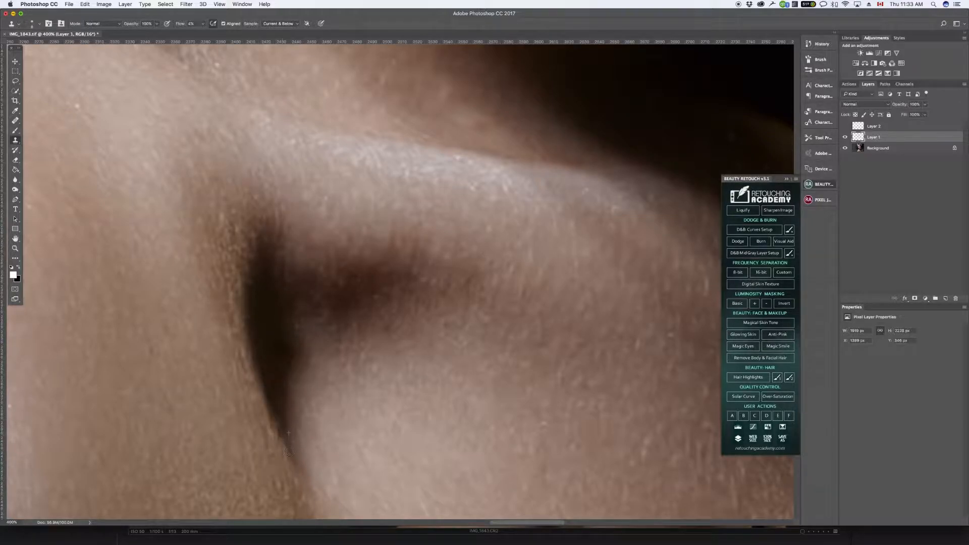
# Heal the dark mole and its light spot on the lower chest with the Healing Brush, redoing the stroke from a fresh skin sample.
pyautogui.moveTo(490, 468); pyautogui.dragTo(69, 213)
pyautogui.click(15, 132)
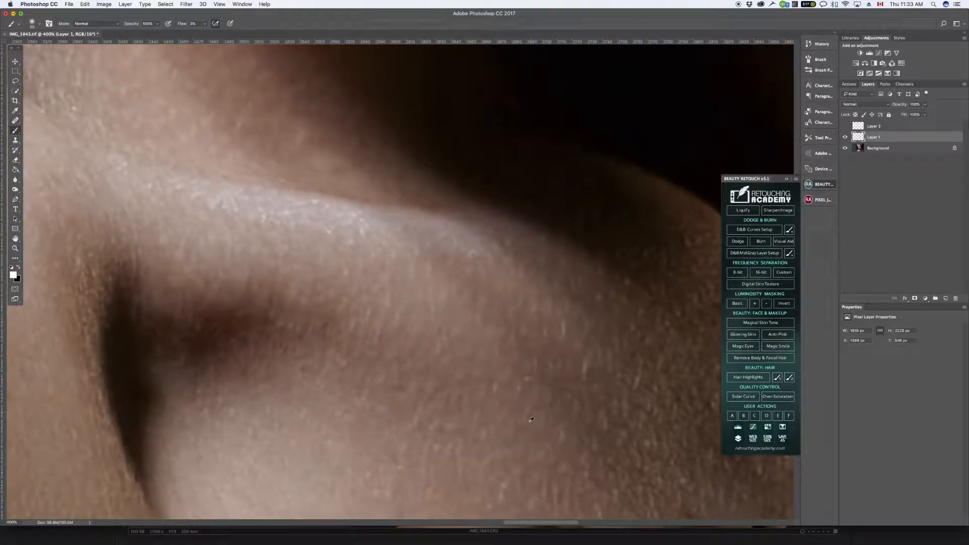
pyautogui.moveTo(522, 444); pyautogui.dragTo(376, 240)
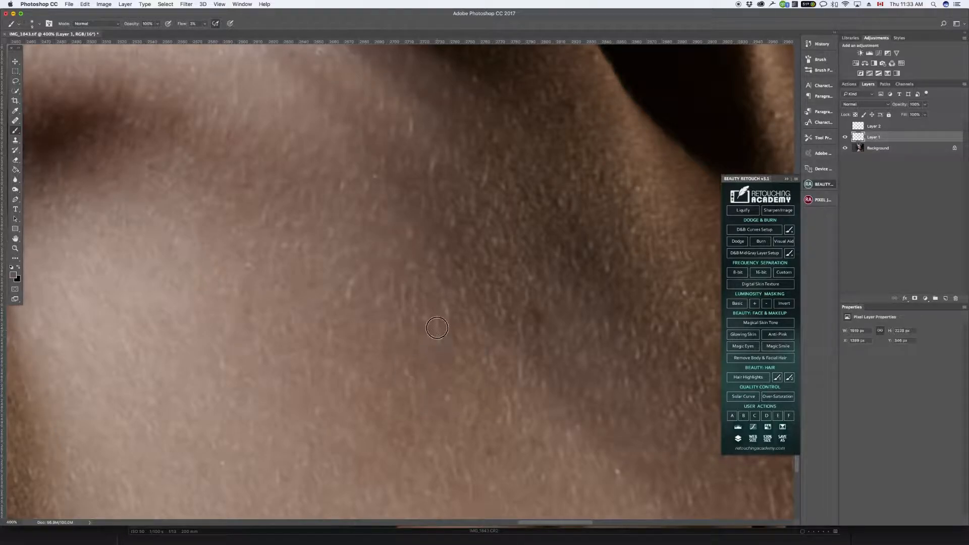
pyautogui.click(15, 121)
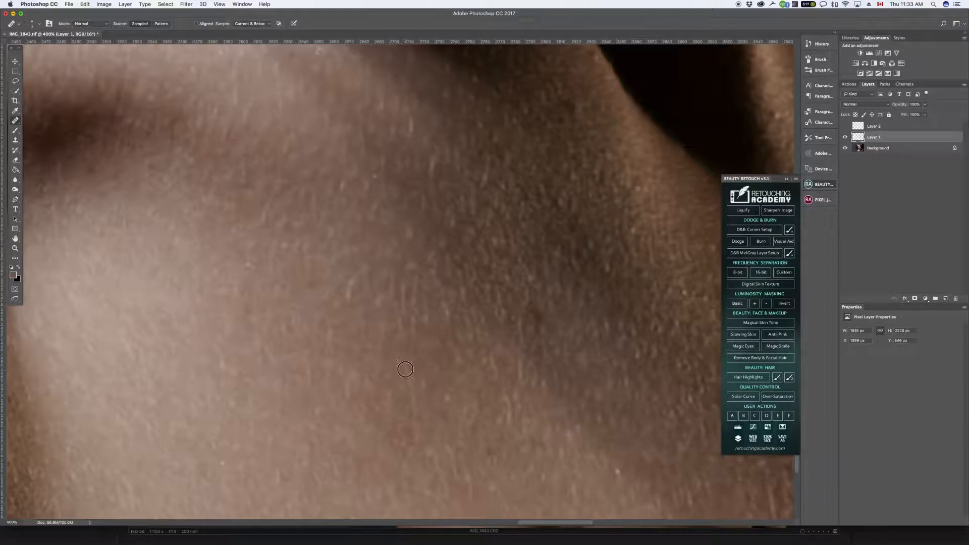
pyautogui.scroll(-10, 472, 366)
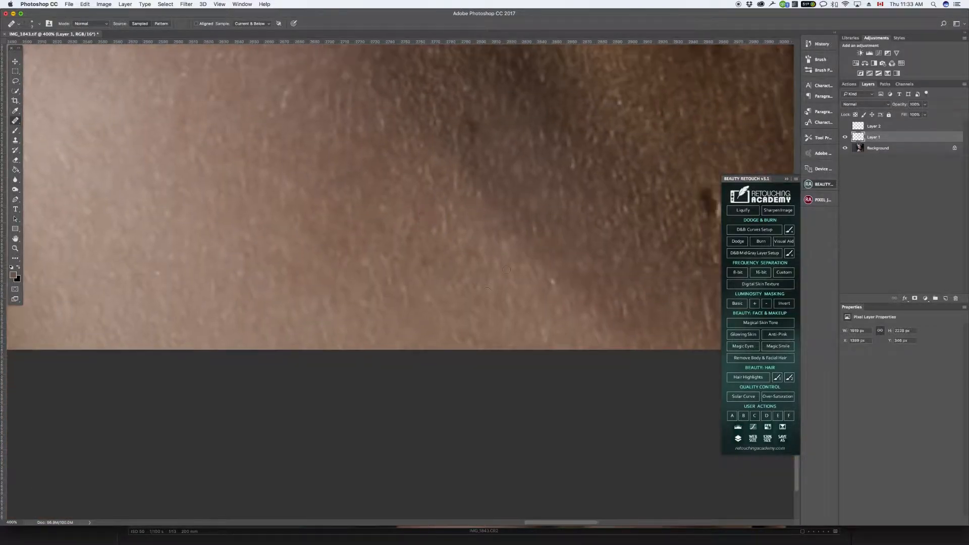
pyautogui.hscroll(5, 571, 266)
pyautogui.scroll(1, 571, 266)
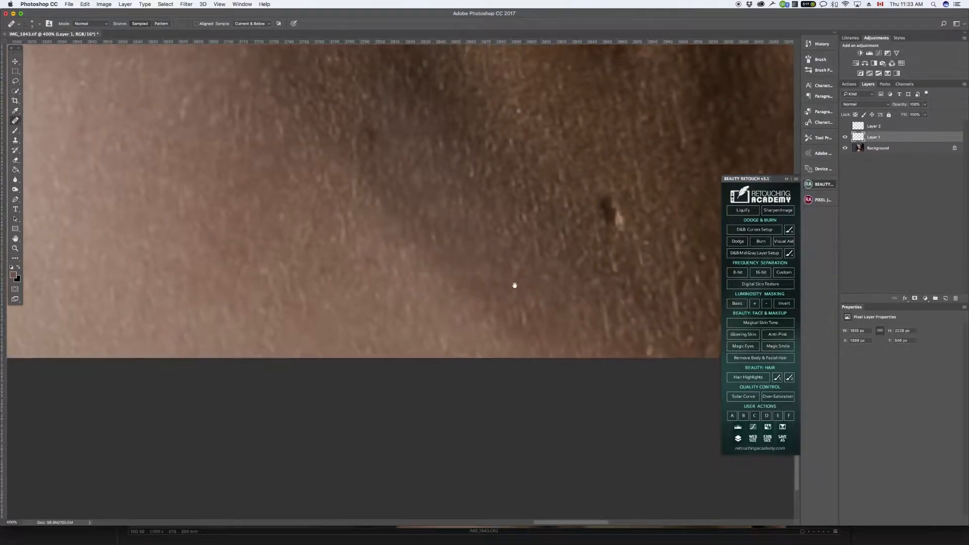
pyautogui.moveTo(609, 253)
pyautogui.mouseDown()
pyautogui.moveTo(544, 381)
pyautogui.moveTo(537, 416)
pyautogui.mouseUp()
pyautogui.moveTo(459, 383); pyautogui.dragTo(462, 406)
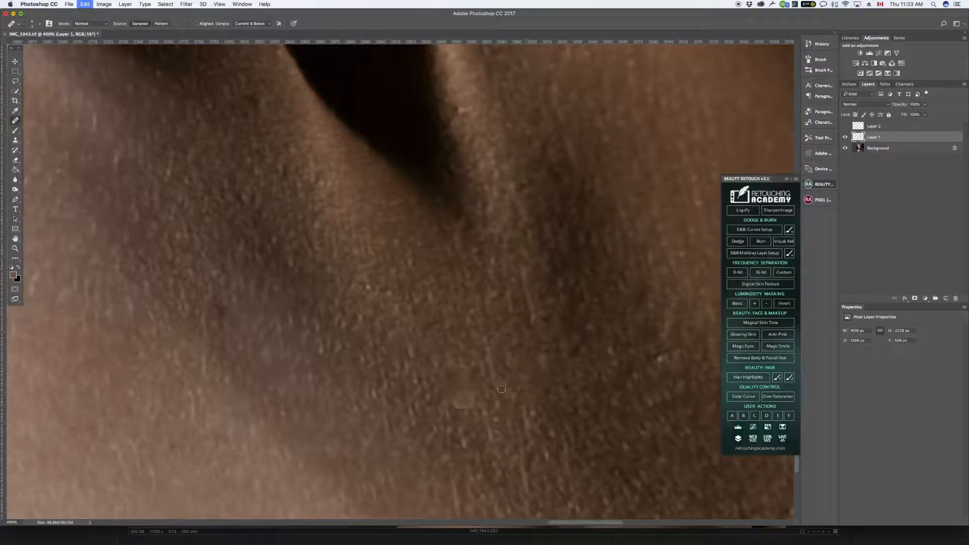
pyautogui.press('super+z')
pyautogui.keyDown('alt'); pyautogui.click(497, 375); pyautogui.keyUp('alt')
pyautogui.moveTo(462, 384)
pyautogui.mouseDown()
pyautogui.moveTo(470, 399)
pyautogui.moveTo(474, 385)
pyautogui.moveTo(458, 400)
pyautogui.mouseUp()
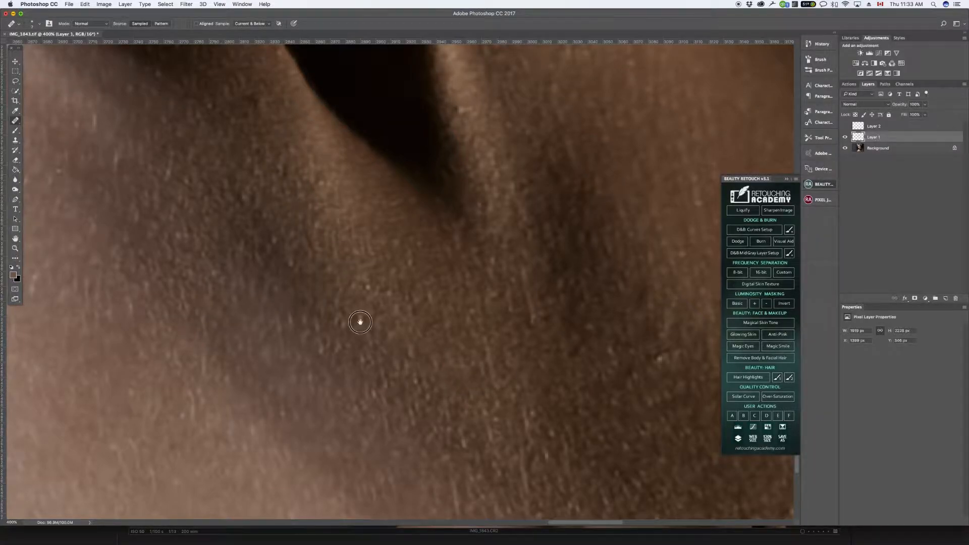
# Heal the small bright spots at the base of the neck and beside the long neck tendon.
pyautogui.moveTo(359, 320); pyautogui.dragTo(380, 386)
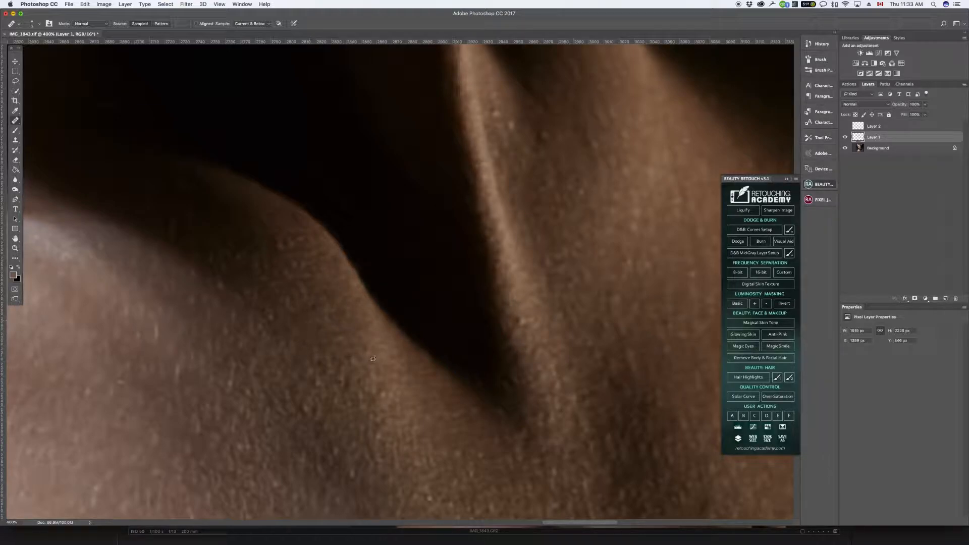
pyautogui.click(383, 396)
pyautogui.moveTo(554, 326); pyautogui.dragTo(567, 440)
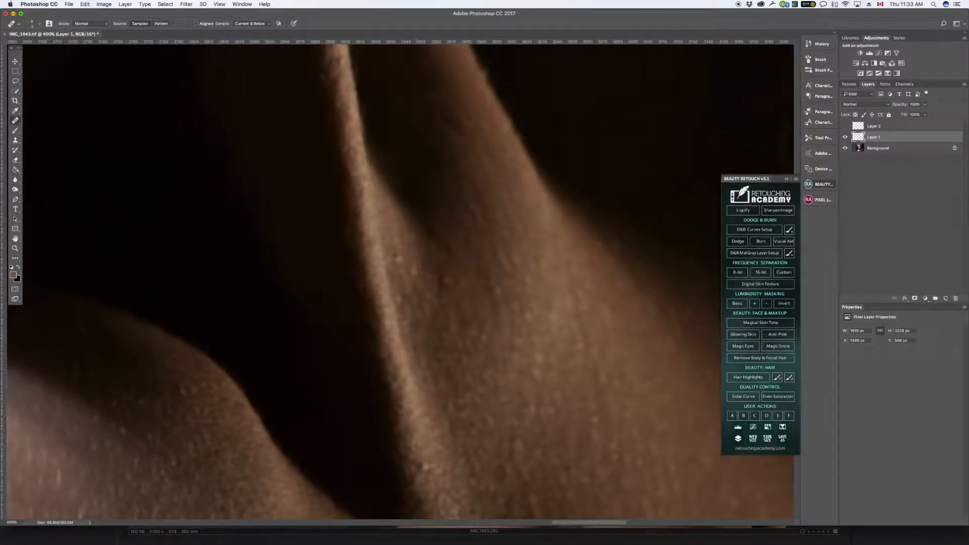
pyautogui.click(397, 256)
pyautogui.click(453, 288)
pyautogui.click(454, 287)
# Heal the remaining bright specks at the foot of the neck tendon and on the shadowed chest with a smaller Healing Brush.
pyautogui.scroll(-5, 522, 348)
pyautogui.hscroll(2, 522, 348)
pyautogui.press('[')
pyautogui.press('[')
pyautogui.press('[')
pyautogui.press('[')
pyautogui.press('[')
pyautogui.press('[')
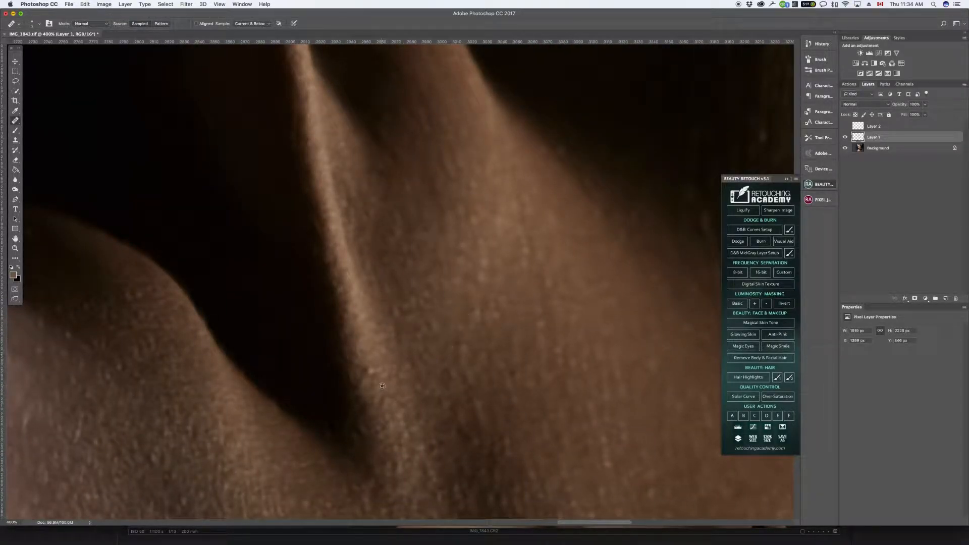
pyautogui.hscroll(5, 521, 338)
pyautogui.scroll(-3, 522, 338)
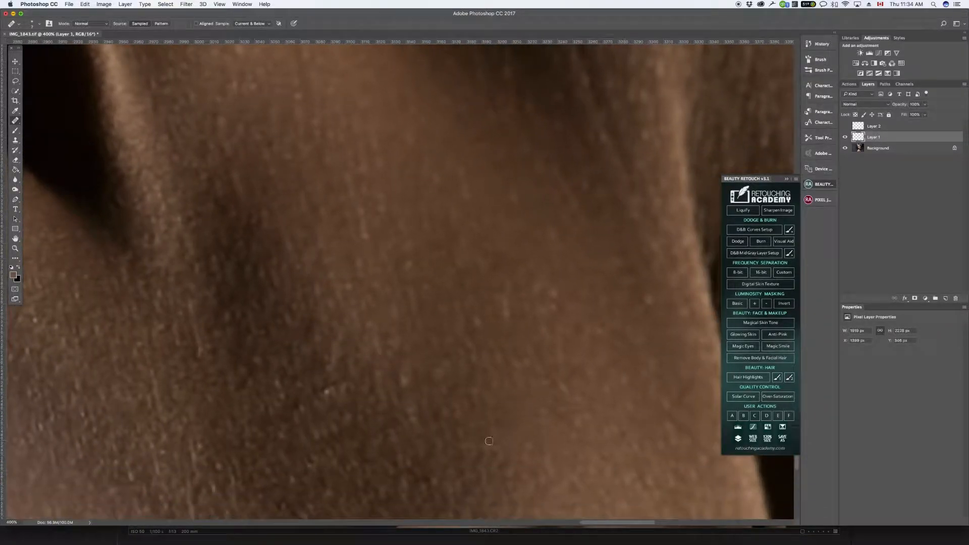
pyautogui.click(324, 392)
# Examine the lower chest, the shadowed arm and the far shoulder for remaining blemishes.
pyautogui.press(']')
pyautogui.press(']')
pyautogui.moveTo(476, 282)
pyautogui.mouseDown()
pyautogui.moveTo(446, 361)
pyautogui.moveTo(414, 268)
pyautogui.mouseUp()
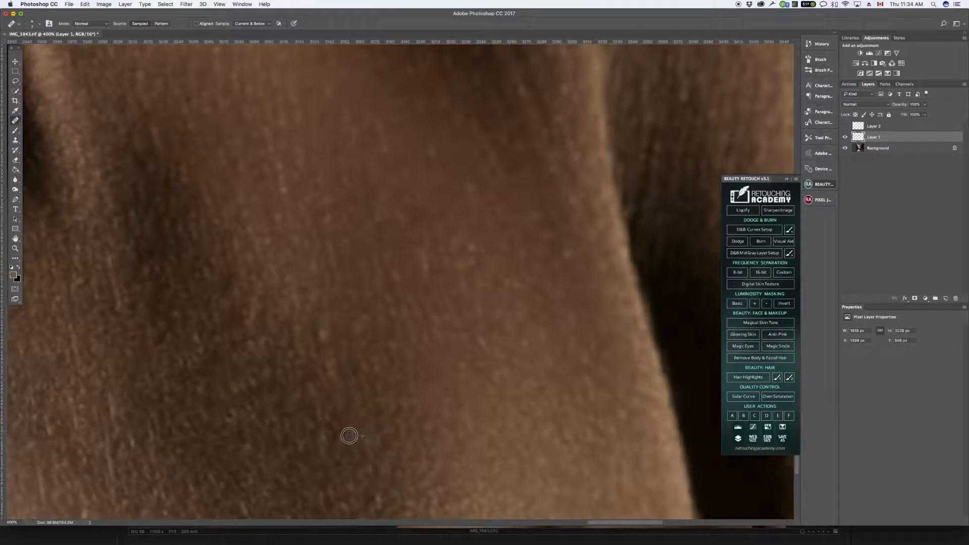
pyautogui.moveTo(451, 363); pyautogui.dragTo(440, 316)
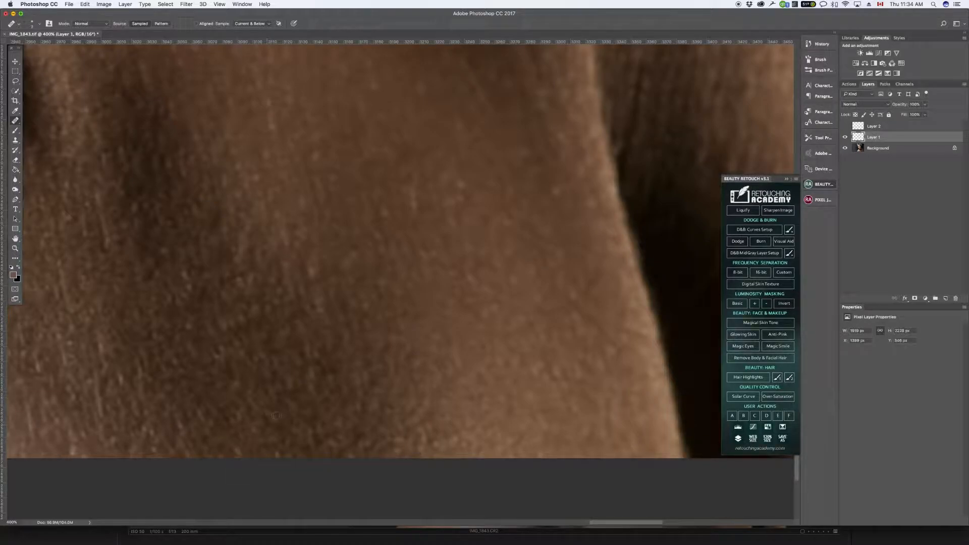
pyautogui.moveTo(520, 292); pyautogui.dragTo(487, 363)
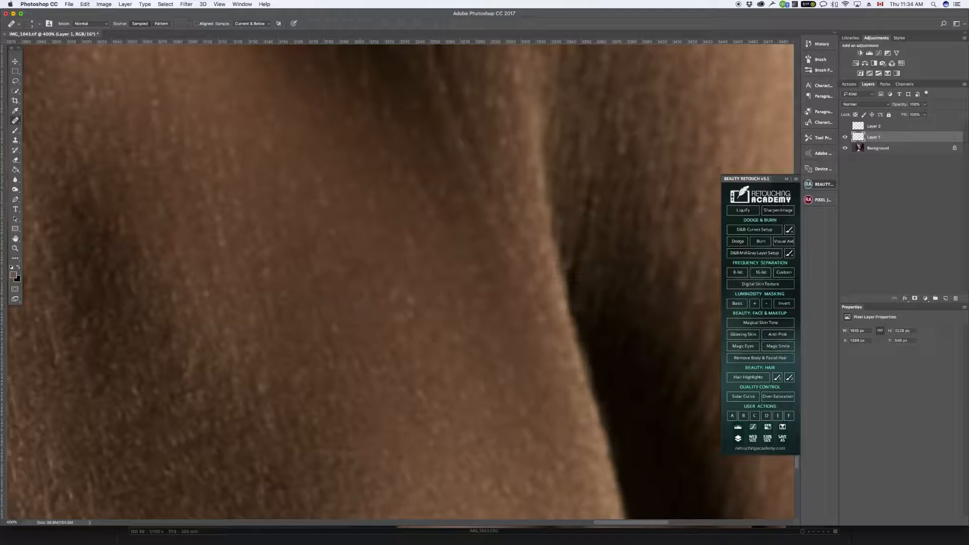
pyautogui.hscroll(-3, 394, 266)
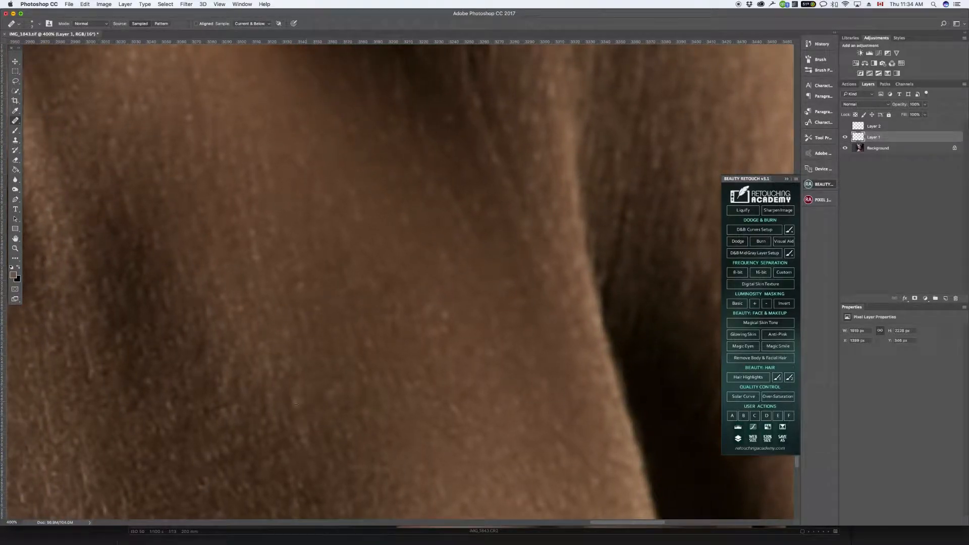
pyautogui.moveTo(559, 255); pyautogui.dragTo(372, 500)
pyautogui.moveTo(513, 271); pyautogui.dragTo(468, 120)
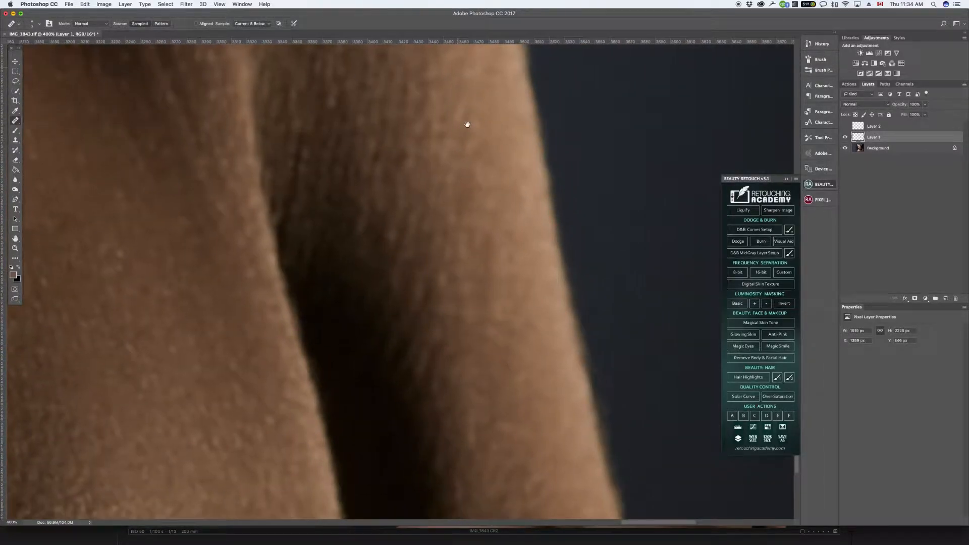
pyautogui.moveTo(574, 450); pyautogui.dragTo(649, 419)
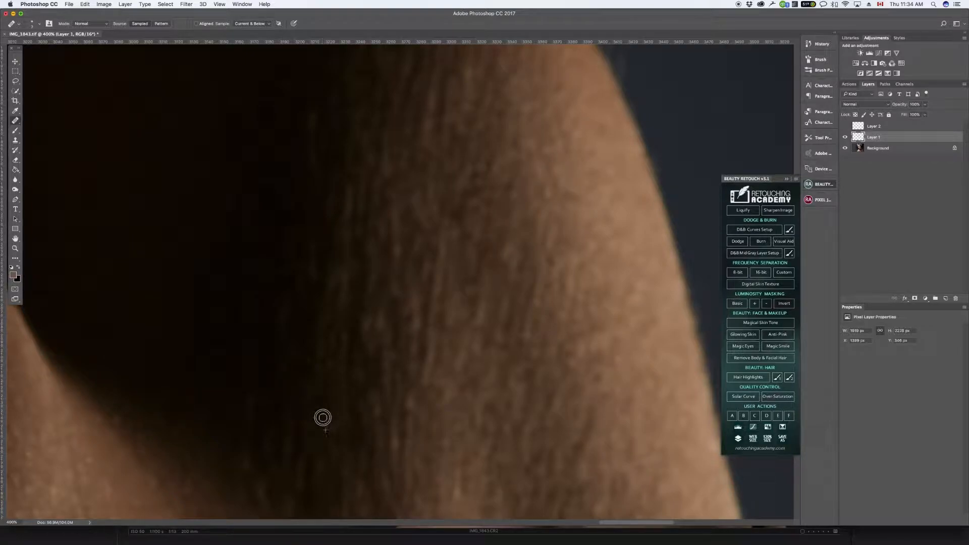
pyautogui.moveTo(503, 237); pyautogui.dragTo(444, 284)
pyautogui.moveTo(274, 319)
pyautogui.mouseDown()
pyautogui.moveTo(426, 298)
pyautogui.moveTo(613, 361)
pyautogui.mouseUp()
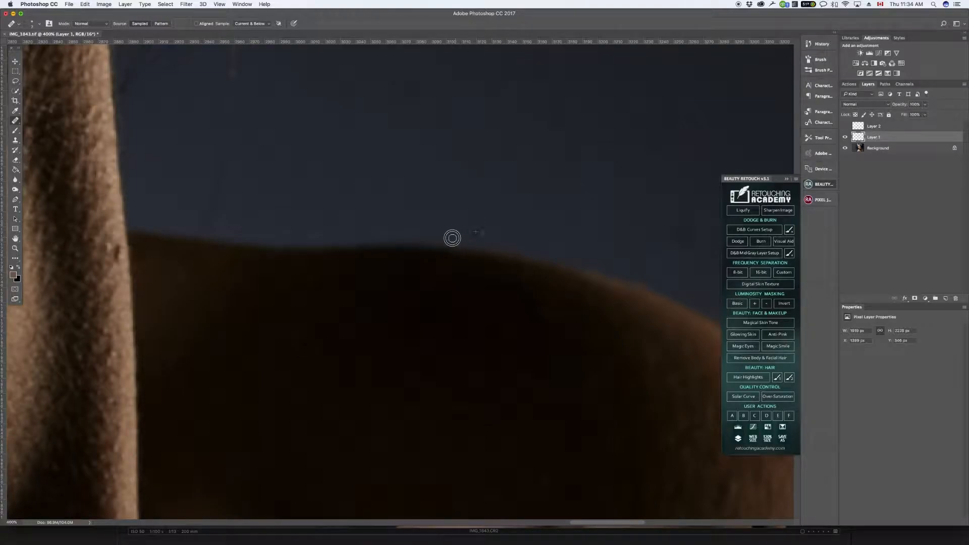
# Undo the last healing stroke and clean the backdrop along the far shoulder's upper edge with the Clone Stamp.
pyautogui.press('super+z')
pyautogui.click(15, 140)
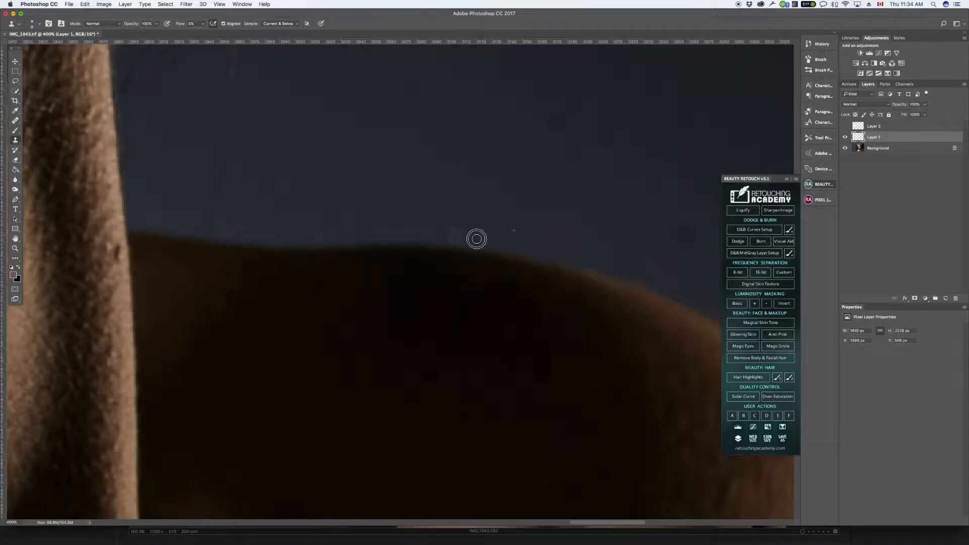
pyautogui.moveTo(473, 231)
pyautogui.mouseDown()
pyautogui.moveTo(442, 223)
pyautogui.moveTo(454, 228)
pyautogui.moveTo(449, 237)
pyautogui.moveTo(468, 238)
pyautogui.moveTo(545, 156)
pyautogui.moveTo(495, 221)
pyautogui.moveTo(480, 229)
pyautogui.moveTo(463, 220)
pyautogui.moveTo(531, 206)
pyautogui.moveTo(440, 230)
pyautogui.moveTo(455, 237)
pyautogui.moveTo(443, 240)
pyautogui.moveTo(455, 225)
pyautogui.moveTo(445, 227)
pyautogui.moveTo(450, 223)
pyautogui.mouseUp()
pyautogui.keyDown('alt'); pyautogui.click(229, 220); pyautogui.keyUp('alt')
pyautogui.moveTo(203, 226)
pyautogui.mouseDown()
pyautogui.moveTo(214, 178)
pyautogui.moveTo(217, 203)
pyautogui.mouseUp()
pyautogui.press(']')
pyautogui.keyDown('alt'); pyautogui.click(277, 165); pyautogui.keyUp('alt')
pyautogui.moveTo(209, 212)
pyautogui.mouseDown()
pyautogui.moveTo(233, 186)
pyautogui.moveTo(221, 136)
pyautogui.moveTo(211, 215)
pyautogui.moveTo(233, 79)
pyautogui.moveTo(220, 196)
pyautogui.moveTo(223, 212)
pyautogui.moveTo(234, 213)
pyautogui.moveTo(230, 116)
pyautogui.moveTo(204, 218)
pyautogui.moveTo(246, 193)
pyautogui.moveTo(251, 233)
pyautogui.mouseUp()
pyautogui.keyDown('alt'); pyautogui.click(251, 233); pyautogui.keyUp('alt')
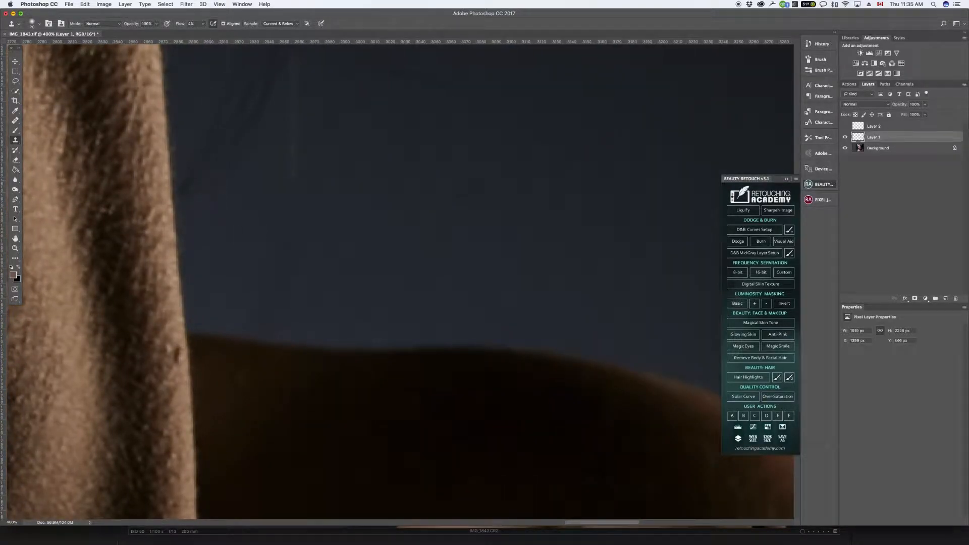
# Heal the dark mark on the neck's edge beside the far shoulder using nearby neck skin as the sample.
pyautogui.press('j')
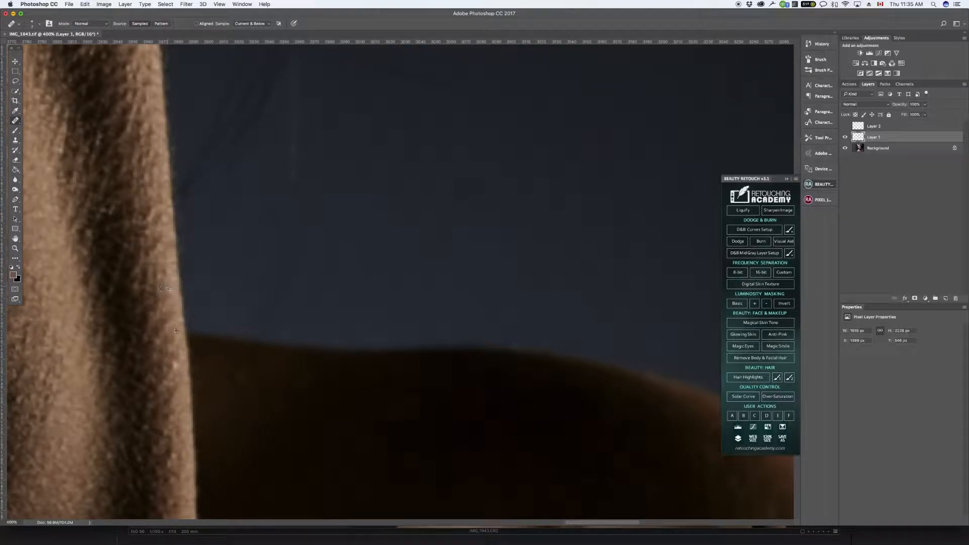
pyautogui.keyDown('alt'); pyautogui.click(165, 266); pyautogui.keyUp('alt')
pyautogui.scroll(-5, 175, 366)
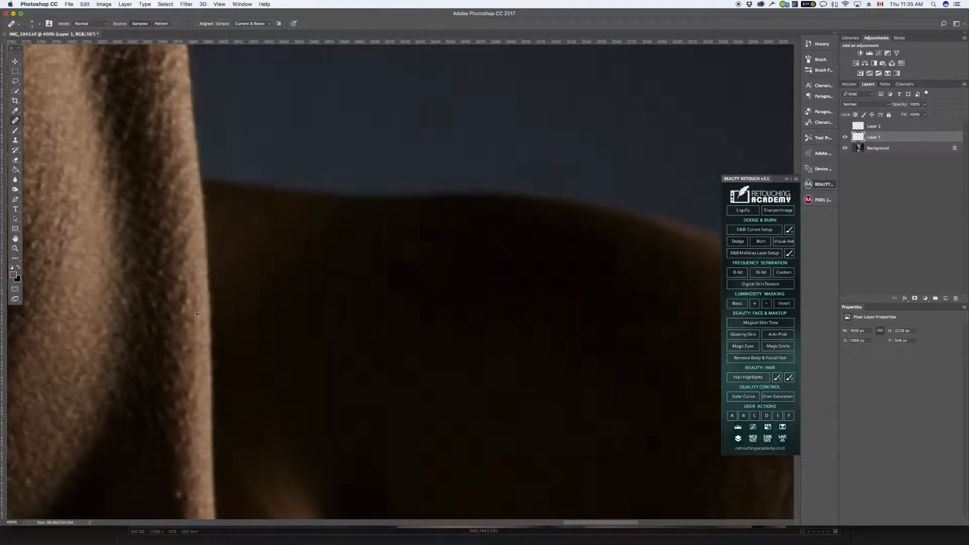
# Heal the light spots farther down the lit neck tendon using fresh samples from the adjacent skin.
pyautogui.scroll(-5, 184, 313)
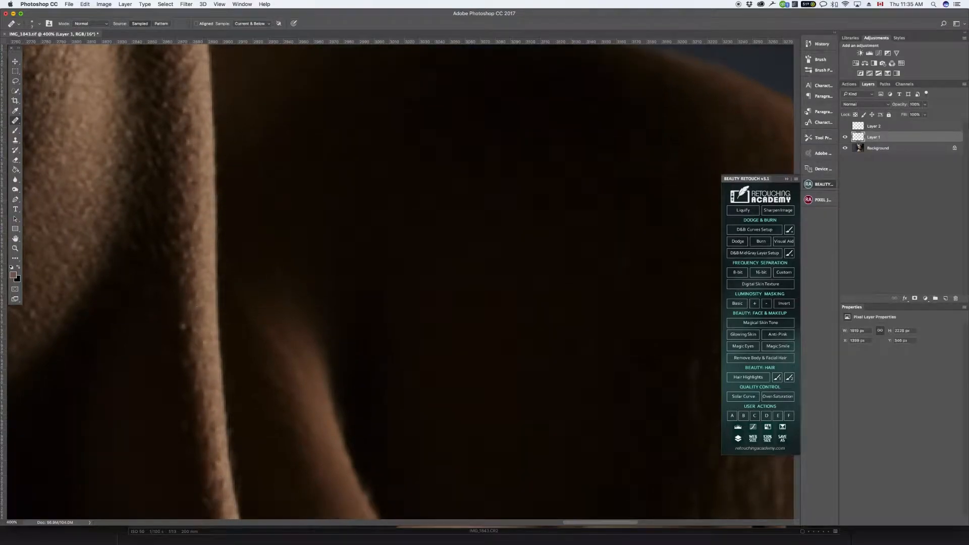
pyautogui.scroll(-4, 200, 303)
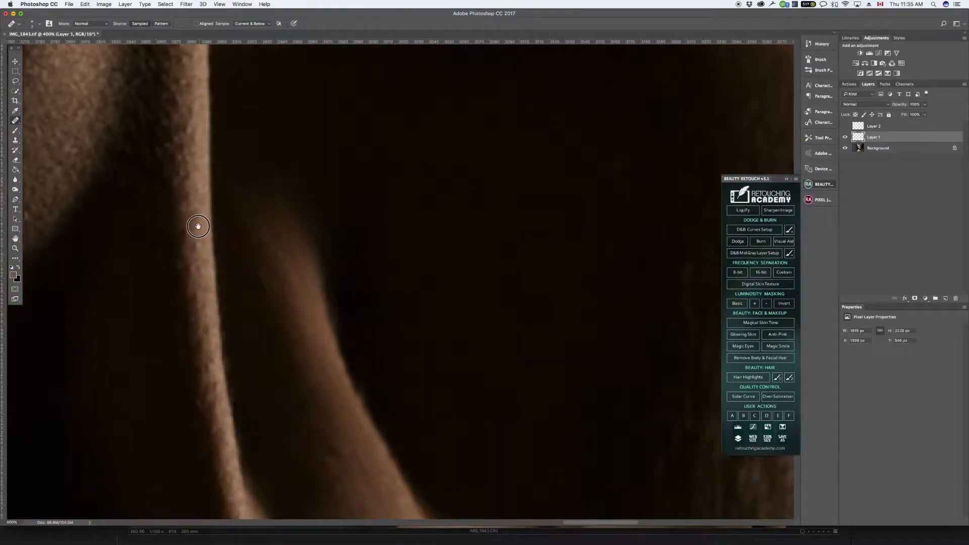
pyautogui.keyDown('alt'); pyautogui.click(200, 230); pyautogui.keyUp('alt')
pyautogui.click(198, 244)
pyautogui.keyDown('alt'); pyautogui.click(195, 221); pyautogui.keyUp('alt')
pyautogui.click(187, 234)
# Examine the neck, the backdrop beside it and the whole portrait for areas that still need cleanup.
pyautogui.moveTo(214, 323); pyautogui.dragTo(188, 158)
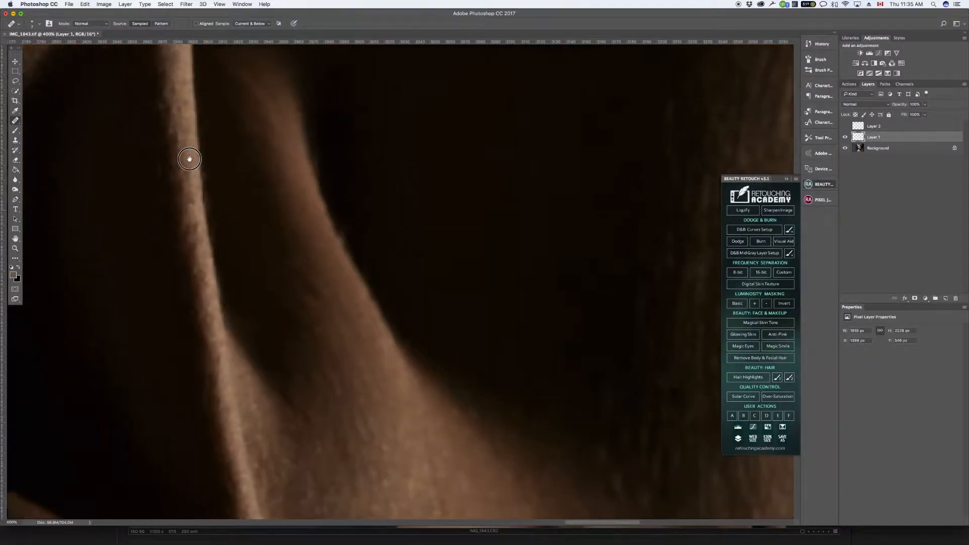
pyautogui.moveTo(197, 205); pyautogui.dragTo(235, 334)
pyautogui.moveTo(238, 145); pyautogui.dragTo(236, 340)
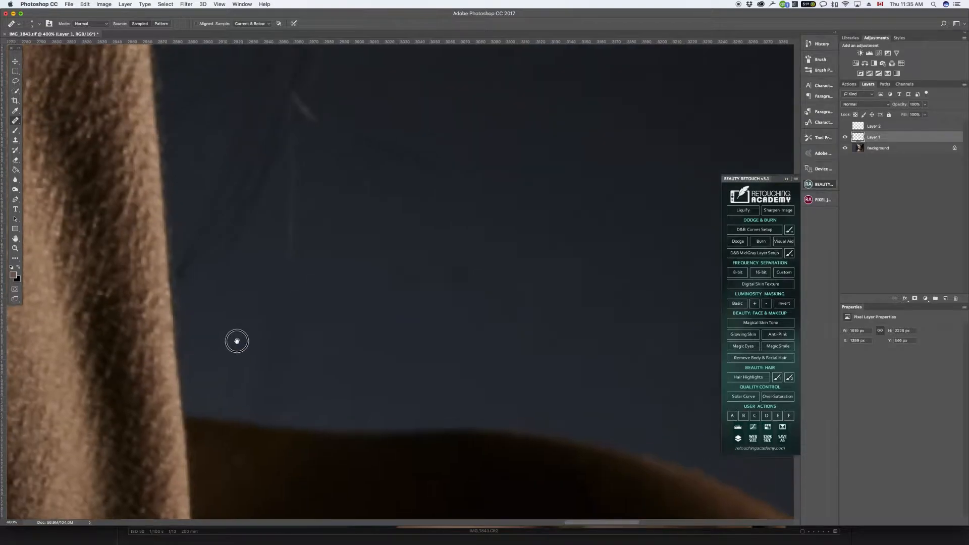
pyautogui.moveTo(370, 197); pyautogui.dragTo(352, 204)
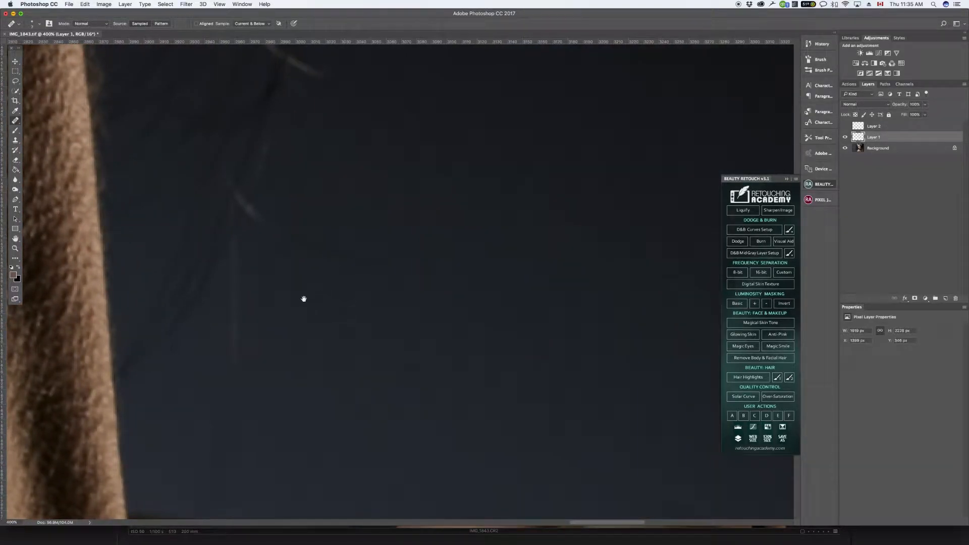
pyautogui.press('super+minus')
pyautogui.press('super+minus')
pyautogui.press('super+minus')
pyautogui.press('super+minus')
pyautogui.press('super+minus')
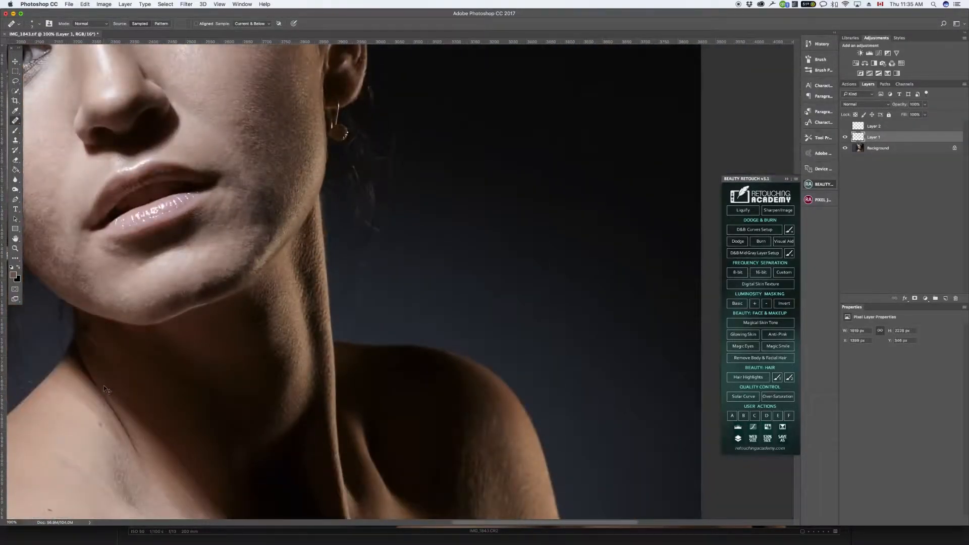
pyautogui.press('super+plus')
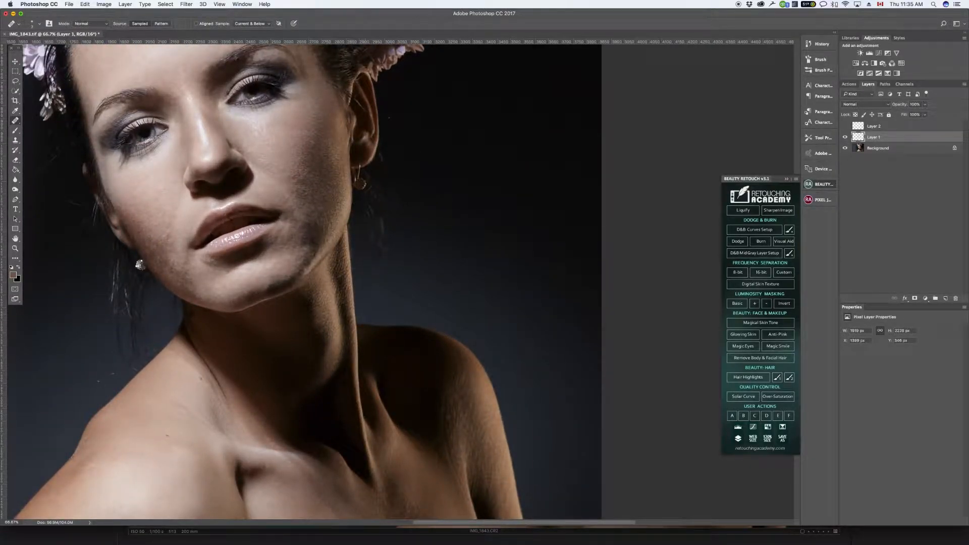
pyautogui.moveTo(504, 260); pyautogui.dragTo(612, 123)
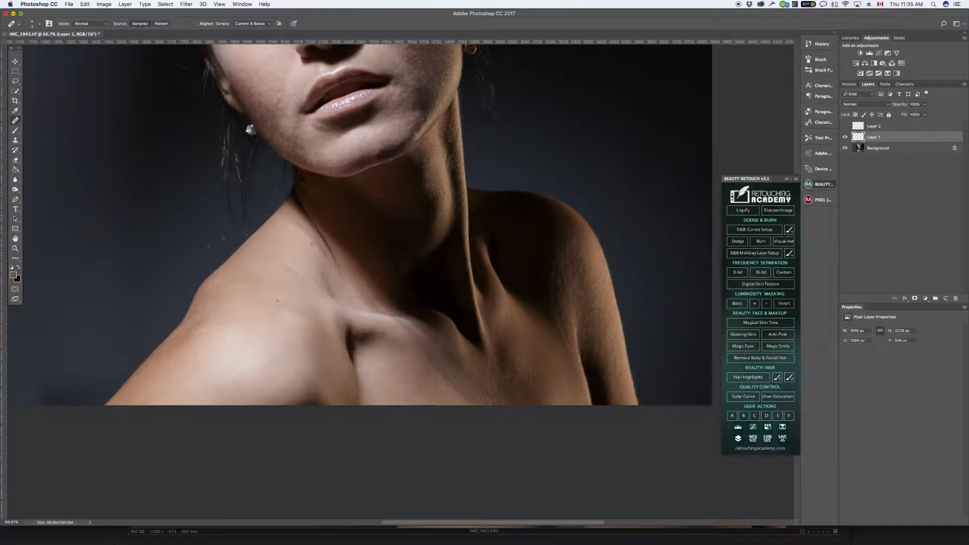
# Heal the rough, flaky skin just inside the outer edge of the brightly lit shoulder.
pyautogui.press('super+plus')
pyautogui.press('super+plus')
pyautogui.press('super+plus')
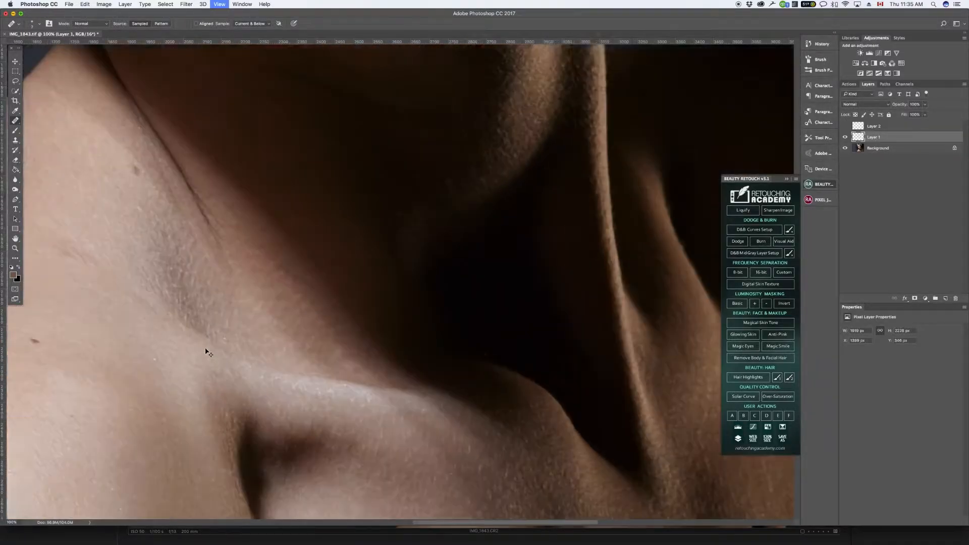
pyautogui.moveTo(206, 349); pyautogui.dragTo(751, 193)
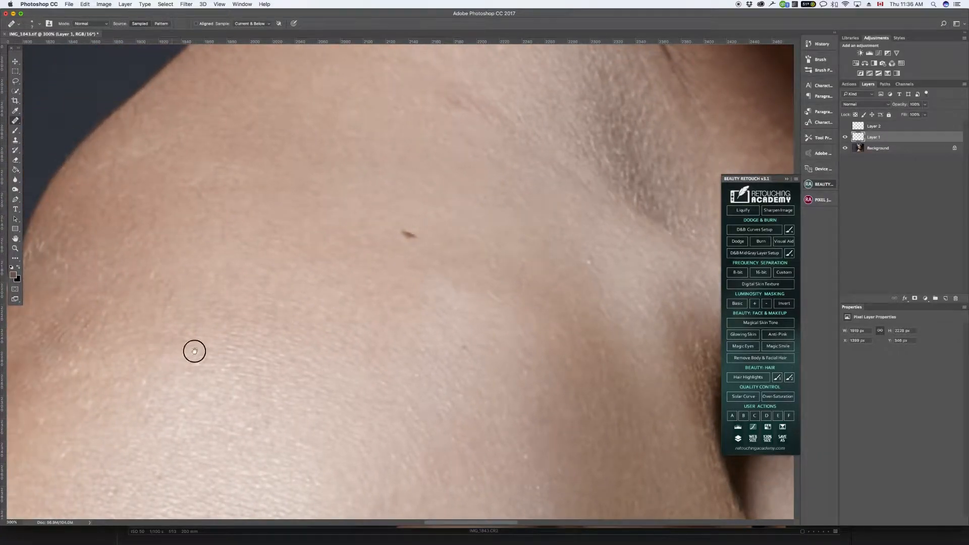
pyautogui.moveTo(192, 348); pyautogui.dragTo(453, 253)
pyautogui.keyDown('alt'); pyautogui.click(303, 175); pyautogui.keyUp('alt')
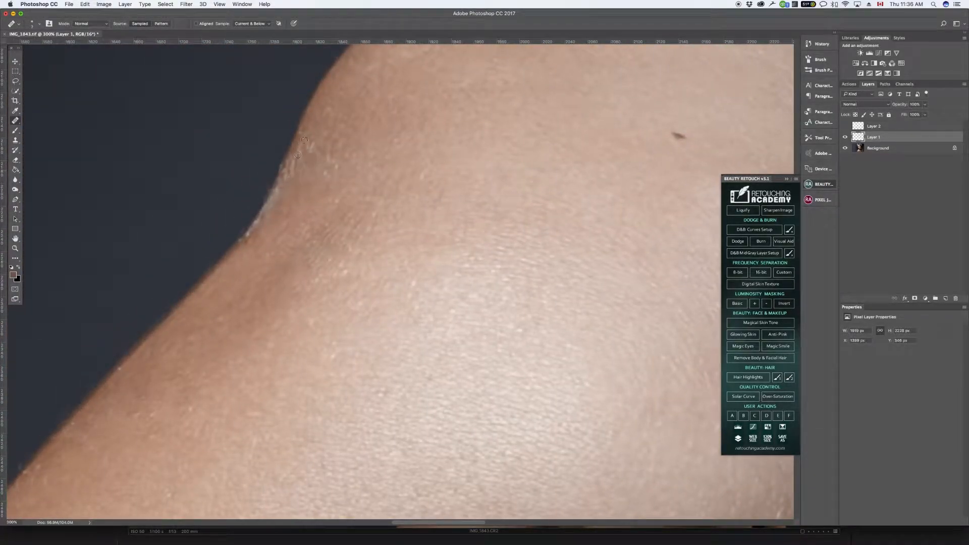
pyautogui.moveTo(310, 147); pyautogui.dragTo(284, 188)
# Heal the pale streak along the inward curve of the lit shoulder's outline from fresh samples, and undo the last stroke.
pyautogui.keyDown('alt'); pyautogui.click(297, 188); pyautogui.keyUp('alt')
pyautogui.keyDown('alt'); pyautogui.click(288, 180); pyautogui.keyUp('alt')
pyautogui.keyDown('alt'); pyautogui.click(285, 203); pyautogui.keyUp('alt')
pyautogui.keyDown('alt'); pyautogui.click(283, 203); pyautogui.keyUp('alt')
pyautogui.moveTo(280, 186); pyautogui.dragTo(277, 196)
pyautogui.moveTo(246, 247); pyautogui.dragTo(275, 201)
pyautogui.press('super+z')
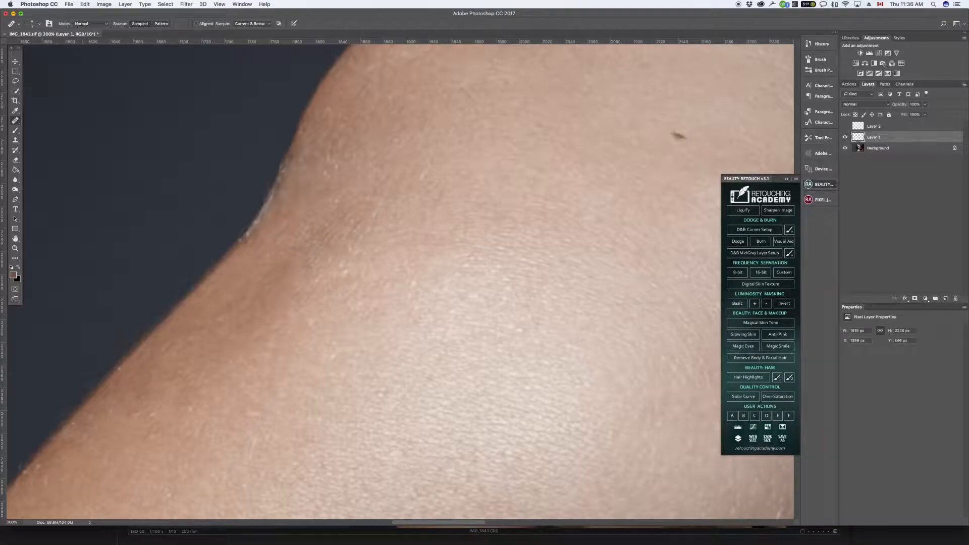
# Switch to the Clone Stamp and clone away the pale fringe along the inward curve of the lit shoulder's outline.
pyautogui.click(16, 142)
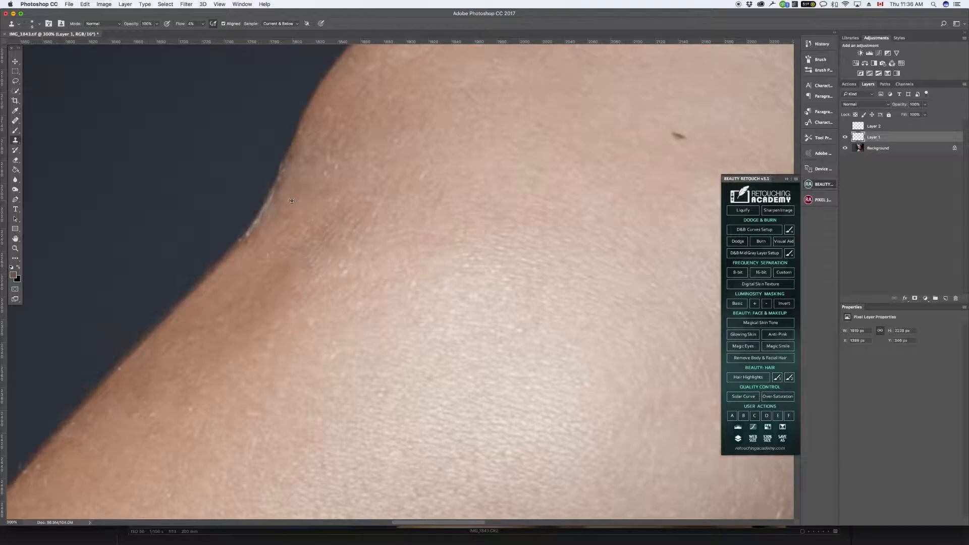
pyautogui.moveTo(245, 241)
pyautogui.mouseDown()
pyautogui.moveTo(275, 184)
pyautogui.moveTo(271, 217)
pyautogui.moveTo(278, 199)
pyautogui.moveTo(281, 183)
pyautogui.moveTo(256, 236)
pyautogui.moveTo(295, 180)
pyautogui.moveTo(293, 161)
pyautogui.moveTo(279, 186)
pyautogui.moveTo(294, 146)
pyautogui.moveTo(304, 187)
pyautogui.mouseUp()
pyautogui.moveTo(291, 153); pyautogui.dragTo(309, 116)
pyautogui.moveTo(299, 158)
pyautogui.mouseDown()
pyautogui.moveTo(277, 229)
pyautogui.moveTo(314, 187)
pyautogui.moveTo(301, 147)
pyautogui.moveTo(295, 207)
pyautogui.moveTo(267, 223)
pyautogui.moveTo(284, 194)
pyautogui.moveTo(238, 245)
pyautogui.moveTo(281, 178)
pyautogui.moveTo(255, 230)
pyautogui.mouseUp()
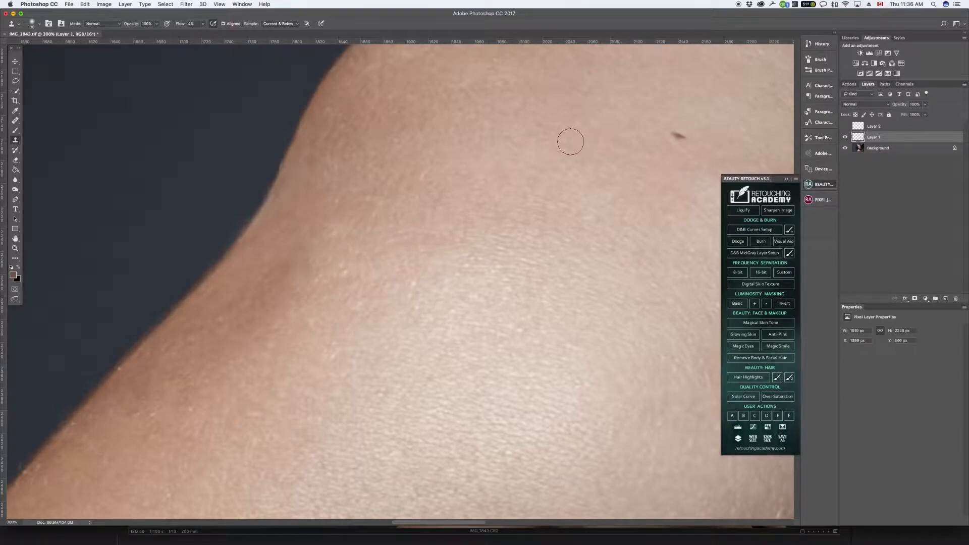
# Clone the skin just inside the upper outline of the lit shoulder, using samples from the adjacent skin.
pyautogui.scroll(5, 396, 316)
pyautogui.hscroll(3, 395, 317)
pyautogui.hscroll(1, 348, 384)
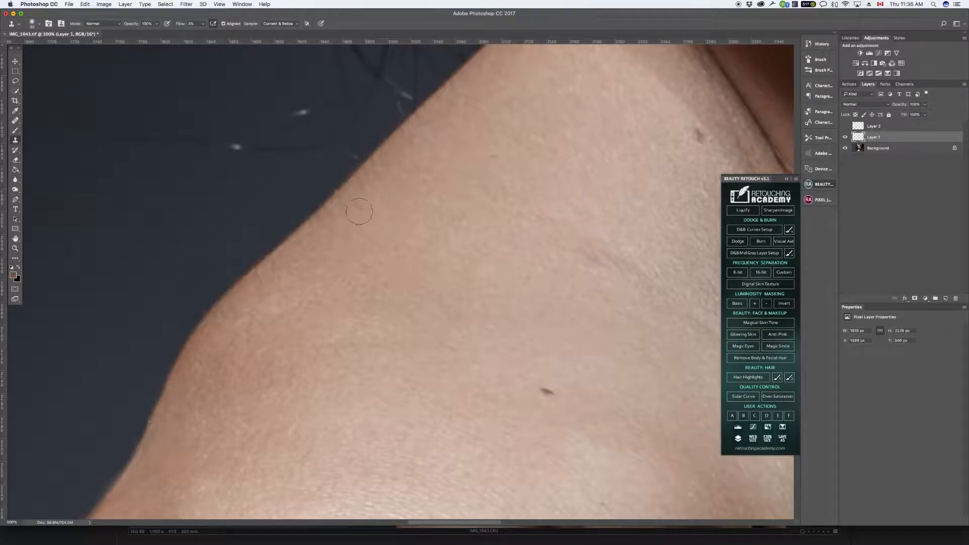
pyautogui.keyDown('alt'); pyautogui.click(448, 244); pyautogui.keyUp('alt')
pyautogui.moveTo(298, 254); pyautogui.dragTo(428, 232)
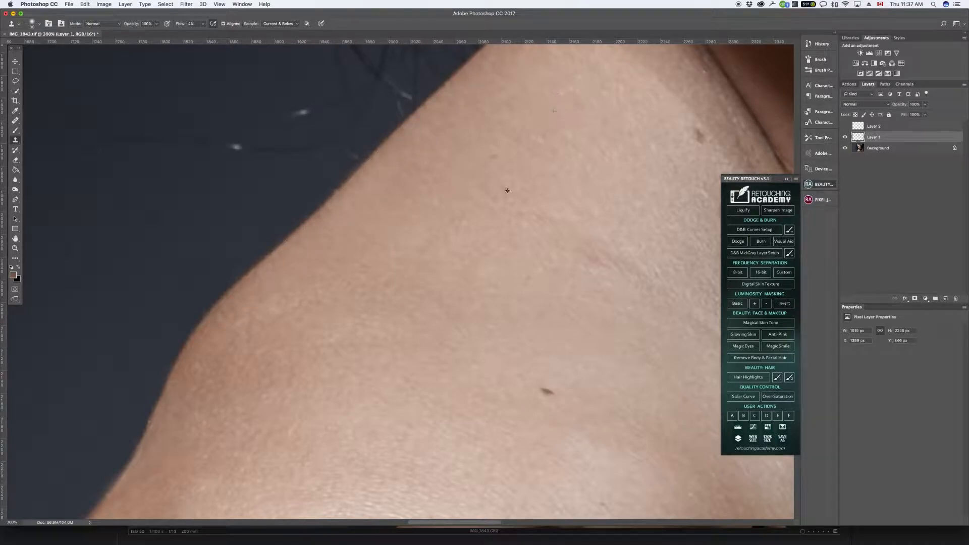
pyautogui.moveTo(485, 173); pyautogui.dragTo(392, 271)
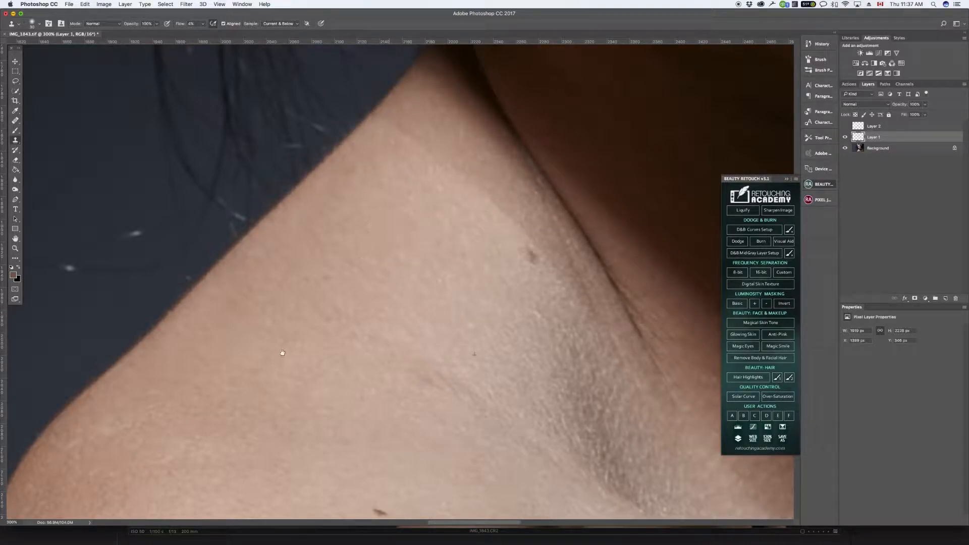
pyautogui.moveTo(283, 353); pyautogui.dragTo(456, 151)
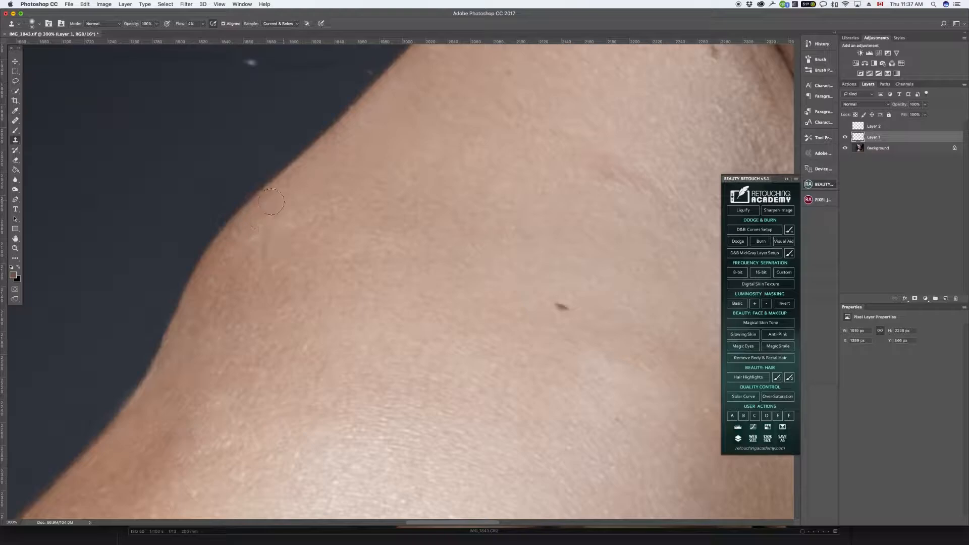
pyautogui.moveTo(304, 254)
pyautogui.mouseDown()
pyautogui.moveTo(368, 310)
pyautogui.moveTo(372, 294)
pyautogui.mouseUp()
pyautogui.moveTo(483, 214); pyautogui.dragTo(438, 284)
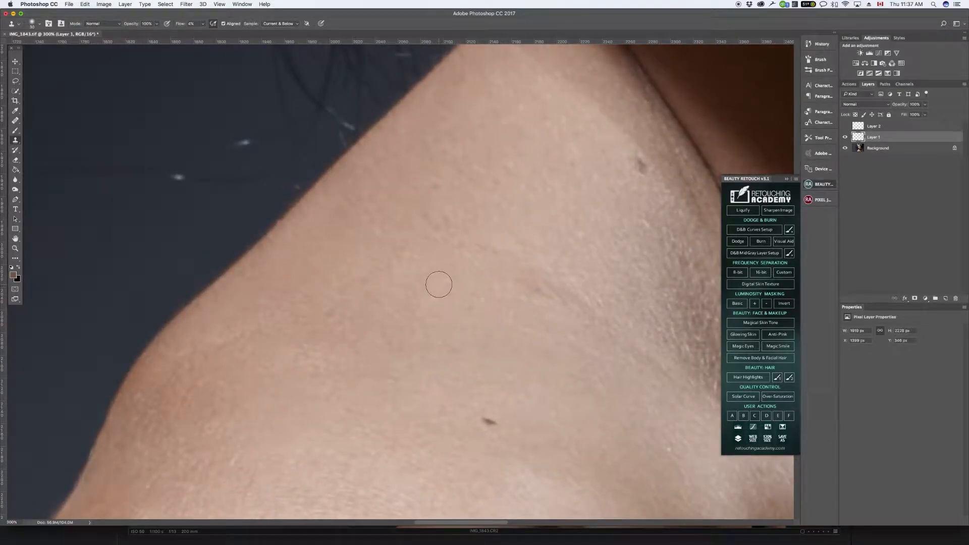
# Toggle Layer 1 off and on to compare the shoulder before and after, both close up and zoomed out.
pyautogui.click(844, 138)
pyautogui.click(844, 137)
pyautogui.click(845, 138)
pyautogui.click(844, 138)
pyautogui.click(844, 139)
pyautogui.click(845, 140)
pyautogui.press('super+minus')
pyautogui.press('super+minus')
pyautogui.press('super+minus')
pyautogui.press('super+minus')
pyautogui.press('super+minus')
pyautogui.press('super+minus')
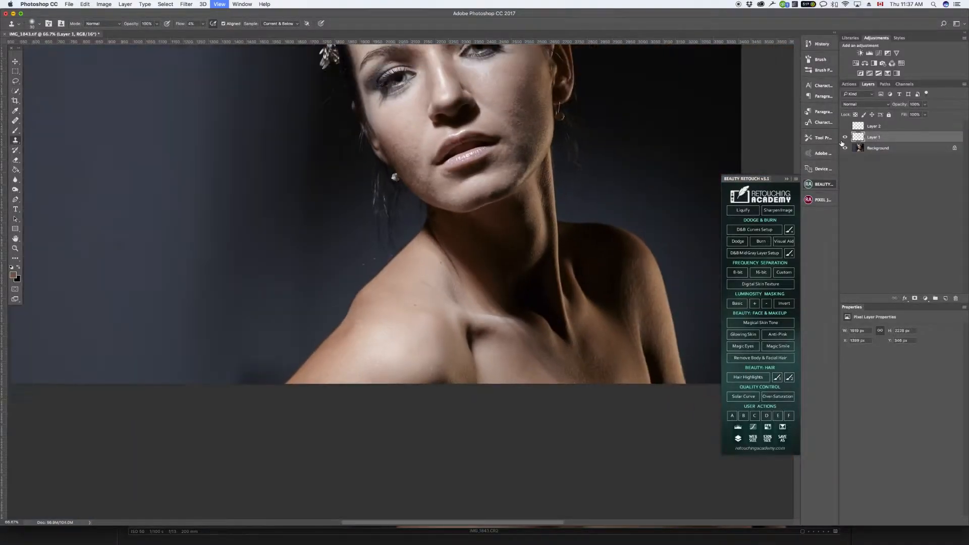
pyautogui.press('super+plus')
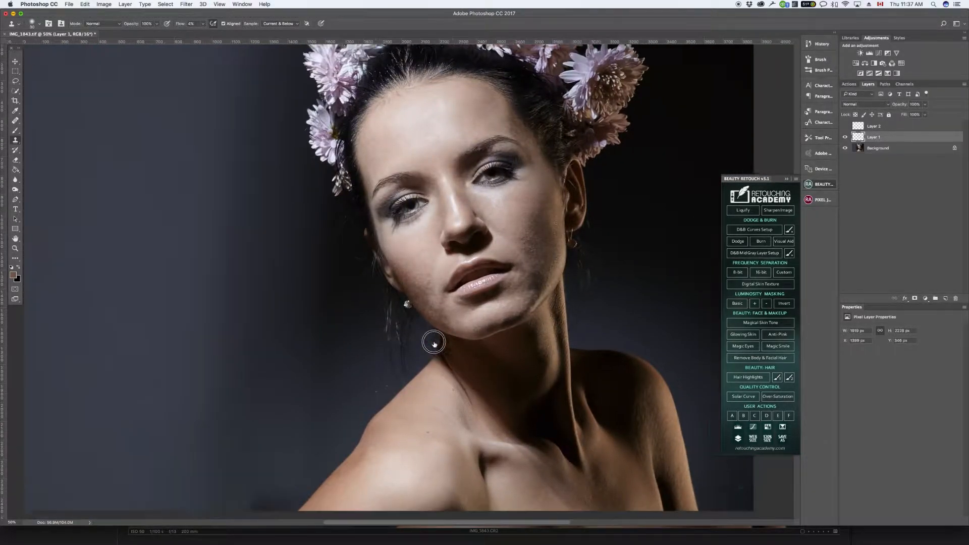
pyautogui.scroll(-5, 404, 265)
pyautogui.click(845, 137)
pyautogui.click(847, 140)
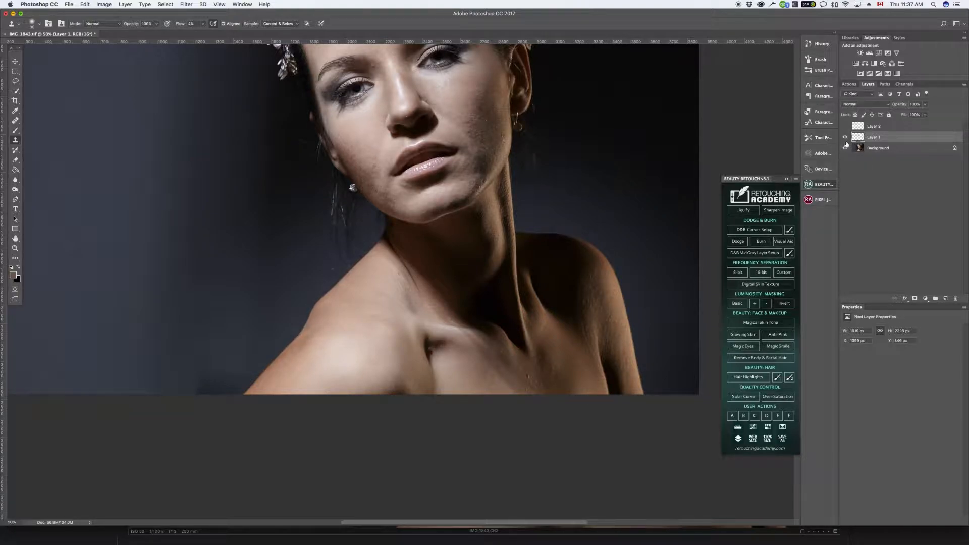
# Examine the whole portrait and the dark backdrop around the shadowed ear and earring for remaining stray hairs.
pyautogui.moveTo(524, 216); pyautogui.dragTo(461, 341)
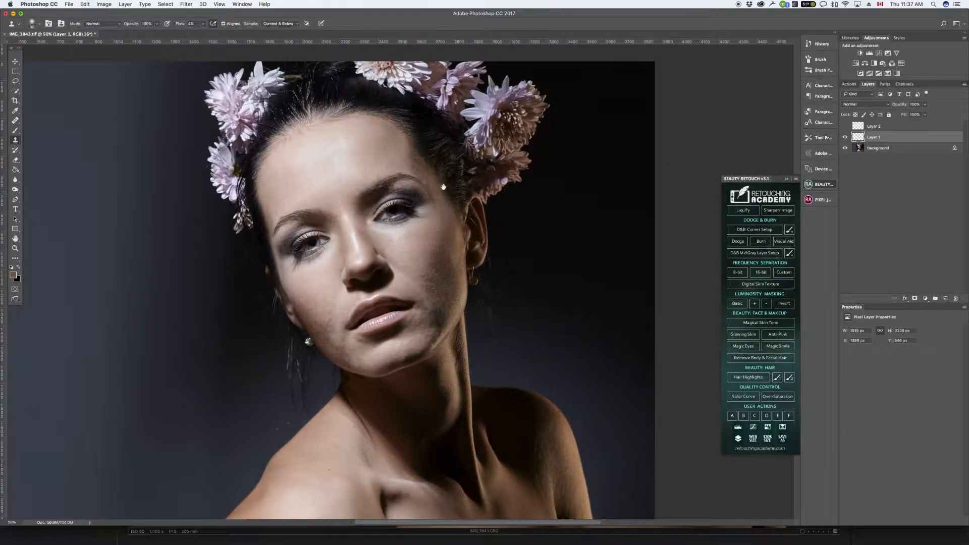
pyautogui.moveTo(442, 189); pyautogui.dragTo(461, 229)
pyautogui.hscroll(4, 474, 284)
pyautogui.scroll(-3, 474, 283)
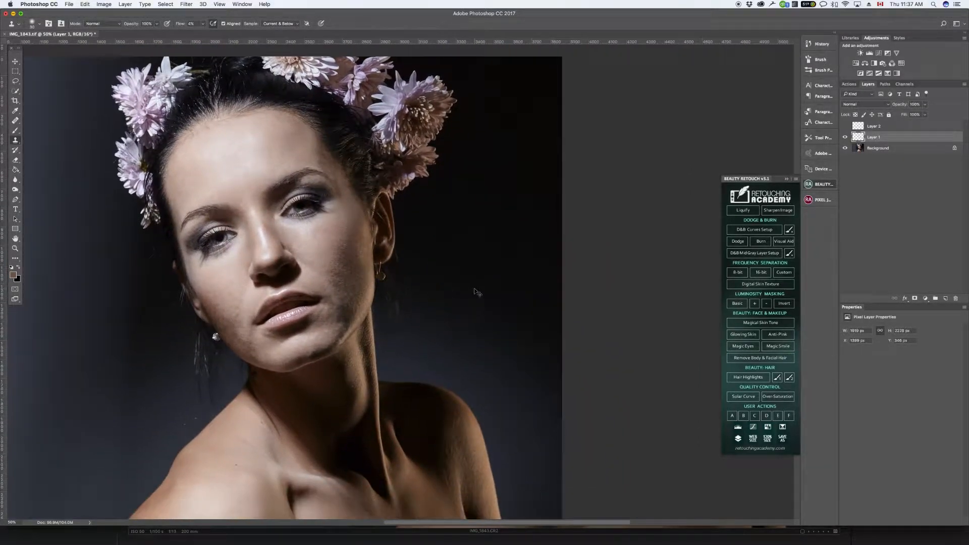
pyautogui.scroll(5, 475, 291)
pyautogui.scroll(-3, 474, 288)
pyautogui.hscroll(2, 459, 225)
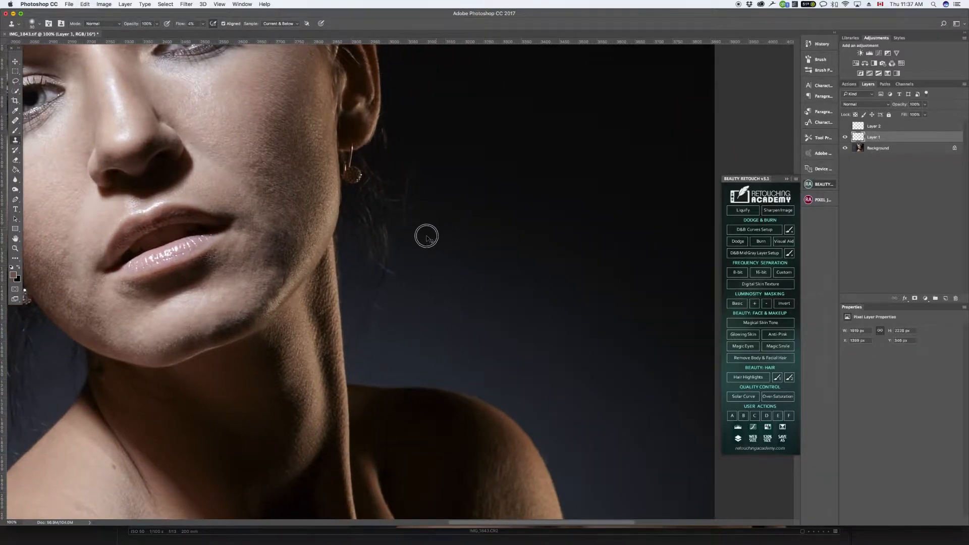
pyautogui.hscroll(2, 411, 253)
pyautogui.scroll(3, 353, 252)
pyautogui.hscroll(2, 347, 162)
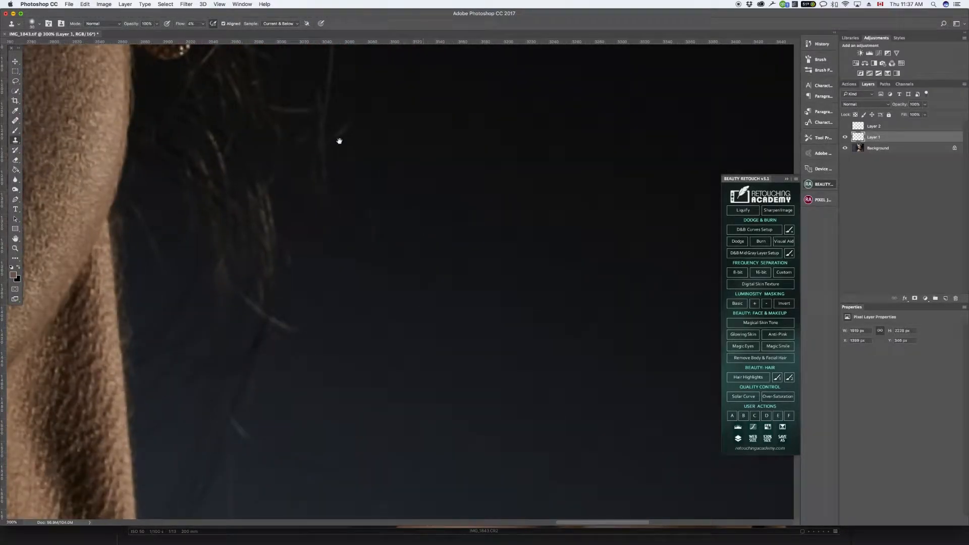
pyautogui.scroll(5, 405, 372)
pyautogui.hscroll(-1, 404, 372)
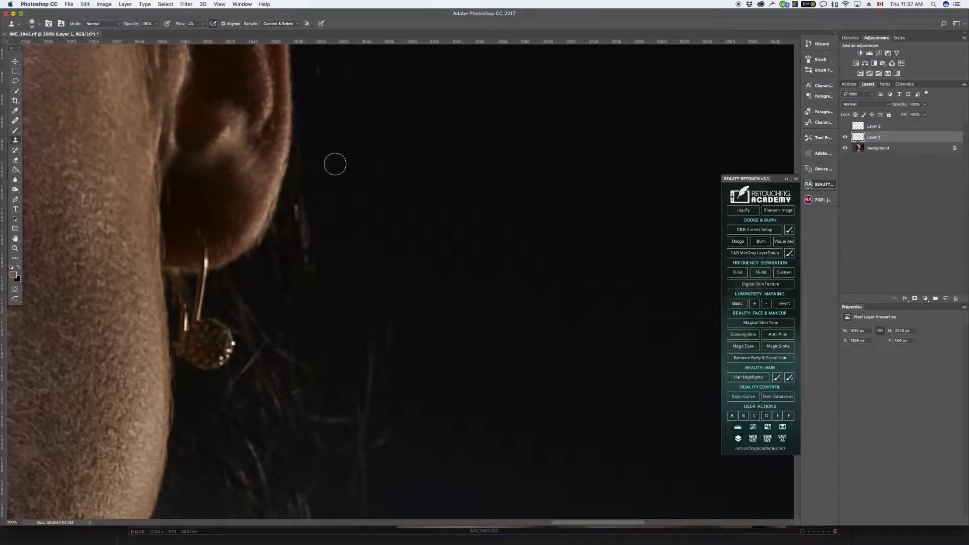
# Add a new empty layer above Layer 1 and clone backdrop over the wisps beside the earlobe.
pyautogui.press(']')
pyautogui.press(']')
pyautogui.press('super+z')
pyautogui.click(944, 298)
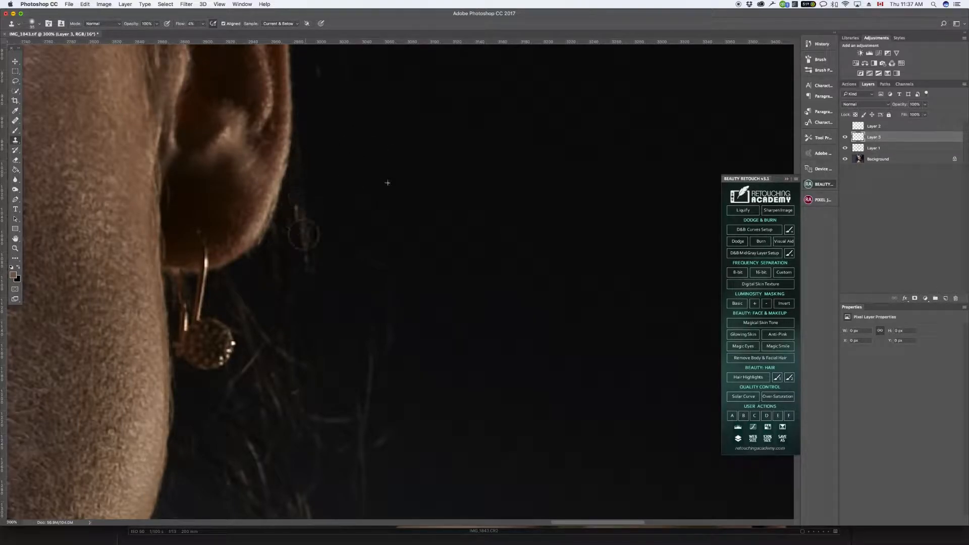
pyautogui.moveTo(303, 235)
pyautogui.mouseDown()
pyautogui.moveTo(295, 218)
pyautogui.moveTo(306, 278)
pyautogui.moveTo(286, 208)
pyautogui.mouseUp()
# Raise the Clone Stamp's flow to 16% and clone out the faint hairs along the ear's outer edge.
pyautogui.click(203, 23)
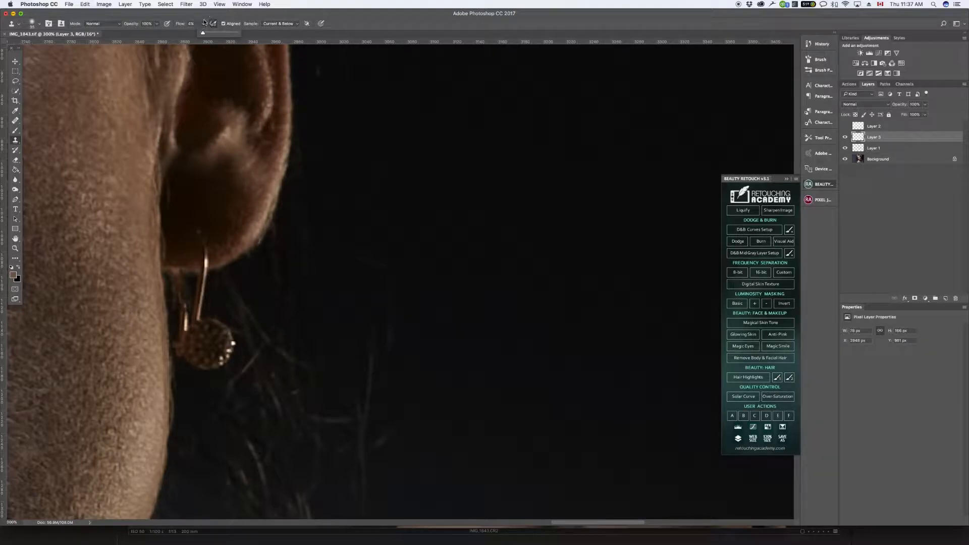
pyautogui.click(204, 33)
pyautogui.moveTo(296, 230); pyautogui.dragTo(270, 253)
pyautogui.moveTo(307, 159); pyautogui.dragTo(301, 198)
pyautogui.moveTo(307, 134); pyautogui.dragTo(304, 203)
# Clone clean dark backdrop over the stray hairs beside the upper ear and just beneath the flowers.
pyautogui.scroll(5, 353, 192)
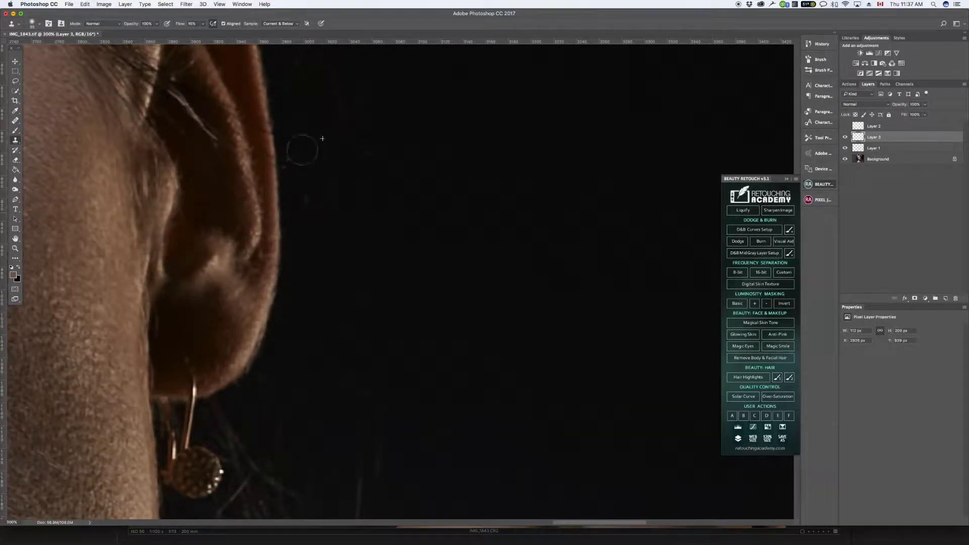
pyautogui.moveTo(302, 207); pyautogui.dragTo(340, 80)
pyautogui.scroll(10, 379, 301)
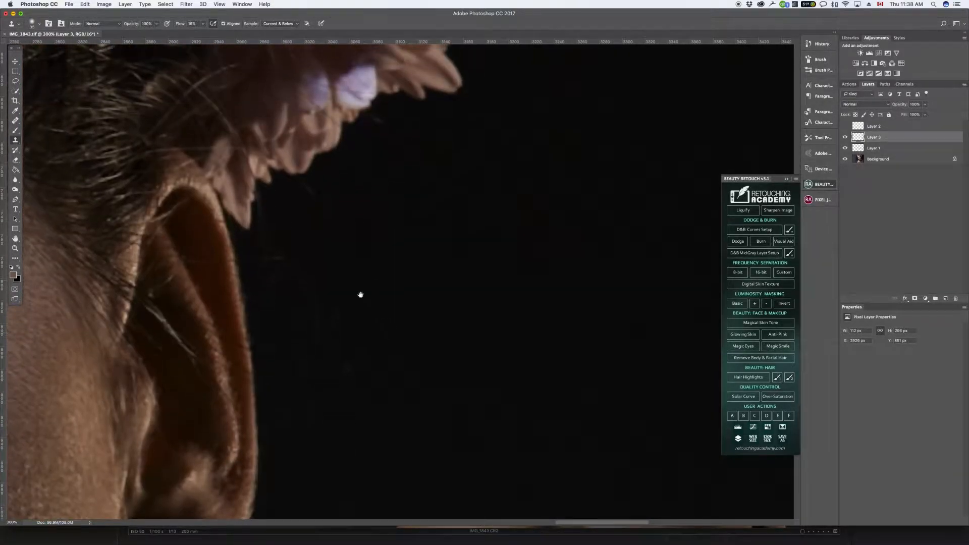
pyautogui.moveTo(274, 288)
pyautogui.mouseDown()
pyautogui.moveTo(259, 257)
pyautogui.moveTo(285, 260)
pyautogui.moveTo(273, 214)
pyautogui.moveTo(260, 232)
pyautogui.moveTo(273, 200)
pyautogui.moveTo(326, 184)
pyautogui.moveTo(345, 291)
pyautogui.moveTo(383, 126)
pyautogui.moveTo(404, 211)
pyautogui.mouseUp()
# Clone out the long outermost hair strand hanging in the backdrop beyond the earring.
pyautogui.scroll(-10, 426, 340)
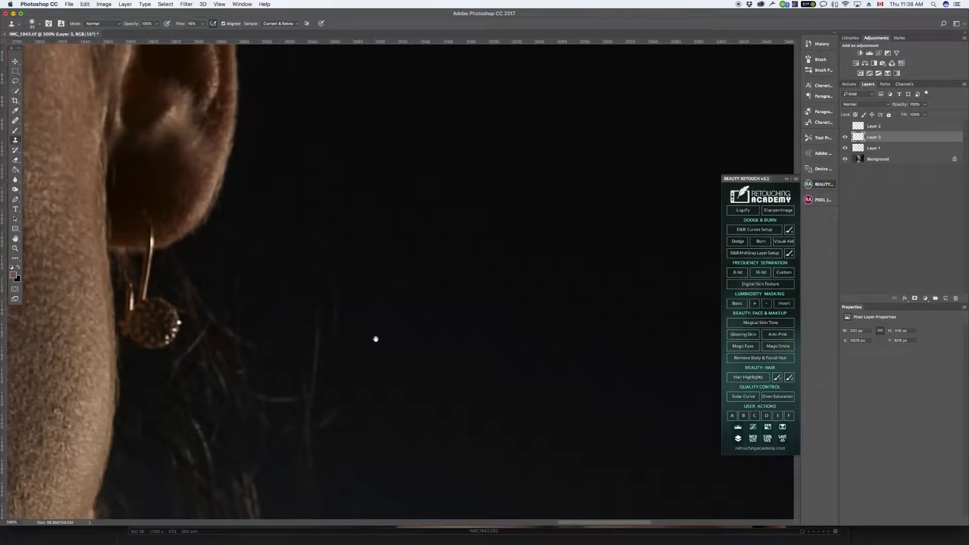
pyautogui.scroll(3, 427, 124)
pyautogui.hscroll(-3, 428, 123)
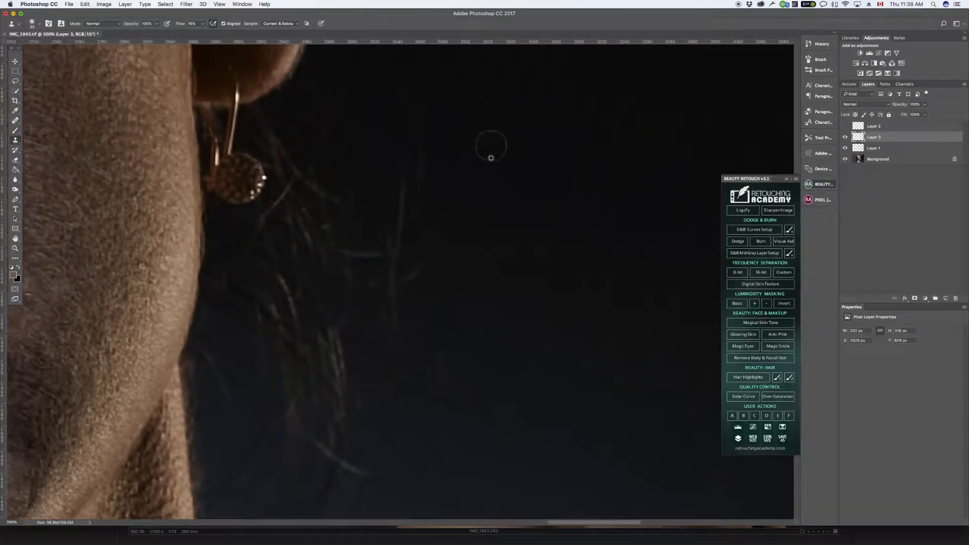
pyautogui.moveTo(392, 87)
pyautogui.mouseDown()
pyautogui.moveTo(411, 126)
pyautogui.moveTo(394, 279)
pyautogui.moveTo(386, 268)
pyautogui.moveTo(402, 268)
pyautogui.mouseUp()
pyautogui.hscroll(-4, 539, 210)
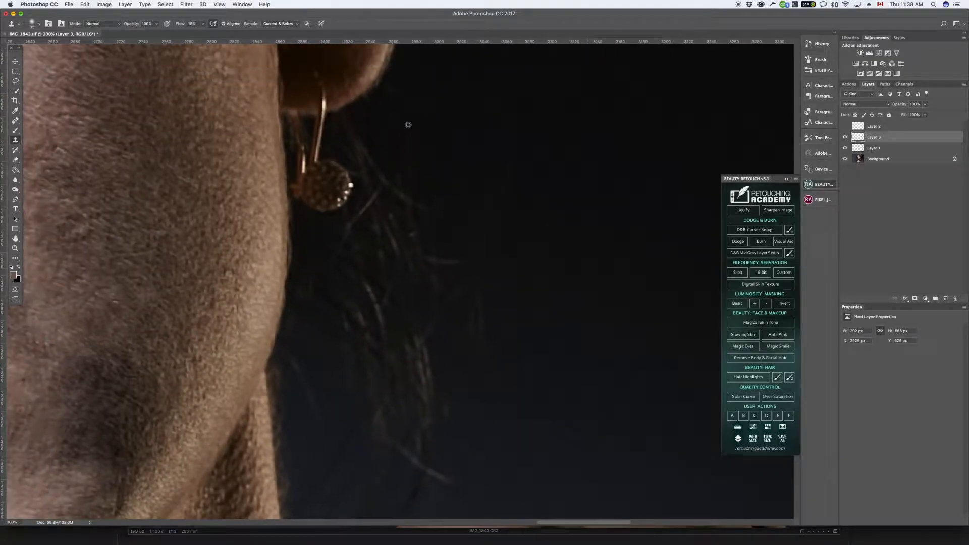
# Clone out the hairs beside and just below the earring, undoing one stroke and resampling the backdrop.
pyautogui.moveTo(460, 100)
pyautogui.mouseDown()
pyautogui.moveTo(373, 119)
pyautogui.moveTo(360, 149)
pyautogui.moveTo(399, 200)
pyautogui.moveTo(434, 152)
pyautogui.moveTo(424, 149)
pyautogui.moveTo(419, 205)
pyautogui.moveTo(470, 89)
pyautogui.moveTo(349, 133)
pyautogui.mouseUp()
pyautogui.moveTo(364, 164); pyautogui.dragTo(374, 203)
pyautogui.press('super+z')
pyautogui.keyDown('alt'); pyautogui.click(440, 132); pyautogui.keyUp('alt')
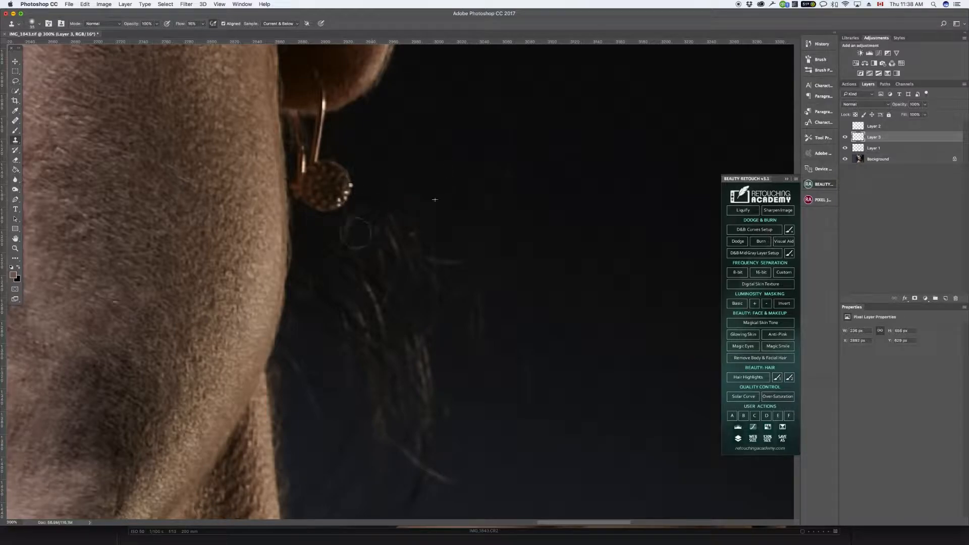
pyautogui.moveTo(392, 216)
pyautogui.mouseDown()
pyautogui.moveTo(387, 250)
pyautogui.moveTo(398, 250)
pyautogui.moveTo(431, 214)
pyautogui.moveTo(405, 264)
pyautogui.moveTo(388, 267)
pyautogui.moveTo(362, 219)
pyautogui.moveTo(345, 239)
pyautogui.moveTo(333, 238)
pyautogui.moveTo(358, 222)
pyautogui.moveTo(329, 229)
pyautogui.moveTo(319, 241)
pyautogui.moveTo(334, 241)
pyautogui.moveTo(313, 266)
pyautogui.moveTo(304, 312)
pyautogui.moveTo(321, 303)
pyautogui.mouseUp()
# Clone dark backdrop over the hanging tuft of hair below the earring, resampling and using a larger brush.
pyautogui.keyDown('alt'); pyautogui.click(467, 177); pyautogui.keyUp('alt')
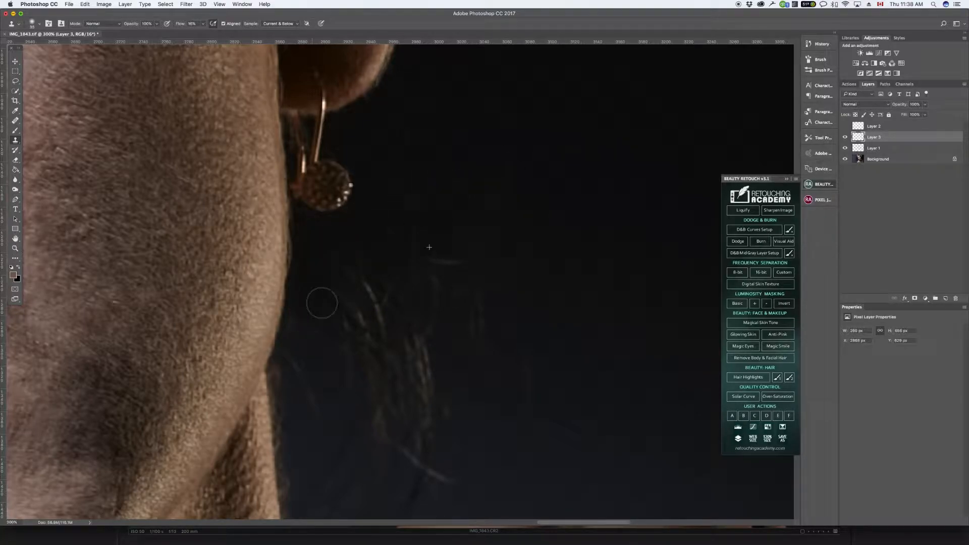
pyautogui.scroll(-5, 461, 127)
pyautogui.hscroll(2, 461, 128)
pyautogui.keyDown('alt'); pyautogui.click(399, 60); pyautogui.keyUp('alt')
pyautogui.moveTo(360, 121)
pyautogui.mouseDown()
pyautogui.moveTo(335, 179)
pyautogui.moveTo(341, 207)
pyautogui.moveTo(381, 172)
pyautogui.moveTo(398, 177)
pyautogui.moveTo(383, 167)
pyautogui.moveTo(430, 156)
pyautogui.mouseUp()
pyautogui.keyDown('alt'); pyautogui.click(459, 187); pyautogui.keyUp('alt')
pyautogui.press(']')
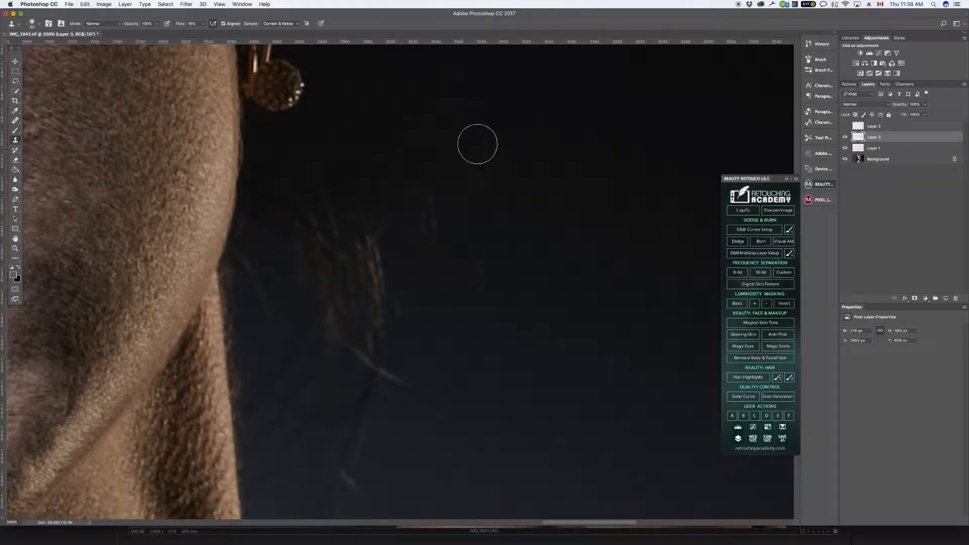
pyautogui.moveTo(524, 147); pyautogui.dragTo(497, 272)
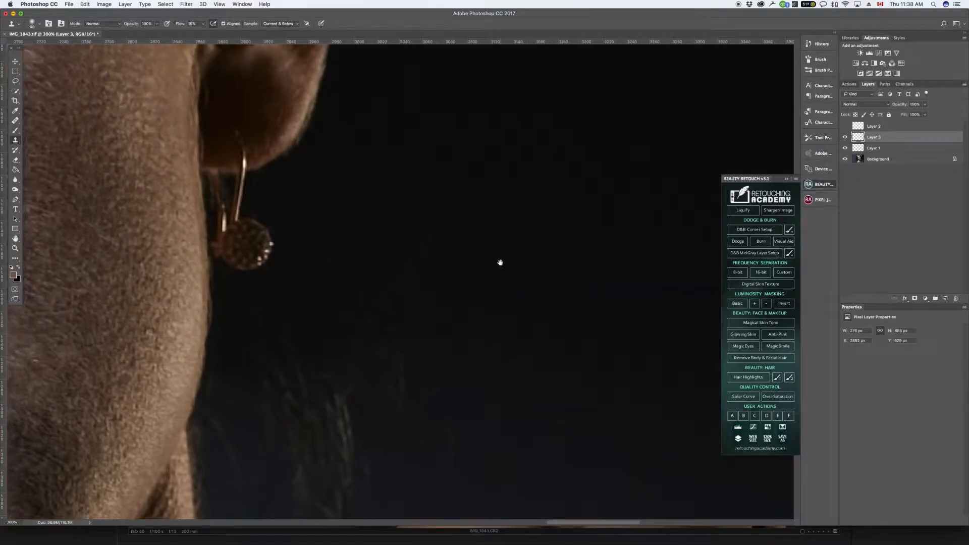
pyautogui.moveTo(481, 225)
pyautogui.mouseDown()
pyautogui.moveTo(498, 132)
pyautogui.moveTo(401, 262)
pyautogui.moveTo(423, 255)
pyautogui.moveTo(407, 288)
pyautogui.moveTo(360, 280)
pyautogui.moveTo(460, 308)
pyautogui.moveTo(363, 333)
pyautogui.moveTo(298, 295)
pyautogui.moveTo(283, 264)
pyautogui.moveTo(373, 256)
pyautogui.moveTo(515, 293)
pyautogui.moveTo(525, 335)
pyautogui.mouseUp()
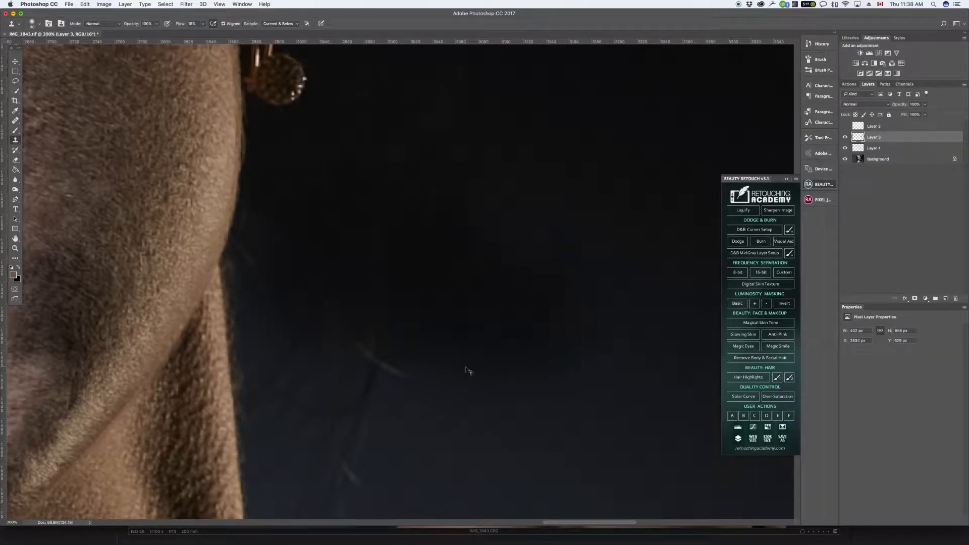
# Clone out the remaining hair ends in the backdrop beside the neck, sampling the bluish area below them.
pyautogui.press('super+minus')
pyautogui.press('super+minus')
pyautogui.press('super+minus')
pyautogui.moveTo(488, 206); pyautogui.dragTo(444, 167)
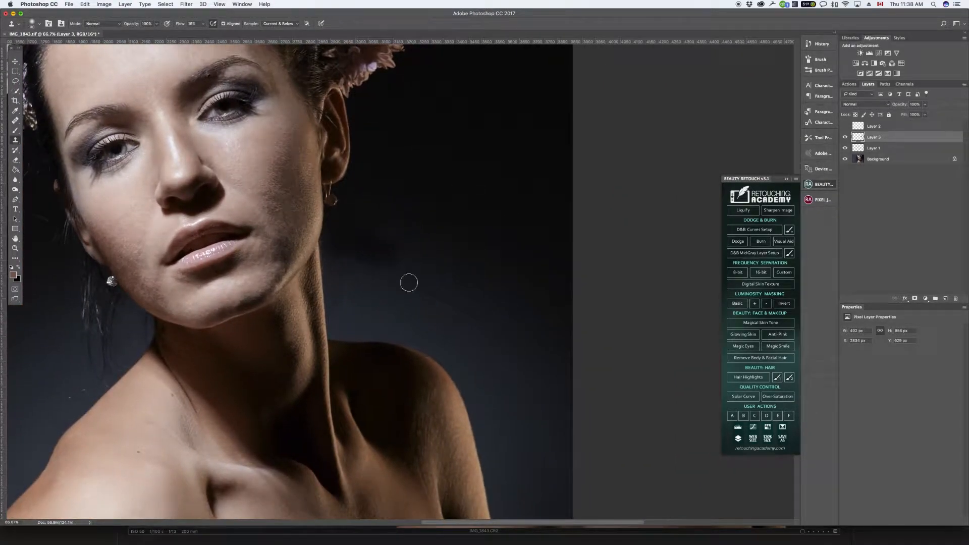
pyautogui.keyDown('alt'); pyautogui.click(396, 301); pyautogui.keyUp('alt')
pyautogui.moveTo(359, 278); pyautogui.dragTo(349, 266)
# Clone the uneven backdrop between the neck and the shadowed shoulder using fresh samples from the bluish area.
pyautogui.press('super+plus')
pyautogui.press('super+plus')
pyautogui.moveTo(460, 306); pyautogui.dragTo(461, 265)
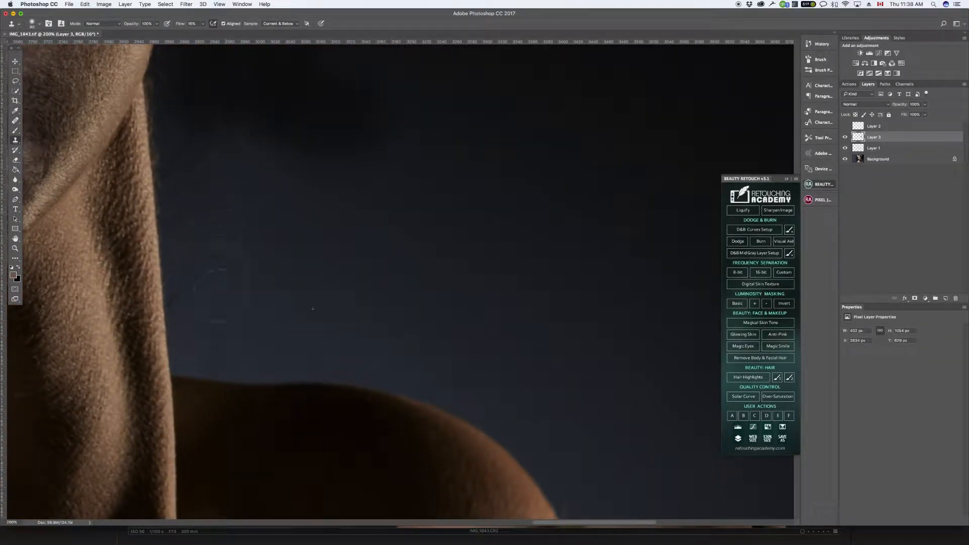
pyautogui.keyDown('alt'); pyautogui.click(385, 316); pyautogui.keyUp('alt')
pyautogui.moveTo(232, 327); pyautogui.dragTo(221, 329)
pyautogui.keyDown('alt'); pyautogui.click(419, 281); pyautogui.keyUp('alt')
pyautogui.press('p')
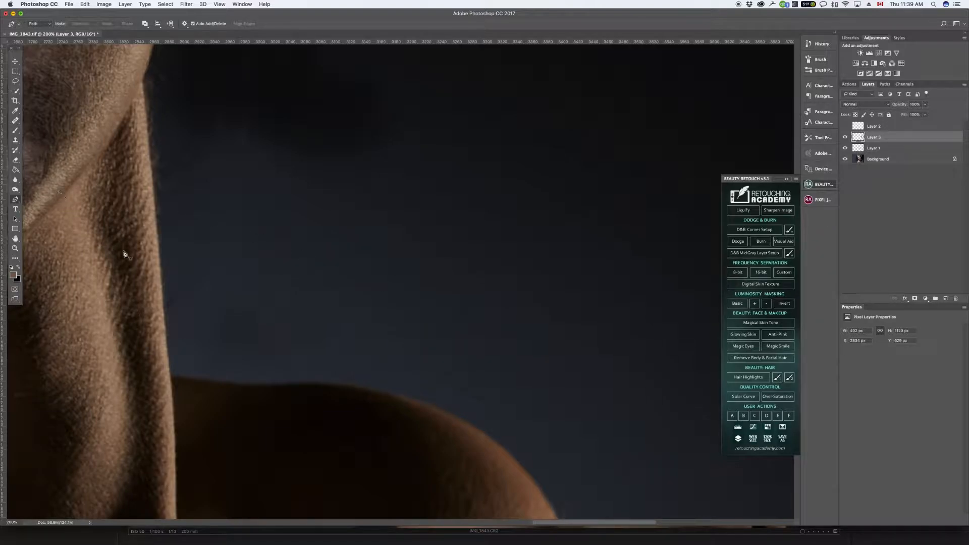
pyautogui.press('s')
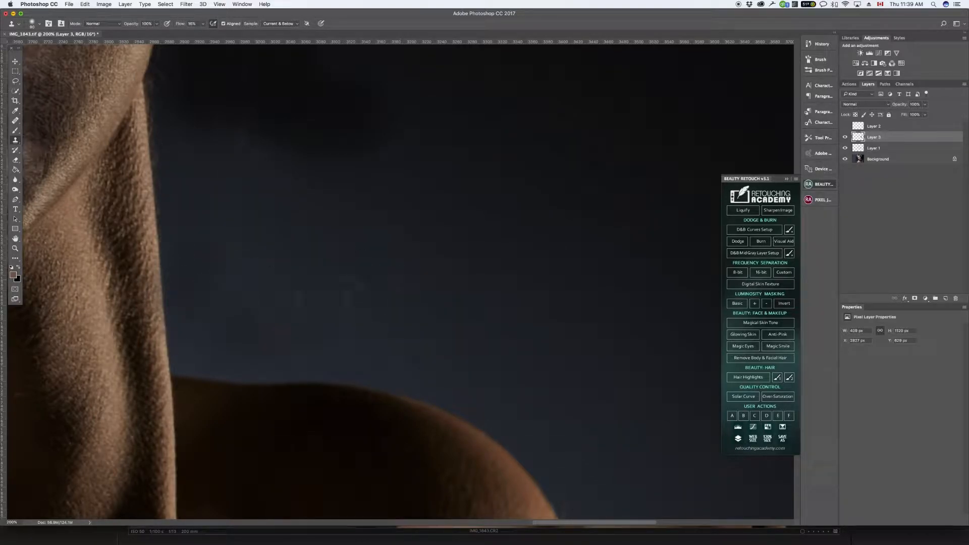
# Clone sampled backdrop over the dark smudge just above the shadowed shoulder.
pyautogui.moveTo(260, 157); pyautogui.dragTo(228, 123)
pyautogui.scroll(5, 288, 227)
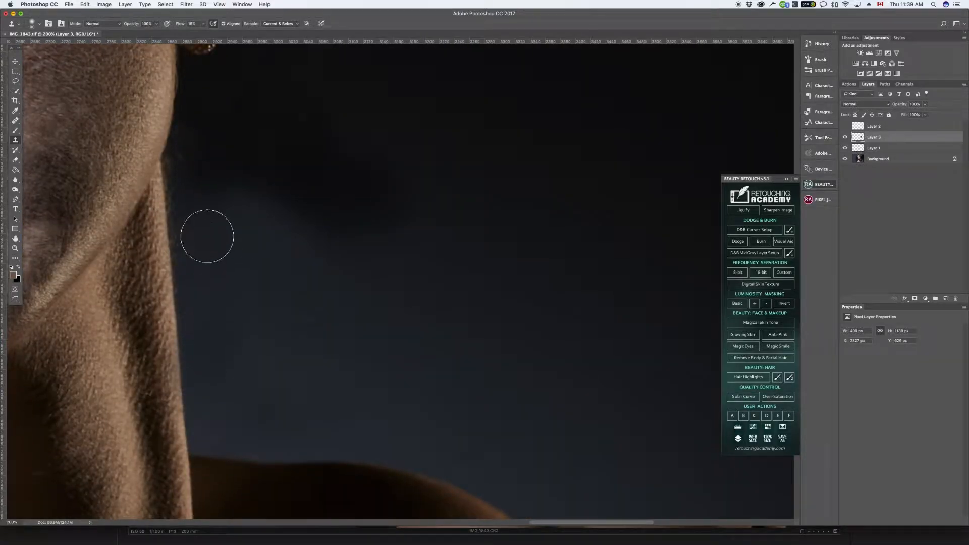
pyautogui.keyDown('alt'); pyautogui.click(300, 329); pyautogui.keyUp('alt')
pyautogui.moveTo(298, 394)
pyautogui.mouseDown()
pyautogui.moveTo(292, 388)
pyautogui.moveTo(318, 419)
pyautogui.mouseUp()
# Shrink the clone brush and clean the backdrop in the corner where the neck meets the shadowed shoulder.
pyautogui.press('[')
pyautogui.press('[')
pyautogui.press('[')
pyautogui.press('[')
pyautogui.press('[')
pyautogui.moveTo(219, 442)
pyautogui.mouseDown()
pyautogui.moveTo(256, 455)
pyautogui.moveTo(213, 449)
pyautogui.moveTo(281, 438)
pyautogui.moveTo(215, 449)
pyautogui.moveTo(249, 457)
pyautogui.moveTo(240, 440)
pyautogui.moveTo(212, 445)
pyautogui.moveTo(256, 441)
pyautogui.moveTo(208, 447)
pyautogui.moveTo(280, 430)
pyautogui.mouseUp()
pyautogui.keyDown('alt'); pyautogui.click(281, 439); pyautogui.keyUp('alt')
pyautogui.click(207, 440)
# Clone out the fine hairs along the neck's outer edge, from the shoulder up to the jaw.
pyautogui.keyDown('alt'); pyautogui.click(230, 362); pyautogui.keyUp('alt')
pyautogui.moveTo(191, 413)
pyautogui.mouseDown()
pyautogui.moveTo(197, 278)
pyautogui.moveTo(196, 350)
pyautogui.moveTo(171, 157)
pyautogui.moveTo(182, 125)
pyautogui.moveTo(177, 159)
pyautogui.mouseUp()
pyautogui.keyDown('alt'); pyautogui.click(230, 153); pyautogui.keyUp('alt')
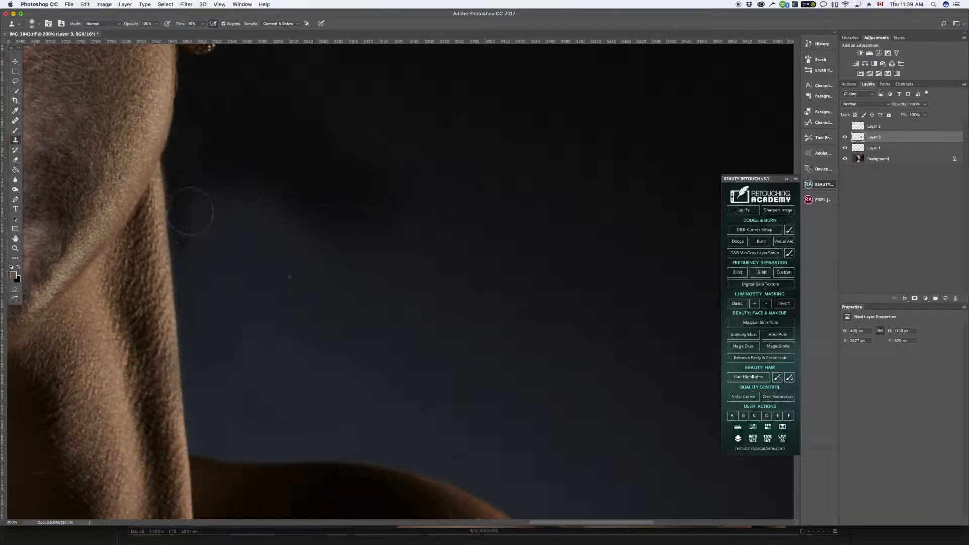
# Enlarge the clone brush and blend the dark patch into the surrounding backdrop beside the neck with fresh samples.
pyautogui.keyDown('alt'); pyautogui.click(335, 284); pyautogui.keyUp('alt')
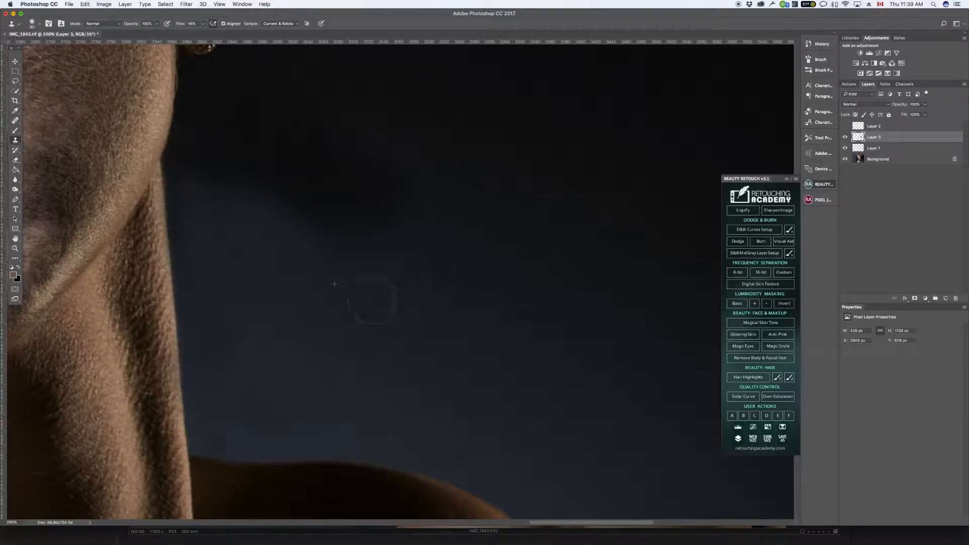
pyautogui.press(']')
pyautogui.moveTo(228, 214)
pyautogui.mouseDown()
pyautogui.moveTo(311, 233)
pyautogui.moveTo(309, 218)
pyautogui.mouseUp()
pyautogui.keyDown('alt'); pyautogui.click(539, 342); pyautogui.keyUp('alt')
pyautogui.keyDown('alt'); pyautogui.click(647, 334); pyautogui.keyUp('alt')
pyautogui.moveTo(461, 288); pyautogui.dragTo(353, 372)
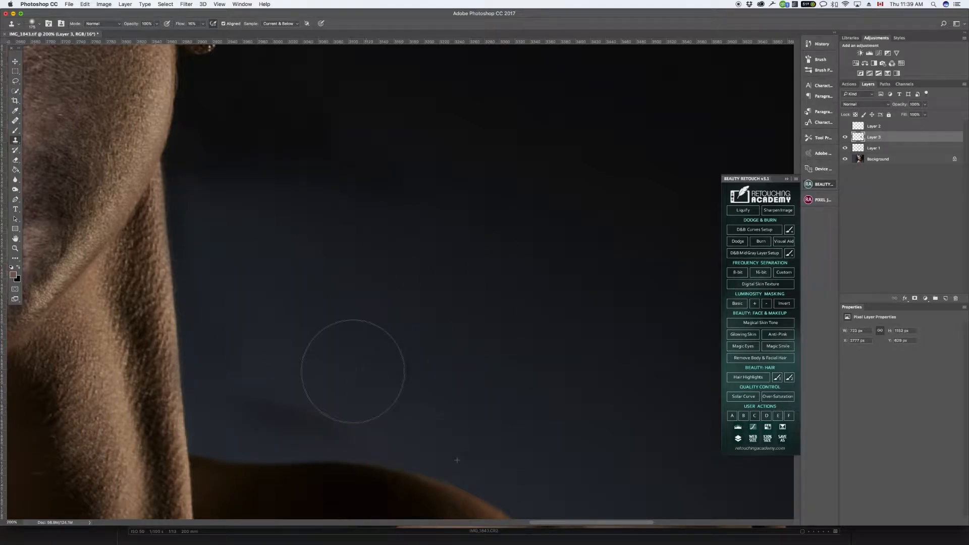
# Undo the last clone stroke, try a much larger brush on the backdrop beside the neck, and undo that attempt.
pyautogui.press('super+z')
pyautogui.press('super+minus')
pyautogui.press('super+minus')
pyautogui.moveTo(480, 320)
pyautogui.mouseDown()
pyautogui.moveTo(312, 237)
pyautogui.moveTo(317, 323)
pyautogui.mouseUp()
pyautogui.press(']')
pyautogui.press(']')
pyautogui.press(']')
pyautogui.press(']')
pyautogui.press(']')
pyautogui.press(']')
pyautogui.press('[')
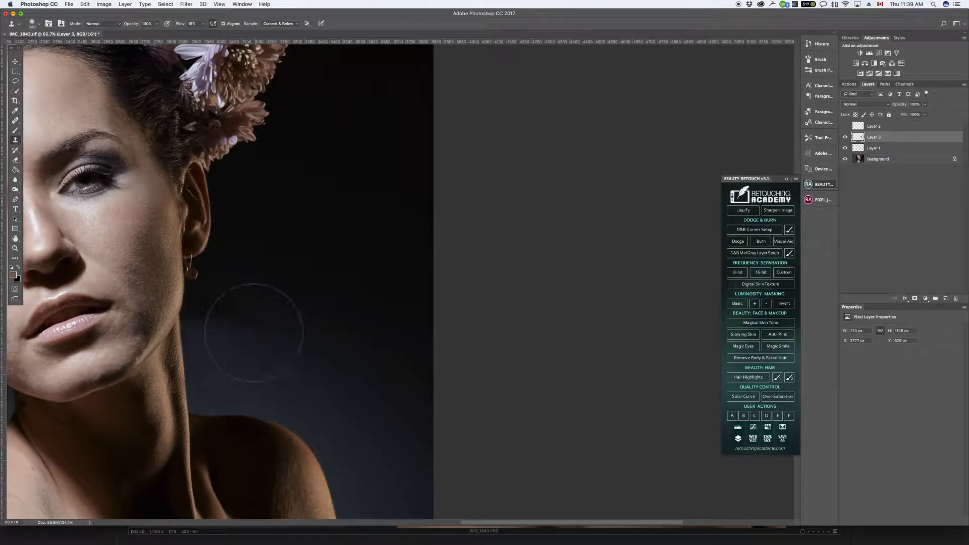
pyautogui.press('super+z')
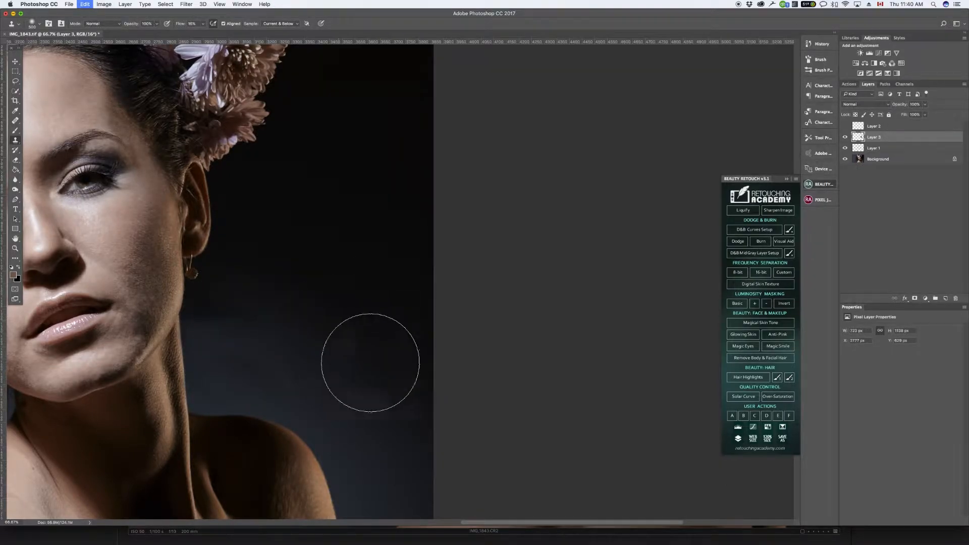
# Sample the backdrop above the shadowed shoulder and, with a smaller clone brush, smooth the tones beside the jaw and neck.
pyautogui.keyDown('alt'); pyautogui.click(249, 378); pyautogui.keyUp('alt')
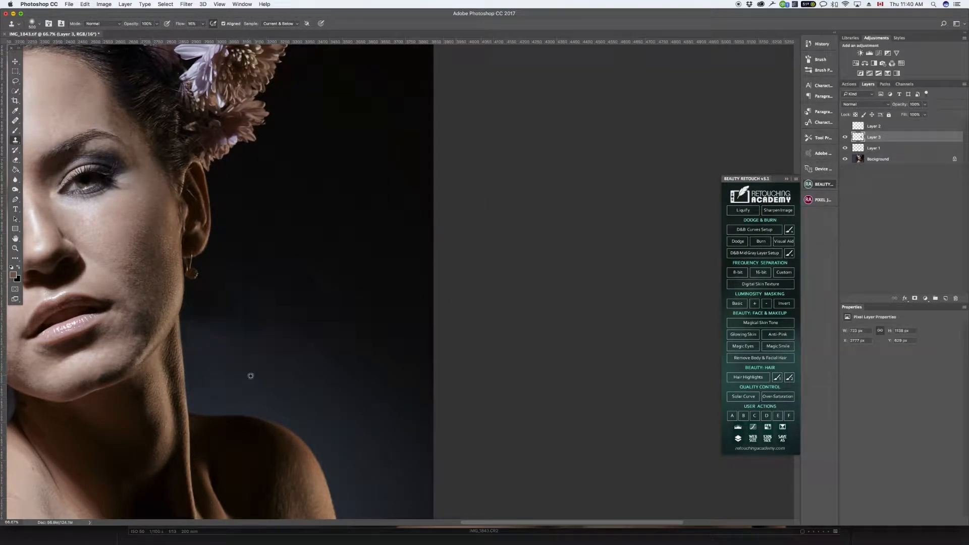
pyautogui.press('[')
pyautogui.press('[')
pyautogui.press('[')
pyautogui.press('[')
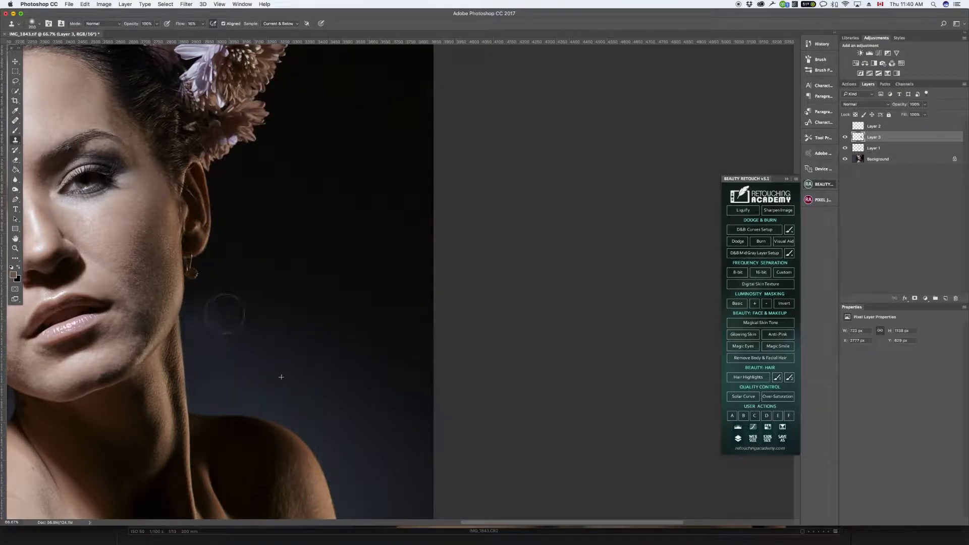
pyautogui.moveTo(236, 315)
pyautogui.mouseDown()
pyautogui.moveTo(267, 271)
pyautogui.moveTo(248, 329)
pyautogui.mouseUp()
pyautogui.moveTo(195, 307); pyautogui.dragTo(190, 308)
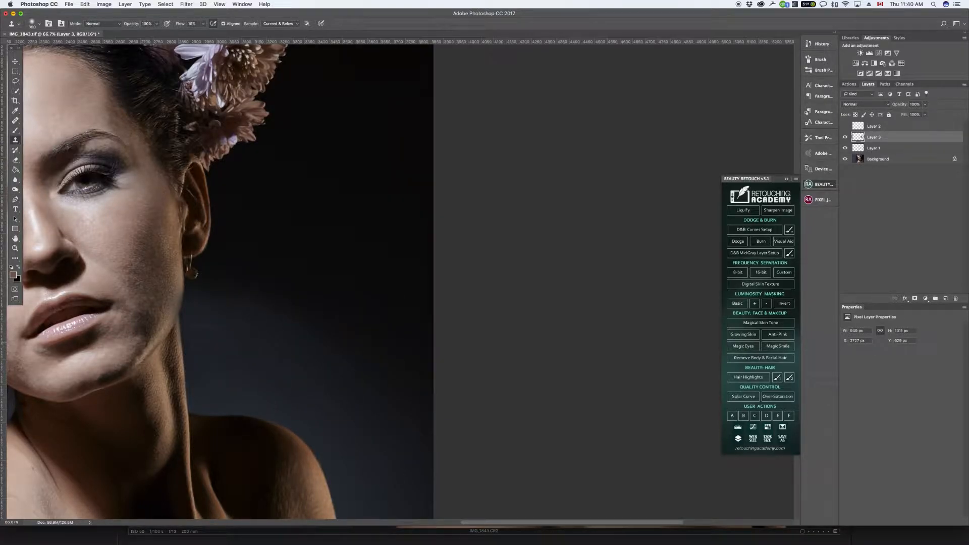
pyautogui.moveTo(257, 341); pyautogui.dragTo(318, 386)
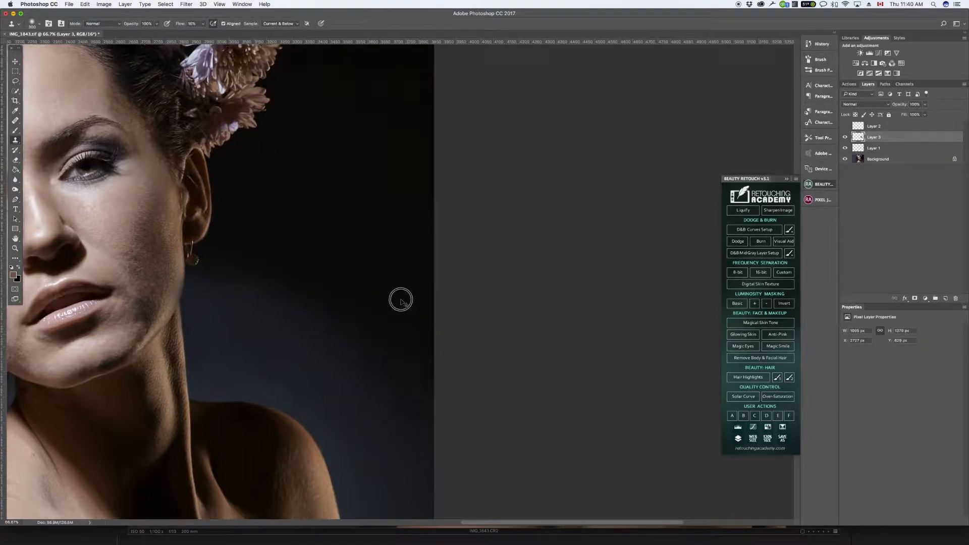
# Try cloning the backdrop outside the shadowed shoulder, and undo the stroke.
pyautogui.moveTo(401, 300); pyautogui.dragTo(349, 194)
pyautogui.moveTo(306, 330); pyautogui.dragTo(362, 416)
pyautogui.moveTo(371, 268); pyautogui.dragTo(360, 248)
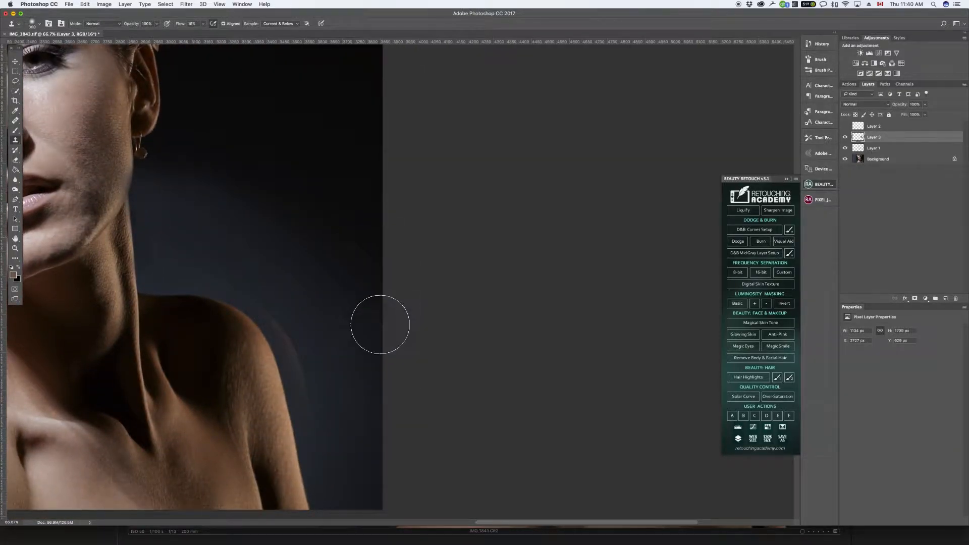
pyautogui.press('super+z')
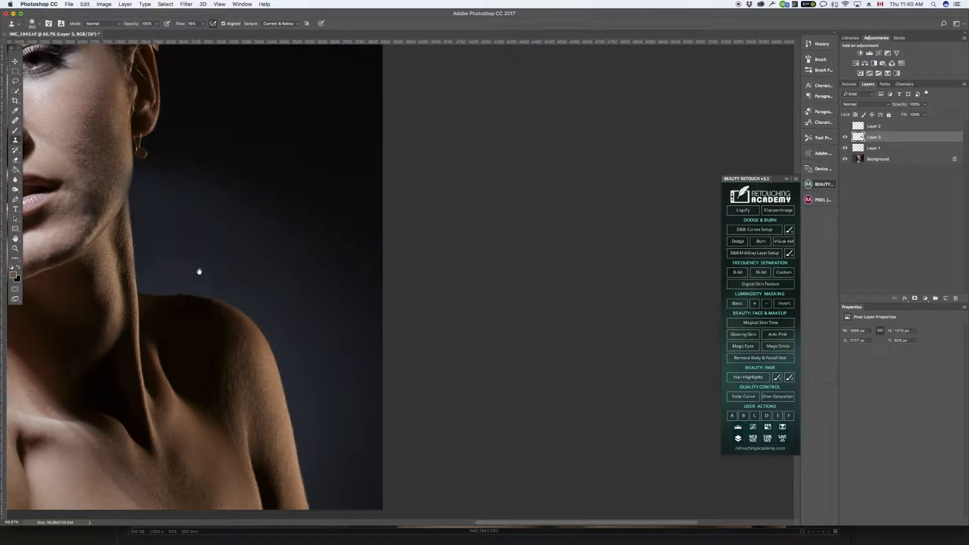
# Shrink the clone brush and clean the backdrop along the upper outer edge of the neck.
pyautogui.press('super+equal')
pyautogui.press('super+equal')
pyautogui.hscroll(-15, 254, 274)
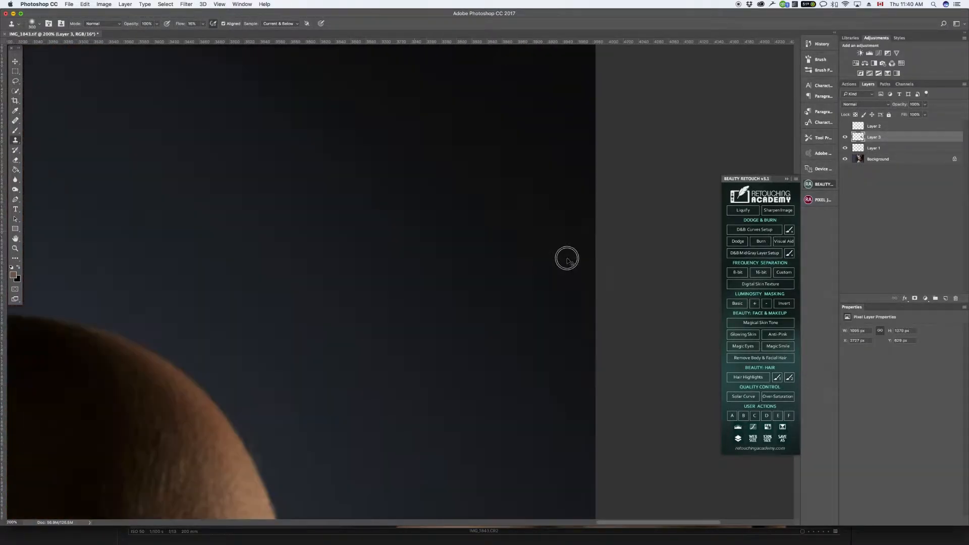
pyautogui.hscroll(-5, 530, 225)
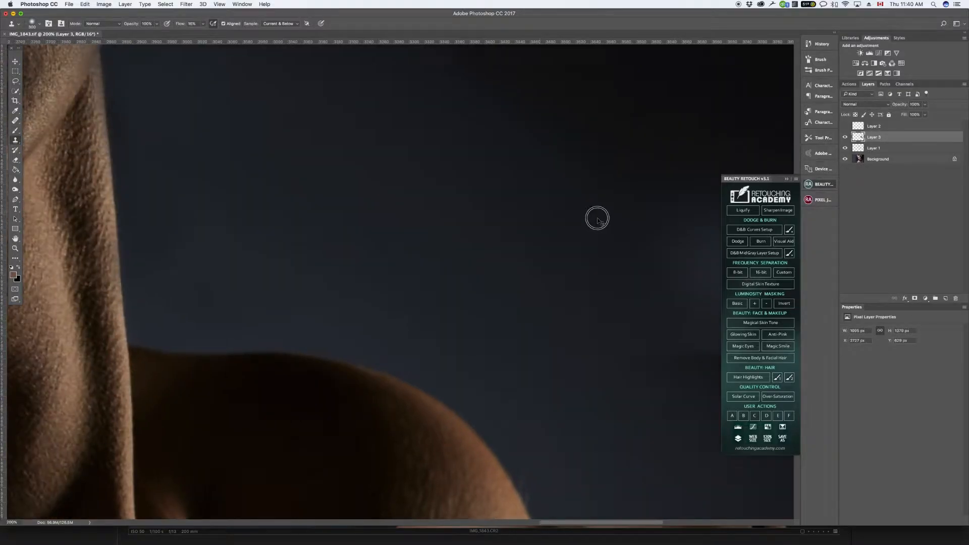
pyautogui.press('[')
pyautogui.press('[')
pyautogui.press('[')
pyautogui.press('[')
pyautogui.press('[')
pyautogui.press('[')
pyautogui.press('[')
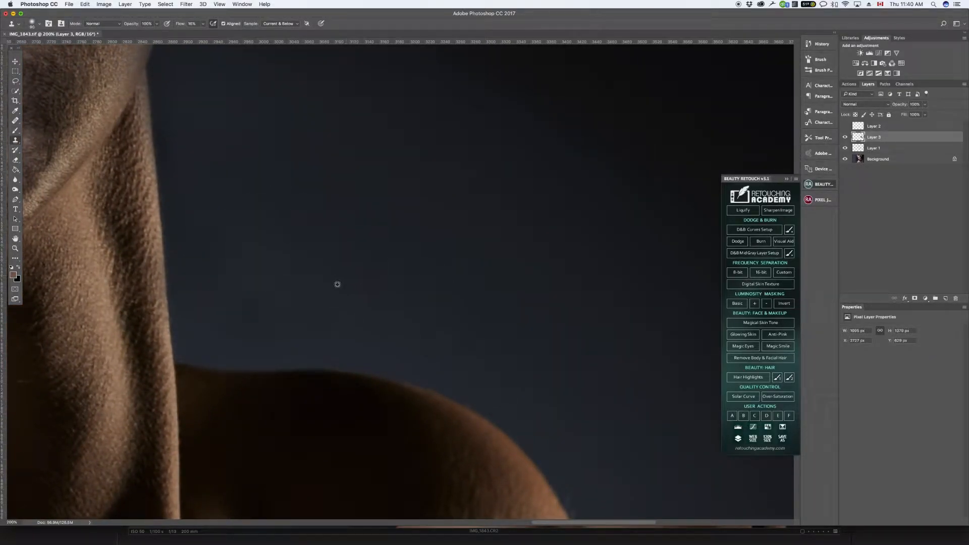
pyautogui.moveTo(190, 188)
pyautogui.mouseDown()
pyautogui.moveTo(182, 135)
pyautogui.moveTo(200, 269)
pyautogui.moveTo(169, 101)
pyautogui.mouseUp()
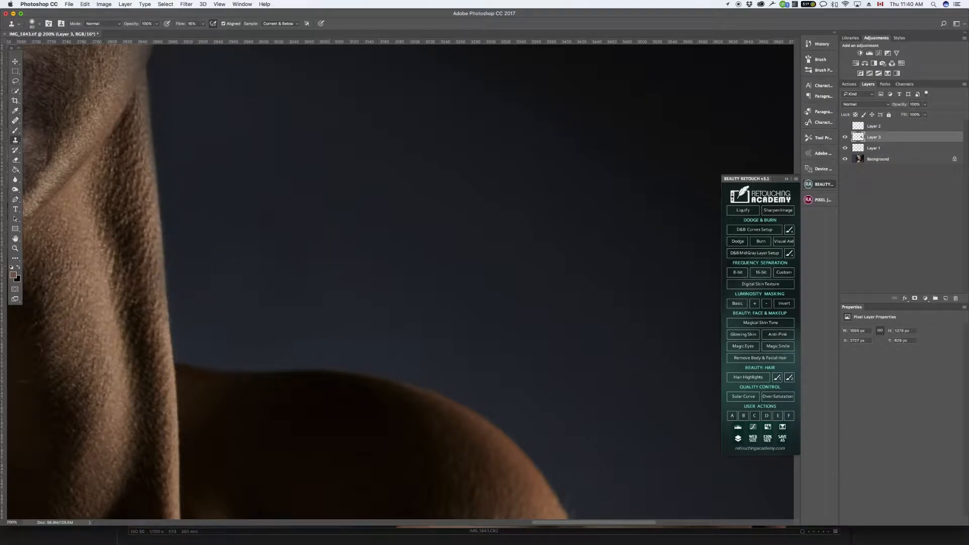
# Enlarge the clone brush, blend the backdrop beside the neck from a fresh sample, and undo the stray dab on the jaw.
pyautogui.scroll(5, 338, 392)
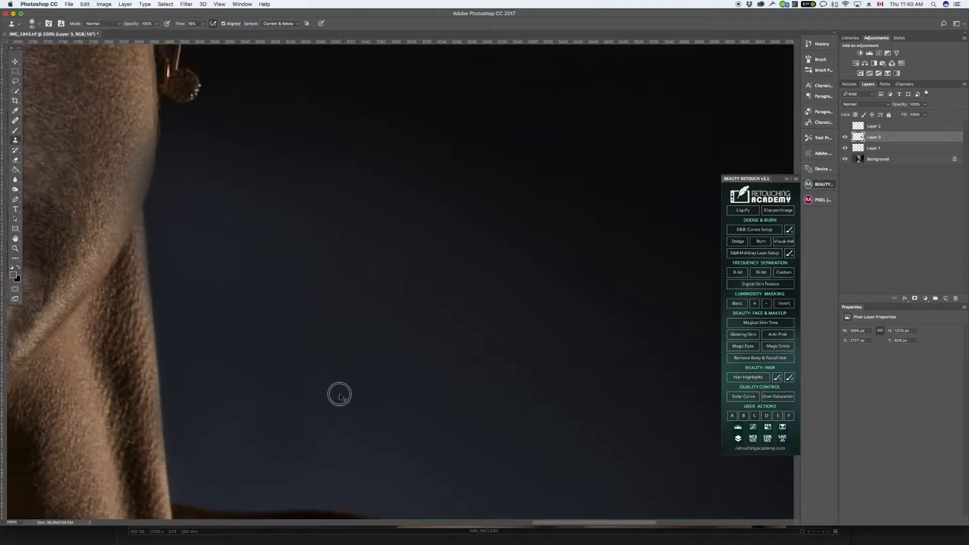
pyautogui.scroll(-2, 335, 379)
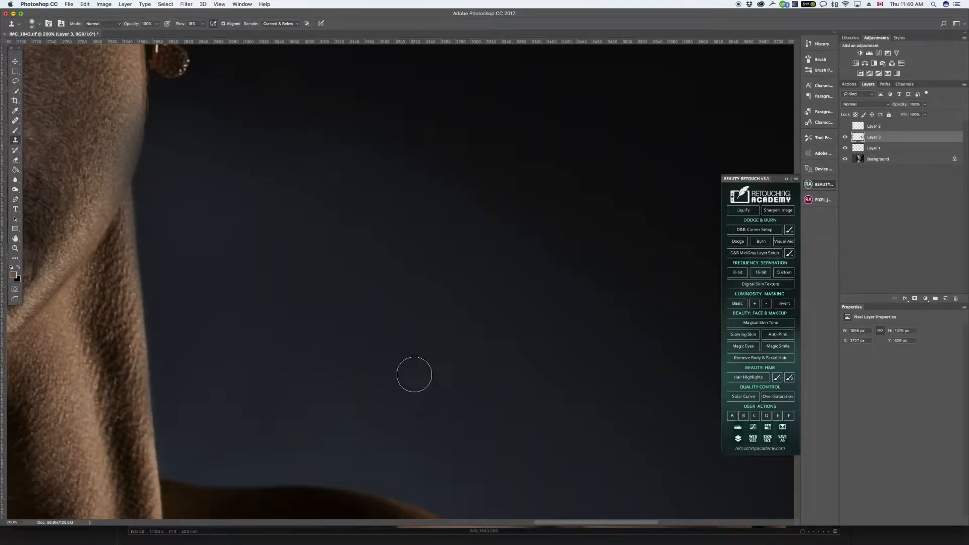
pyautogui.press(']')
pyautogui.press(']')
pyautogui.press(']')
pyautogui.press(']')
pyautogui.keyDown('alt'); pyautogui.click(420, 407); pyautogui.keyUp('alt')
pyautogui.moveTo(228, 428)
pyautogui.mouseDown()
pyautogui.moveTo(284, 428)
pyautogui.moveTo(281, 359)
pyautogui.moveTo(263, 313)
pyautogui.mouseUp()
pyautogui.click(117, 188)
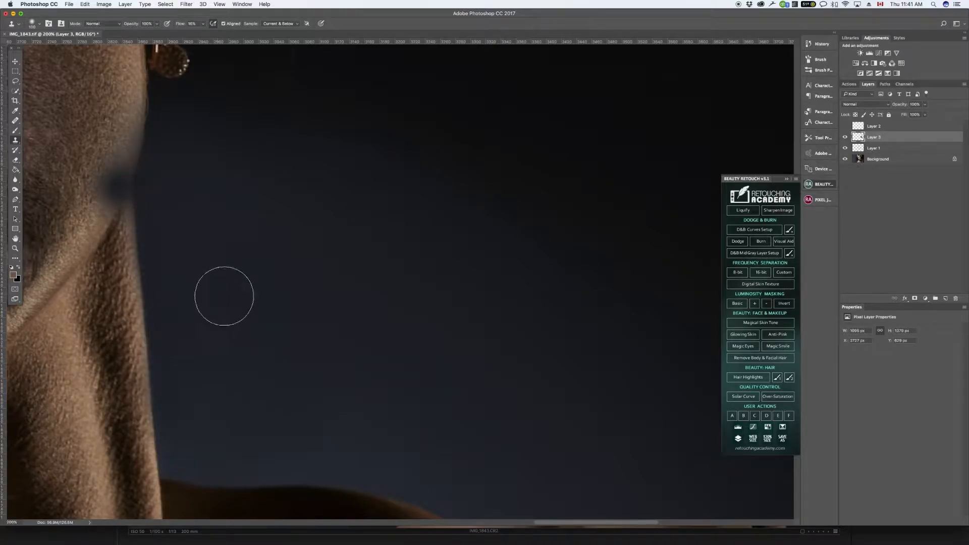
pyautogui.press('super+z')
# Erase the cloned backdrop that spills over the jaw's edge, using a smaller Eraser brush.
pyautogui.press('e')
pyautogui.press('[')
pyautogui.press('[')
pyautogui.press('[')
pyautogui.moveTo(128, 88)
pyautogui.mouseDown()
pyautogui.moveTo(113, 116)
pyautogui.moveTo(108, 173)
pyautogui.mouseUp()
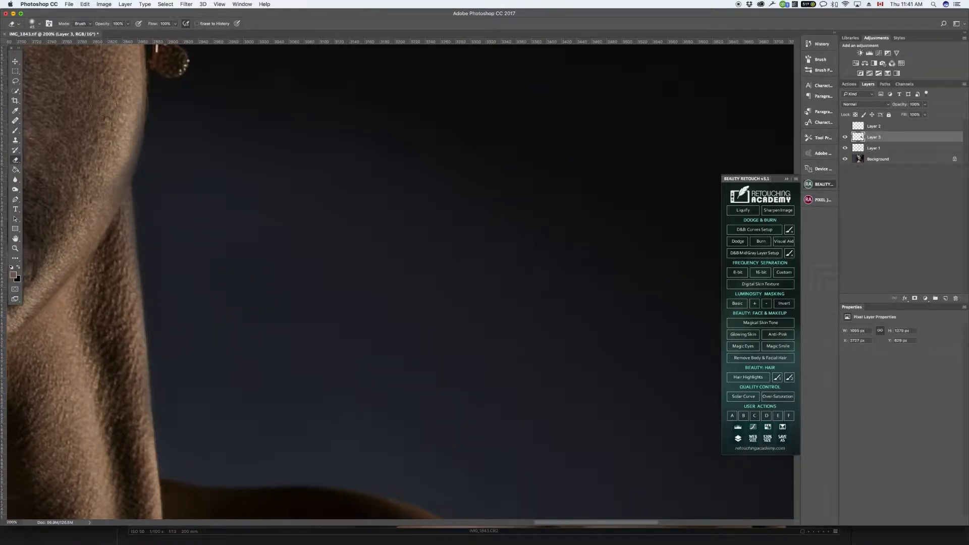
pyautogui.moveTo(129, 91)
pyautogui.mouseDown()
pyautogui.moveTo(115, 194)
pyautogui.moveTo(112, 173)
pyautogui.mouseUp()
# Erase the clone spill from the jaw corner down along the neck's outer edge.
pyautogui.press('[')
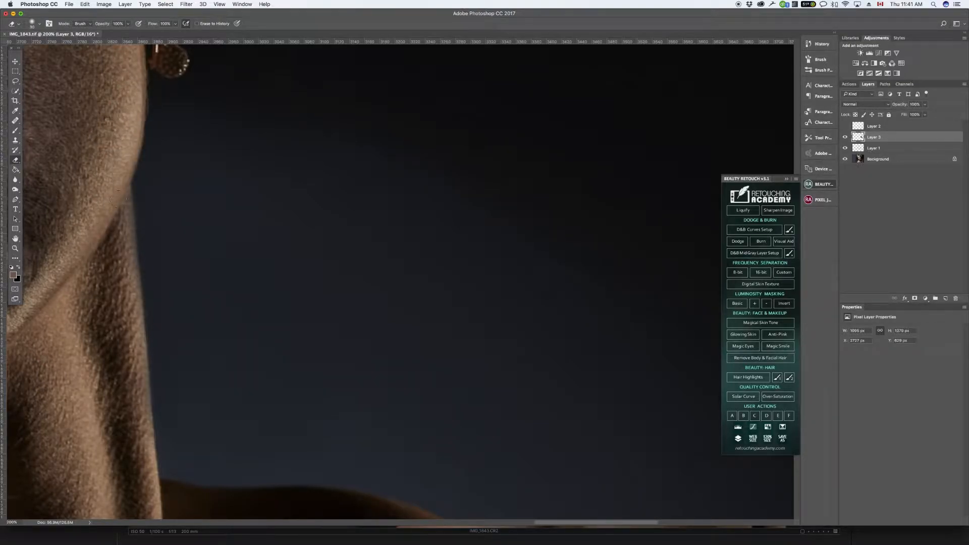
pyautogui.moveTo(126, 177)
pyautogui.mouseDown()
pyautogui.moveTo(119, 231)
pyautogui.moveTo(114, 194)
pyautogui.moveTo(115, 230)
pyautogui.moveTo(108, 213)
pyautogui.moveTo(118, 235)
pyautogui.moveTo(117, 206)
pyautogui.moveTo(122, 236)
pyautogui.moveTo(116, 280)
pyautogui.moveTo(119, 211)
pyautogui.moveTo(114, 320)
pyautogui.moveTo(118, 252)
pyautogui.mouseUp()
pyautogui.press(']')
pyautogui.press('[')
pyautogui.moveTo(122, 322)
pyautogui.mouseDown()
pyautogui.moveTo(143, 399)
pyautogui.moveTo(133, 466)
pyautogui.mouseUp()
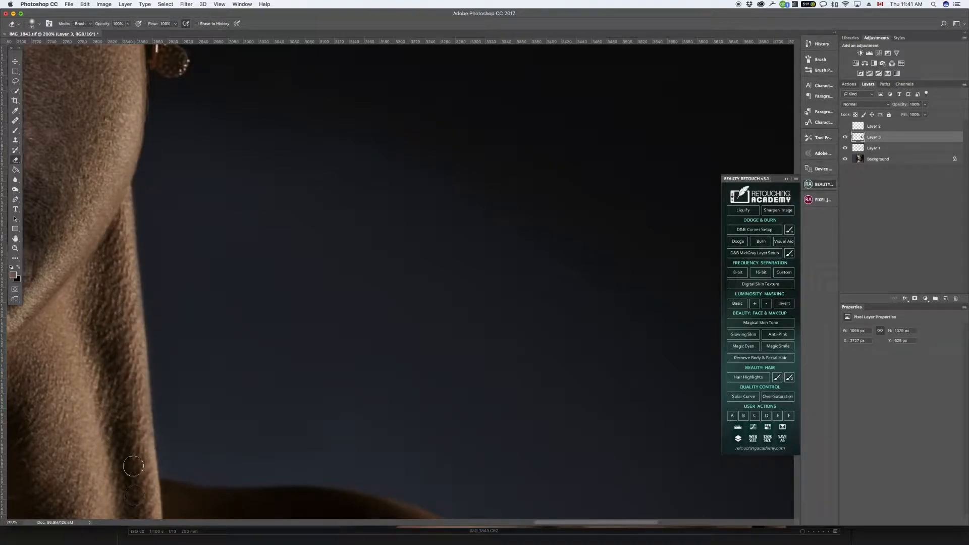
# Shrink the eraser and remove clone spill from the skin edge beside the lower ear.
pyautogui.scroll(10, 179, 235)
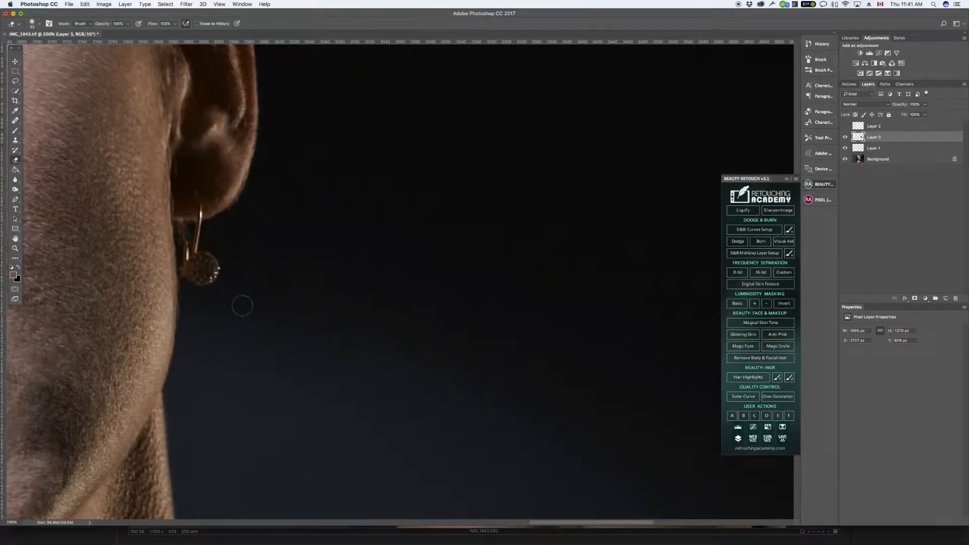
pyautogui.press('[')
pyautogui.press('[')
pyautogui.press('[')
pyautogui.moveTo(185, 151)
pyautogui.mouseDown()
pyautogui.moveTo(179, 182)
pyautogui.moveTo(184, 166)
pyautogui.mouseUp()
pyautogui.press(']')
pyautogui.scroll(7, 197, 90)
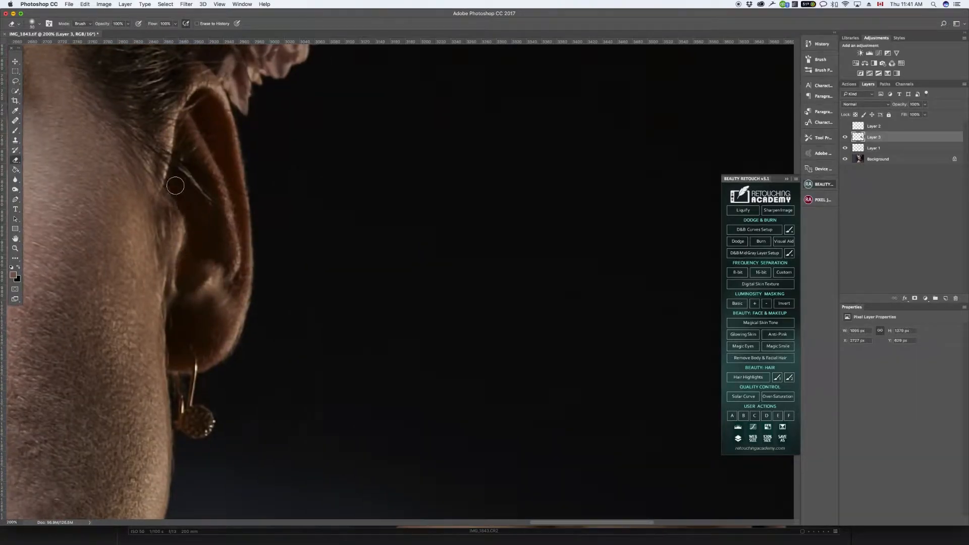
# Examine the whole portrait to judge how evenly the cleaned backdrop blends around the neck and shoulder.
pyautogui.press('super+minus')
pyautogui.press('super+minus')
pyautogui.press('super+minus')
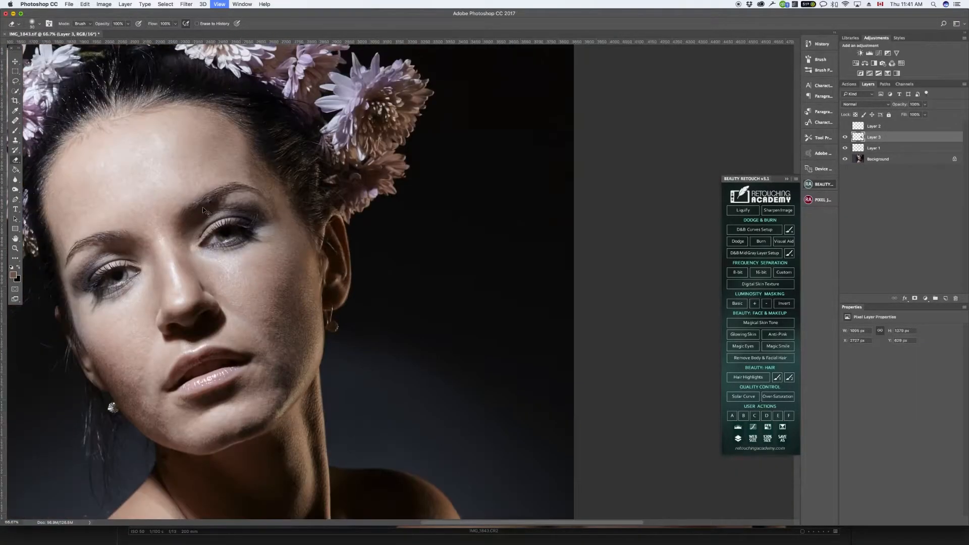
pyautogui.moveTo(414, 291); pyautogui.dragTo(334, 150)
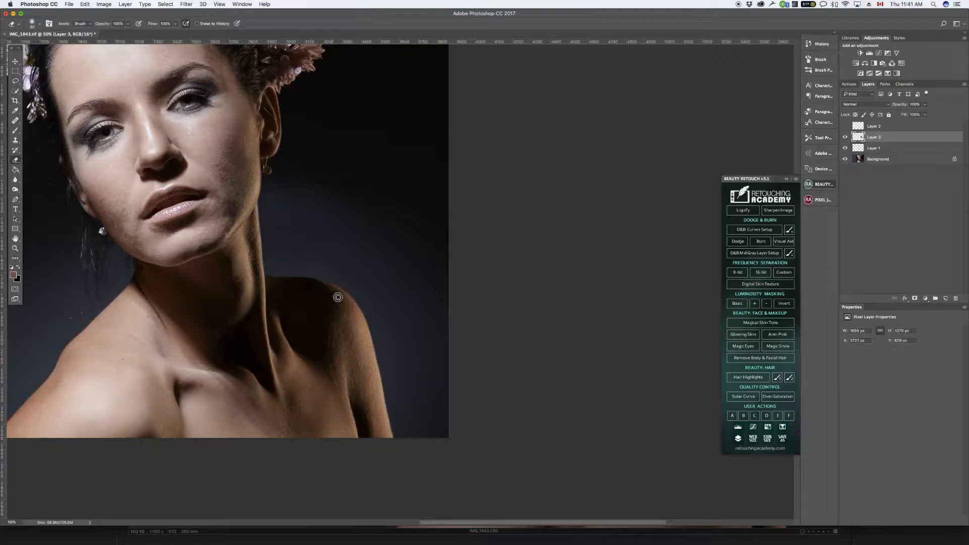
pyautogui.moveTo(532, 234)
pyautogui.mouseDown()
pyautogui.moveTo(561, 316)
pyautogui.moveTo(641, 290)
pyautogui.moveTo(633, 221)
pyautogui.mouseUp()
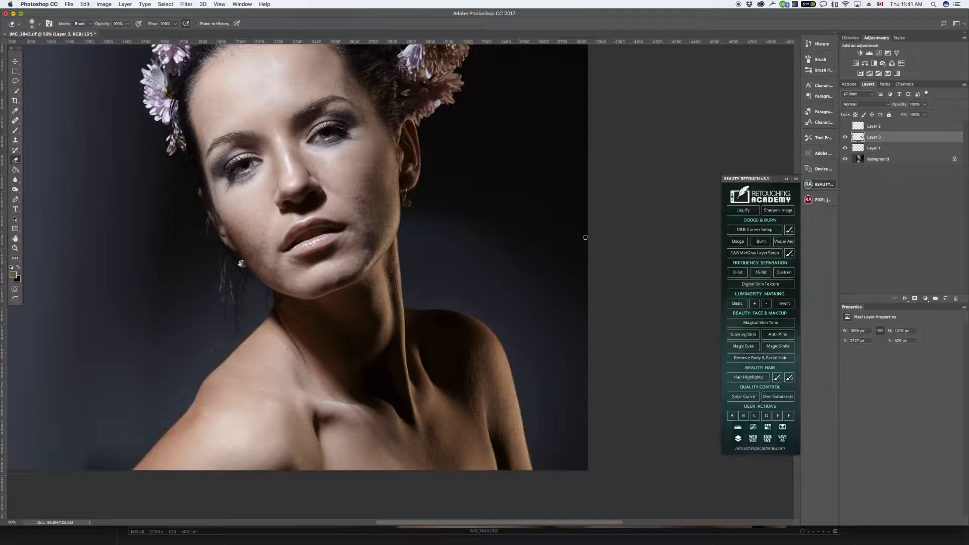
pyautogui.scroll(5, 606, 313)
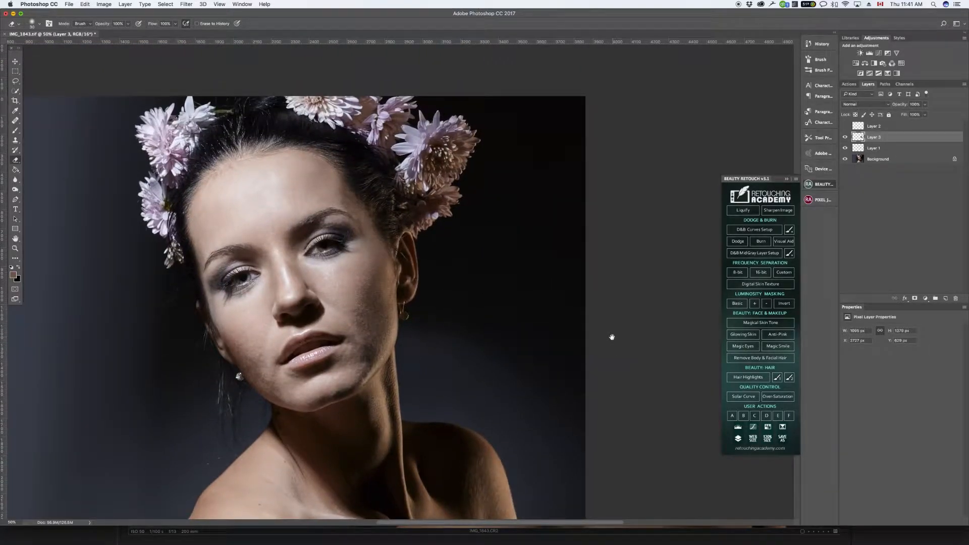
pyautogui.press('super+plus')
pyautogui.moveTo(499, 286)
pyautogui.mouseDown()
pyautogui.moveTo(505, 310)
pyautogui.moveTo(470, 301)
pyautogui.mouseUp()
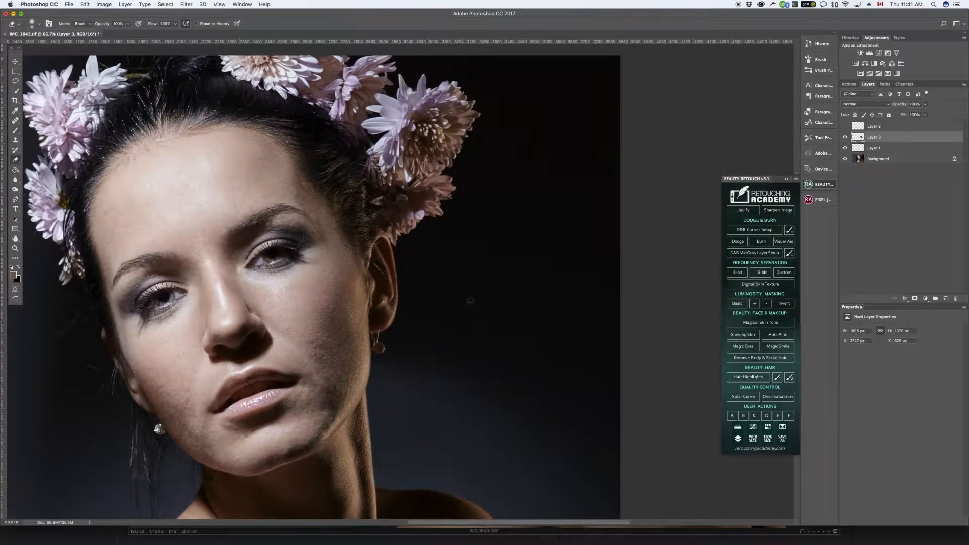
pyautogui.scroll(-4, 500, 234)
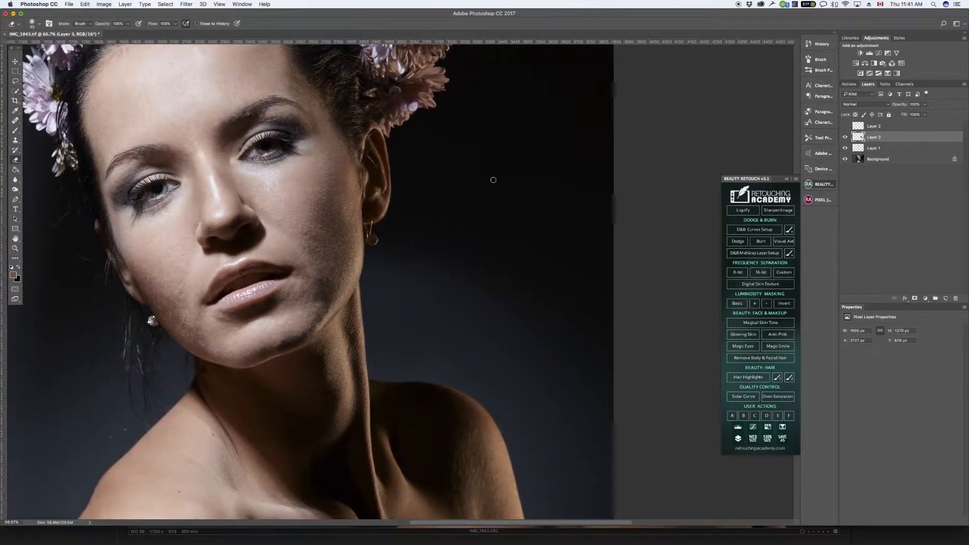
# Toggle the visibility of Layer 3 and Layer 1 to compare the retouching before and after, leaving both visible.
pyautogui.click(846, 138)
pyautogui.click(846, 138)
pyautogui.click(844, 147)
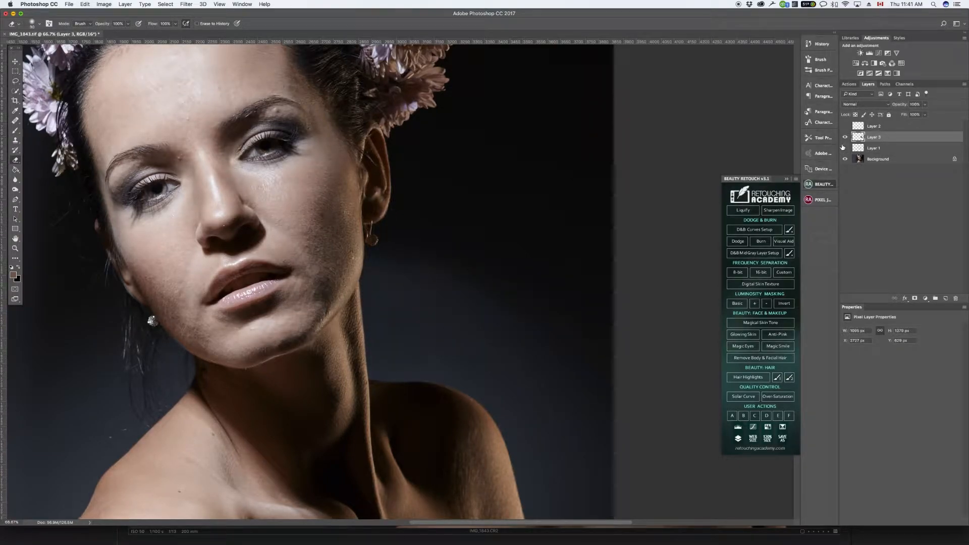
pyautogui.click(846, 137)
pyautogui.click(845, 138)
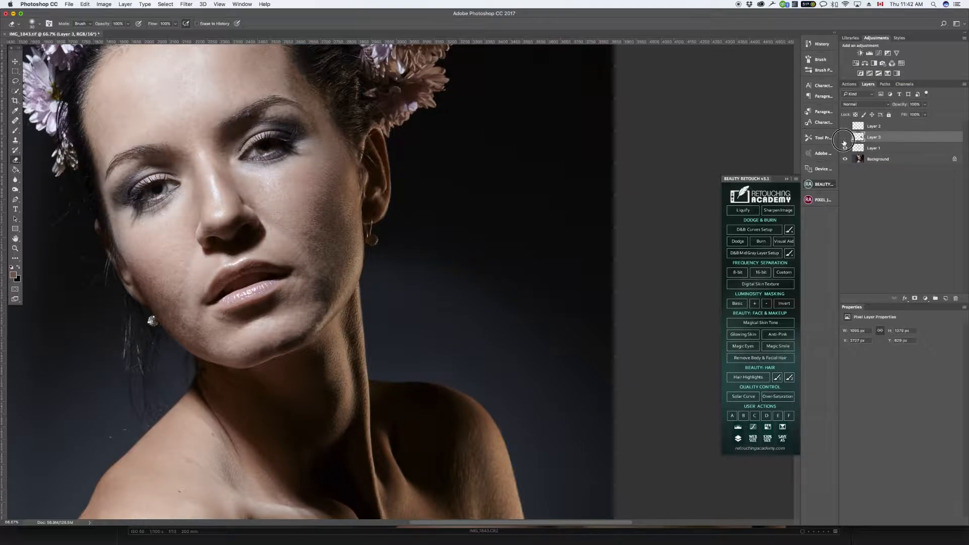
pyautogui.click(845, 141)
# Switch to the Clone Stamp with a smaller brush and clone out the long stray hair in the dark backdrop beside the other ear.
pyautogui.scroll(-5, 191, 290)
pyautogui.hscroll(-5, 191, 291)
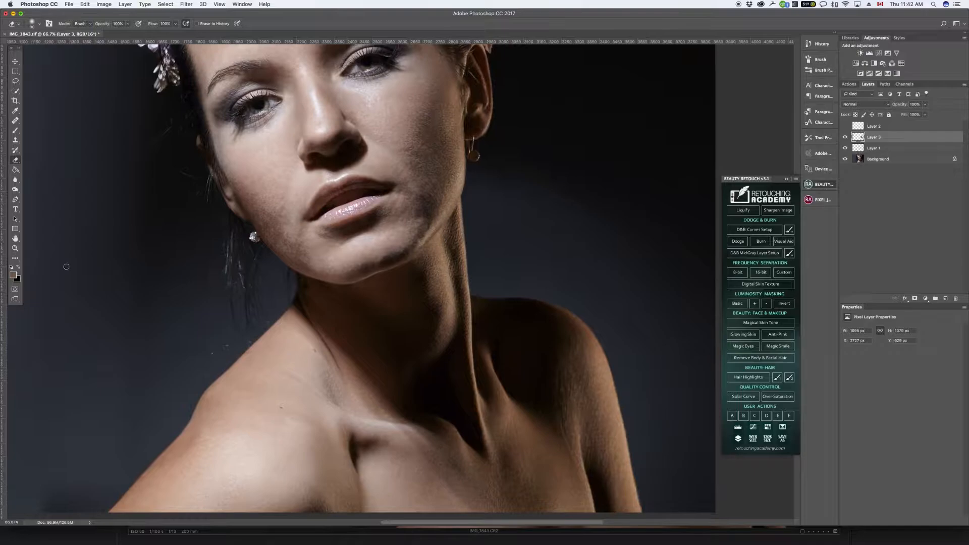
pyautogui.press('s')
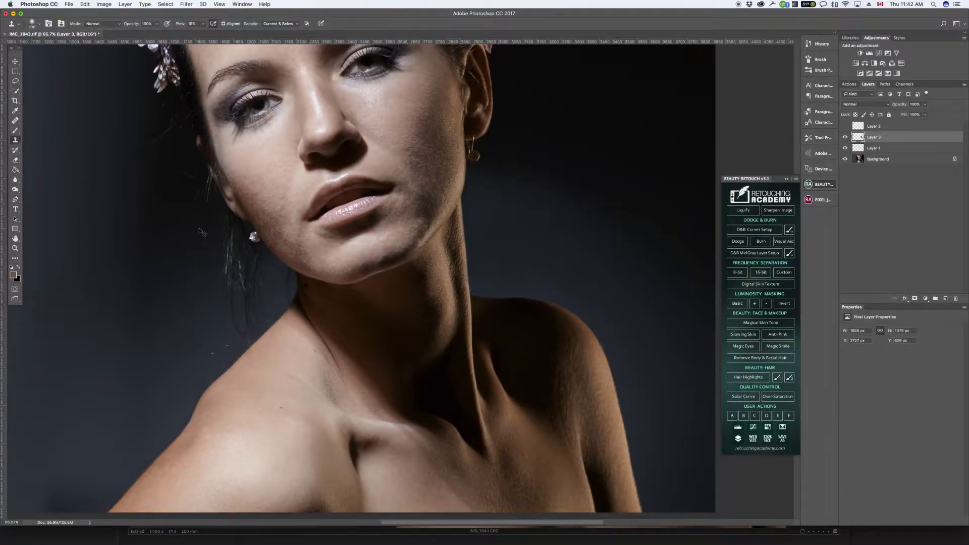
pyautogui.press('super+equal')
pyautogui.press('super+equal')
pyautogui.press('super+equal')
pyautogui.moveTo(263, 196); pyautogui.dragTo(726, 338)
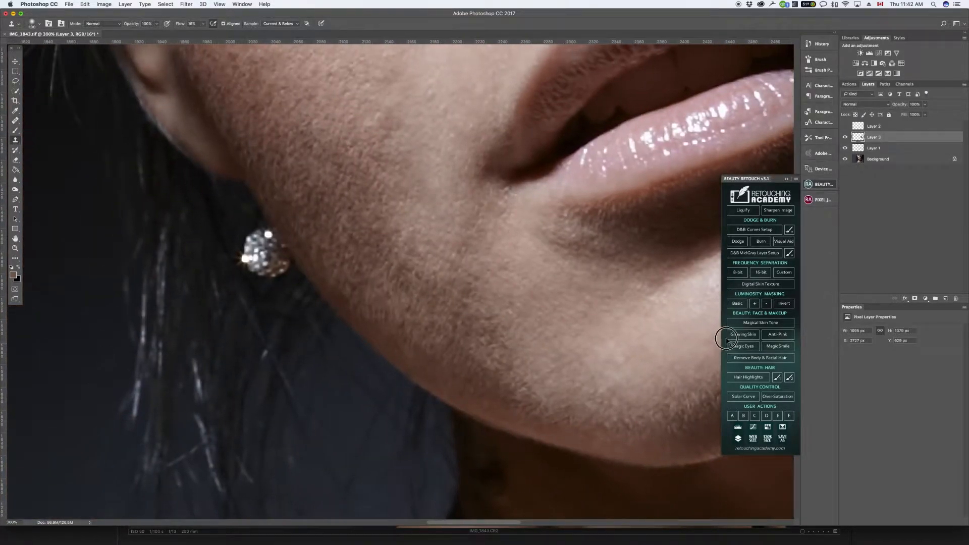
pyautogui.moveTo(320, 293)
pyautogui.mouseDown()
pyautogui.moveTo(567, 308)
pyautogui.moveTo(656, 426)
pyautogui.mouseUp()
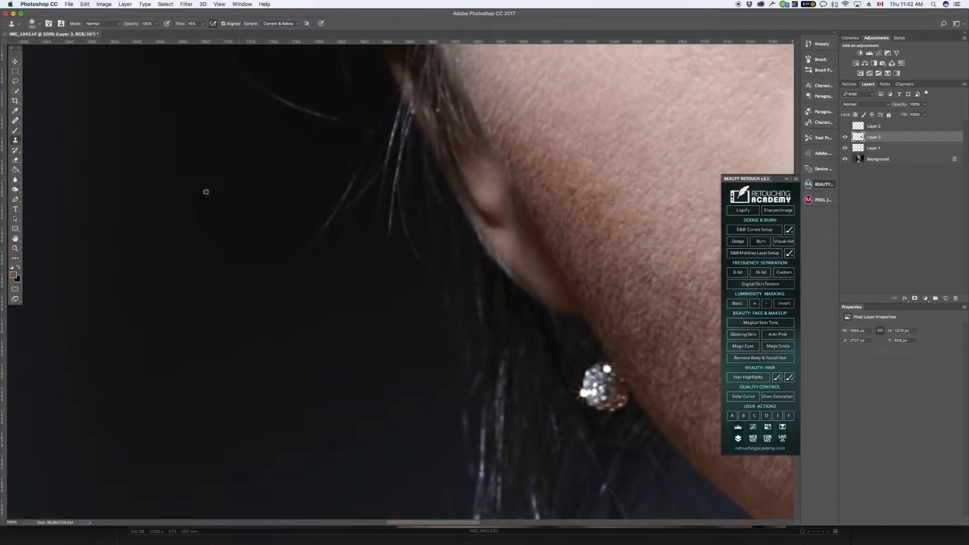
pyautogui.moveTo(293, 117); pyautogui.dragTo(323, 385)
pyautogui.moveTo(252, 282)
pyautogui.mouseDown()
pyautogui.moveTo(246, 274)
pyautogui.moveTo(335, 377)
pyautogui.moveTo(328, 395)
pyautogui.mouseUp()
pyautogui.click(213, 267)
pyautogui.press('[')
pyautogui.press('[')
pyautogui.press('[')
pyautogui.press('[')
pyautogui.moveTo(270, 203); pyautogui.dragTo(387, 295)
pyautogui.keyDown('alt'); pyautogui.click(354, 278); pyautogui.keyUp('alt')
pyautogui.moveTo(358, 198)
pyautogui.mouseDown()
pyautogui.moveTo(297, 250)
pyautogui.moveTo(292, 292)
pyautogui.moveTo(238, 303)
pyautogui.mouseUp()
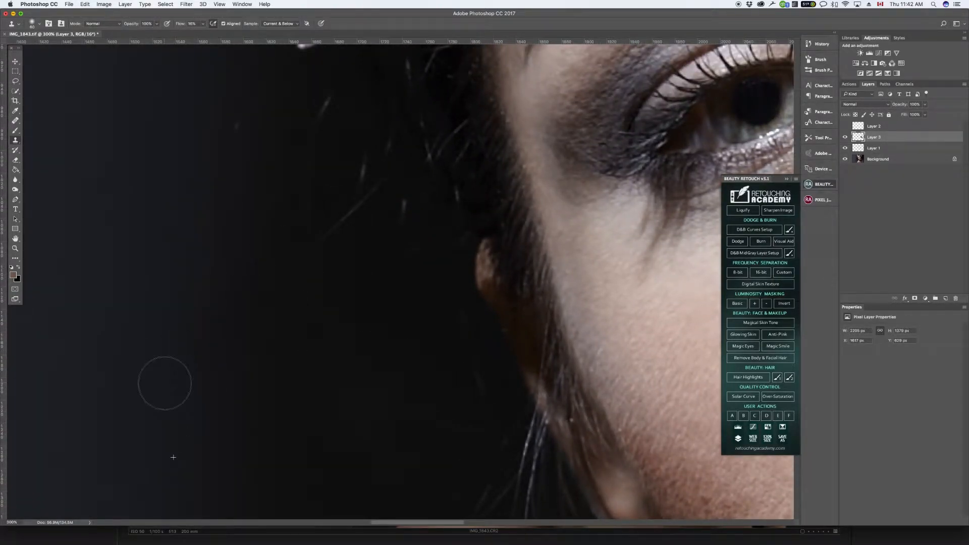
# Clone out the stray hair wisps in the dark backdrop beside the temple, resampling nearby backdrop.
pyautogui.moveTo(378, 297); pyautogui.dragTo(295, 396)
pyautogui.moveTo(267, 353)
pyautogui.mouseDown()
pyautogui.moveTo(276, 276)
pyautogui.moveTo(263, 266)
pyautogui.moveTo(266, 350)
pyautogui.mouseUp()
pyautogui.keyDown('alt'); pyautogui.click(297, 450); pyautogui.keyUp('alt')
pyautogui.moveTo(253, 384)
pyautogui.mouseDown()
pyautogui.moveTo(277, 325)
pyautogui.moveTo(313, 366)
pyautogui.mouseUp()
pyautogui.keyDown('alt'); pyautogui.click(313, 408); pyautogui.keyUp('alt')
pyautogui.moveTo(270, 283); pyautogui.dragTo(265, 254)
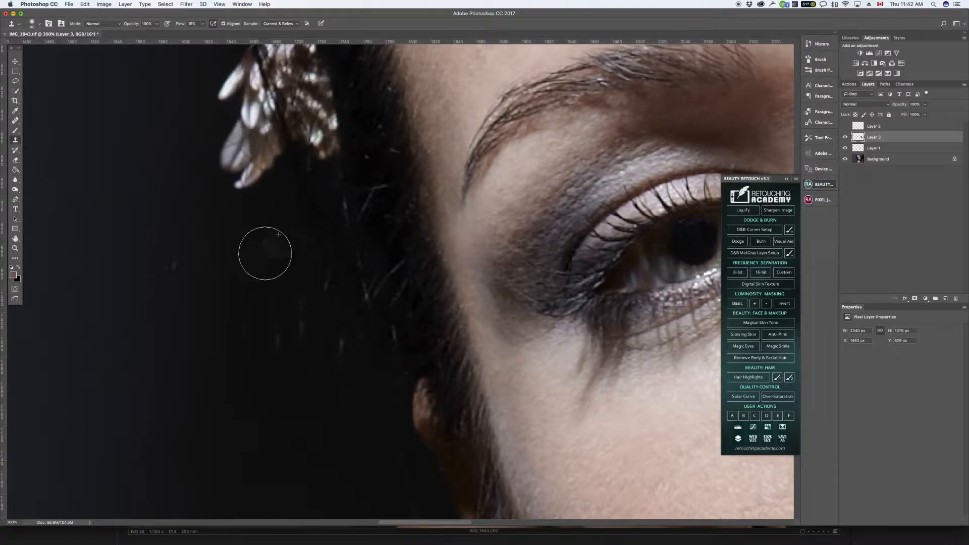
# Clone away the remaining short wisps in the backdrop below the hanging flower petals, working toward the hairline.
pyautogui.moveTo(285, 386); pyautogui.dragTo(284, 294)
pyautogui.moveTo(295, 220)
pyautogui.mouseDown()
pyautogui.moveTo(294, 160)
pyautogui.moveTo(309, 238)
pyautogui.mouseUp()
pyautogui.moveTo(308, 182); pyautogui.dragTo(326, 368)
pyautogui.keyDown('alt'); pyautogui.click(334, 340); pyautogui.keyUp('alt')
pyautogui.moveTo(347, 275)
pyautogui.mouseDown()
pyautogui.moveTo(292, 252)
pyautogui.moveTo(295, 225)
pyautogui.moveTo(322, 218)
pyautogui.moveTo(357, 323)
pyautogui.moveTo(358, 284)
pyautogui.moveTo(359, 319)
pyautogui.mouseUp()
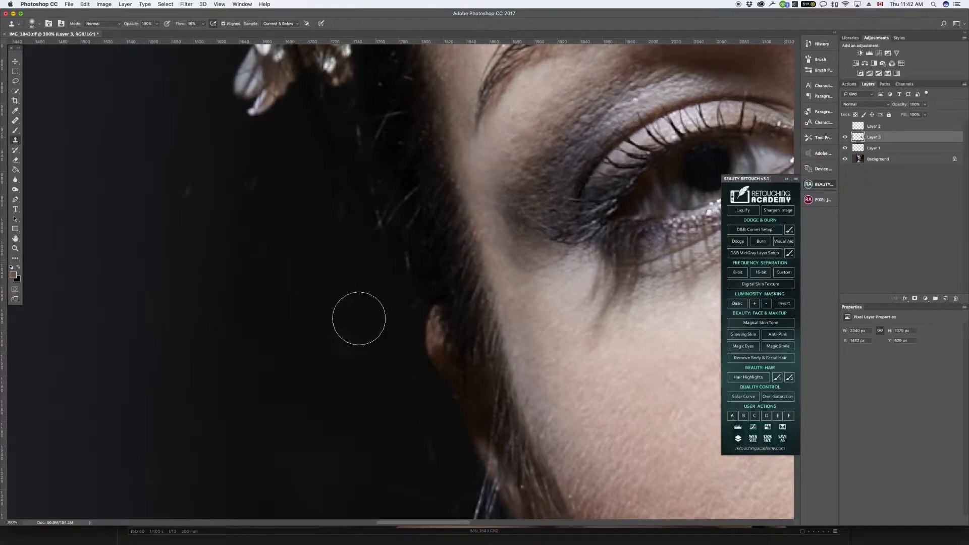
# Clone over the uneven dark backdrop beside the temple hair, undoing a stroke and resampling nearby backdrop.
pyautogui.moveTo(355, 265)
pyautogui.mouseDown()
pyautogui.moveTo(321, 199)
pyautogui.moveTo(275, 194)
pyautogui.moveTo(270, 217)
pyautogui.moveTo(255, 204)
pyautogui.mouseUp()
pyautogui.moveTo(189, 179)
pyautogui.mouseDown()
pyautogui.moveTo(178, 303)
pyautogui.moveTo(277, 123)
pyautogui.mouseUp()
pyautogui.press('super+z')
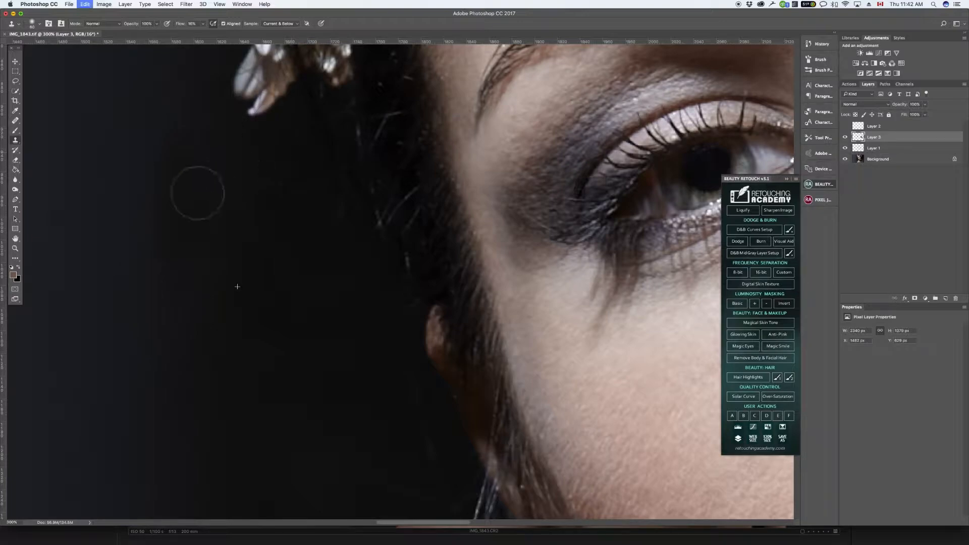
pyautogui.keyDown('alt'); pyautogui.click(183, 325); pyautogui.keyUp('alt')
pyautogui.moveTo(189, 160); pyautogui.dragTo(184, 259)
# Clone out the light hair strands sticking into the dark backdrop beside the ear.
pyautogui.moveTo(288, 223)
pyautogui.mouseDown()
pyautogui.moveTo(262, 400)
pyautogui.moveTo(247, 383)
pyautogui.moveTo(218, 61)
pyautogui.mouseUp()
pyautogui.moveTo(291, 223)
pyautogui.mouseDown()
pyautogui.moveTo(353, 248)
pyautogui.moveTo(331, 154)
pyautogui.moveTo(358, 233)
pyautogui.moveTo(353, 204)
pyautogui.moveTo(351, 268)
pyautogui.moveTo(336, 307)
pyautogui.moveTo(352, 328)
pyautogui.mouseUp()
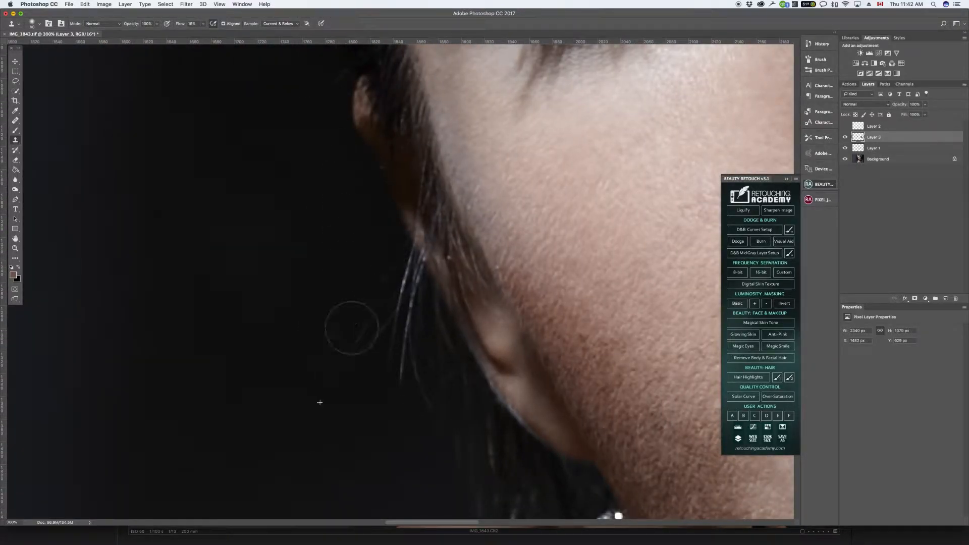
pyautogui.moveTo(342, 364)
pyautogui.mouseDown()
pyautogui.moveTo(325, 203)
pyautogui.moveTo(303, 128)
pyautogui.moveTo(316, 169)
pyautogui.moveTo(287, 210)
pyautogui.moveTo(309, 205)
pyautogui.moveTo(299, 204)
pyautogui.moveTo(335, 294)
pyautogui.moveTo(333, 222)
pyautogui.moveTo(340, 275)
pyautogui.moveTo(314, 169)
pyautogui.moveTo(324, 206)
pyautogui.moveTo(318, 237)
pyautogui.moveTo(353, 332)
pyautogui.moveTo(318, 163)
pyautogui.mouseUp()
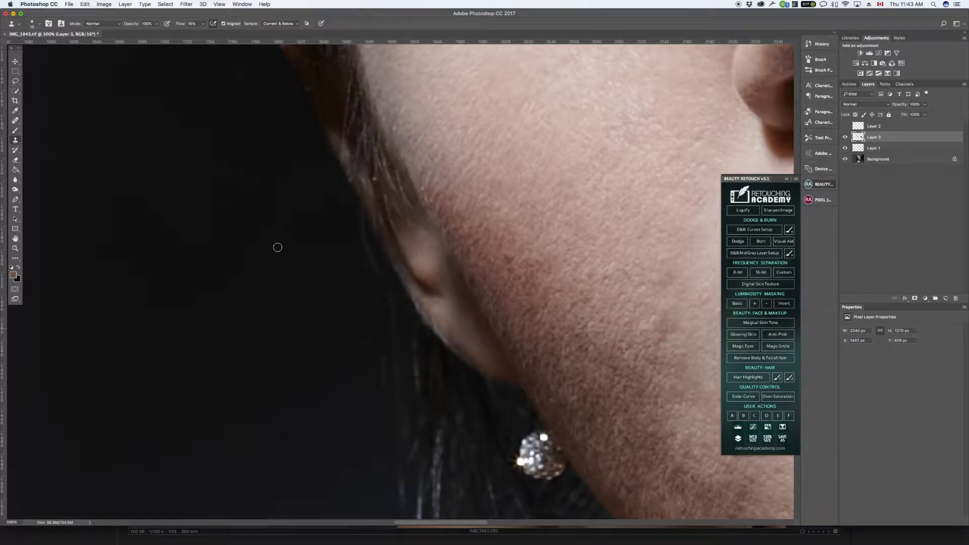
pyautogui.moveTo(340, 250)
pyautogui.mouseDown()
pyautogui.moveTo(331, 275)
pyautogui.moveTo(353, 315)
pyautogui.moveTo(345, 220)
pyautogui.moveTo(377, 355)
pyautogui.mouseUp()
# Clone away the loose strands under the earlobe and beside the earring, finishing with a smaller brush.
pyautogui.moveTo(431, 325); pyautogui.dragTo(381, 143)
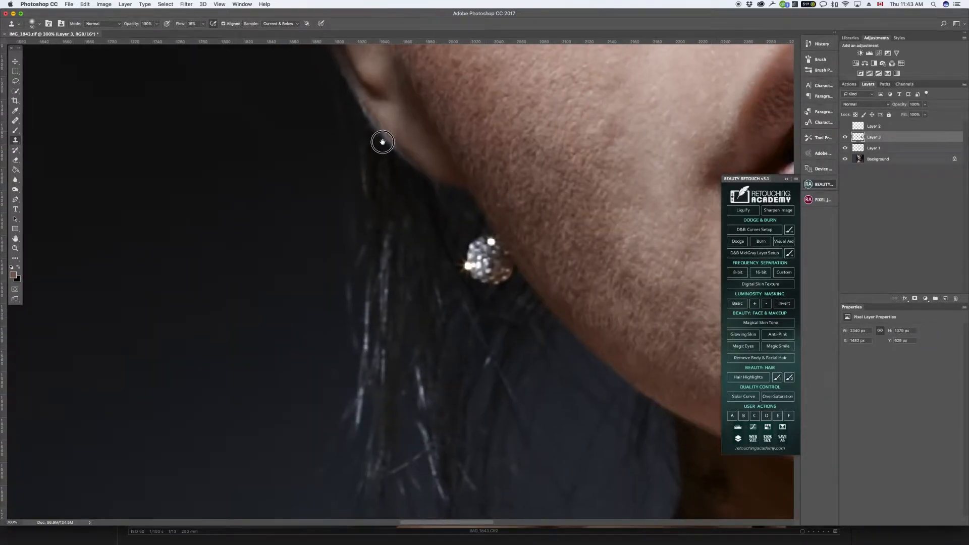
pyautogui.moveTo(325, 126)
pyautogui.mouseDown()
pyautogui.moveTo(366, 182)
pyautogui.moveTo(359, 212)
pyautogui.moveTo(343, 211)
pyautogui.moveTo(362, 159)
pyautogui.moveTo(377, 163)
pyautogui.moveTo(357, 199)
pyautogui.moveTo(349, 275)
pyautogui.mouseUp()
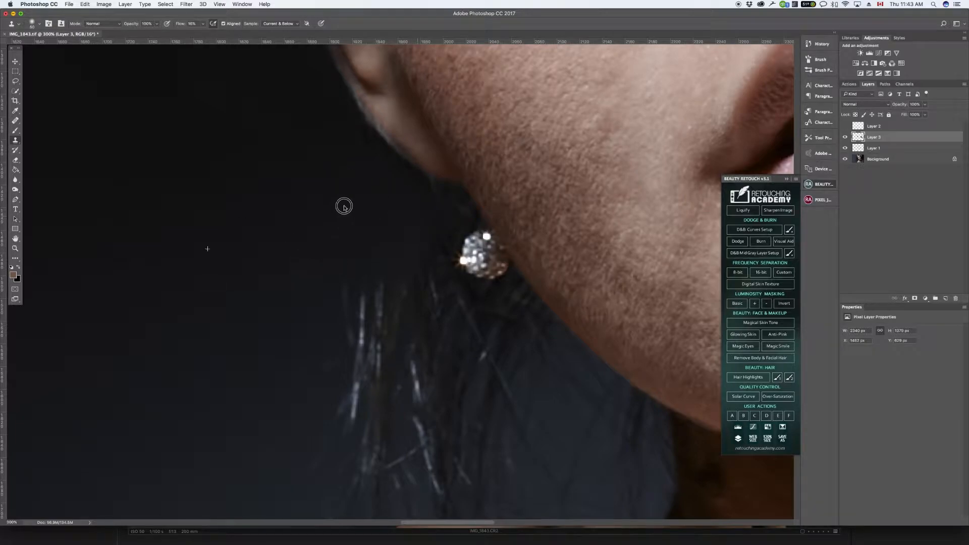
pyautogui.moveTo(401, 190); pyautogui.dragTo(424, 223)
pyautogui.press('[')
pyautogui.press('[')
pyautogui.press('[')
pyautogui.press('[')
pyautogui.press('[')
pyautogui.press('[')
pyautogui.moveTo(430, 191)
pyautogui.mouseDown()
pyautogui.moveTo(453, 196)
pyautogui.moveTo(462, 221)
pyautogui.moveTo(456, 201)
pyautogui.moveTo(422, 180)
pyautogui.moveTo(469, 214)
pyautogui.moveTo(465, 200)
pyautogui.moveTo(464, 217)
pyautogui.moveTo(409, 246)
pyautogui.moveTo(368, 287)
pyautogui.moveTo(349, 279)
pyautogui.moveTo(351, 293)
pyautogui.moveTo(345, 269)
pyautogui.moveTo(343, 301)
pyautogui.moveTo(349, 290)
pyautogui.moveTo(377, 303)
pyautogui.moveTo(382, 351)
pyautogui.moveTo(349, 360)
pyautogui.mouseUp()
# Clone out the outer bright hair strands hanging in the backdrop below the earring.
pyautogui.moveTo(372, 303); pyautogui.dragTo(338, 182)
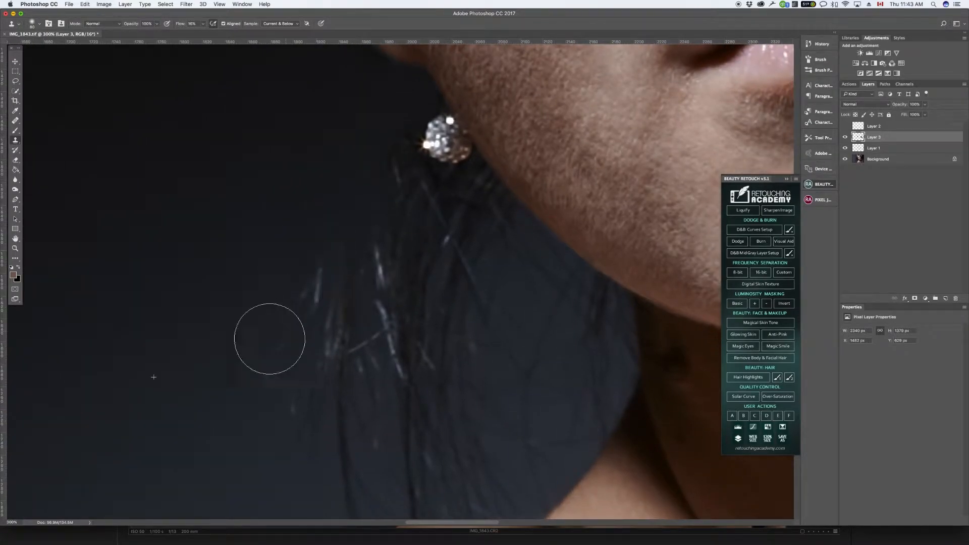
pyautogui.moveTo(314, 280)
pyautogui.mouseDown()
pyautogui.moveTo(329, 327)
pyautogui.moveTo(315, 382)
pyautogui.moveTo(331, 350)
pyautogui.mouseUp()
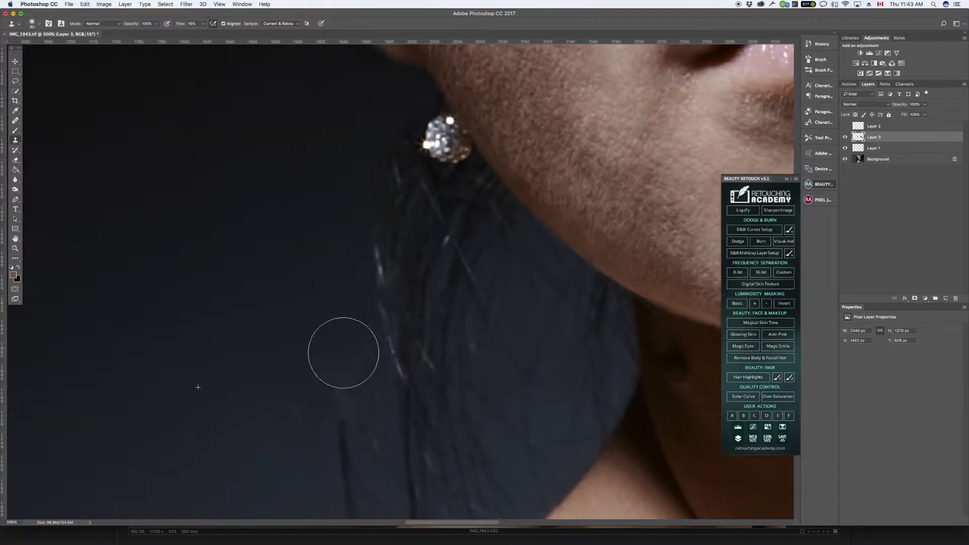
pyautogui.moveTo(438, 299); pyautogui.dragTo(444, 180)
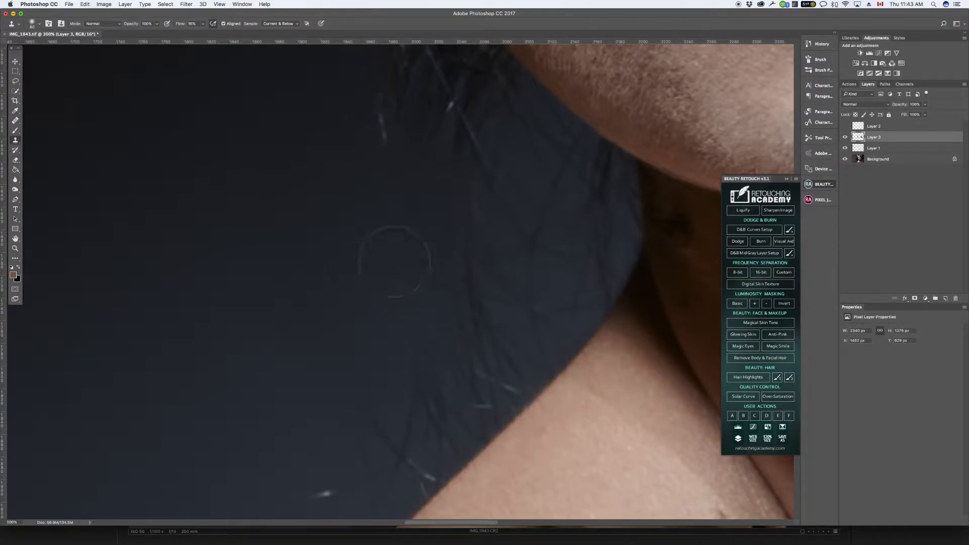
# Examine the remaining stray hairs in the backdrop between the jaw and the shoulder at several magnifications.
pyautogui.press('super+equal')
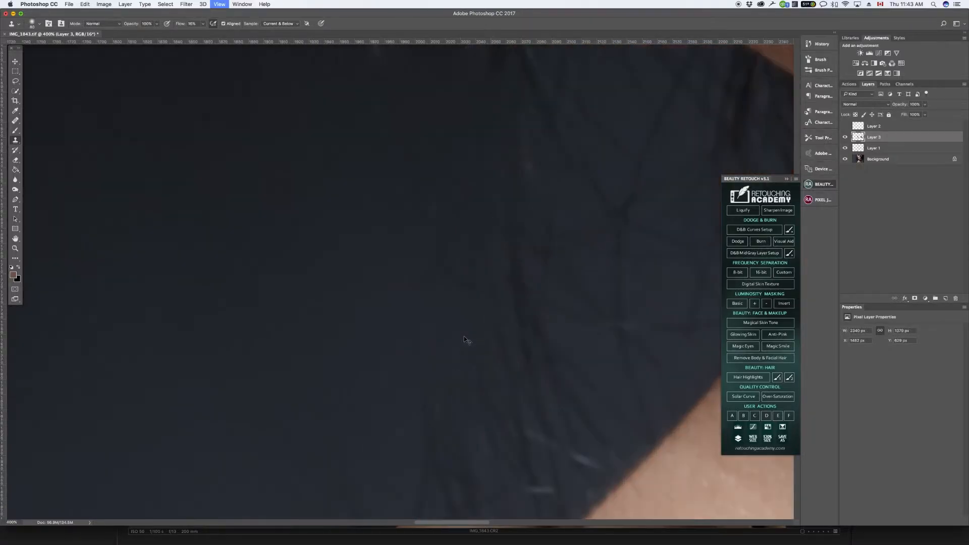
pyautogui.press('super+equal')
pyautogui.press('super+equal')
pyautogui.press('super+minus')
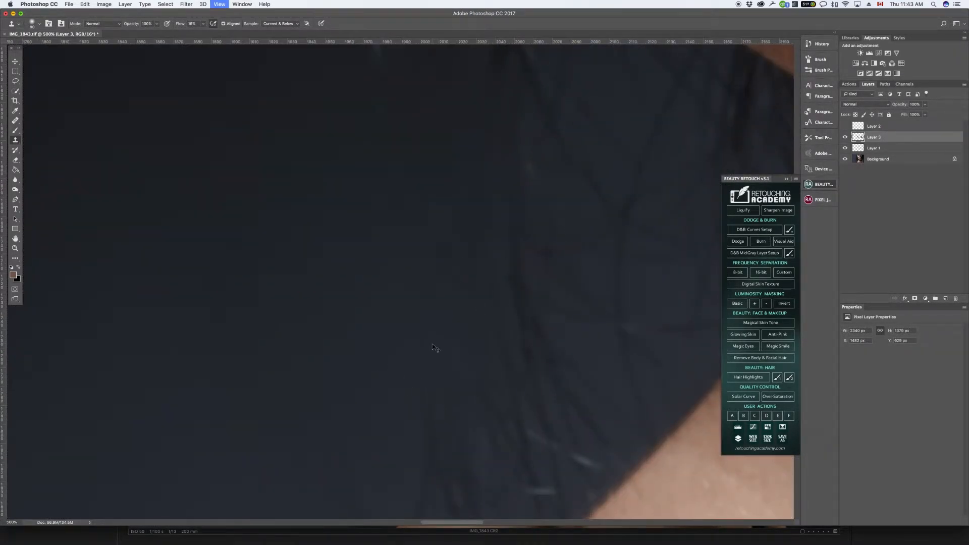
pyautogui.press('super+minus')
pyautogui.press('super+minus')
pyautogui.press('super+minus')
pyautogui.press('super+minus')
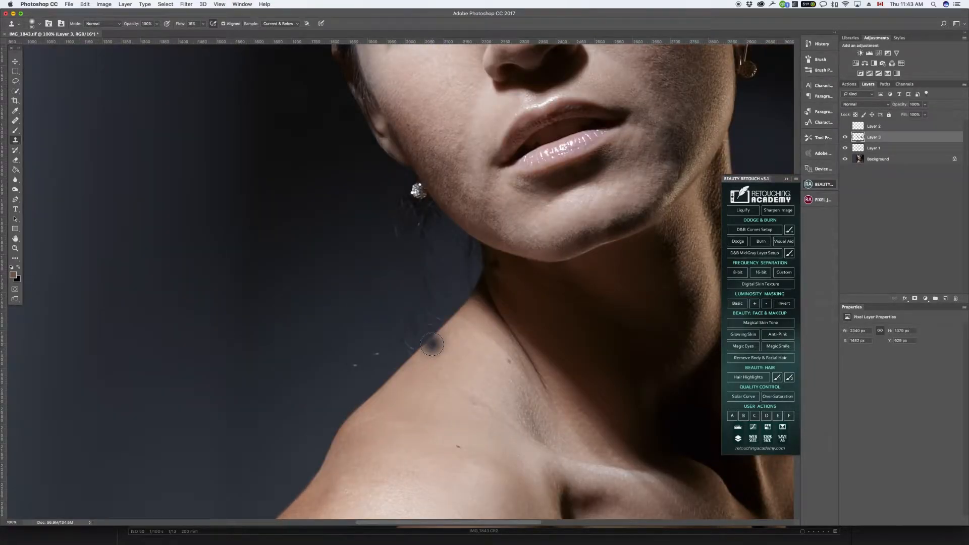
pyautogui.scroll(-4, 432, 345)
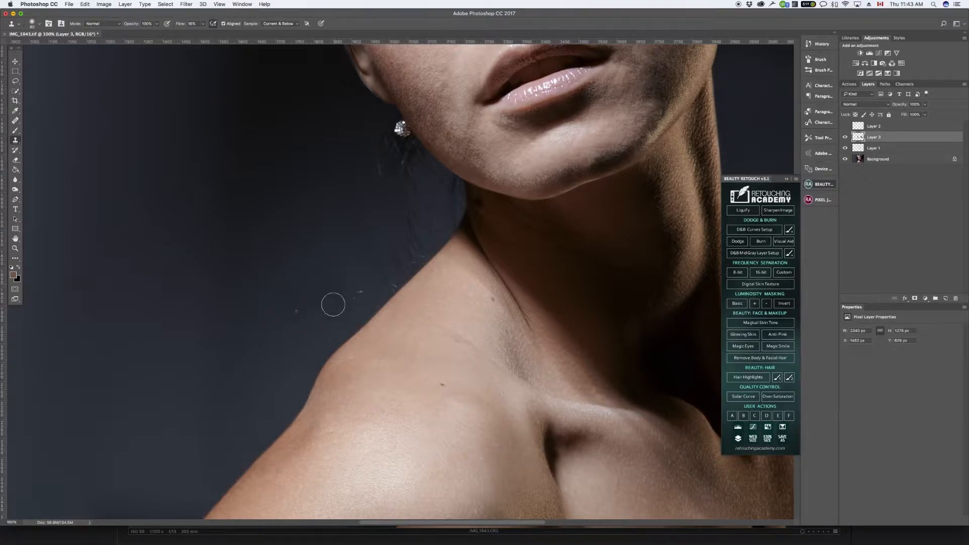
pyautogui.press('super+plus')
pyautogui.press('super+plus')
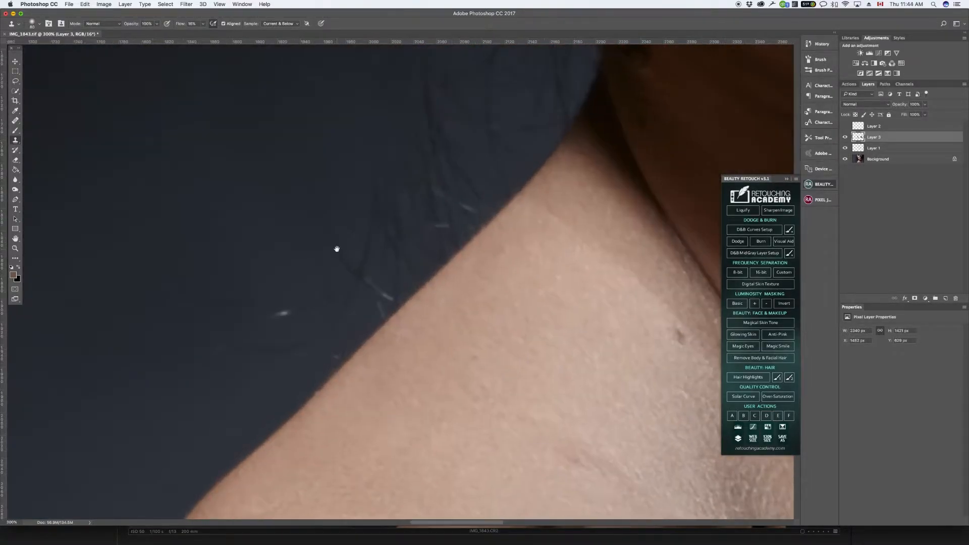
# Reselect Layer 3 and clone out the bright specks and faint hairs in the backdrop above the shoulder edge.
pyautogui.click(399, 255)
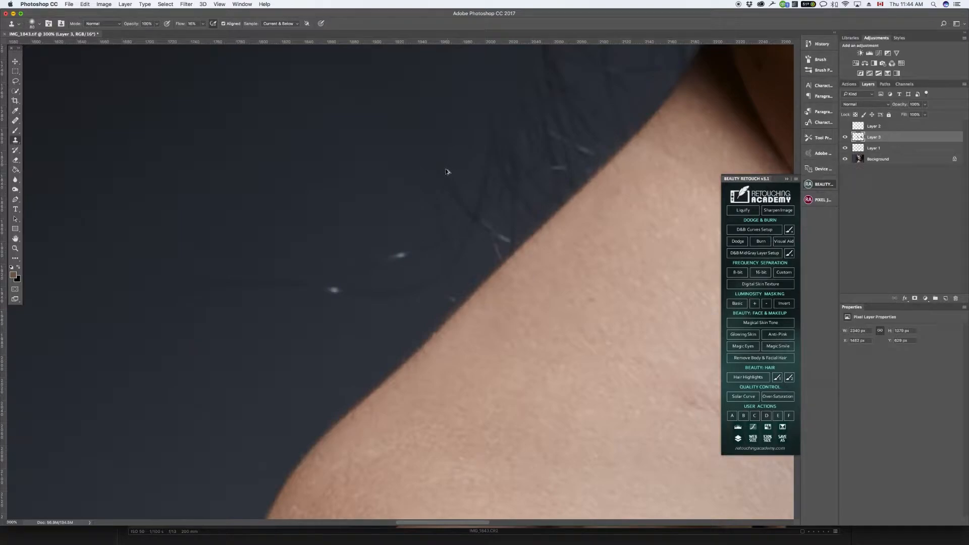
pyautogui.hscroll(-8, 446, 167)
pyautogui.scroll(-2, 446, 167)
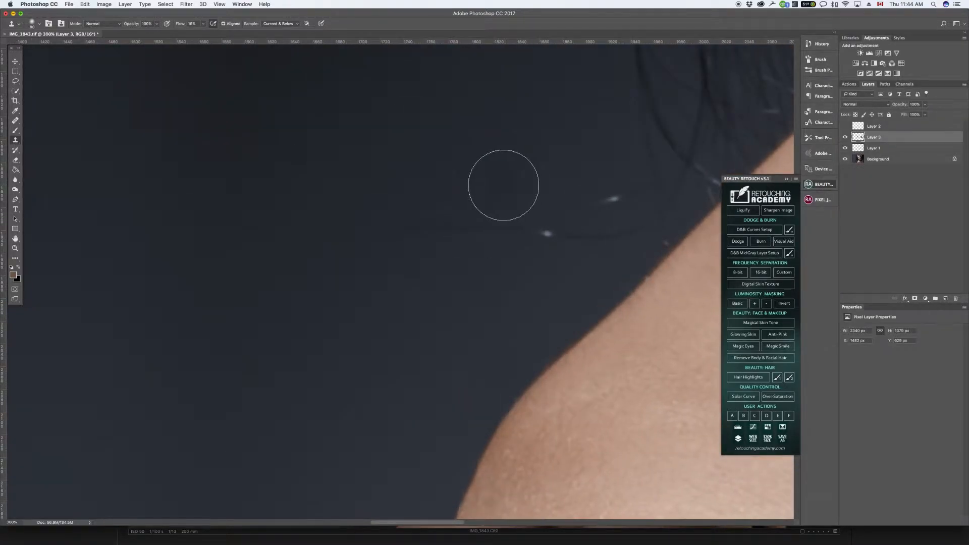
pyautogui.press('super+alt+a')
pyautogui.click(444, 214)
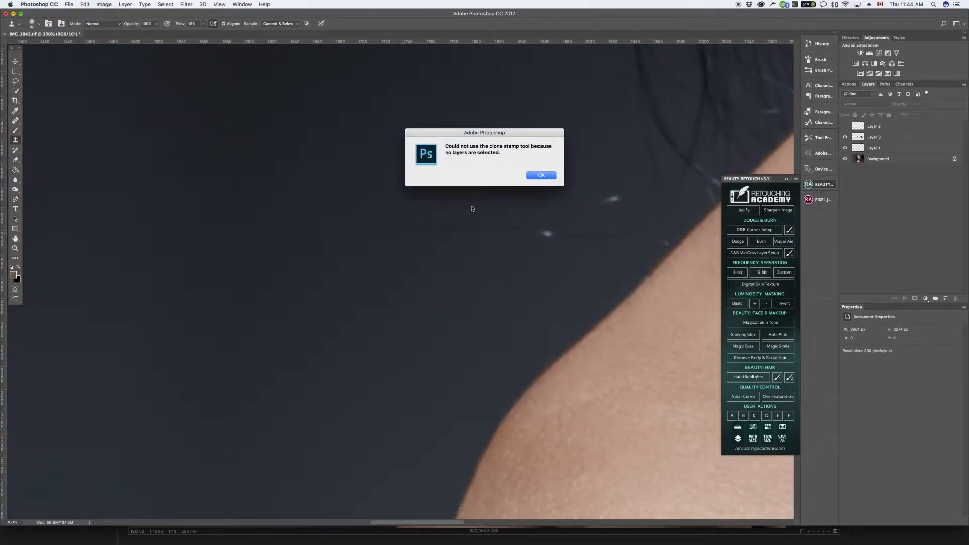
pyautogui.click(539, 179)
pyautogui.click(884, 138)
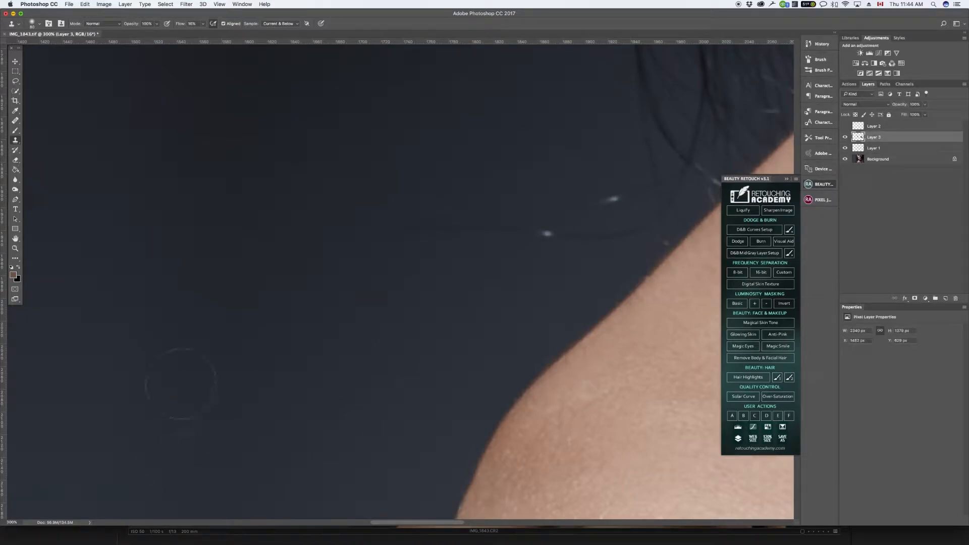
pyautogui.moveTo(475, 220)
pyautogui.mouseDown()
pyautogui.moveTo(403, 232)
pyautogui.moveTo(489, 205)
pyautogui.moveTo(515, 225)
pyautogui.moveTo(581, 187)
pyautogui.moveTo(554, 219)
pyautogui.moveTo(547, 206)
pyautogui.moveTo(376, 232)
pyautogui.mouseUp()
pyautogui.moveTo(637, 163); pyautogui.dragTo(305, 371)
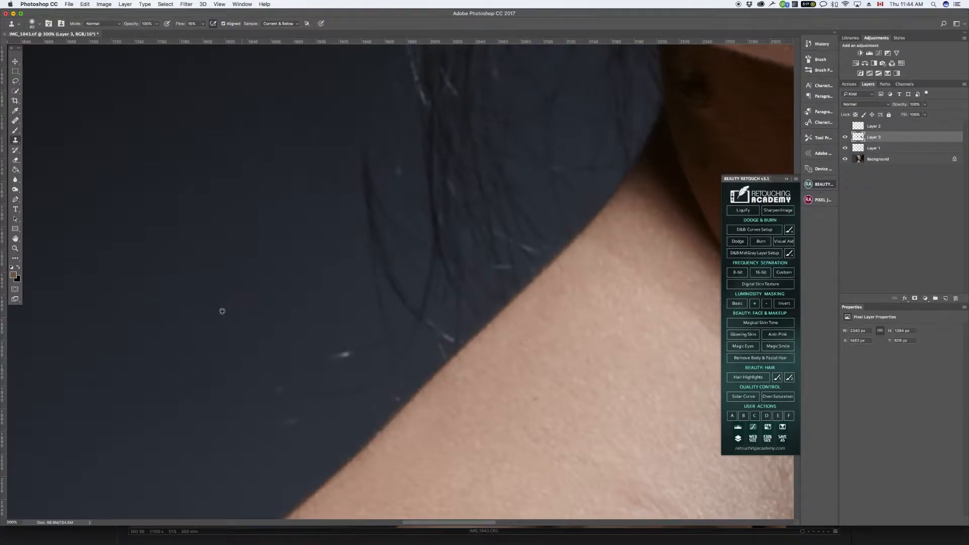
pyautogui.press('super+z')
pyautogui.moveTo(311, 317); pyautogui.dragTo(425, 179)
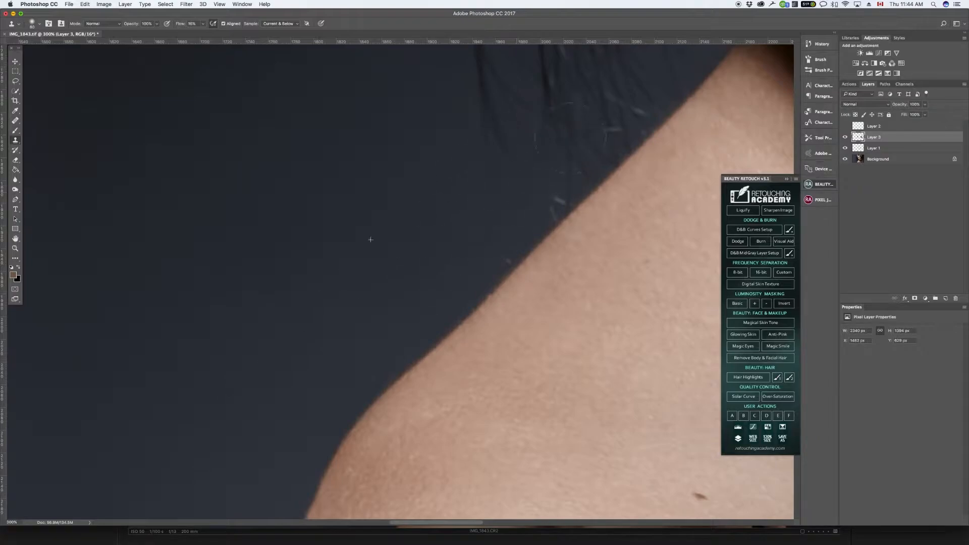
# Clone out the lower ends of the dark strands hanging above the shoulder.
pyautogui.moveTo(475, 192); pyautogui.dragTo(350, 309)
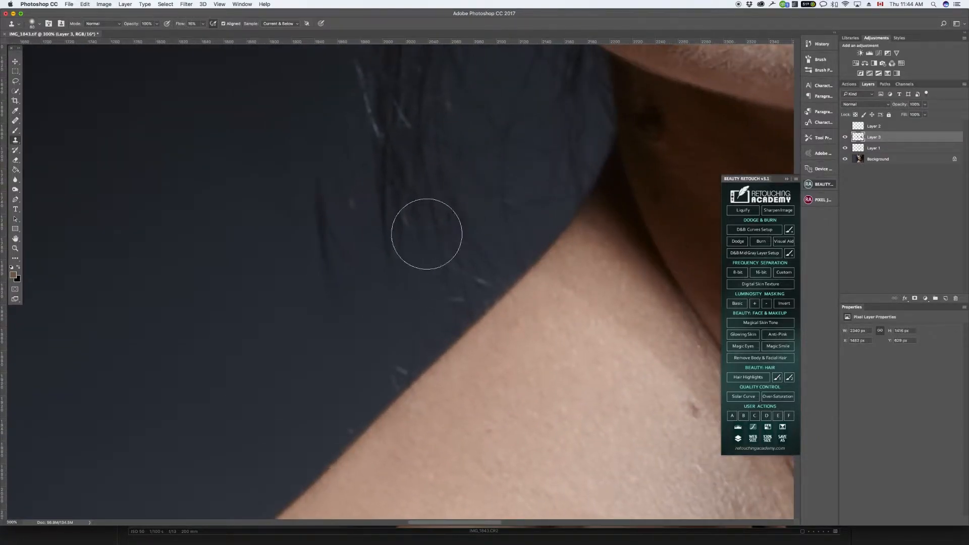
pyautogui.moveTo(310, 229)
pyautogui.mouseDown()
pyautogui.moveTo(297, 253)
pyautogui.moveTo(272, 202)
pyautogui.moveTo(338, 239)
pyautogui.moveTo(399, 153)
pyautogui.moveTo(431, 132)
pyautogui.mouseUp()
pyautogui.moveTo(353, 184); pyautogui.dragTo(309, 378)
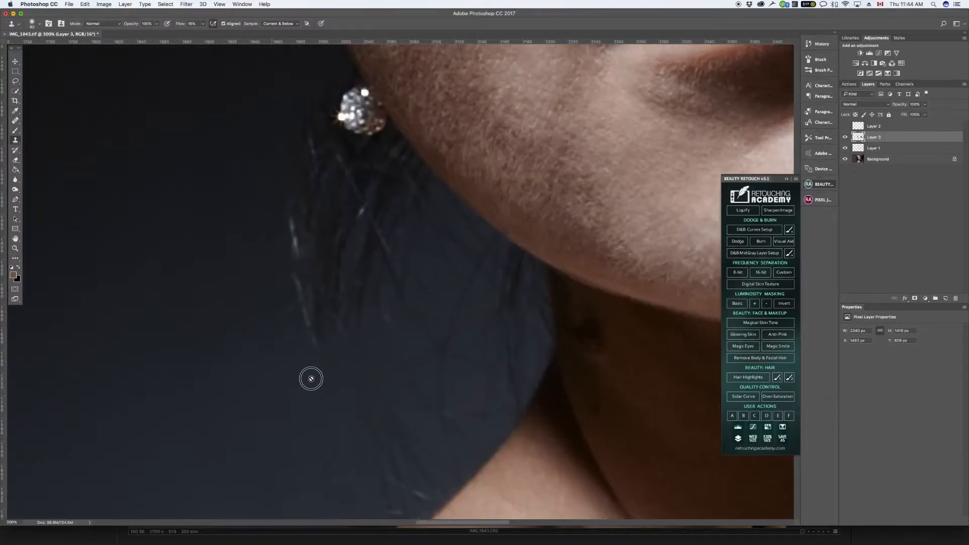
# Resample clean backdrop and clone out the strands directly below and around the earring, using a smaller brush near it.
pyautogui.keyDown('alt'); pyautogui.click(119, 339); pyautogui.keyUp('alt')
pyautogui.moveTo(293, 259)
pyautogui.mouseDown()
pyautogui.moveTo(311, 243)
pyautogui.moveTo(286, 147)
pyautogui.mouseUp()
pyautogui.keyDown('alt'); pyautogui.click(232, 176); pyautogui.keyUp('alt')
pyautogui.moveTo(350, 196)
pyautogui.mouseDown()
pyautogui.moveTo(298, 145)
pyautogui.moveTo(361, 218)
pyautogui.moveTo(381, 208)
pyautogui.moveTo(404, 316)
pyautogui.moveTo(389, 244)
pyautogui.moveTo(318, 364)
pyautogui.moveTo(437, 336)
pyautogui.moveTo(368, 305)
pyautogui.moveTo(305, 367)
pyautogui.mouseUp()
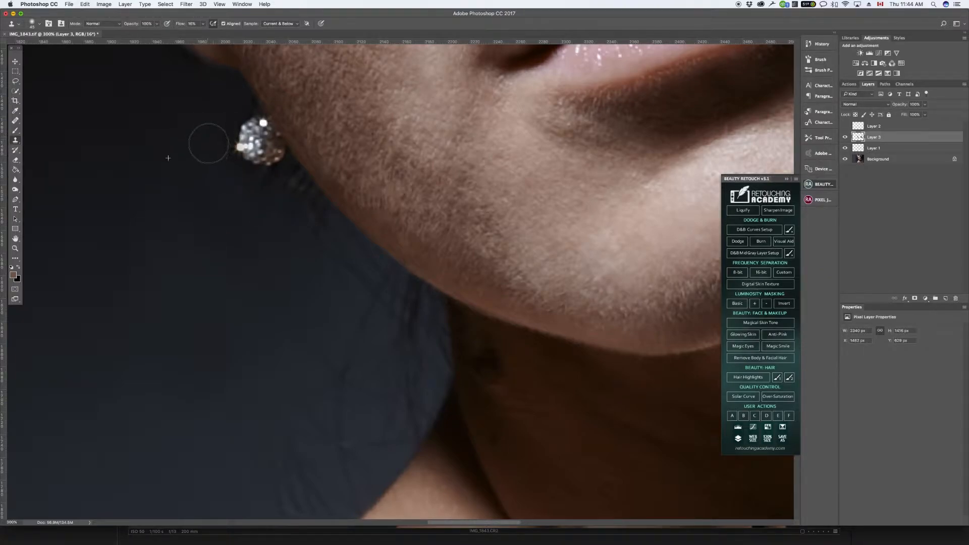
pyautogui.press('[')
pyautogui.moveTo(239, 99)
pyautogui.mouseDown()
pyautogui.moveTo(228, 142)
pyautogui.moveTo(232, 158)
pyautogui.moveTo(238, 167)
pyautogui.moveTo(234, 128)
pyautogui.moveTo(256, 108)
pyautogui.moveTo(245, 93)
pyautogui.moveTo(249, 105)
pyautogui.moveTo(222, 119)
pyautogui.moveTo(244, 167)
pyautogui.moveTo(270, 174)
pyautogui.moveTo(272, 196)
pyautogui.moveTo(274, 170)
pyautogui.moveTo(287, 164)
pyautogui.moveTo(302, 193)
pyautogui.moveTo(276, 182)
pyautogui.moveTo(269, 196)
pyautogui.moveTo(257, 190)
pyautogui.moveTo(313, 276)
pyautogui.mouseUp()
# Clone away the fine dark hairs in the backdrop under the jawline, reducing the brush near the skin edge.
pyautogui.moveTo(427, 360); pyautogui.dragTo(444, 194)
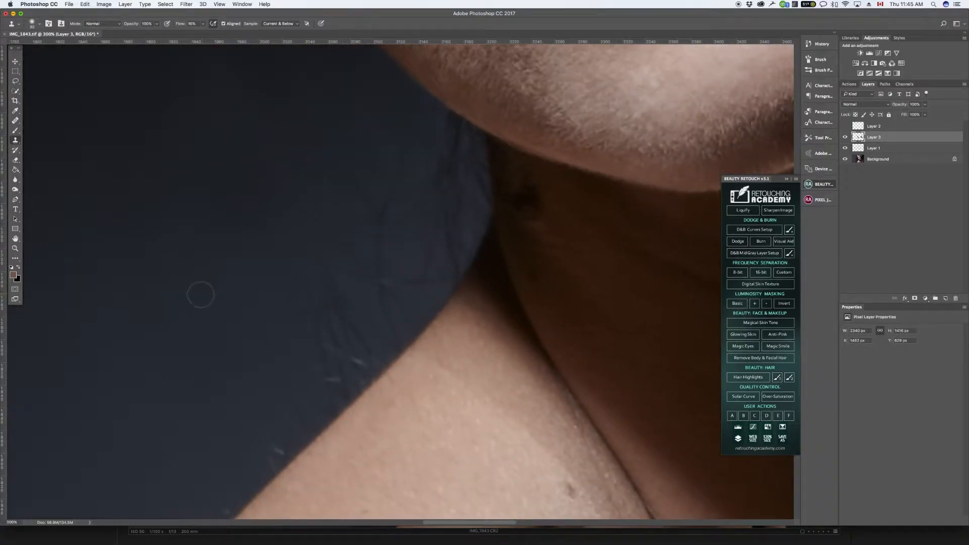
pyautogui.keyDown('alt'); pyautogui.click(164, 243); pyautogui.keyUp('alt')
pyautogui.moveTo(364, 217)
pyautogui.mouseDown()
pyautogui.moveTo(402, 147)
pyautogui.moveTo(389, 115)
pyautogui.mouseUp()
pyautogui.moveTo(444, 145); pyautogui.dragTo(329, 273)
pyautogui.press('[')
pyautogui.press('[')
pyautogui.press('[')
pyautogui.press('[')
pyautogui.press('[')
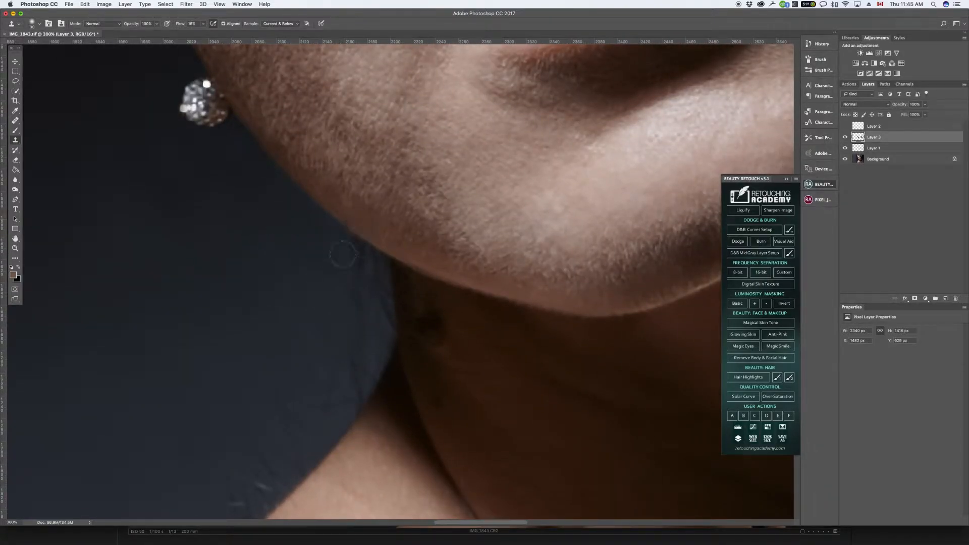
# Clone out the fine hairs along the backdrop edge beside the neck with a smaller brush.
pyautogui.scroll(-3, 389, 287)
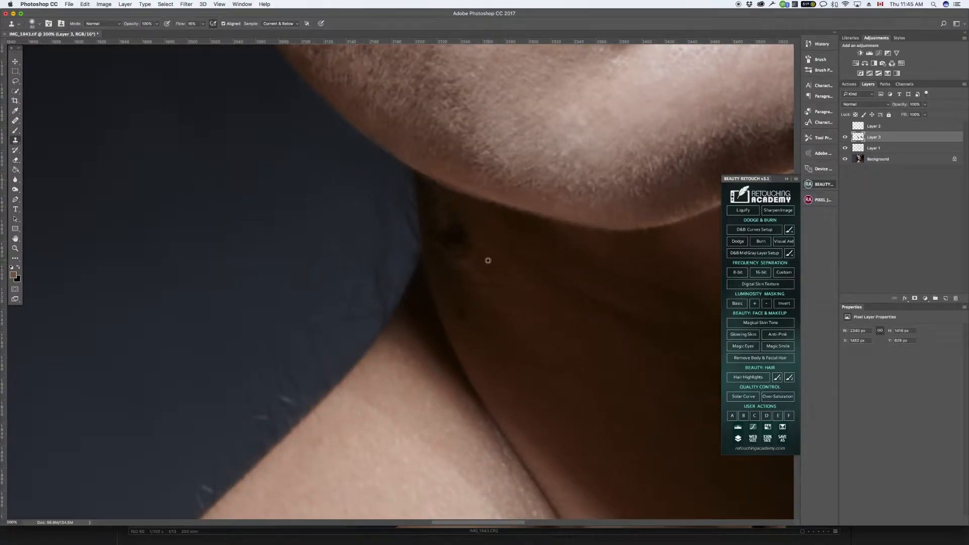
pyautogui.scroll(-5, 599, 232)
pyautogui.hscroll(4, 599, 232)
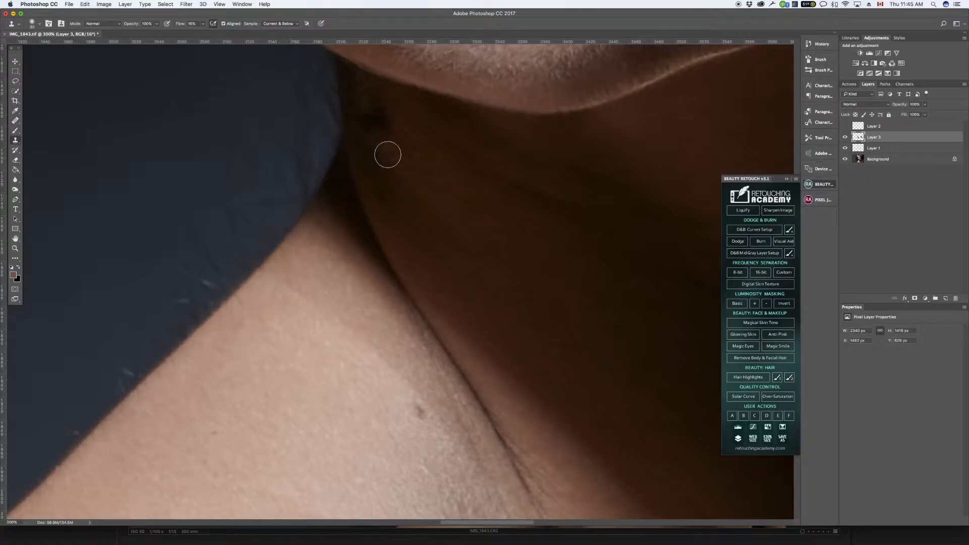
pyautogui.scroll(6, 216, 281)
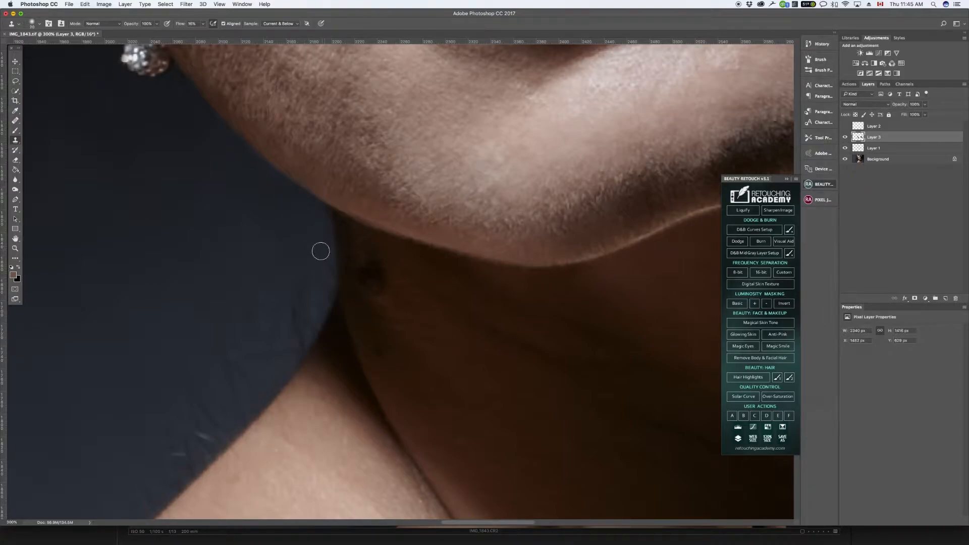
pyautogui.press(']')
pyautogui.press('[')
pyautogui.press('[')
pyautogui.press('[')
pyautogui.moveTo(323, 210); pyautogui.dragTo(328, 278)
# Enlarge the brush and clone out the short hairs in the backdrop along the upper shoulder edge.
pyautogui.moveTo(169, 292); pyautogui.dragTo(212, 278)
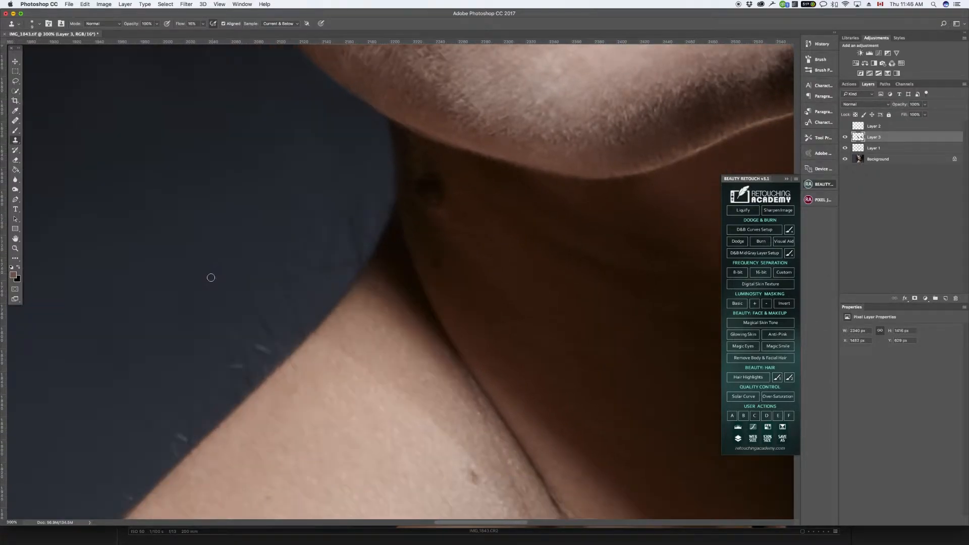
pyautogui.press(']')
pyautogui.press(']')
pyautogui.press(']')
pyautogui.press(']')
pyautogui.moveTo(293, 209)
pyautogui.mouseDown()
pyautogui.moveTo(261, 252)
pyautogui.moveTo(261, 193)
pyautogui.moveTo(258, 268)
pyautogui.moveTo(226, 319)
pyautogui.moveTo(178, 308)
pyautogui.moveTo(108, 330)
pyautogui.moveTo(106, 277)
pyautogui.moveTo(191, 251)
pyautogui.moveTo(206, 323)
pyautogui.moveTo(195, 394)
pyautogui.moveTo(216, 394)
pyautogui.moveTo(274, 319)
pyautogui.moveTo(183, 393)
pyautogui.moveTo(196, 415)
pyautogui.moveTo(188, 433)
pyautogui.mouseUp()
pyautogui.moveTo(246, 228)
pyautogui.mouseDown()
pyautogui.moveTo(271, 279)
pyautogui.moveTo(276, 251)
pyautogui.moveTo(310, 218)
pyautogui.moveTo(344, 214)
pyautogui.moveTo(312, 255)
pyautogui.moveTo(287, 319)
pyautogui.moveTo(349, 206)
pyautogui.moveTo(274, 305)
pyautogui.moveTo(314, 165)
pyautogui.moveTo(328, 160)
pyautogui.moveTo(364, 188)
pyautogui.moveTo(369, 207)
pyautogui.moveTo(366, 185)
pyautogui.moveTo(346, 249)
pyautogui.moveTo(371, 223)
pyautogui.moveTo(341, 223)
pyautogui.moveTo(363, 214)
pyautogui.moveTo(338, 273)
pyautogui.moveTo(364, 245)
pyautogui.moveTo(311, 285)
pyautogui.moveTo(244, 378)
pyautogui.moveTo(287, 330)
pyautogui.moveTo(264, 314)
pyautogui.mouseUp()
# Clone away the last wisps beside the shoulder and neck contour with a larger brush.
pyautogui.scroll(-5, 242, 348)
pyautogui.hscroll(-5, 242, 348)
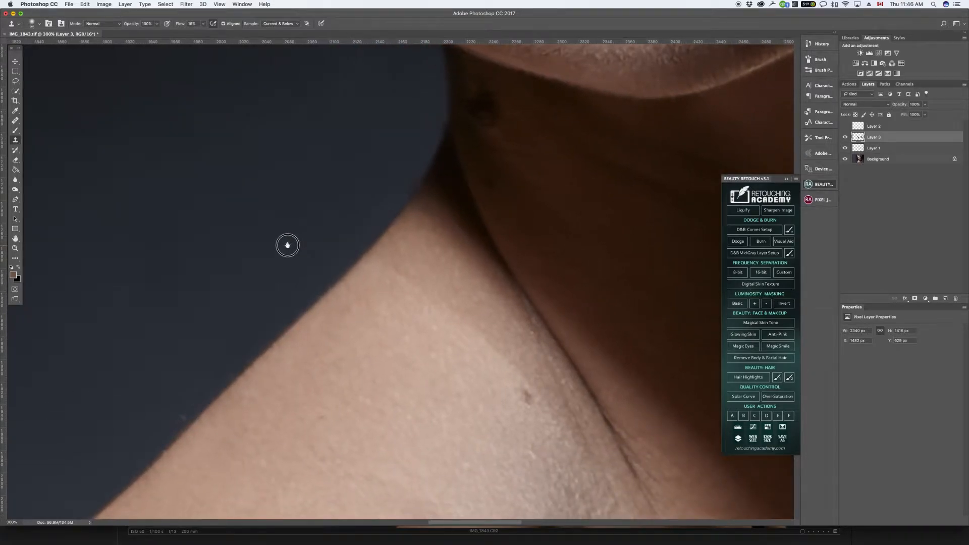
pyautogui.press(']')
pyautogui.press(']')
pyautogui.press(']')
pyautogui.moveTo(281, 326)
pyautogui.mouseDown()
pyautogui.moveTo(317, 300)
pyautogui.moveTo(282, 316)
pyautogui.moveTo(165, 444)
pyautogui.moveTo(354, 235)
pyautogui.moveTo(297, 318)
pyautogui.moveTo(383, 226)
pyautogui.moveTo(297, 319)
pyautogui.moveTo(423, 184)
pyautogui.moveTo(462, 123)
pyautogui.moveTo(468, 93)
pyautogui.mouseUp()
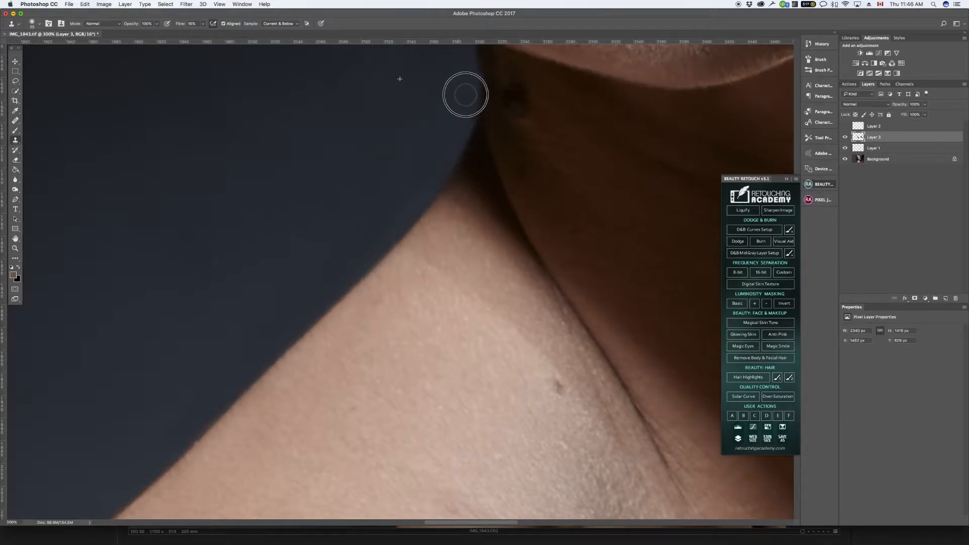
# Zoom out to the whole portrait and clone over the uneven backdrop between the earring and the shoulder.
pyautogui.press('super+minus')
pyautogui.press('super+minus')
pyautogui.press('super+minus')
pyautogui.press('super+minus')
pyautogui.press('super+minus')
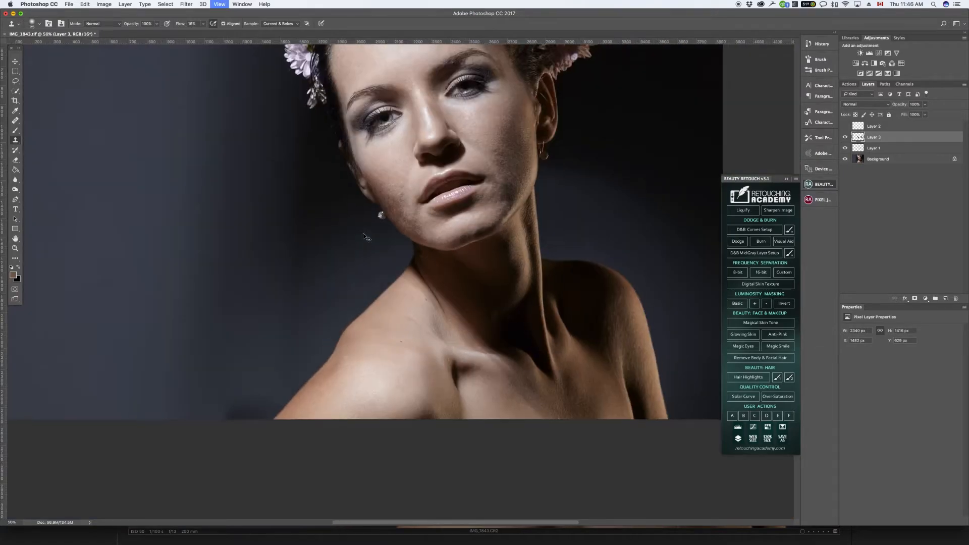
pyautogui.press('super+plus')
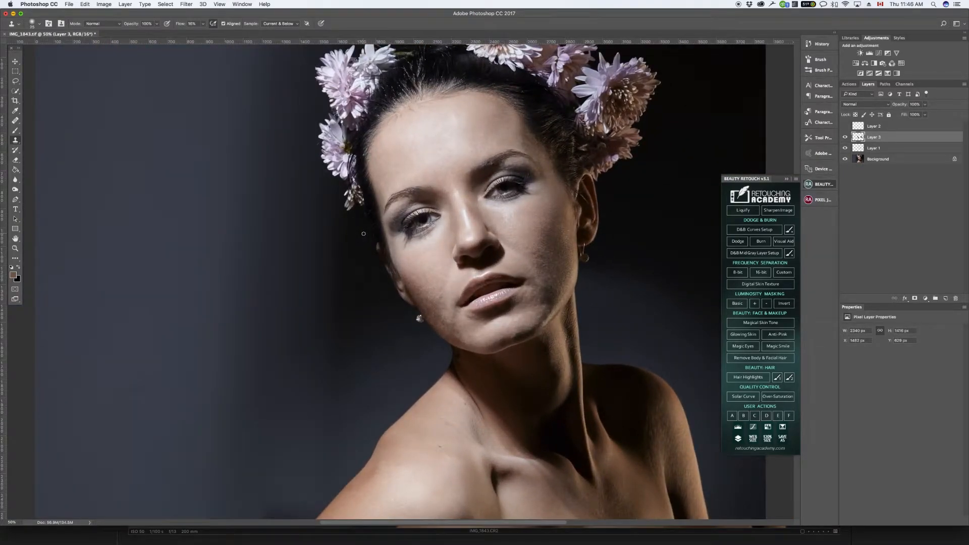
pyautogui.moveTo(500, 319); pyautogui.dragTo(432, 249)
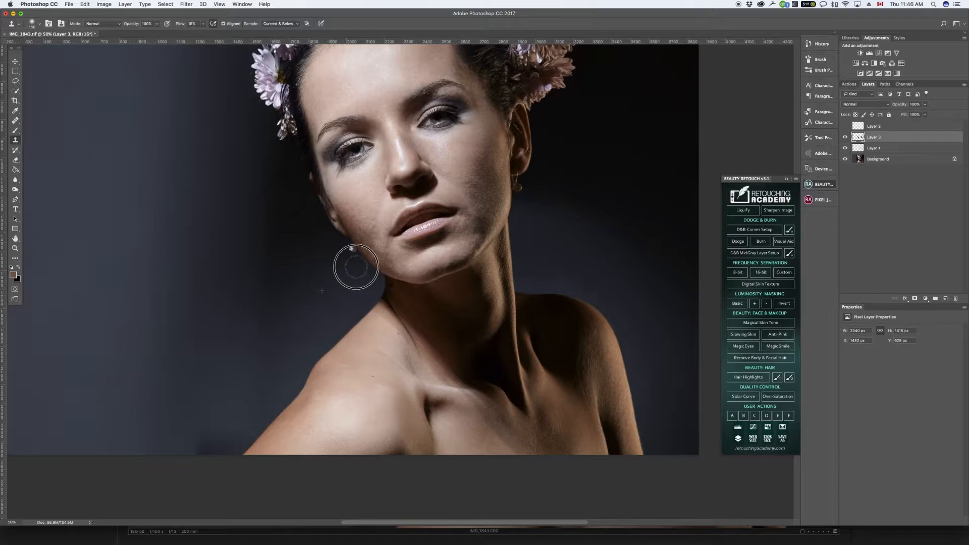
pyautogui.moveTo(284, 318); pyautogui.dragTo(255, 351)
pyautogui.moveTo(389, 295); pyautogui.dragTo(379, 287)
# Enlarge the brush, resample the backdrop, and clone broad strokes to even out the backdrop beside the shoulder.
pyautogui.press(']')
pyautogui.press(']')
pyautogui.press(']')
pyautogui.press(']')
pyautogui.press(']')
pyautogui.keyDown('alt'); pyautogui.click(308, 305); pyautogui.keyUp('alt')
pyautogui.moveTo(323, 339)
pyautogui.mouseDown()
pyautogui.moveTo(338, 325)
pyautogui.moveTo(242, 383)
pyautogui.moveTo(322, 275)
pyautogui.moveTo(339, 294)
pyautogui.moveTo(186, 407)
pyautogui.mouseUp()
pyautogui.moveTo(332, 281); pyautogui.dragTo(163, 429)
pyautogui.moveTo(321, 279); pyautogui.dragTo(175, 410)
# Clone over the dark patch where the shoulder meets the image's lower edge, resampling nearby backdrop.
pyautogui.keyDown('alt'); pyautogui.click(254, 366); pyautogui.keyUp('alt')
pyautogui.moveTo(208, 452)
pyautogui.mouseDown()
pyautogui.moveTo(251, 382)
pyautogui.moveTo(333, 294)
pyautogui.mouseUp()
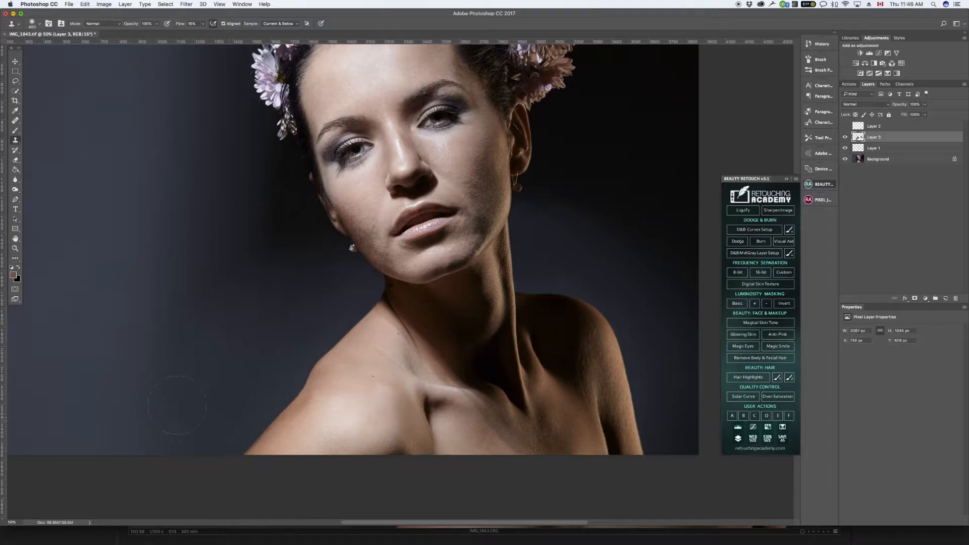
pyautogui.keyDown('alt'); pyautogui.click(252, 383); pyautogui.keyUp('alt')
pyautogui.moveTo(187, 457)
pyautogui.mouseDown()
pyautogui.moveTo(218, 409)
pyautogui.moveTo(207, 444)
pyautogui.moveTo(243, 403)
pyautogui.moveTo(224, 440)
pyautogui.moveTo(260, 369)
pyautogui.mouseUp()
pyautogui.scroll(5, 461, 205)
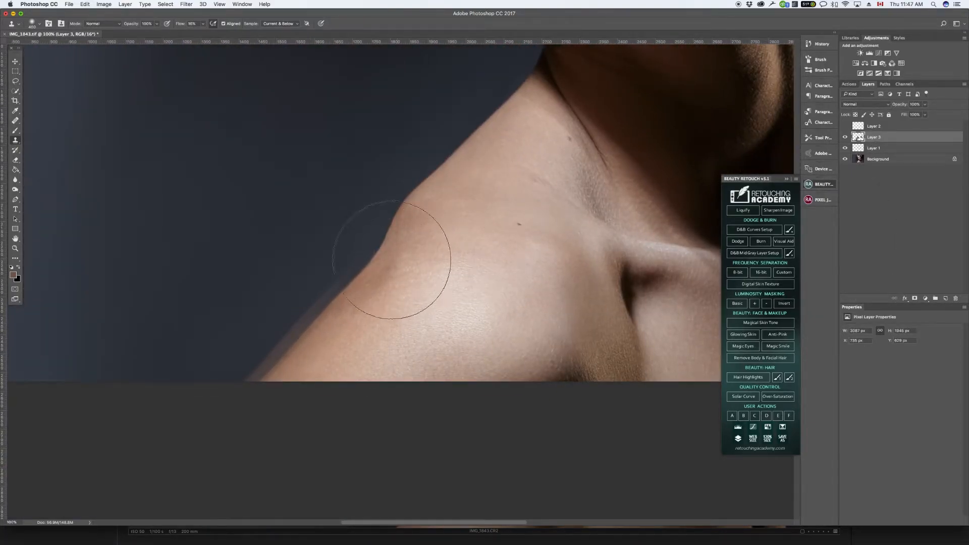
# Undo the latest clone strokes along the shoulder contour, stepping back past the ones that smeared its edge.
pyautogui.moveTo(368, 270)
pyautogui.mouseDown()
pyautogui.moveTo(422, 190)
pyautogui.moveTo(389, 223)
pyautogui.moveTo(368, 303)
pyautogui.moveTo(299, 352)
pyautogui.mouseUp()
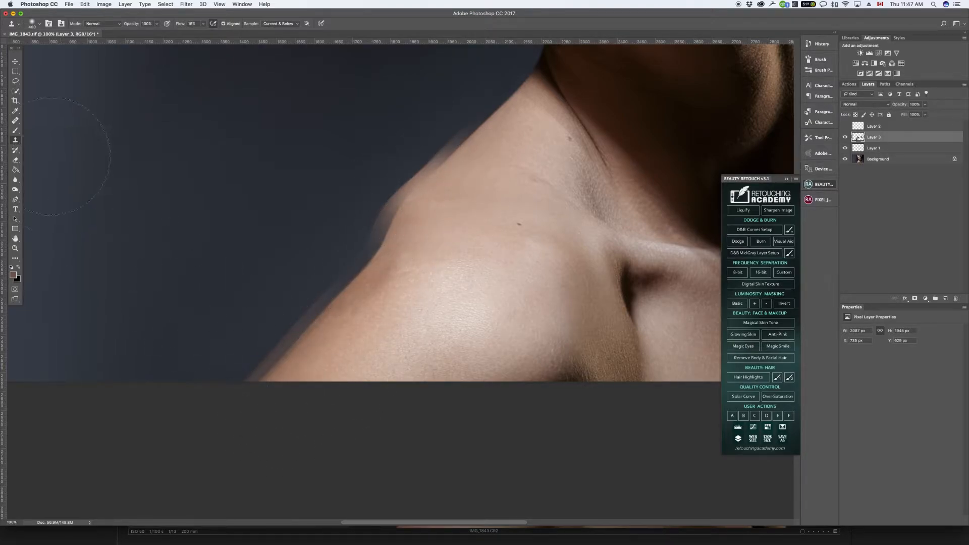
pyautogui.press('super+z')
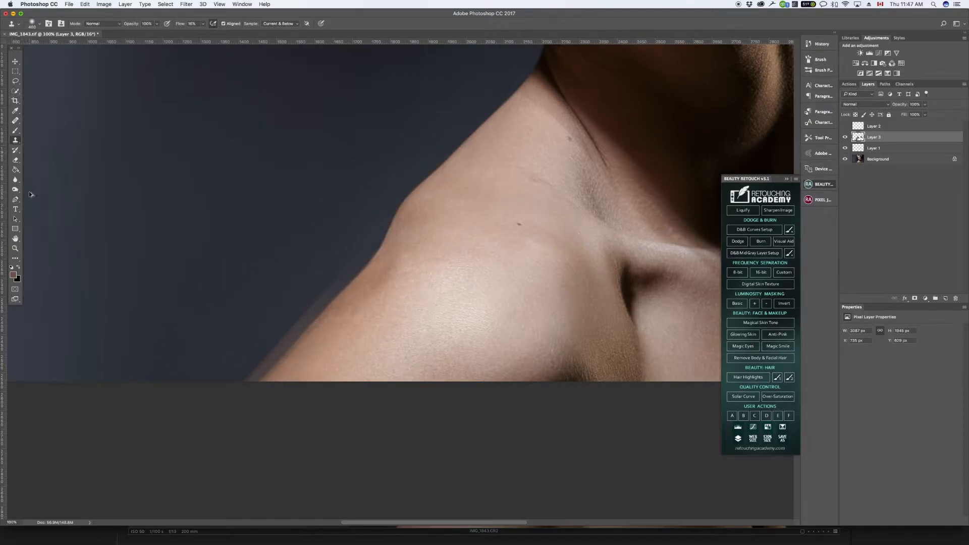
pyautogui.press('super+alt+z')
pyautogui.press('super+alt+z')
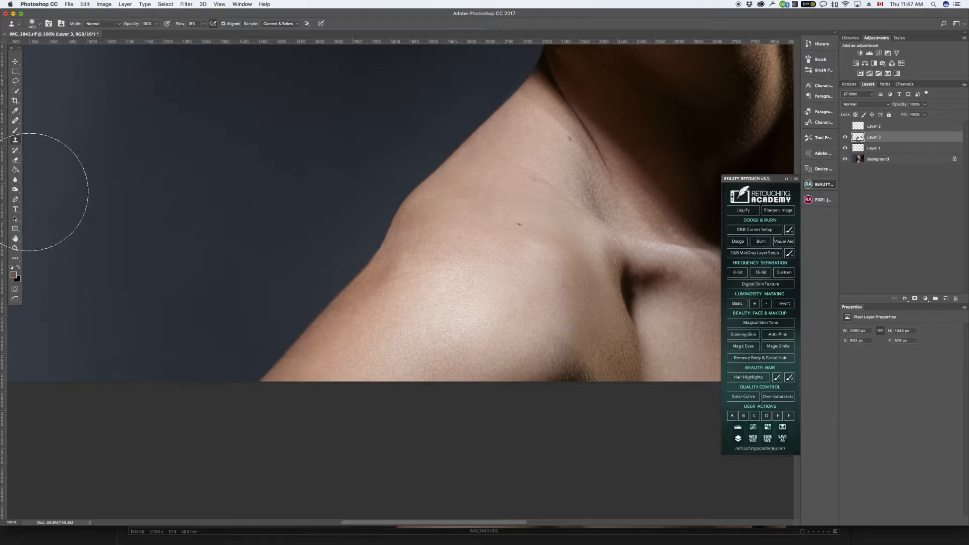
# Enlarge the clone brush, resample the backdrop, and smooth the backdrop beside the shoulder with broad strokes, undoing the ones that miss.
pyautogui.press('super+minus')
pyautogui.press('super+minus')
pyautogui.press('super+minus')
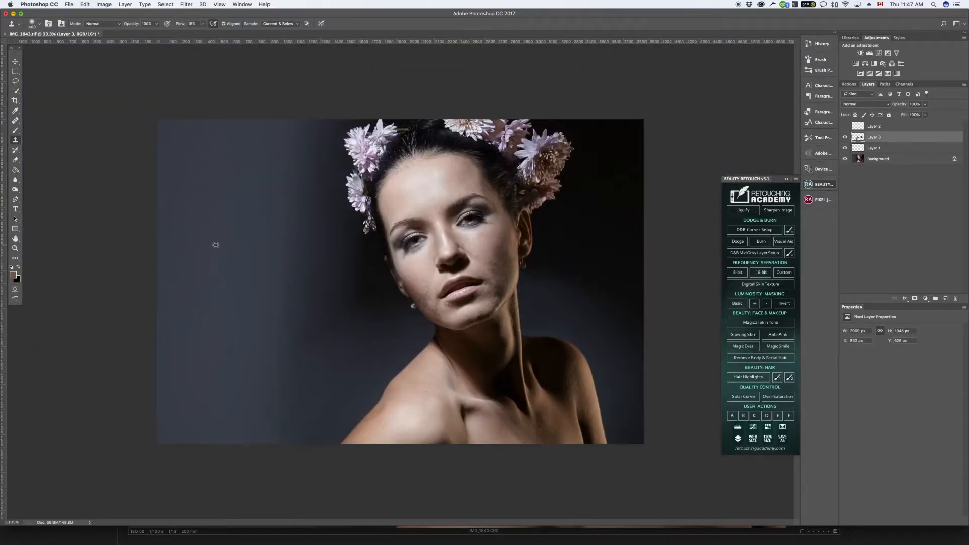
pyautogui.moveTo(347, 366); pyautogui.dragTo(288, 441)
pyautogui.press(']')
pyautogui.press(']')
pyautogui.press(']')
pyautogui.keyDown('alt'); pyautogui.click(325, 373); pyautogui.keyUp('alt')
pyautogui.moveTo(381, 334)
pyautogui.mouseDown()
pyautogui.moveTo(342, 330)
pyautogui.moveTo(301, 347)
pyautogui.moveTo(276, 375)
pyautogui.mouseUp()
pyautogui.press('super+z')
pyautogui.moveTo(340, 368)
pyautogui.mouseDown()
pyautogui.moveTo(275, 456)
pyautogui.moveTo(347, 367)
pyautogui.moveTo(303, 416)
pyautogui.mouseUp()
pyautogui.moveTo(440, 321); pyautogui.dragTo(383, 375)
pyautogui.press('super+z')
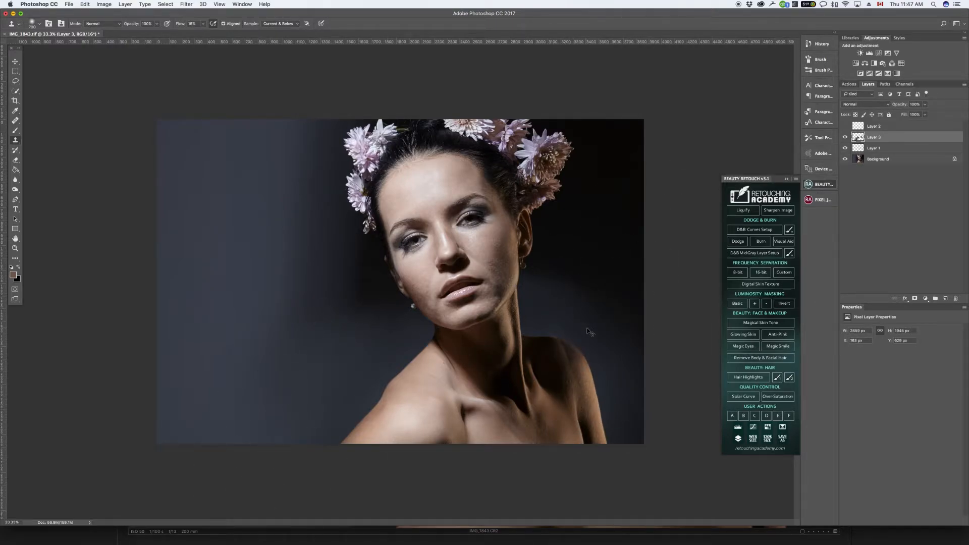
# Heal the dark blemish in the shadowed neck just below the jawline, sampling clean skin beside it.
pyautogui.press('super+plus')
pyautogui.moveTo(502, 341); pyautogui.dragTo(454, 237)
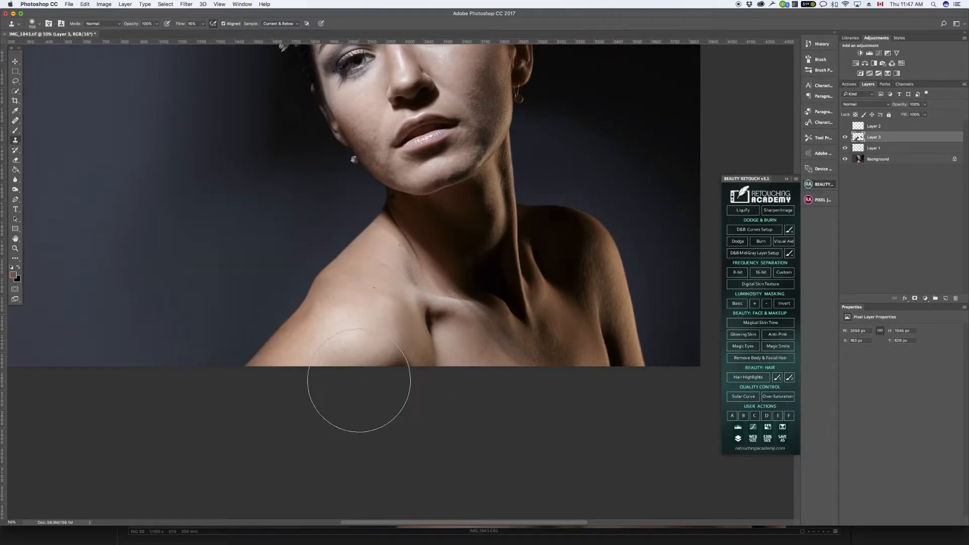
pyautogui.press('e')
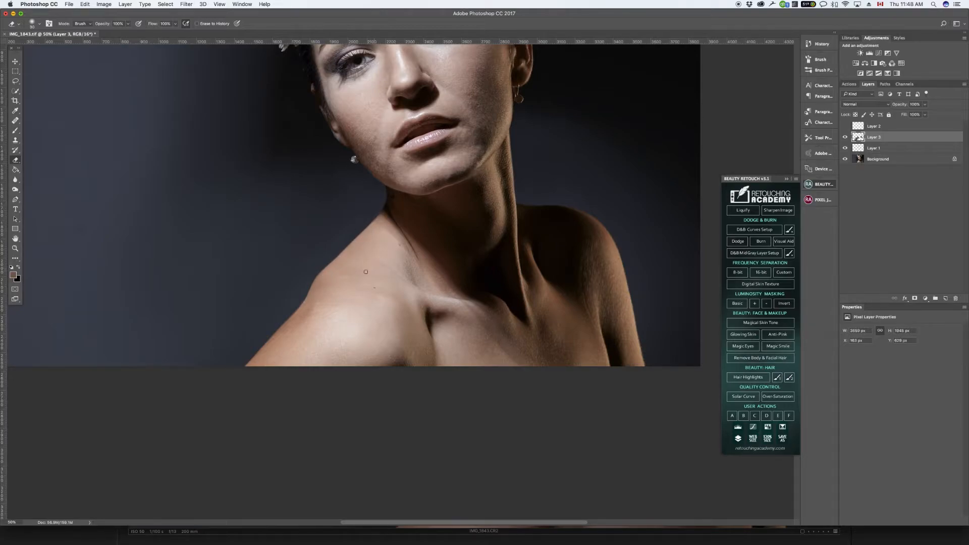
pyautogui.press('super+equal')
pyautogui.press('super+equal')
pyautogui.press('super+equal')
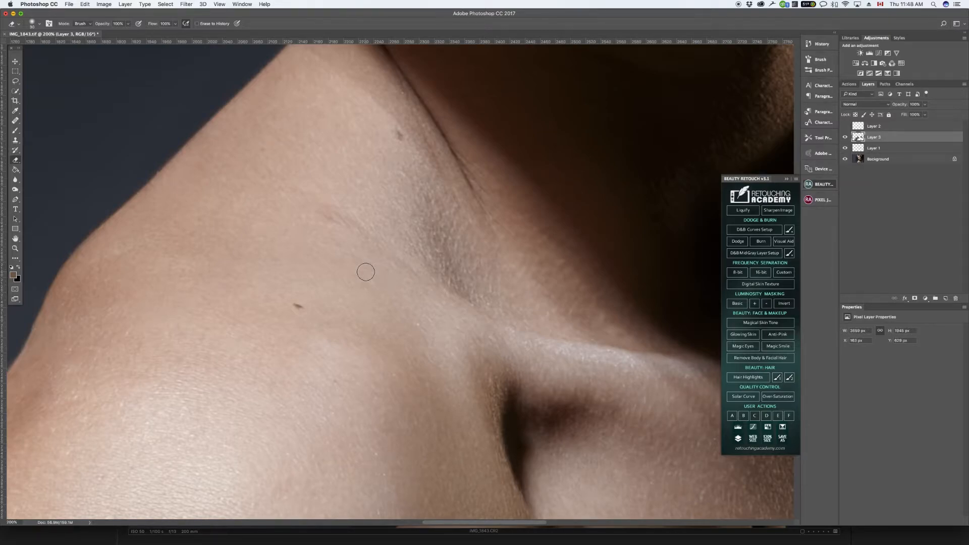
pyautogui.moveTo(389, 275); pyautogui.dragTo(307, 494)
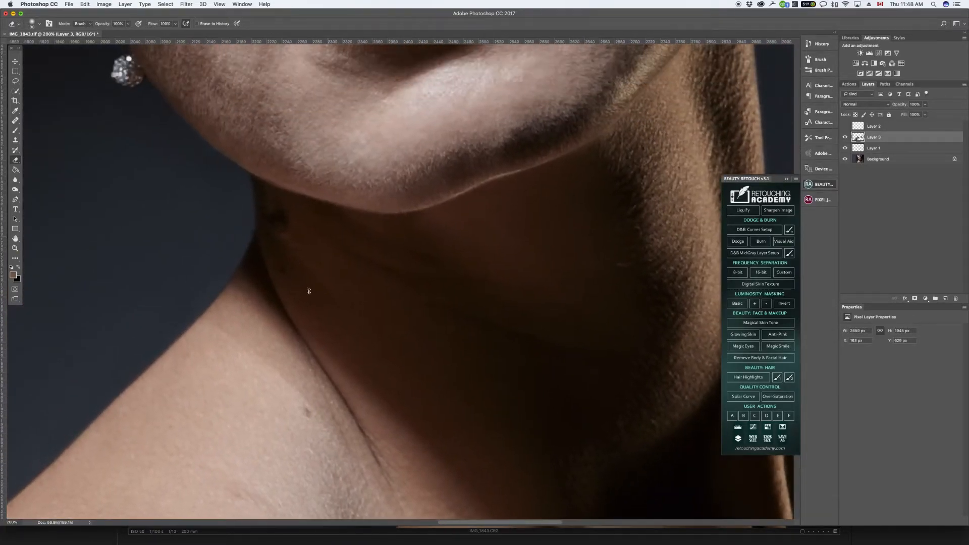
pyautogui.click(15, 120)
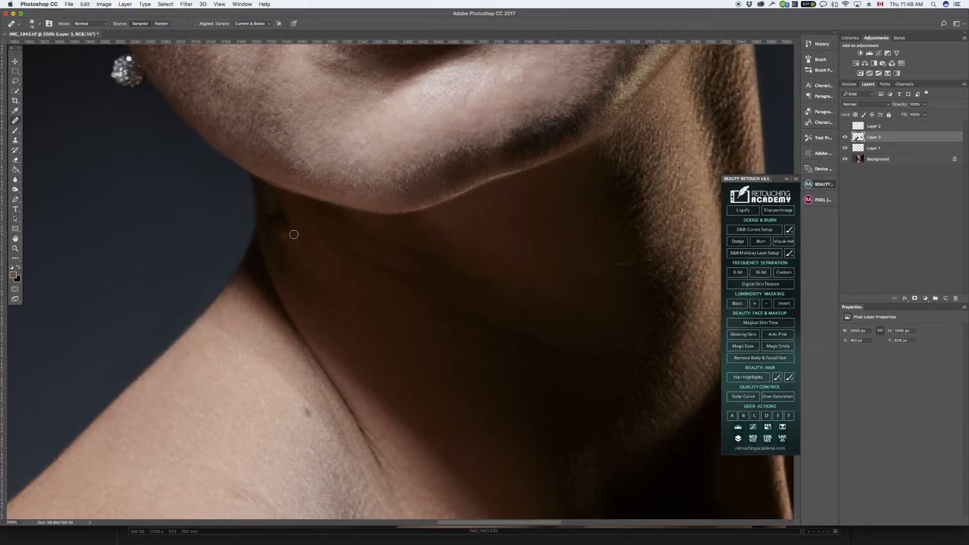
pyautogui.keyDown('alt'); pyautogui.click(305, 229); pyautogui.keyUp('alt')
pyautogui.moveTo(283, 211); pyautogui.dragTo(278, 226)
# Resample the shadowed skin and heal the remaining dark marks along the neck's edge below the jaw.
pyautogui.keyDown('alt'); pyautogui.click(272, 246); pyautogui.keyUp('alt')
pyautogui.moveTo(269, 220); pyautogui.dragTo(292, 284)
pyautogui.press('super+z')
pyautogui.keyDown('alt'); pyautogui.click(274, 248); pyautogui.keyUp('alt')
pyautogui.moveTo(265, 212); pyautogui.dragTo(284, 252)
# Heal the moles on the lit shoulder near the base of the neck and resample clean skin nearby.
pyautogui.press('super+0')
pyautogui.moveTo(533, 337)
pyautogui.mouseDown()
pyautogui.moveTo(422, 290)
pyautogui.moveTo(355, 294)
pyautogui.moveTo(352, 304)
pyautogui.mouseUp()
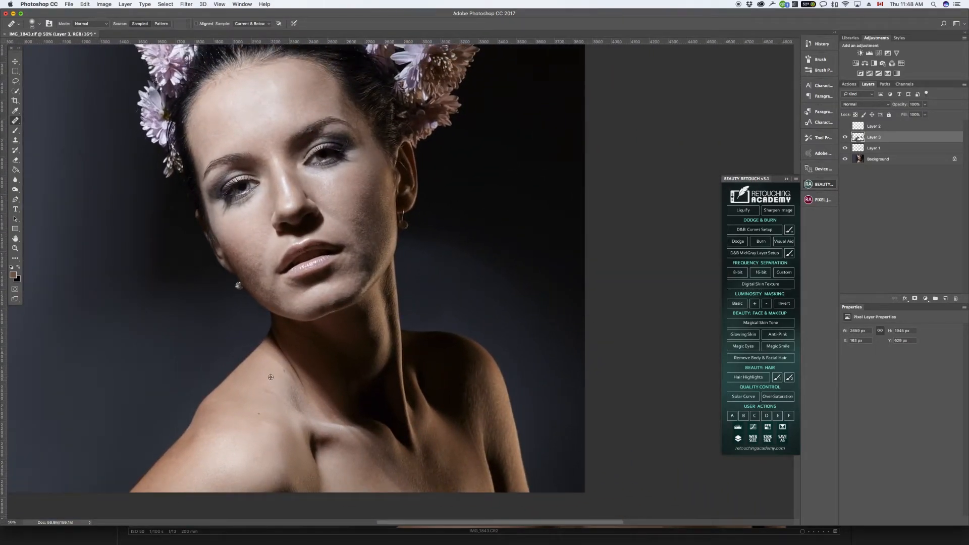
pyautogui.click(292, 400)
pyautogui.click(259, 413)
pyautogui.keyDown('alt'); pyautogui.click(280, 389); pyautogui.keyUp('alt')
# Heal the small spots between the lit shoulder and the collarbone, sampling adjacent skin.
pyautogui.press('super+equal')
pyautogui.moveTo(365, 385); pyautogui.dragTo(346, 300)
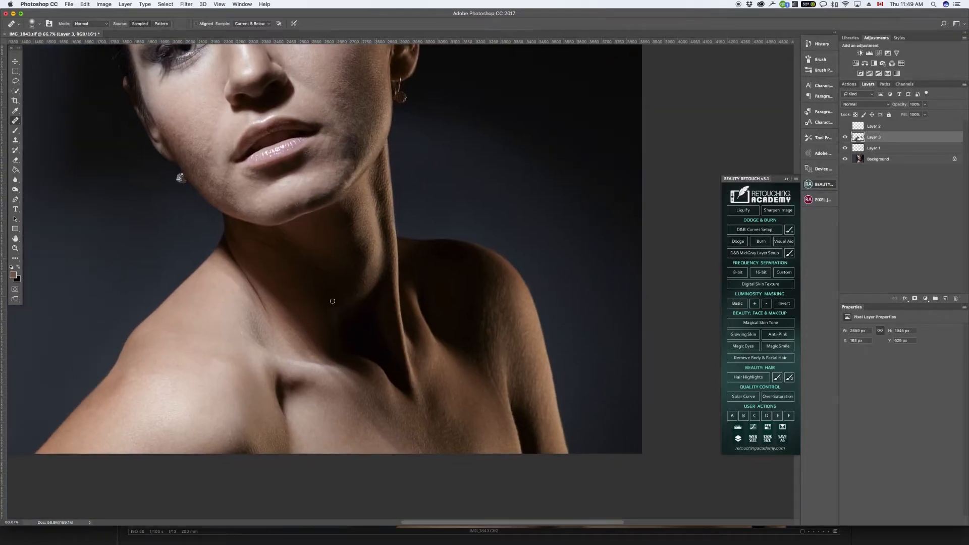
pyautogui.keyDown('alt'); pyautogui.click(237, 323); pyautogui.keyUp('alt')
pyautogui.click(241, 334)
pyautogui.keyDown('alt'); pyautogui.click(243, 337); pyautogui.keyUp('alt')
pyautogui.moveTo(273, 372)
pyautogui.mouseDown()
pyautogui.moveTo(275, 381)
pyautogui.moveTo(271, 371)
pyautogui.mouseUp()
pyautogui.moveTo(271, 372); pyautogui.dragTo(274, 377)
# Inspect the neck, collarbone, chest and shoulder skin up close for remaining blemishes.
pyautogui.press('super+equal')
pyautogui.press('super+equal')
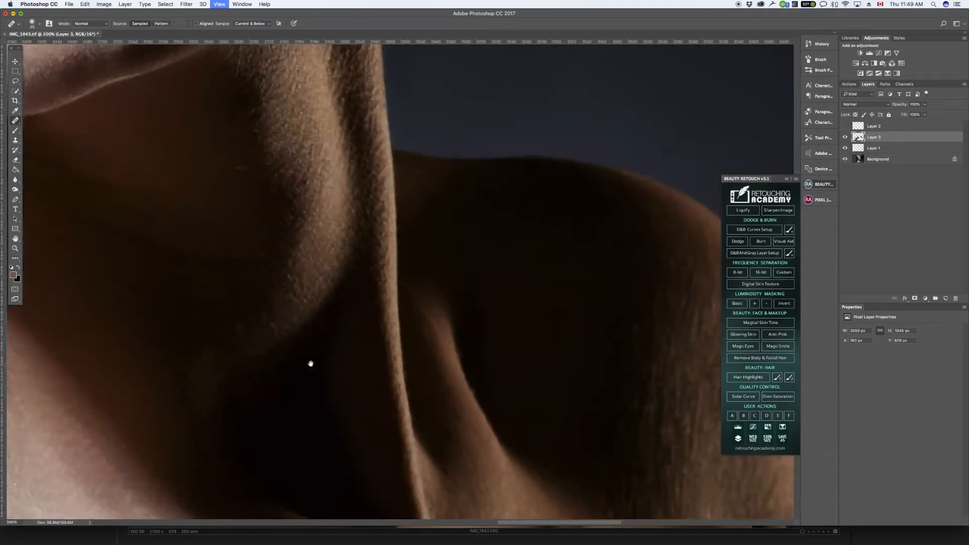
pyautogui.scroll(-10, 311, 364)
pyautogui.hscroll(-8, 310, 363)
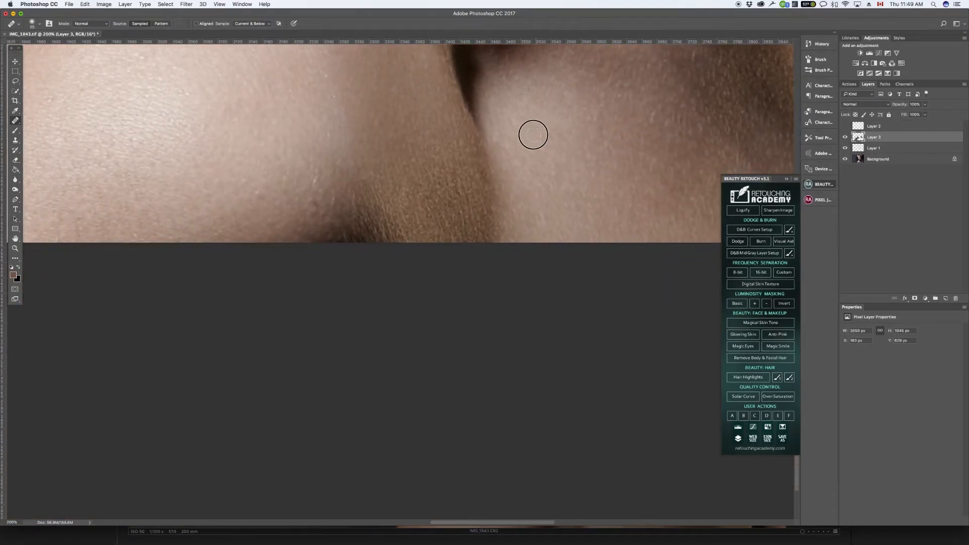
pyautogui.scroll(10, 533, 135)
pyautogui.hscroll(3, 533, 135)
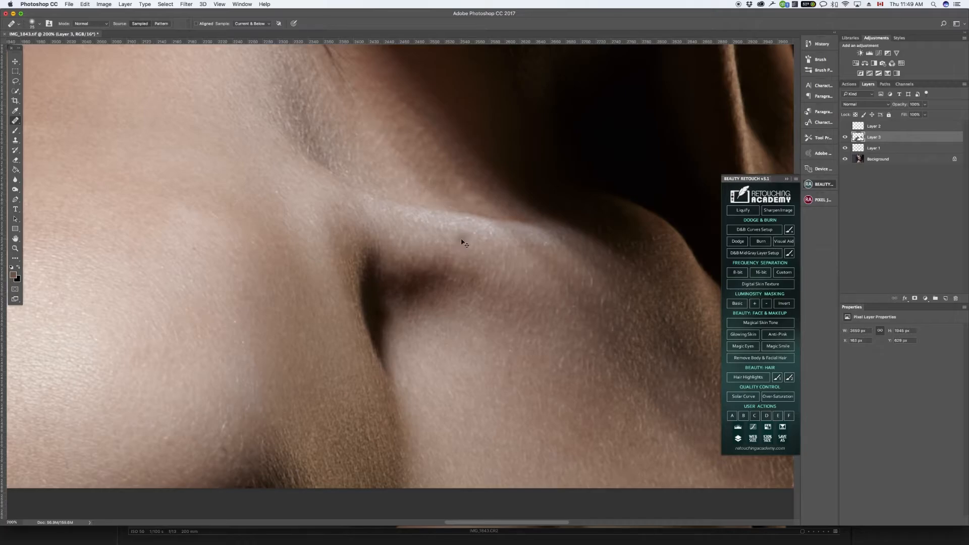
pyautogui.press('super+minus')
pyautogui.press('super+minus')
pyautogui.press('super+minus')
pyautogui.moveTo(461, 239)
pyautogui.mouseDown()
pyautogui.moveTo(381, 374)
pyautogui.moveTo(366, 380)
pyautogui.moveTo(380, 362)
pyautogui.mouseUp()
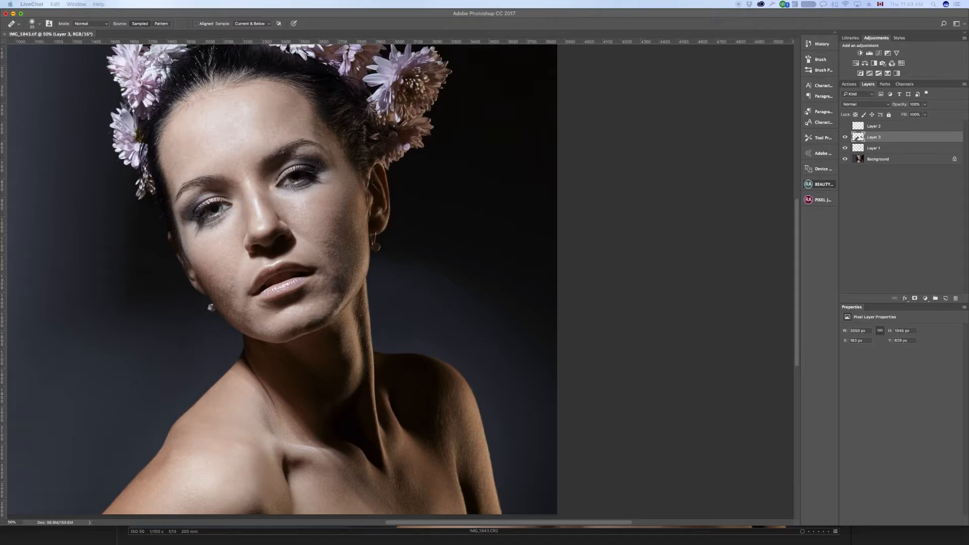
# Return to Photoshop and crop both sides of the portrait to a nearly square frame around the model.
pyautogui.click(74, 525)
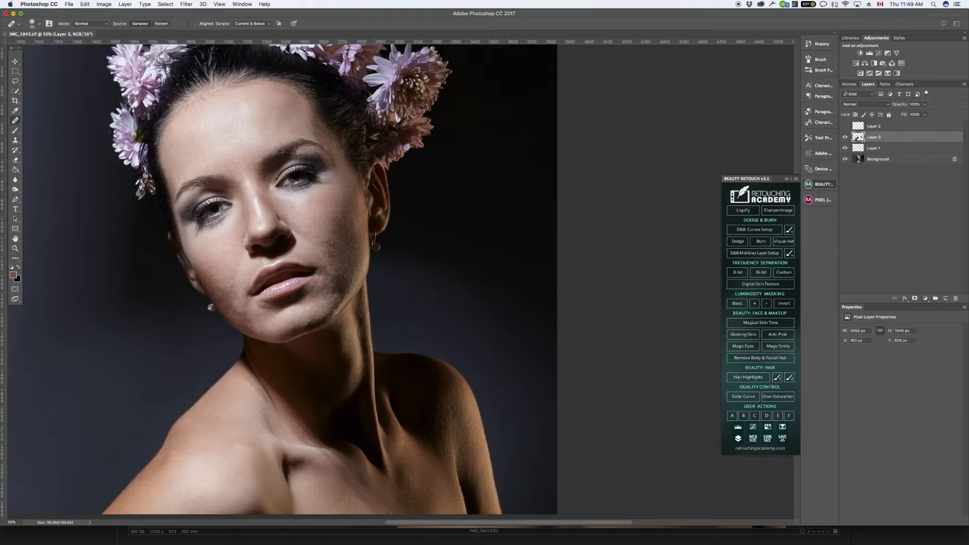
pyautogui.moveTo(499, 301); pyautogui.dragTo(569, 269)
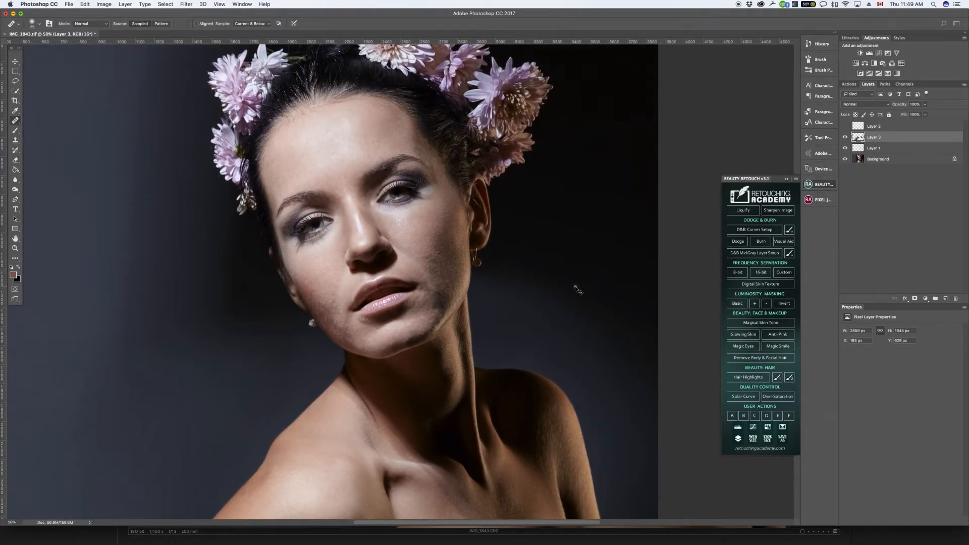
pyautogui.press('super+minus')
pyautogui.press('super+plus')
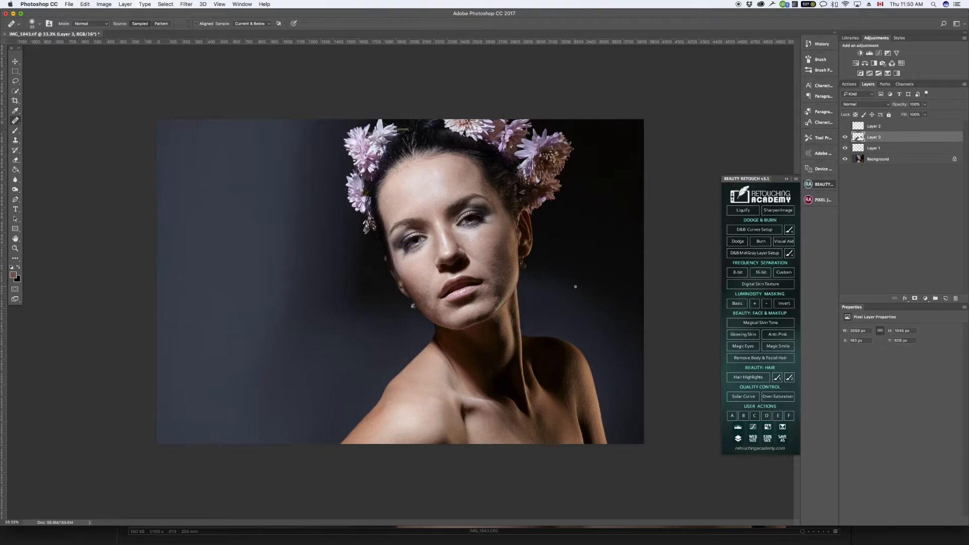
pyautogui.click(15, 101)
pyautogui.moveTo(158, 282); pyautogui.dragTo(225, 285)
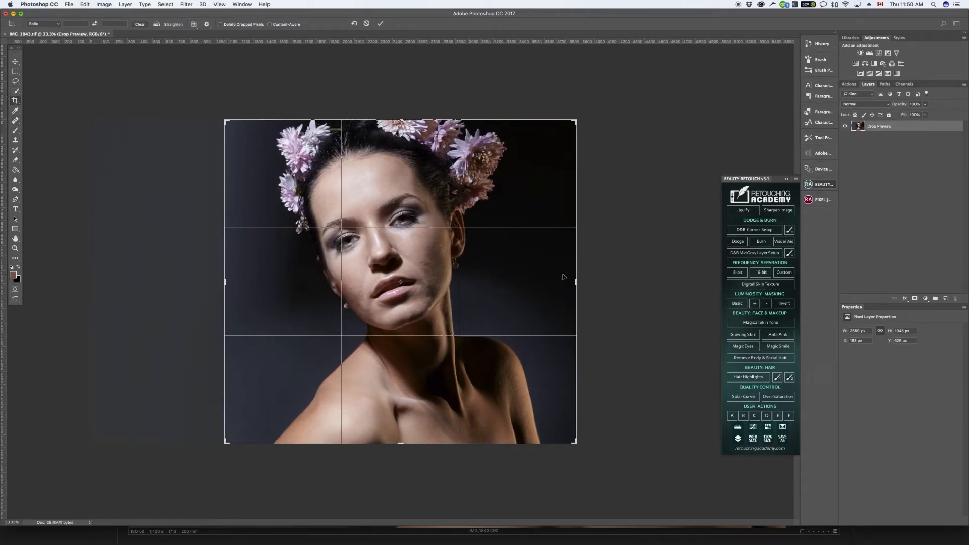
pyautogui.moveTo(576, 282); pyautogui.dragTo(565, 284)
pyautogui.moveTo(238, 281); pyautogui.dragTo(243, 282)
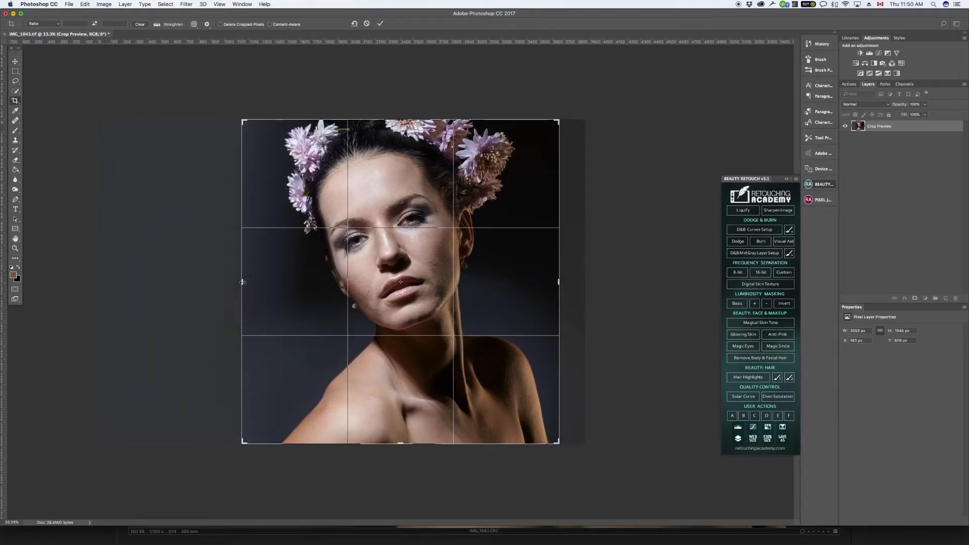
pyautogui.press('Return')
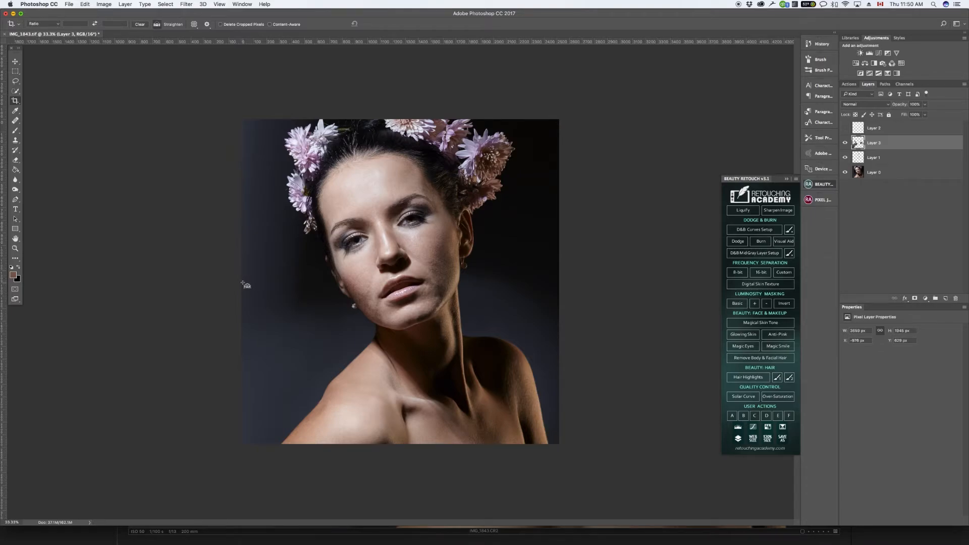
# Add a new layer above Layer 3 and sample the near-black backdrop beside the face as the brush colour.
pyautogui.press('super+plus')
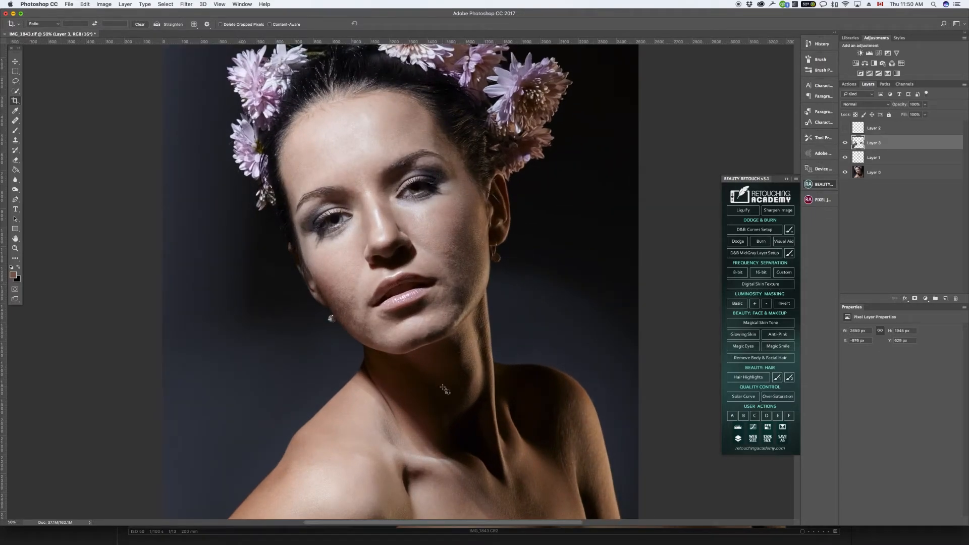
pyautogui.click(946, 299)
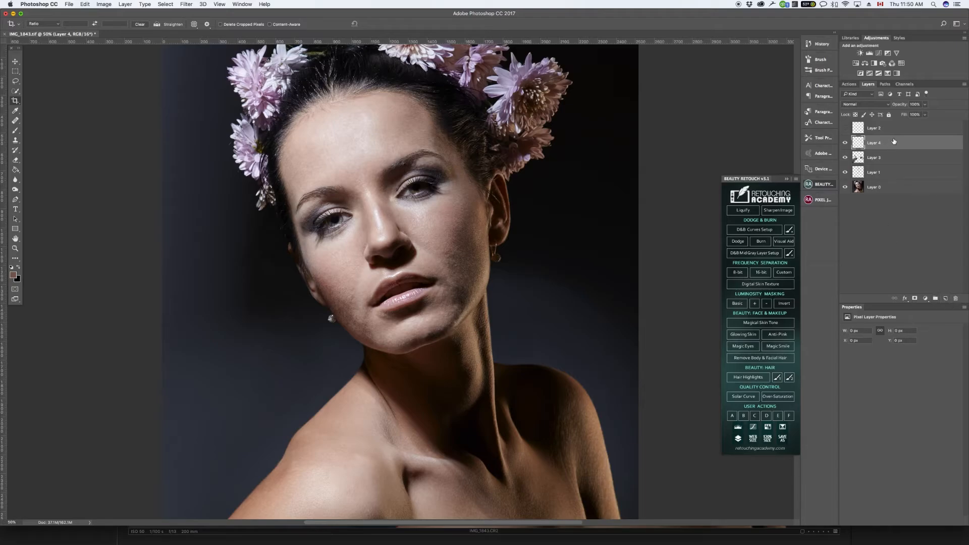
pyautogui.press('b')
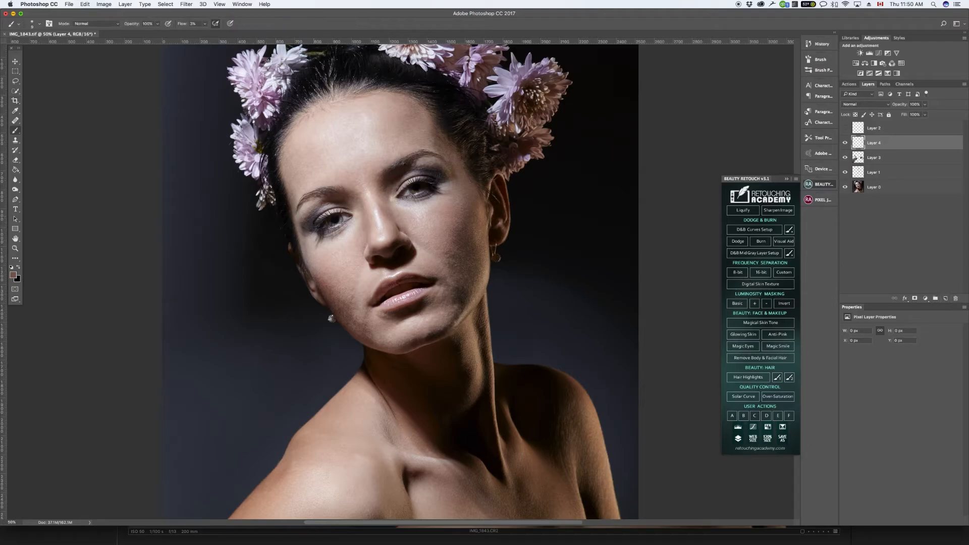
pyautogui.keyDown('alt'); pyautogui.click(266, 245); pyautogui.keyUp('alt')
# Enlarge the brush to 1100 px and paint the dark tone over the upper backdrop beside the flowers.
pyautogui.press(']')
pyautogui.press(']')
pyautogui.press(']')
pyautogui.press(']')
pyautogui.press(']')
pyautogui.press(']')
pyautogui.press(']')
pyautogui.press(']')
pyautogui.press(']')
pyautogui.press(']')
pyautogui.press(']')
pyautogui.press(']')
pyautogui.moveTo(228, 203)
pyautogui.mouseDown()
pyautogui.moveTo(102, 430)
pyautogui.moveTo(345, 354)
pyautogui.moveTo(407, 246)
pyautogui.moveTo(211, 294)
pyautogui.moveTo(45, 516)
pyautogui.moveTo(235, 413)
pyautogui.moveTo(250, 292)
pyautogui.moveTo(102, 428)
pyautogui.moveTo(192, 342)
pyautogui.moveTo(221, 277)
pyautogui.moveTo(145, 462)
pyautogui.moveTo(249, 306)
pyautogui.moveTo(94, 537)
pyautogui.moveTo(228, 347)
pyautogui.moveTo(169, 359)
pyautogui.moveTo(218, 178)
pyautogui.mouseUp()
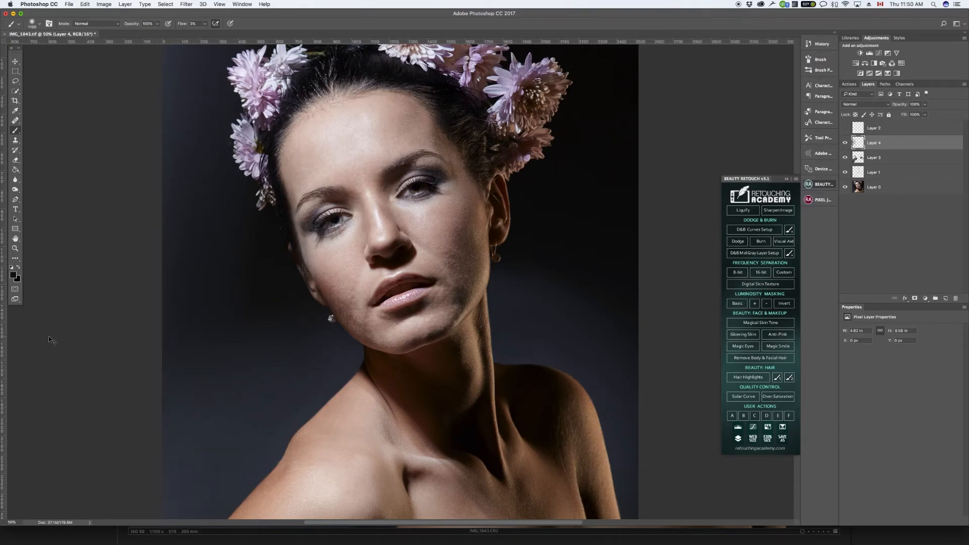
# Check the brush settings and darken more of the backdrop around the model with the 1100 px brush.
pyautogui.press('super+minus')
pyautogui.press('super+plus')
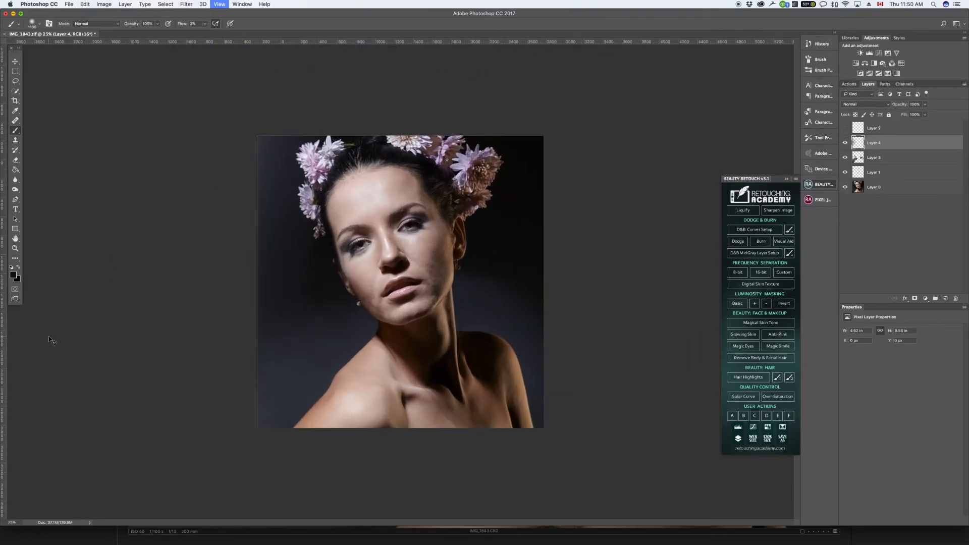
pyautogui.rightClick(291, 268)
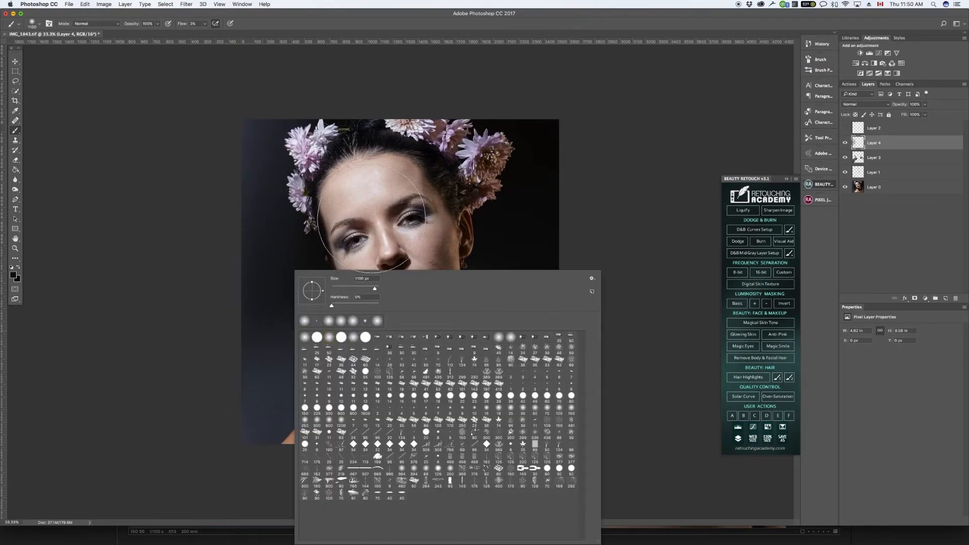
pyautogui.click(385, 62)
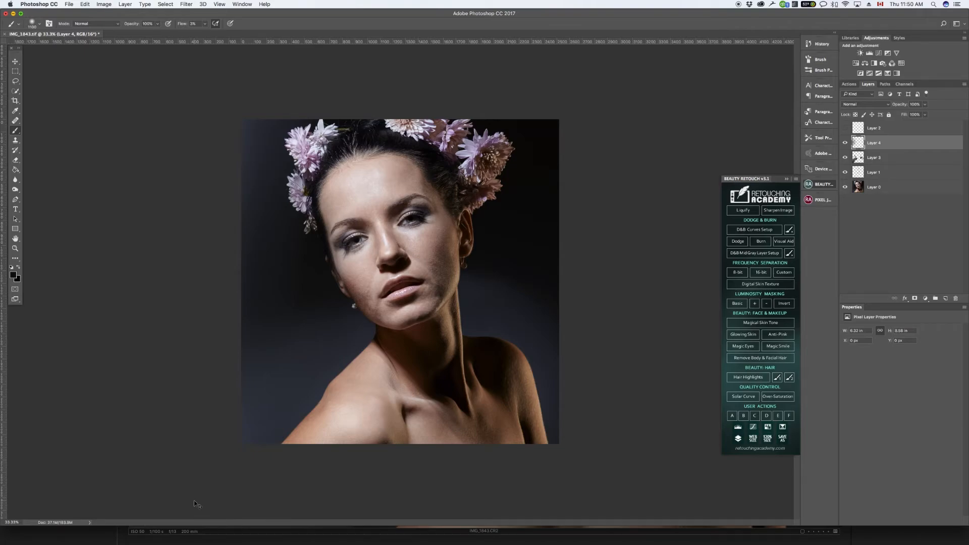
# Compare the image with and without Layer 4, and erase its dark paint from the flowers and hair beside the forehead.
pyautogui.press('super+plus')
pyautogui.press('super+plus')
pyautogui.moveTo(387, 380); pyautogui.dragTo(362, 438)
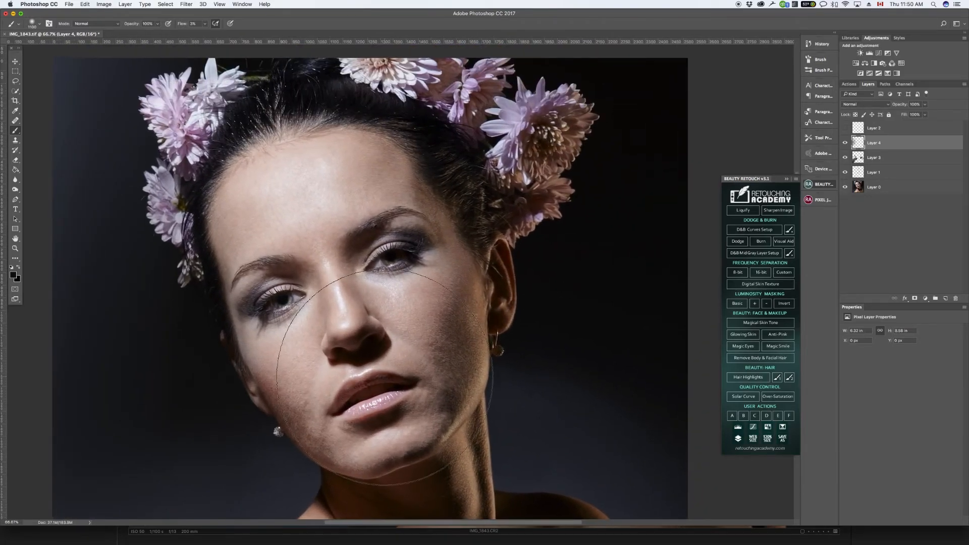
pyautogui.click(845, 144)
pyautogui.click(844, 144)
pyautogui.press('e')
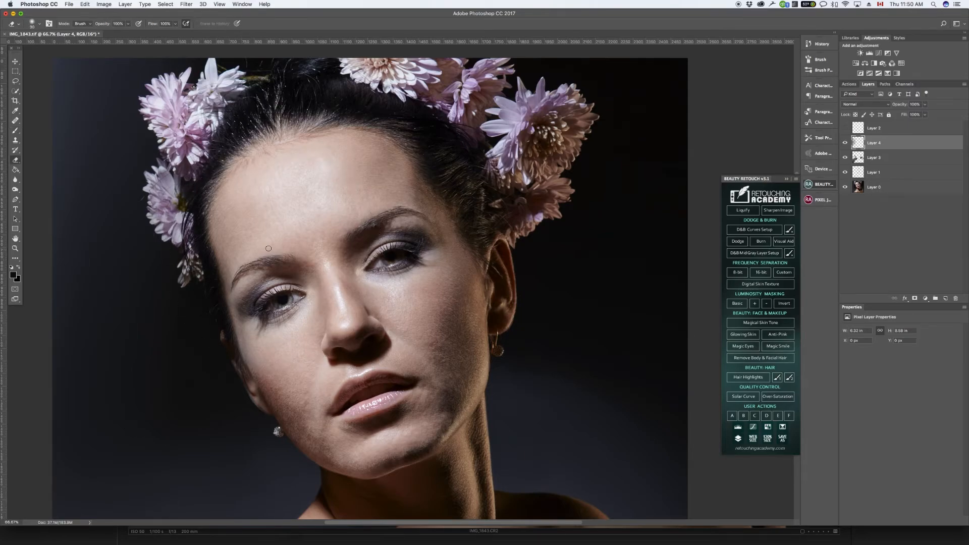
pyautogui.press(']')
pyautogui.press(']')
pyautogui.press(']')
pyautogui.press(']')
pyautogui.press(']')
pyautogui.press(']')
pyautogui.press(']')
pyautogui.press(']')
pyautogui.press(']')
pyautogui.press(']')
pyautogui.moveTo(229, 190)
pyautogui.mouseDown()
pyautogui.moveTo(272, 341)
pyautogui.moveTo(234, 209)
pyautogui.moveTo(252, 290)
pyautogui.moveTo(221, 276)
pyautogui.moveTo(247, 342)
pyautogui.moveTo(240, 338)
pyautogui.moveTo(245, 360)
pyautogui.moveTo(310, 440)
pyautogui.moveTo(255, 284)
pyautogui.moveTo(297, 314)
pyautogui.moveTo(248, 314)
pyautogui.moveTo(211, 245)
pyautogui.moveTo(209, 181)
pyautogui.moveTo(189, 228)
pyautogui.moveTo(163, 205)
pyautogui.moveTo(166, 189)
pyautogui.moveTo(203, 205)
pyautogui.moveTo(190, 150)
pyautogui.moveTo(172, 130)
pyautogui.moveTo(186, 101)
pyautogui.moveTo(206, 117)
pyautogui.moveTo(235, 115)
pyautogui.moveTo(196, 267)
pyautogui.moveTo(218, 268)
pyautogui.moveTo(194, 246)
pyautogui.moveTo(188, 253)
pyautogui.moveTo(186, 280)
pyautogui.moveTo(192, 271)
pyautogui.moveTo(216, 287)
pyautogui.mouseUp()
# Shrink the eraser and remove the dark paint along the cheek and jaw down to the earring.
pyautogui.press('[')
pyautogui.press('[')
pyautogui.press('[')
pyautogui.press('[')
pyautogui.press('[')
pyautogui.press(']')
pyautogui.moveTo(235, 349)
pyautogui.mouseDown()
pyautogui.moveTo(241, 367)
pyautogui.moveTo(233, 340)
pyautogui.moveTo(290, 432)
pyautogui.moveTo(279, 433)
pyautogui.moveTo(270, 367)
pyautogui.moveTo(263, 374)
pyautogui.moveTo(309, 445)
pyautogui.mouseUp()
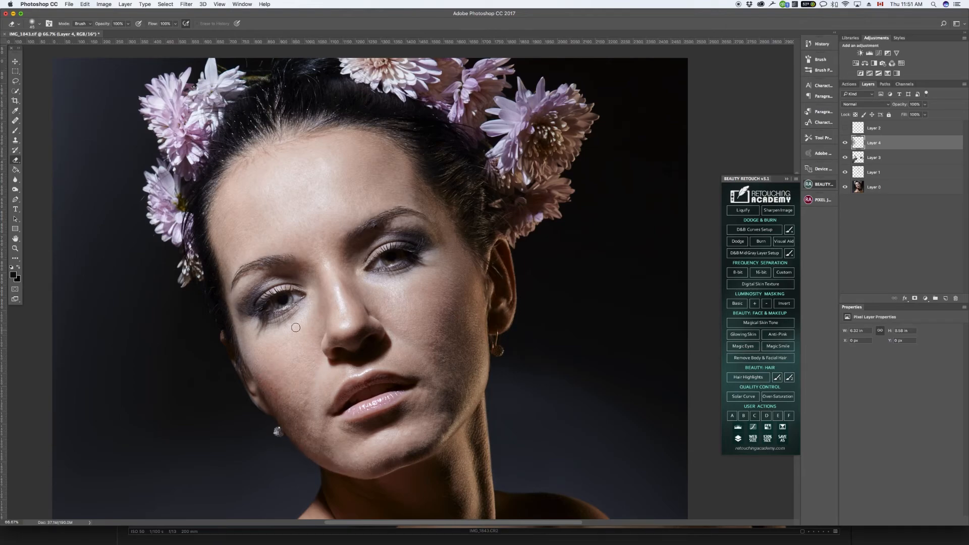
# Enlarge the eraser to 100 px and clear the dark paint from the flowers and hair at the crown.
pyautogui.press(']')
pyautogui.press(']')
pyautogui.press(']')
pyautogui.press(']')
pyautogui.moveTo(204, 96)
pyautogui.mouseDown()
pyautogui.moveTo(210, 76)
pyautogui.moveTo(220, 96)
pyautogui.moveTo(308, 92)
pyautogui.mouseUp()
pyautogui.press('super+minus')
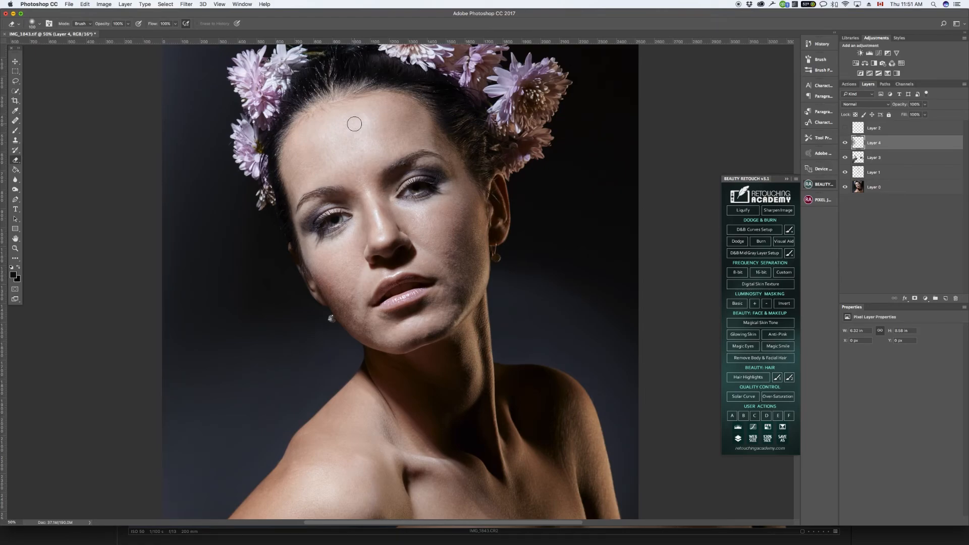
# Delete the hidden Layer 2 from the document.
pyautogui.click(876, 130)
pyautogui.click(956, 299)
pyautogui.click(544, 176)
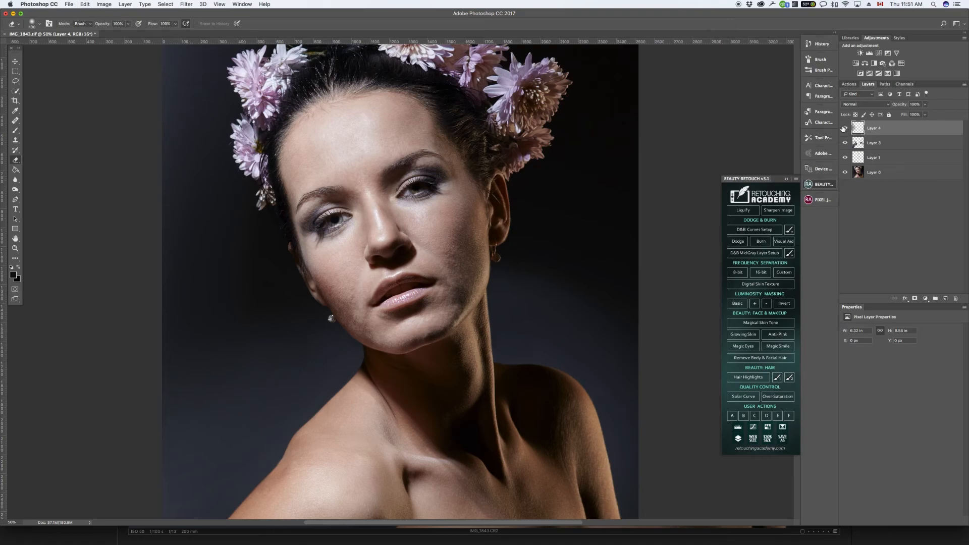
# Put away the BEAUTY RETOUCH extension and bring up the list of recorded actions.
pyautogui.click(797, 181)
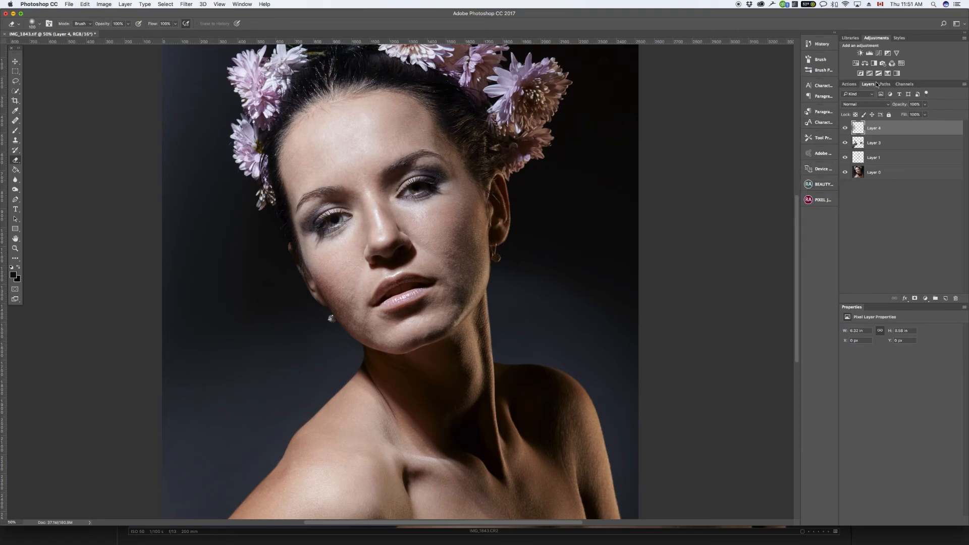
pyautogui.click(818, 185)
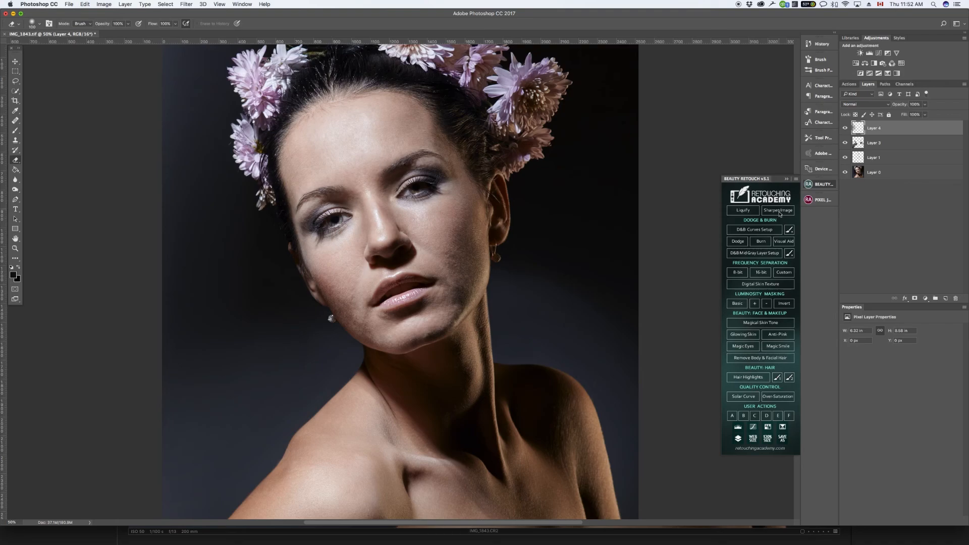
pyautogui.click(786, 179)
pyautogui.click(849, 84)
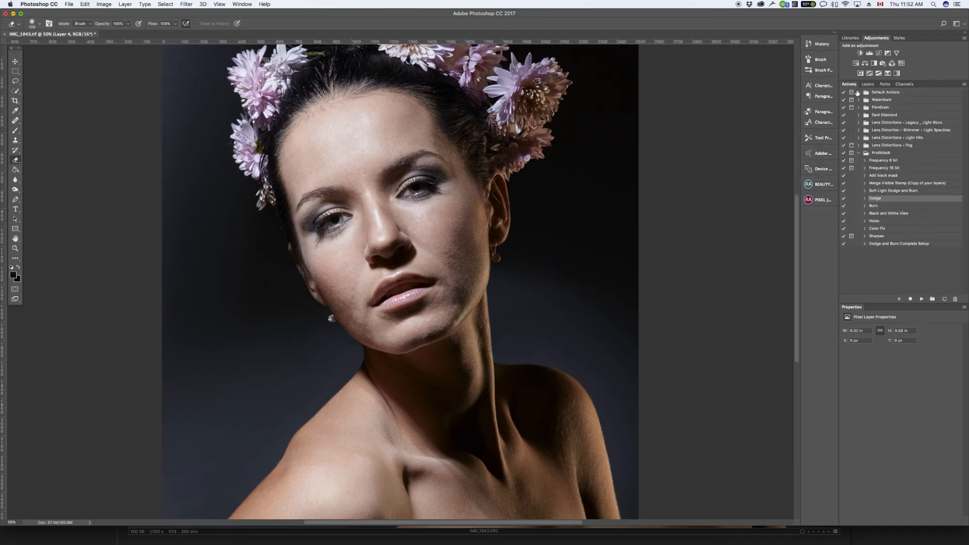